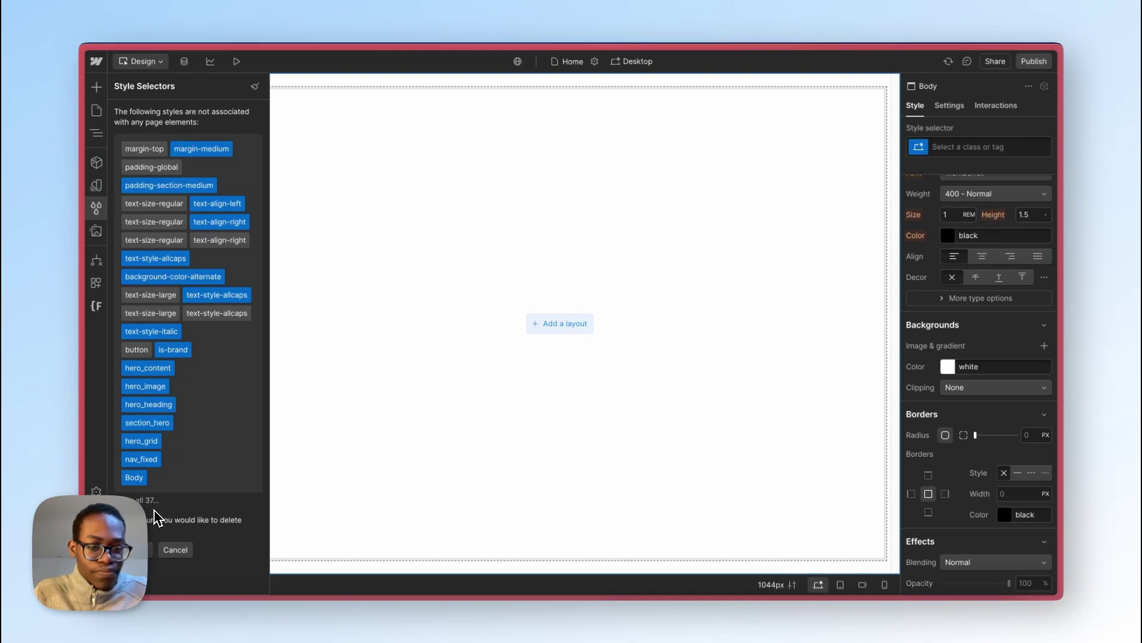
# Step: Delete the listed unused styles, check again for unused styles and dismiss the check
pyautogui.click(147, 554)
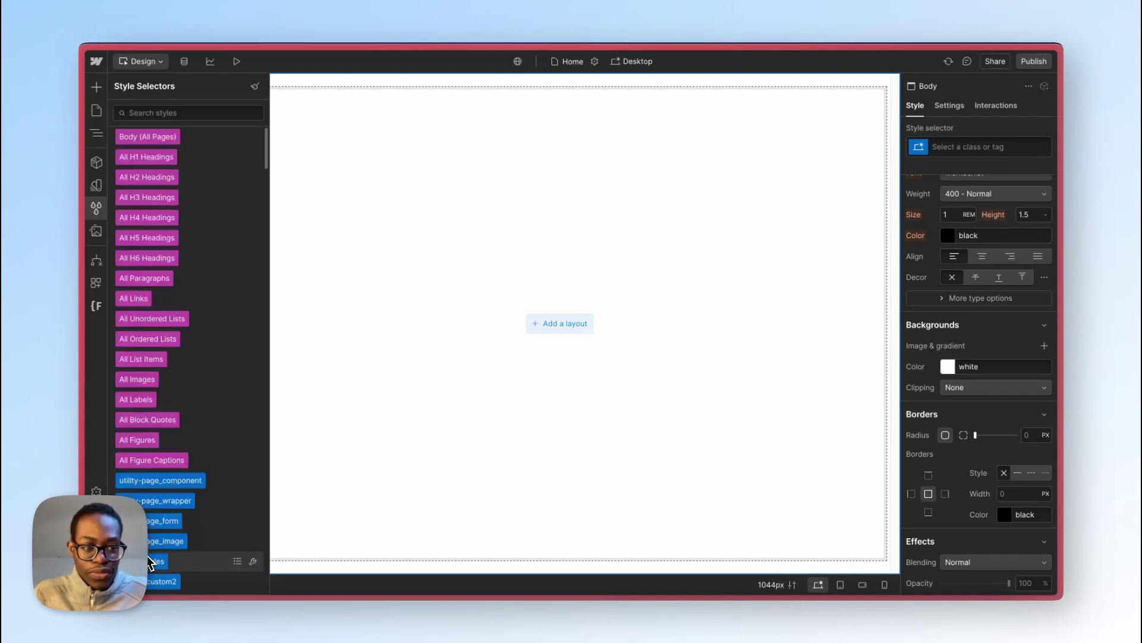
pyautogui.click(256, 86)
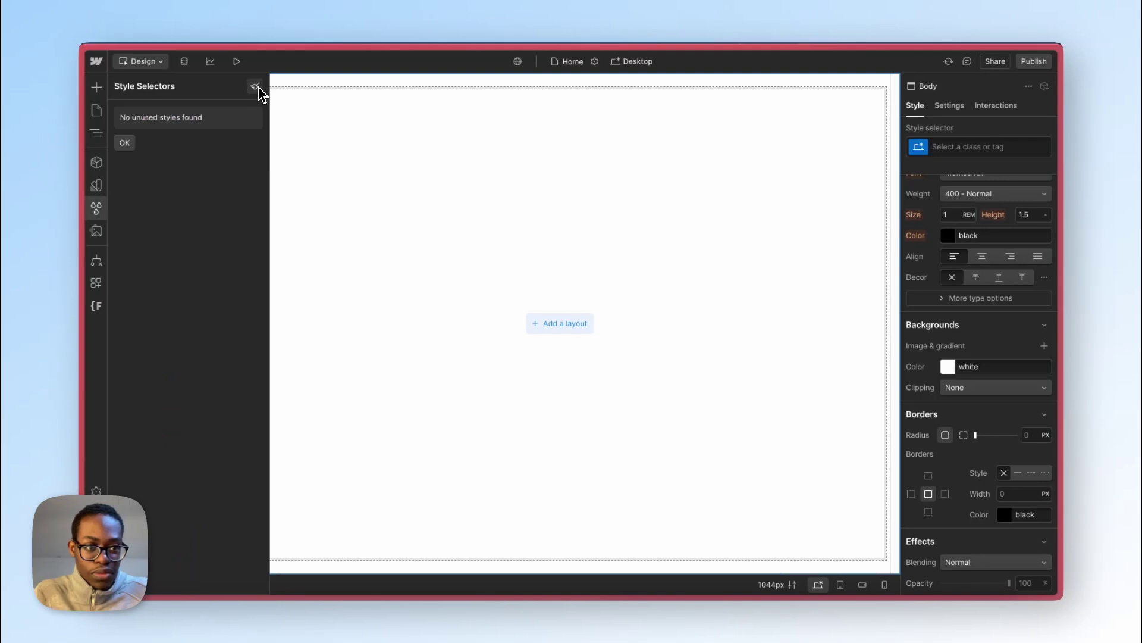
pyautogui.click(126, 144)
pyautogui.click(391, 164)
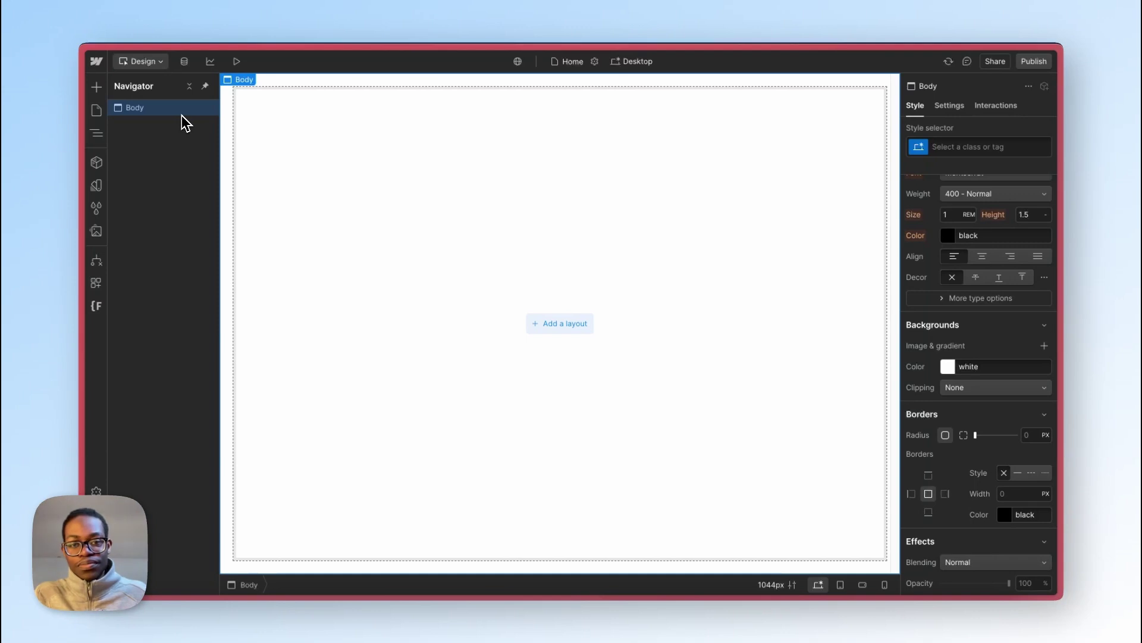
# Step: Create a new class named body and apply it to the page's Body element
pyautogui.click(1018, 149)
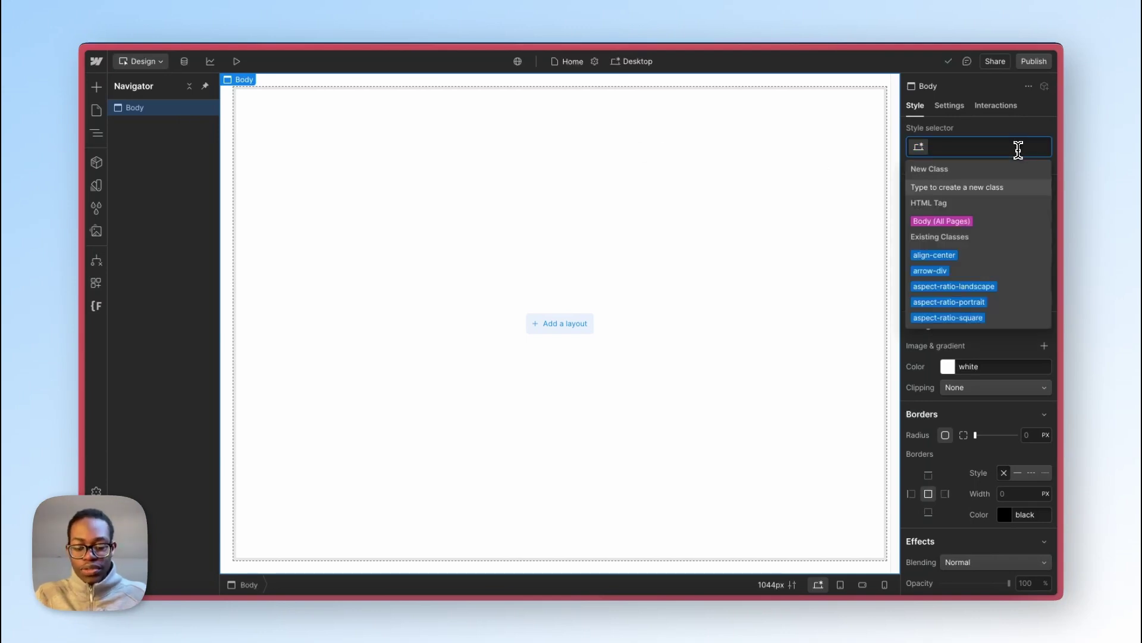
pyautogui.write('body')
pyautogui.press('Return')
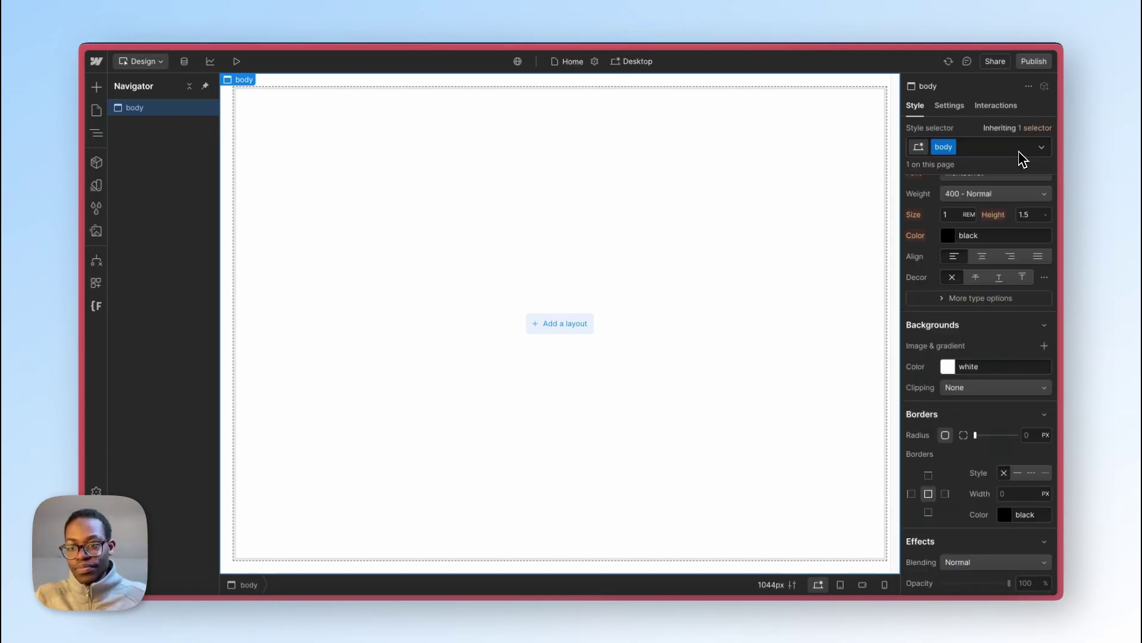
# Step: Set the body class's background color to the black variable
pyautogui.scroll(-5, 991, 441)
pyautogui.scroll(3, 976, 357)
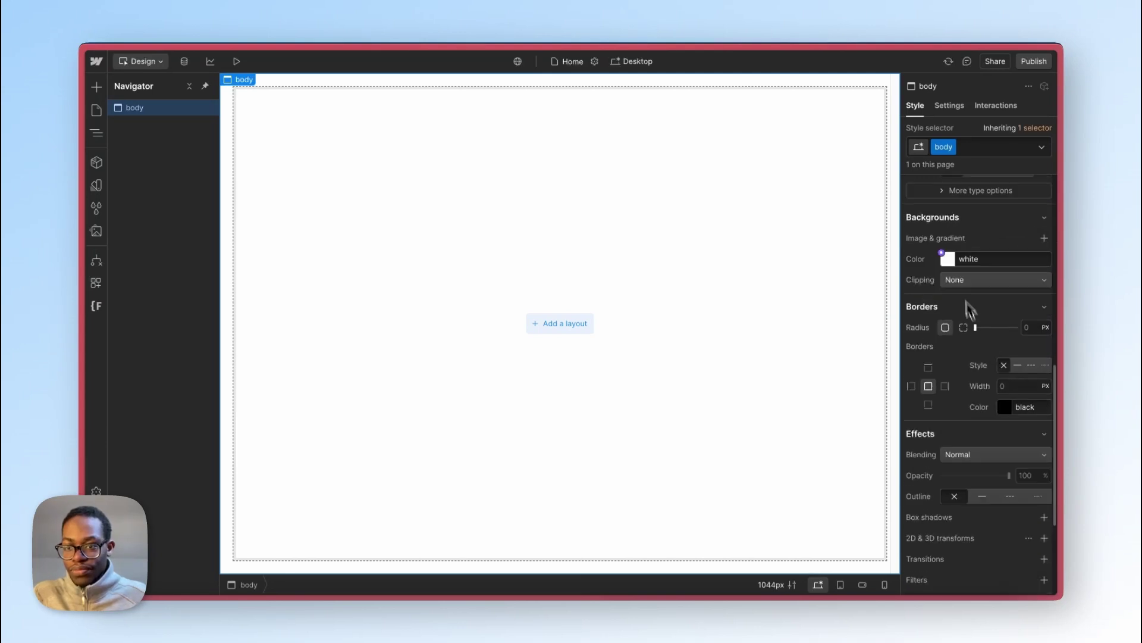
pyautogui.click(946, 254)
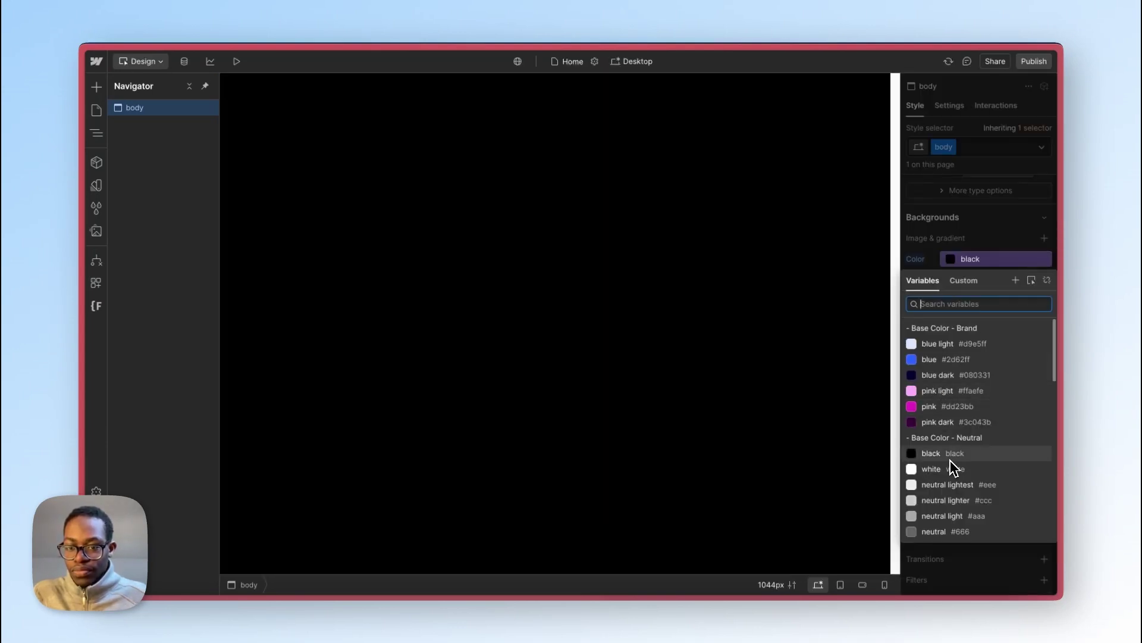
pyautogui.click(950, 458)
# Step: Set the body class's typography color to the white variable
pyautogui.scroll(5, 969, 417)
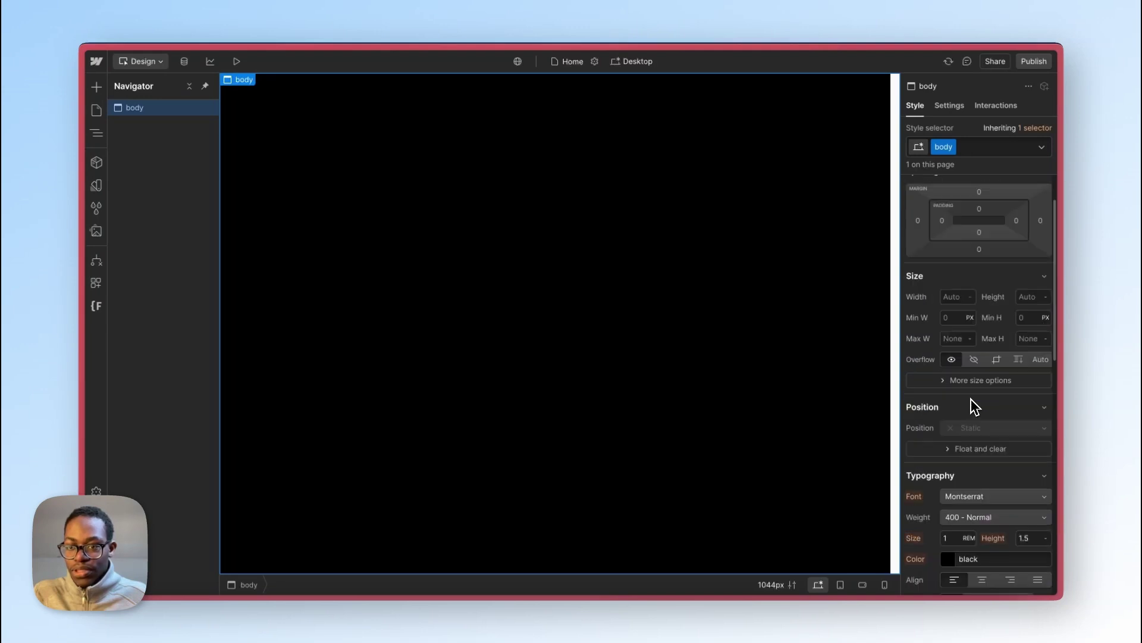
pyautogui.scroll(-2, 972, 399)
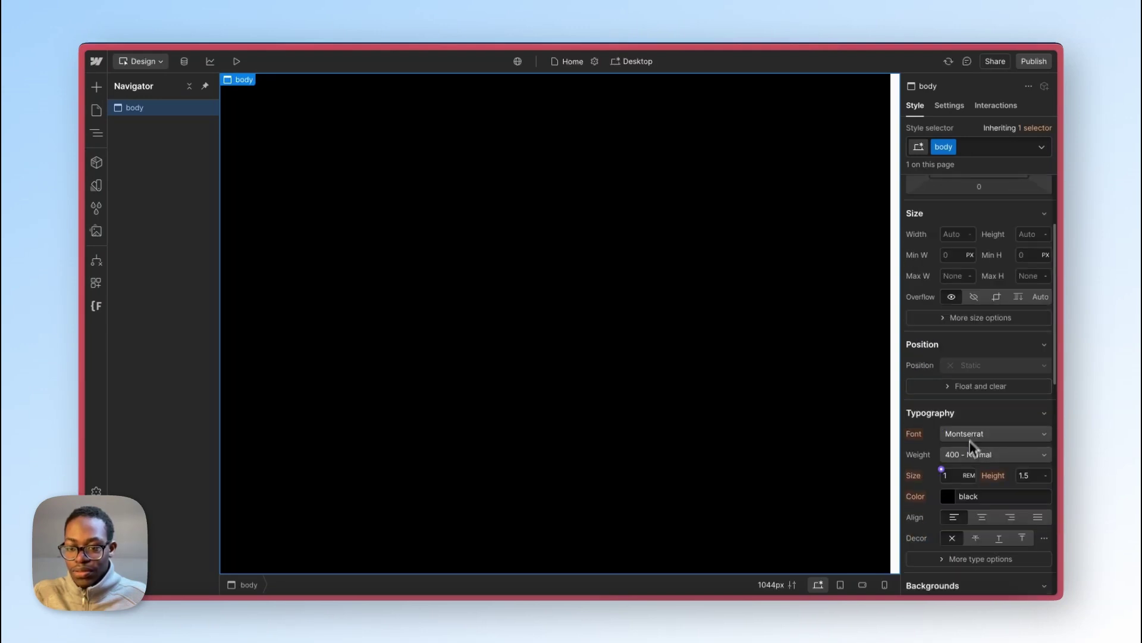
pyautogui.click(946, 498)
pyautogui.click(952, 412)
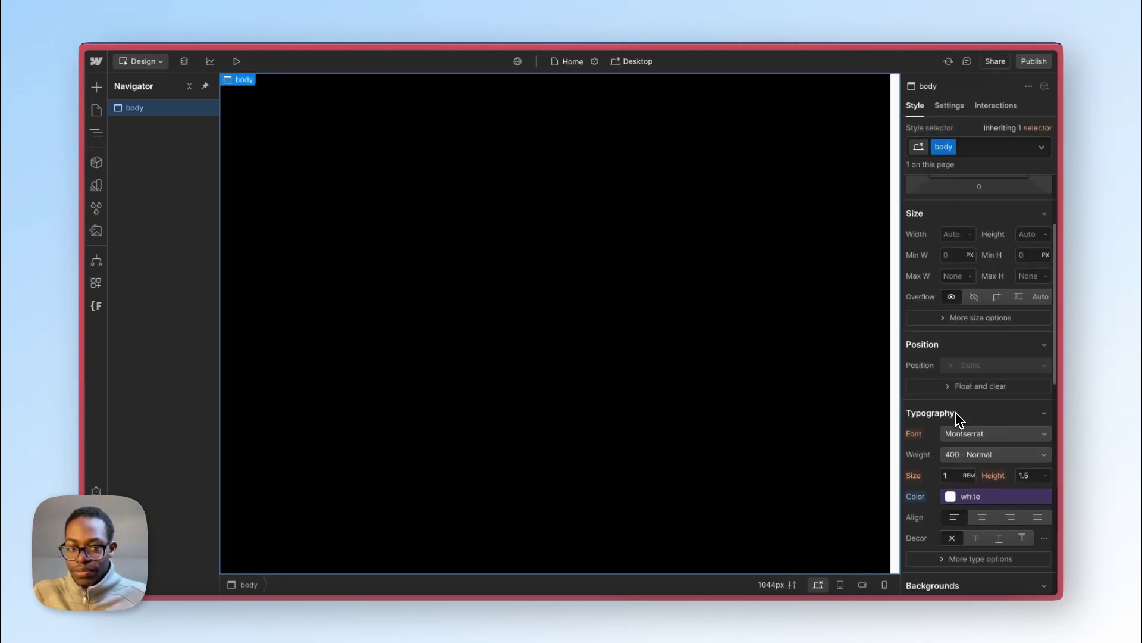
# Step: Try the background success variable as the body's text color and set it back to white
pyautogui.click(951, 497)
pyautogui.scroll(-5, 976, 386)
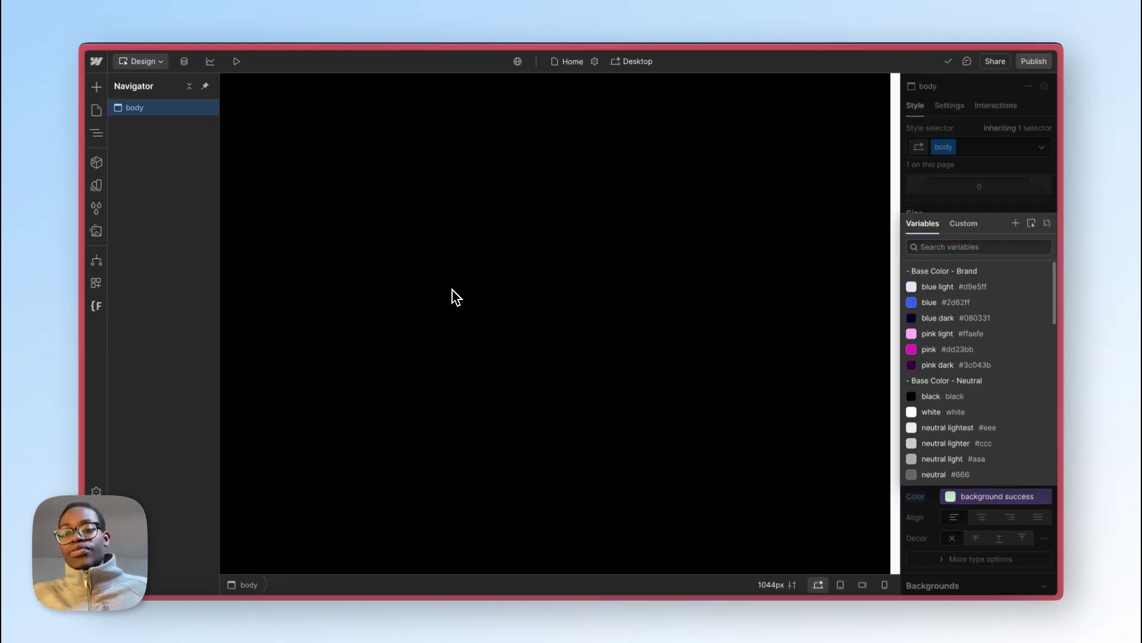
pyautogui.click(967, 190)
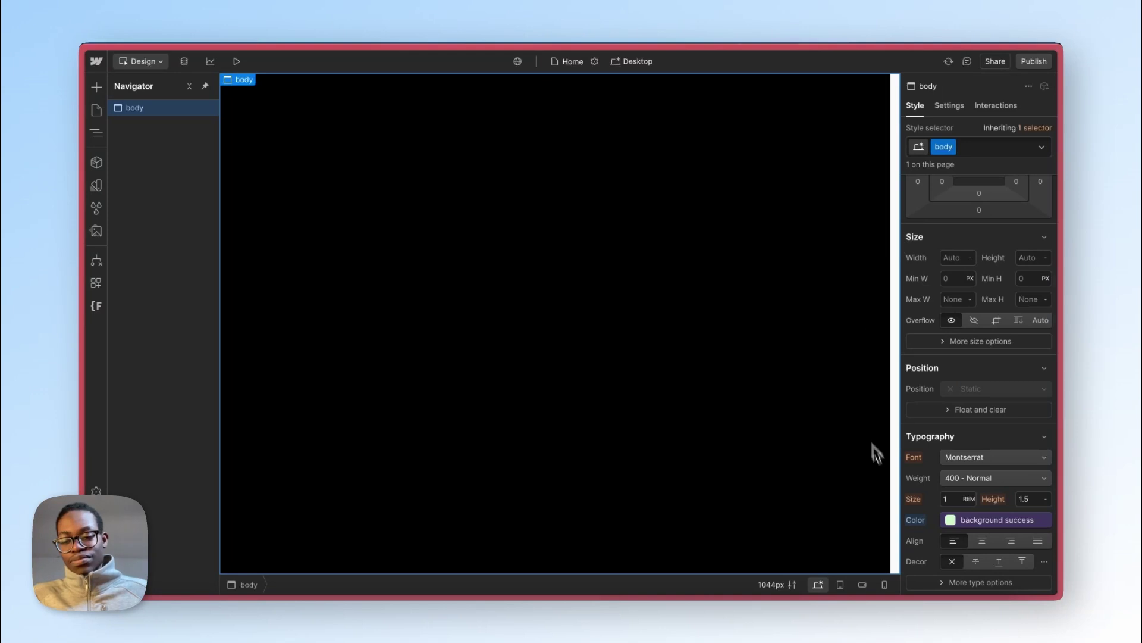
pyautogui.click(950, 520)
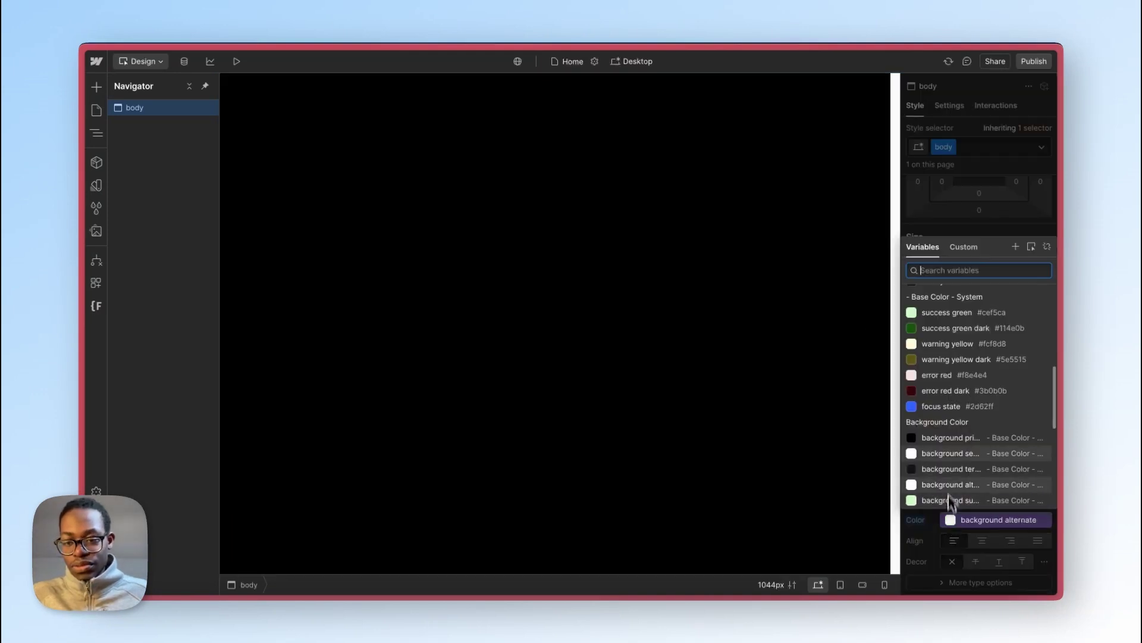
pyautogui.scroll(5, 952, 428)
pyautogui.click(945, 435)
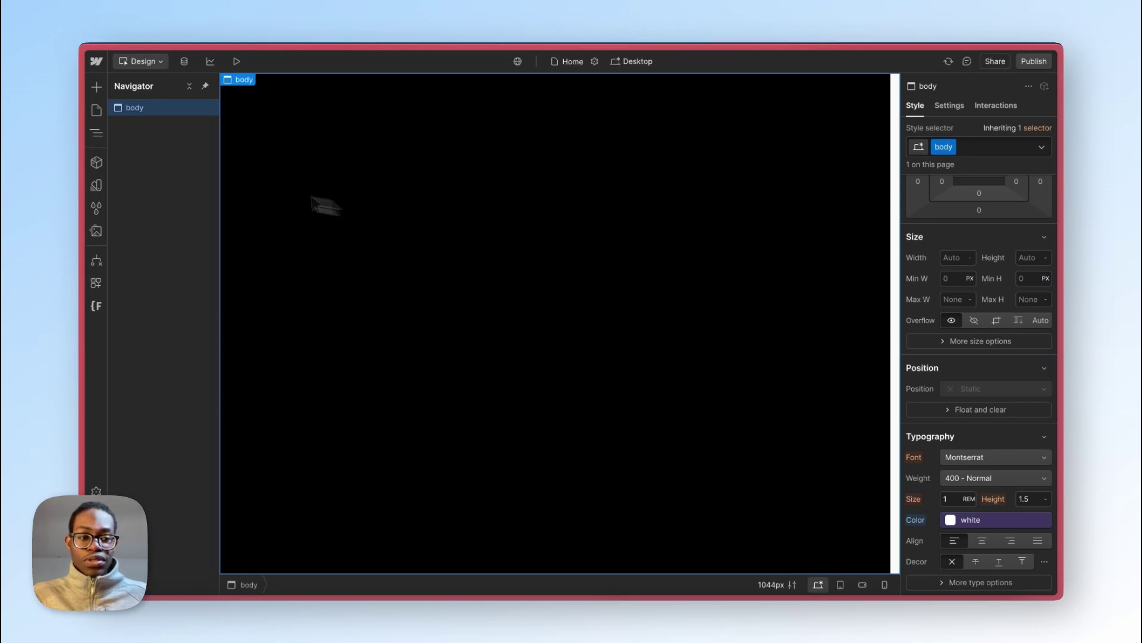
# Step: Add a Div Block inside the body and apply the existing page-wrapper class to it
pyautogui.press('super+e')
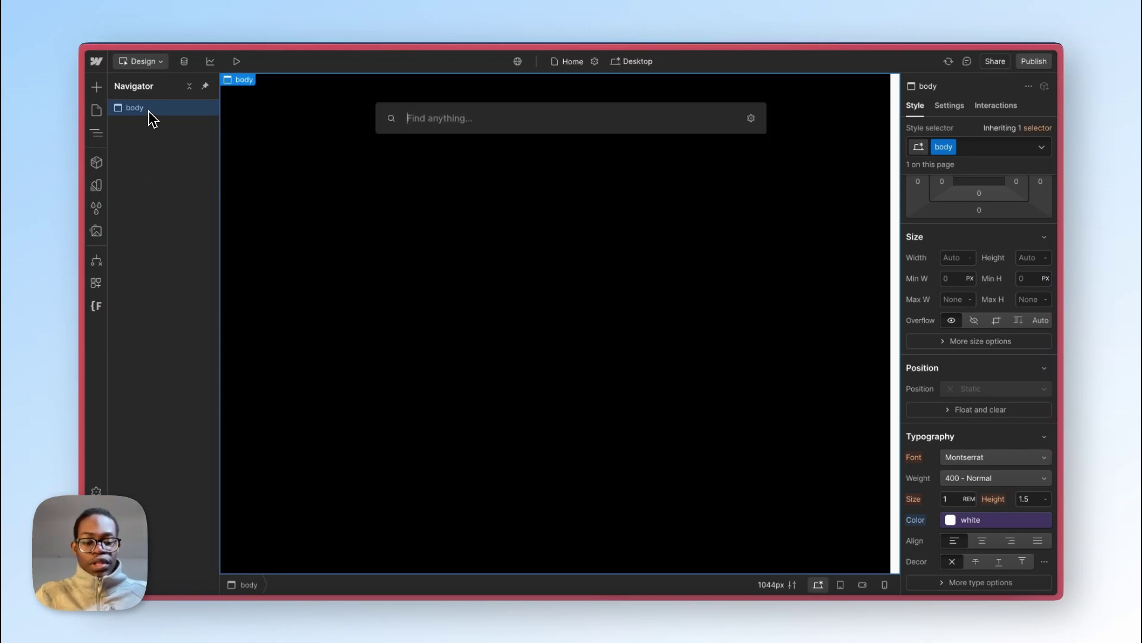
pyautogui.write('div')
pyautogui.press('Return')
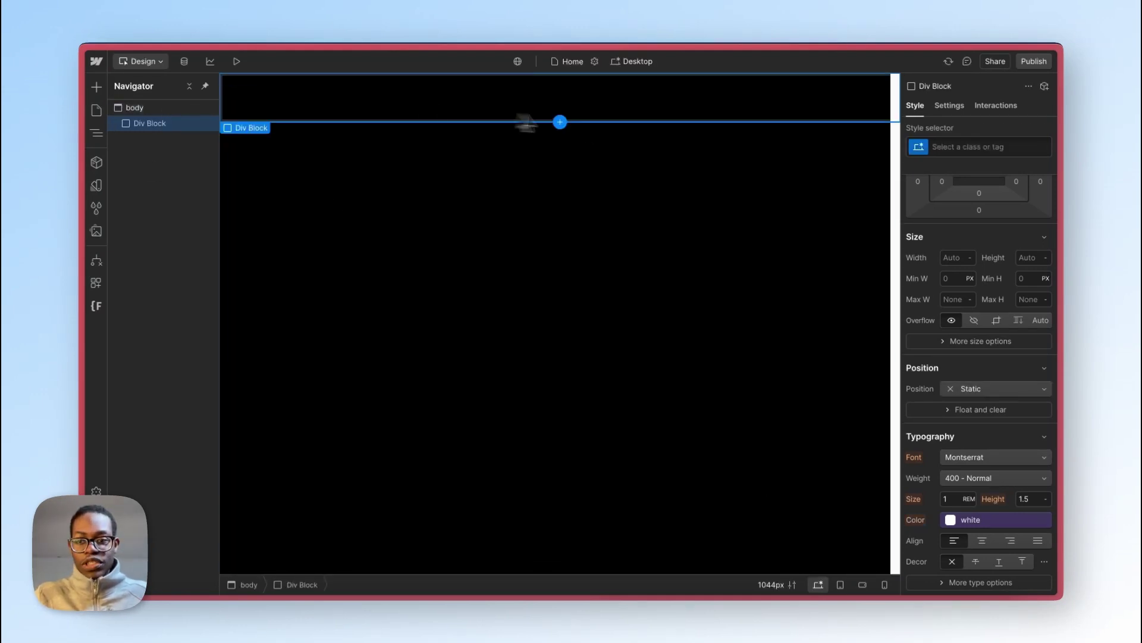
pyautogui.click(952, 149)
pyautogui.write('page')
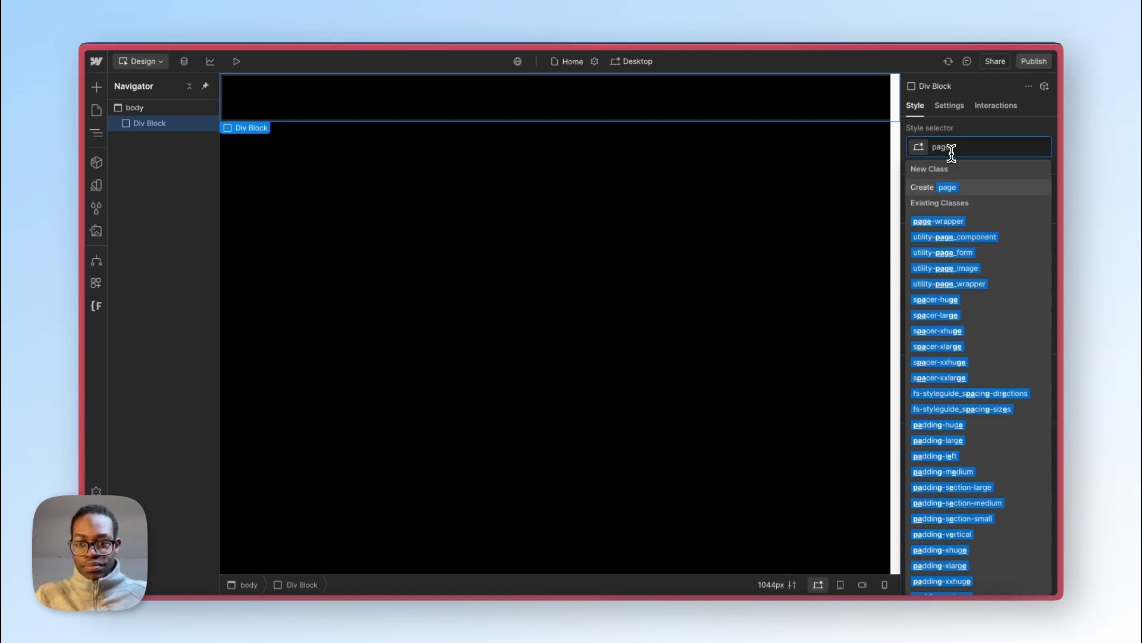
pyautogui.click(977, 221)
# Step: Add a Div Block inside page-wrapper and apply the existing main-wrapper class to it
pyautogui.press('super+e')
pyautogui.write('div')
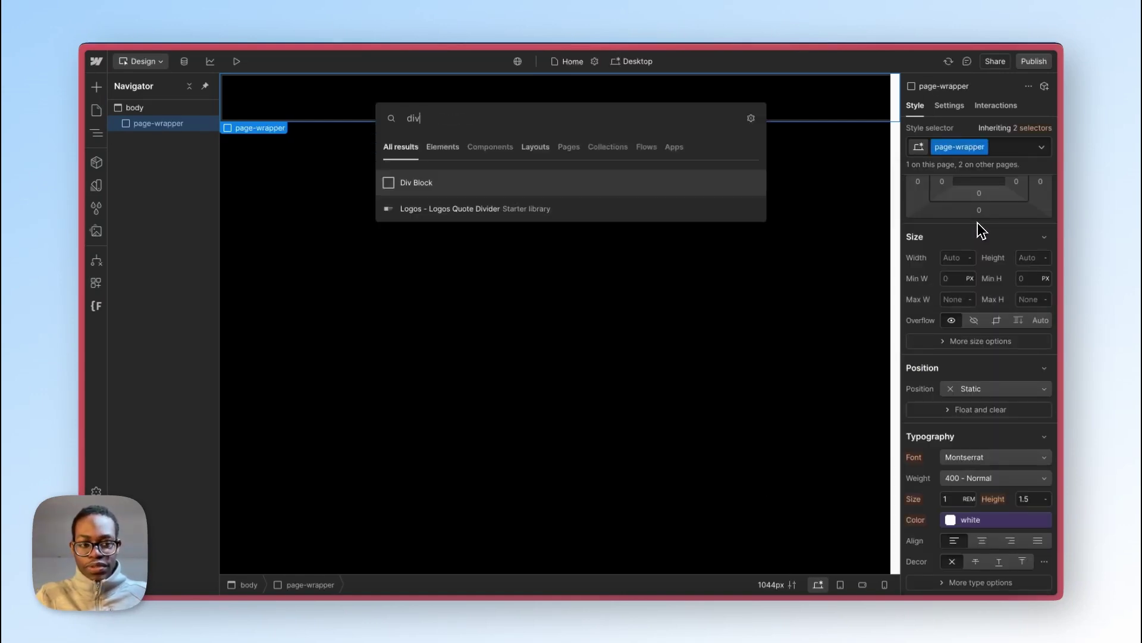
pyautogui.press('Return')
pyautogui.click(985, 144)
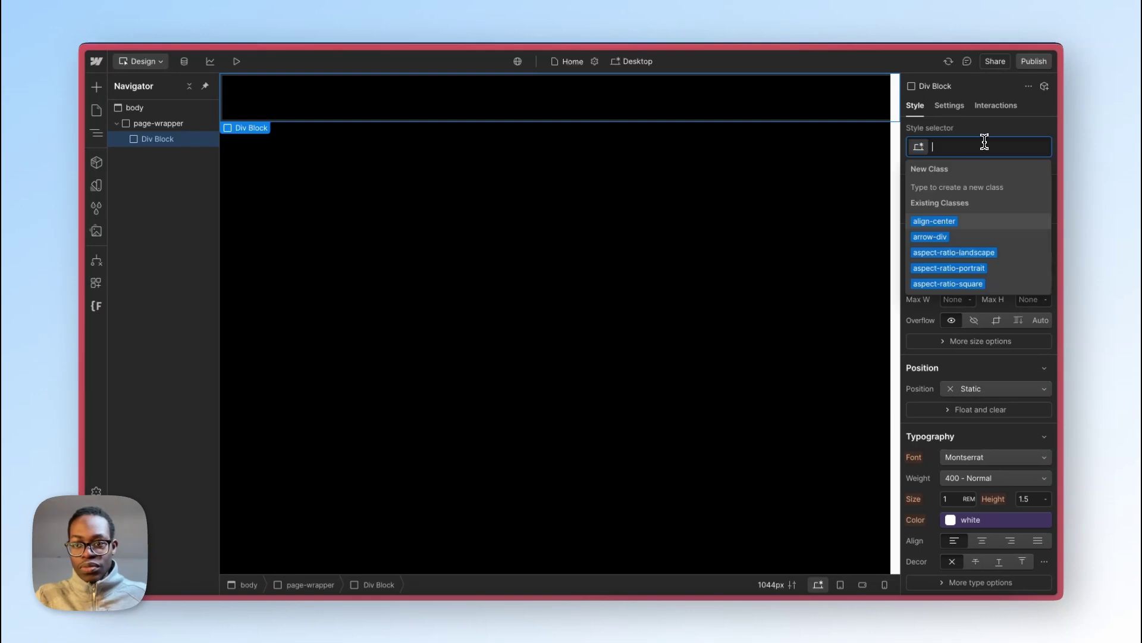
pyautogui.write('mainwr')
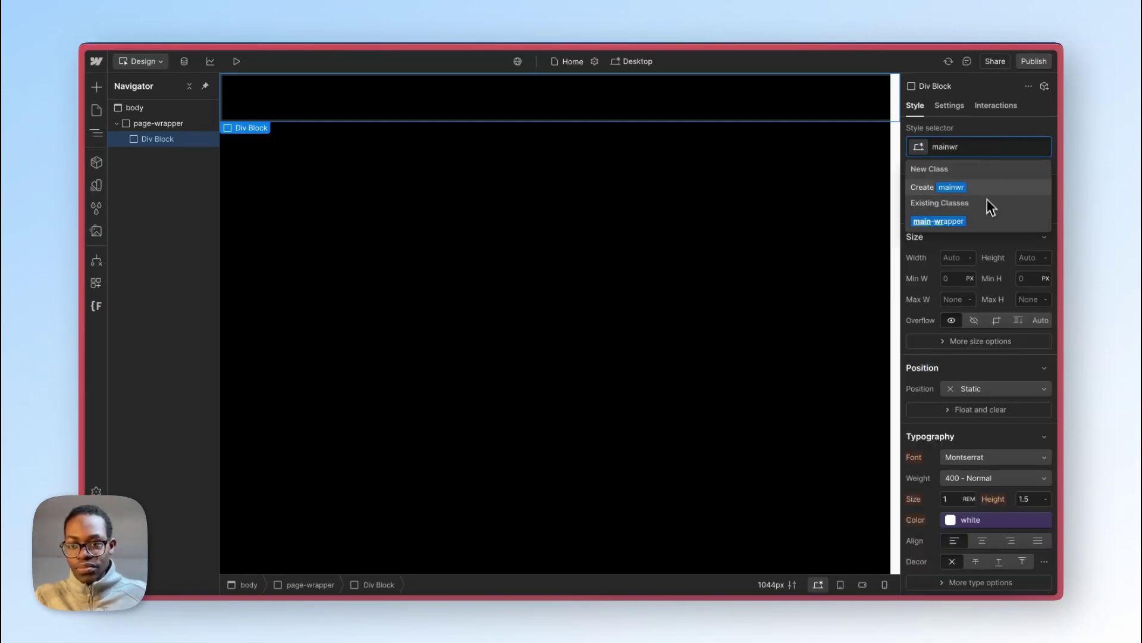
pyautogui.click(946, 221)
pyautogui.press('Escape')
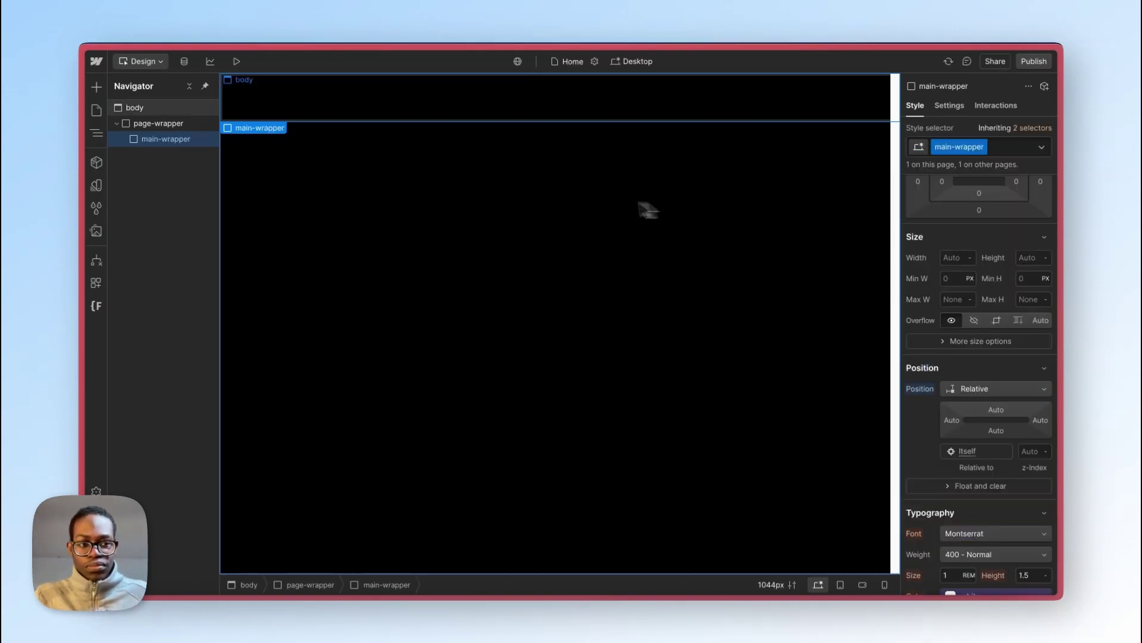
# Step: Add a Div Block inside main-wrapper and give it a new class named section-hero
pyautogui.press('super+e')
pyautogui.write('div')
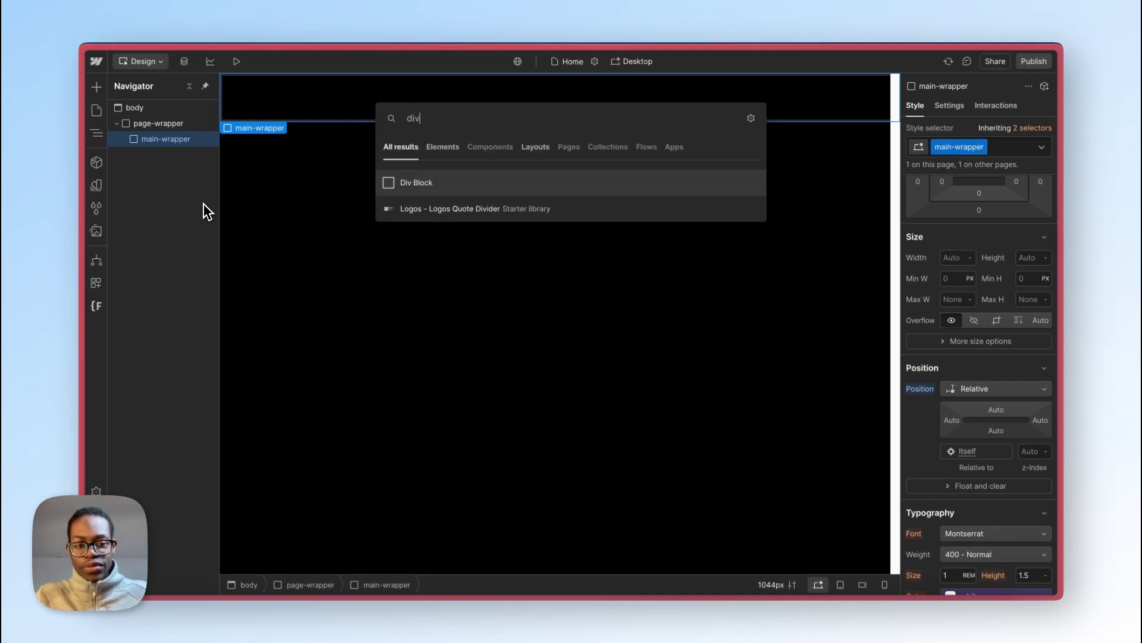
pyautogui.press('Return')
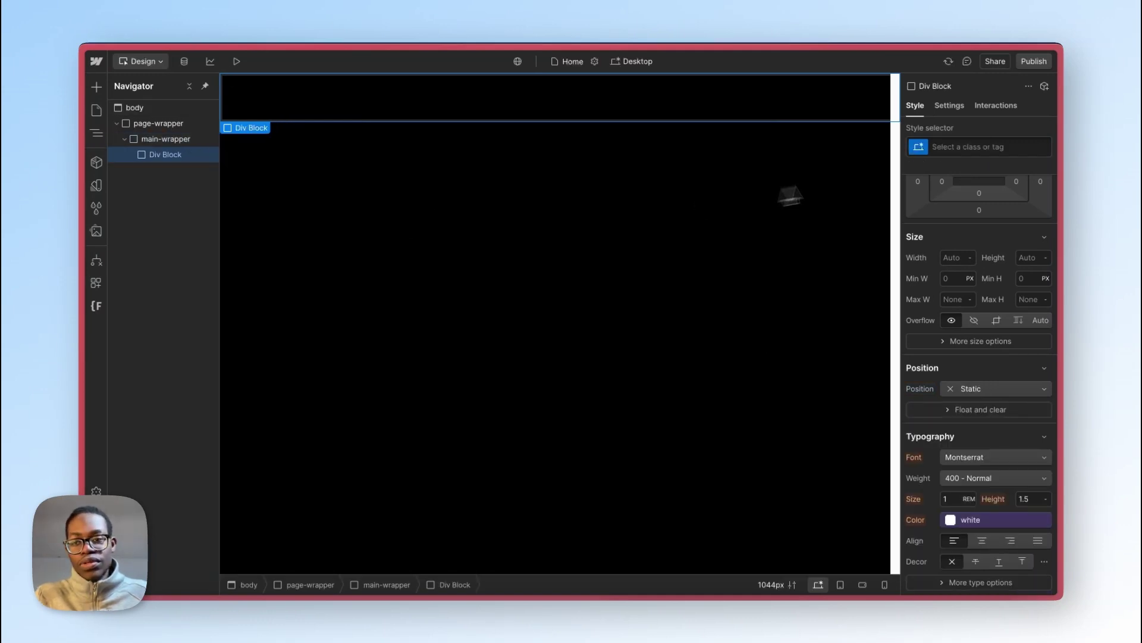
pyautogui.click(997, 148)
pyautogui.write('section-hero')
pyautogui.press('Return')
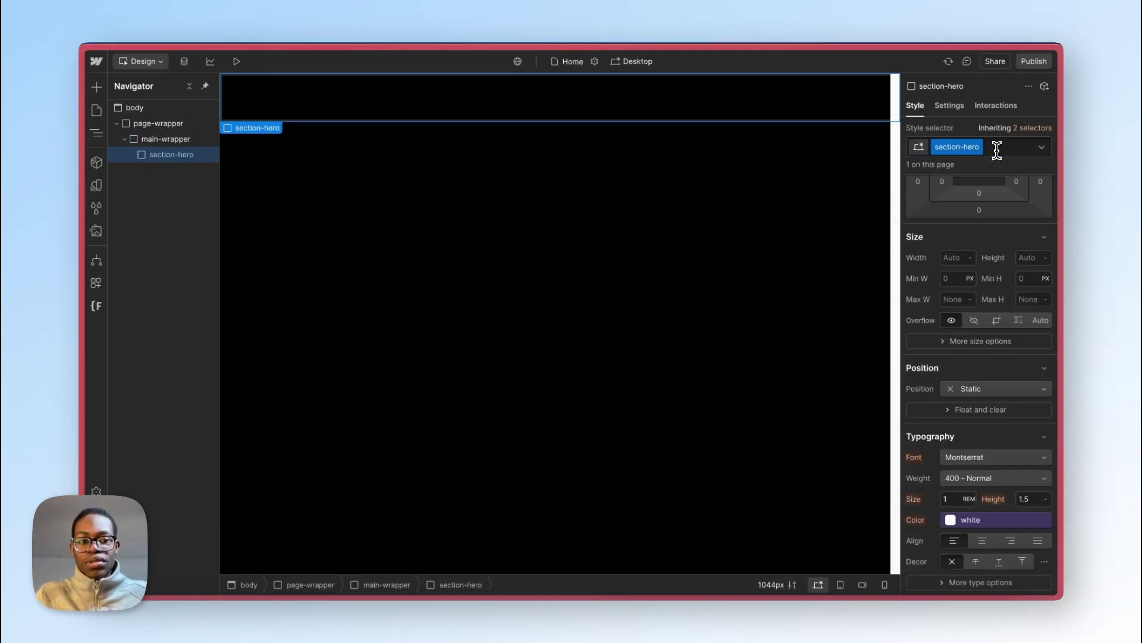
# Step: Switch to Figma, review the layout of the The Art of Focus hero frame, and return to Webflow
pyautogui.hotkey('ctrl', 'Right')
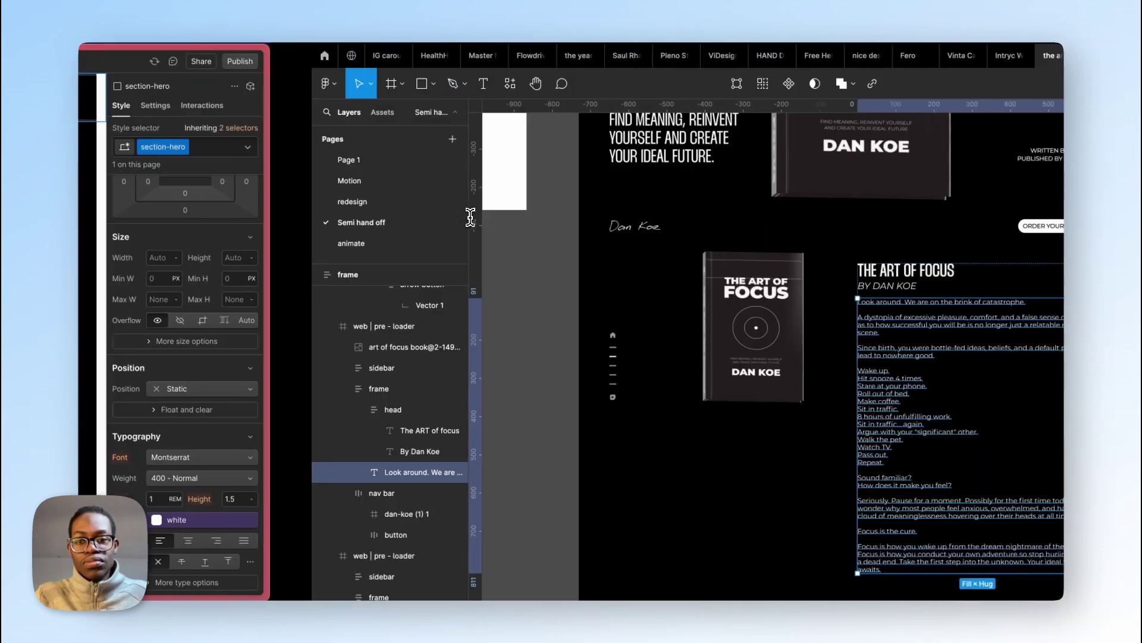
pyautogui.scroll(8, 472, 225)
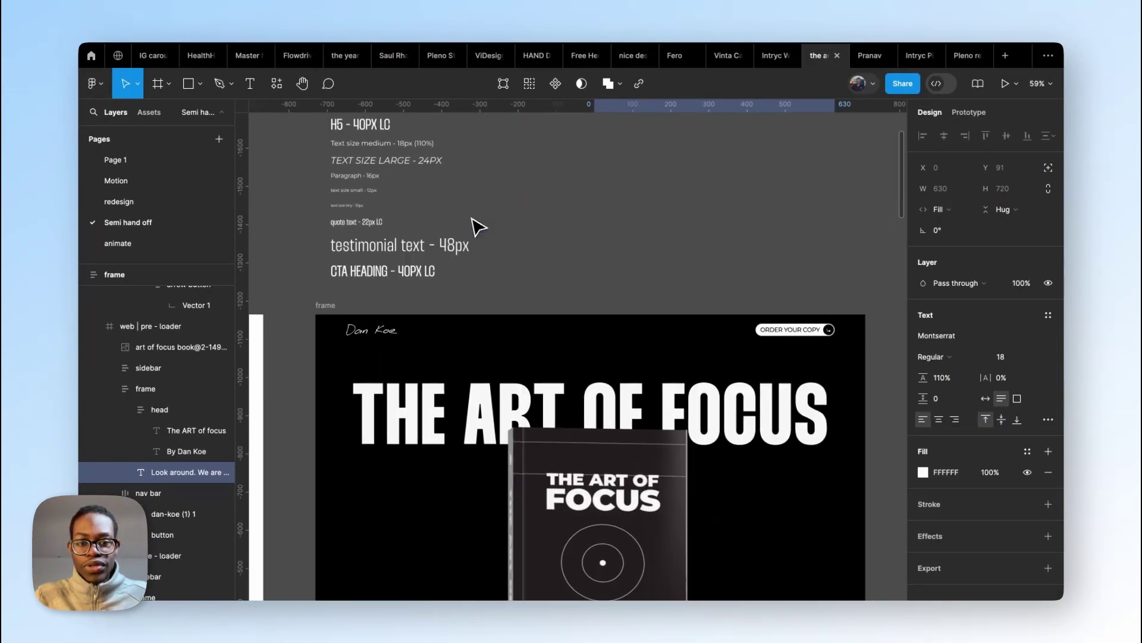
pyautogui.scroll(-3, 470, 225)
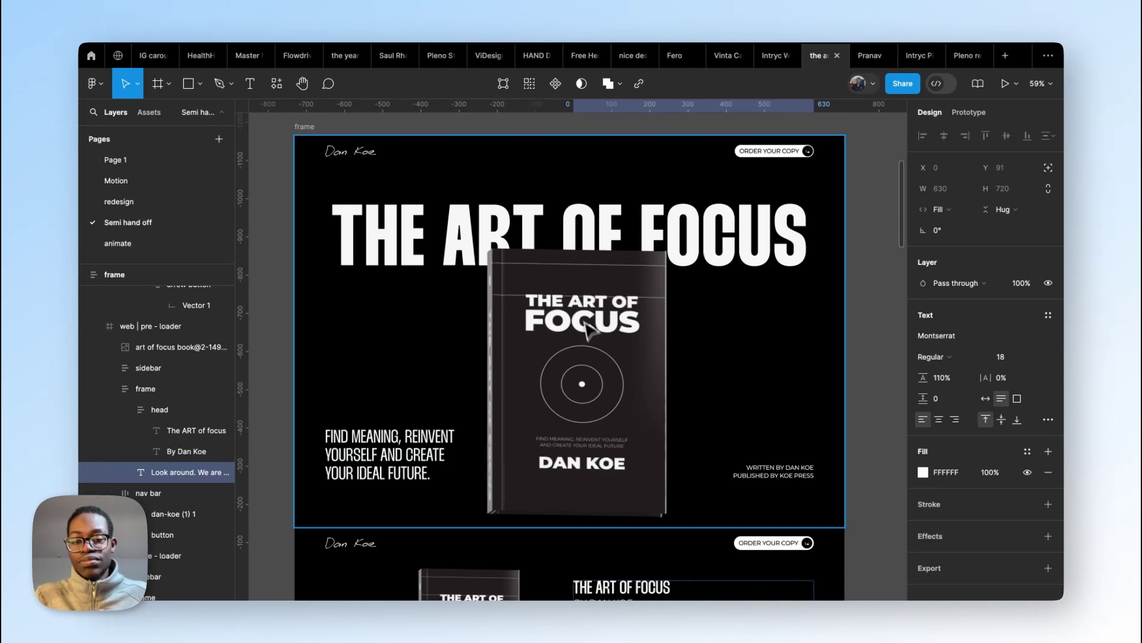
pyautogui.click(405, 445)
pyautogui.hotkey('ctrl', 'Left')
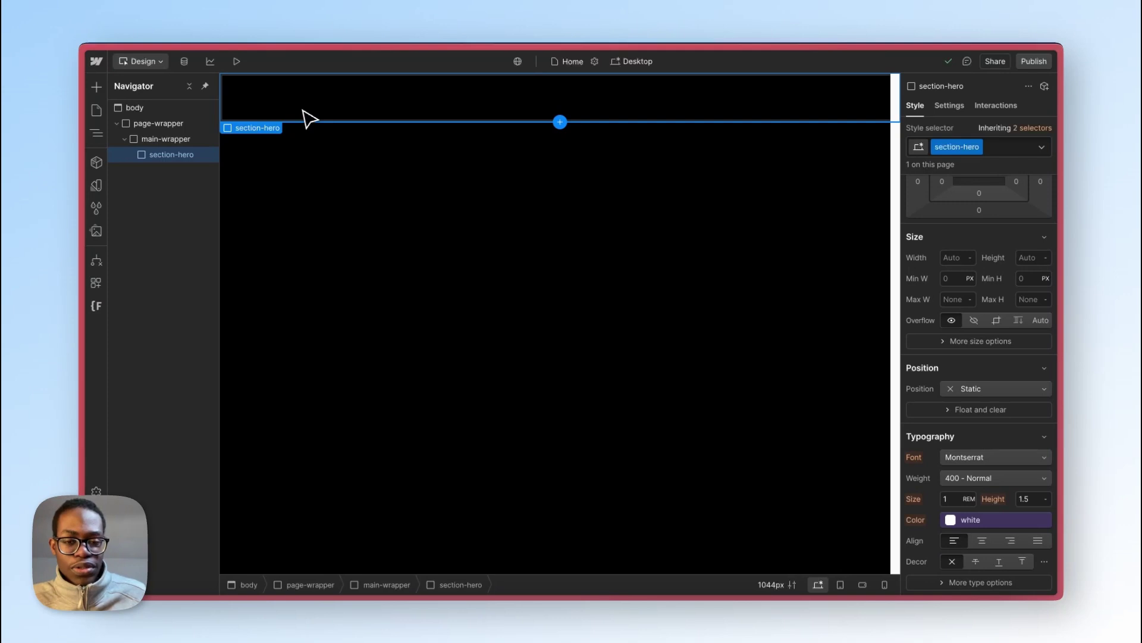
# Step: Add a Div Block inside section-hero and apply the existing padding-global class to it
pyautogui.press('cmd+k')
pyautogui.write('div')
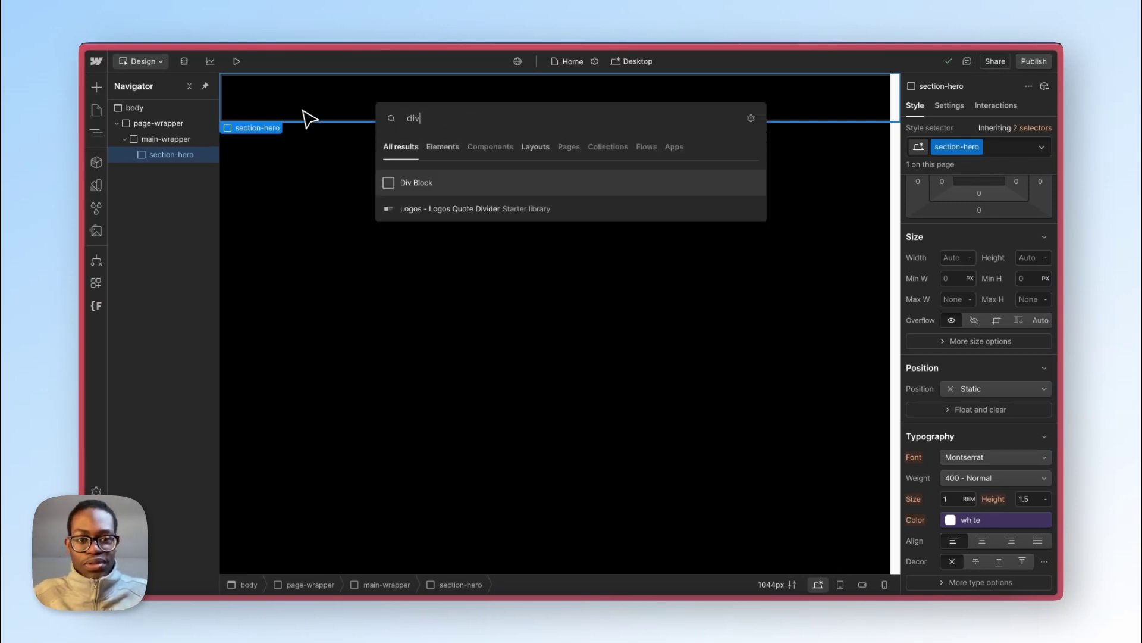
pyautogui.press('Return')
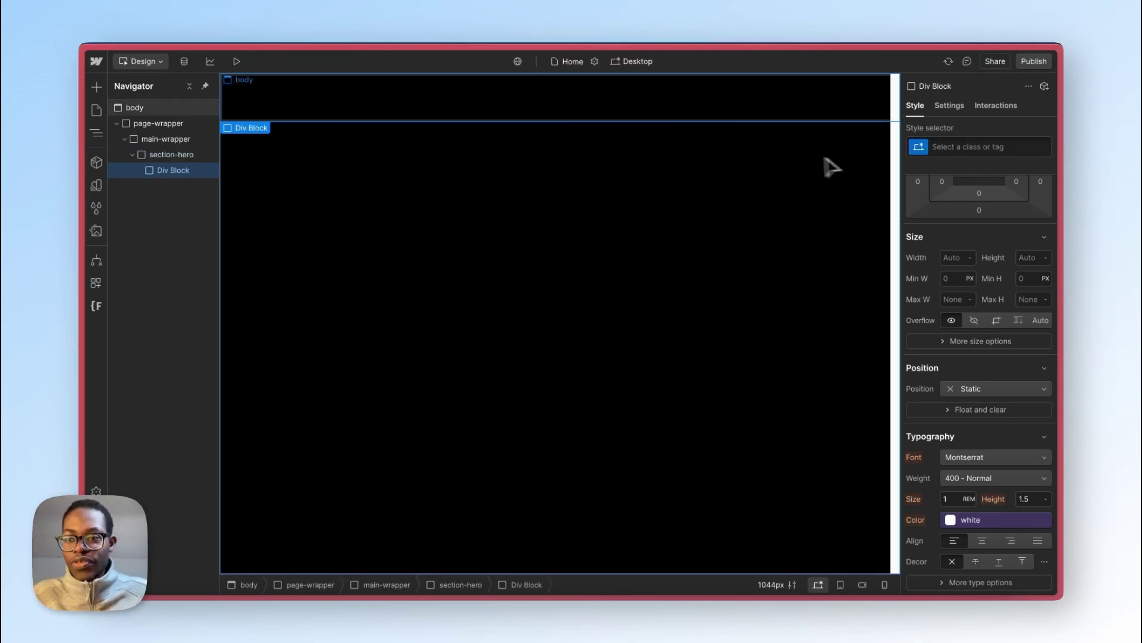
pyautogui.click(963, 147)
pyautogui.write('paddi')
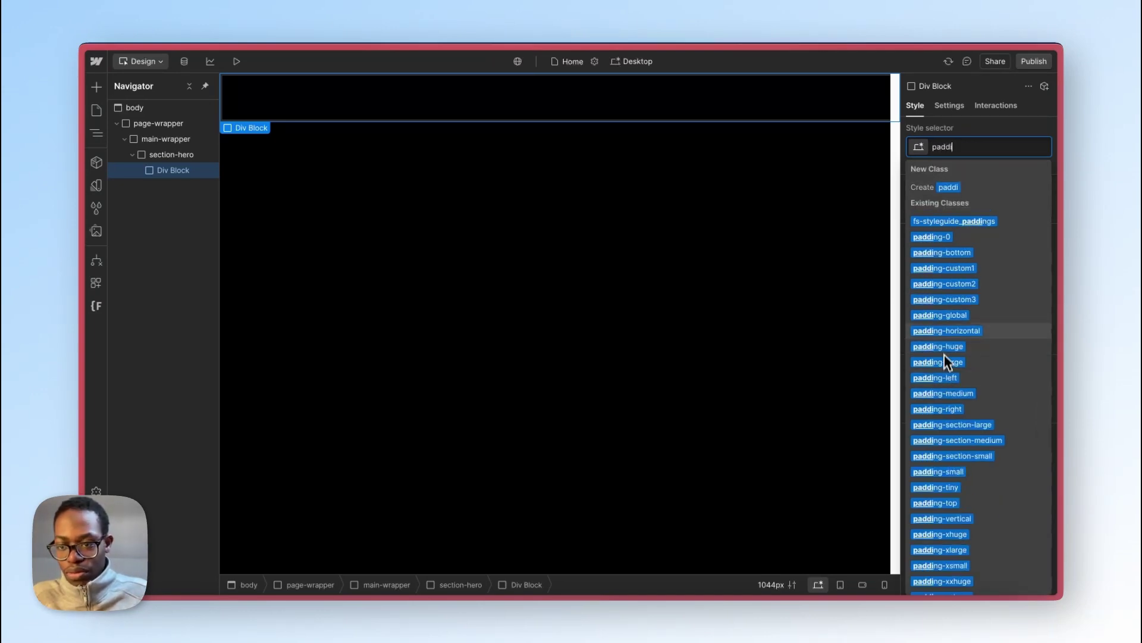
pyautogui.click(946, 316)
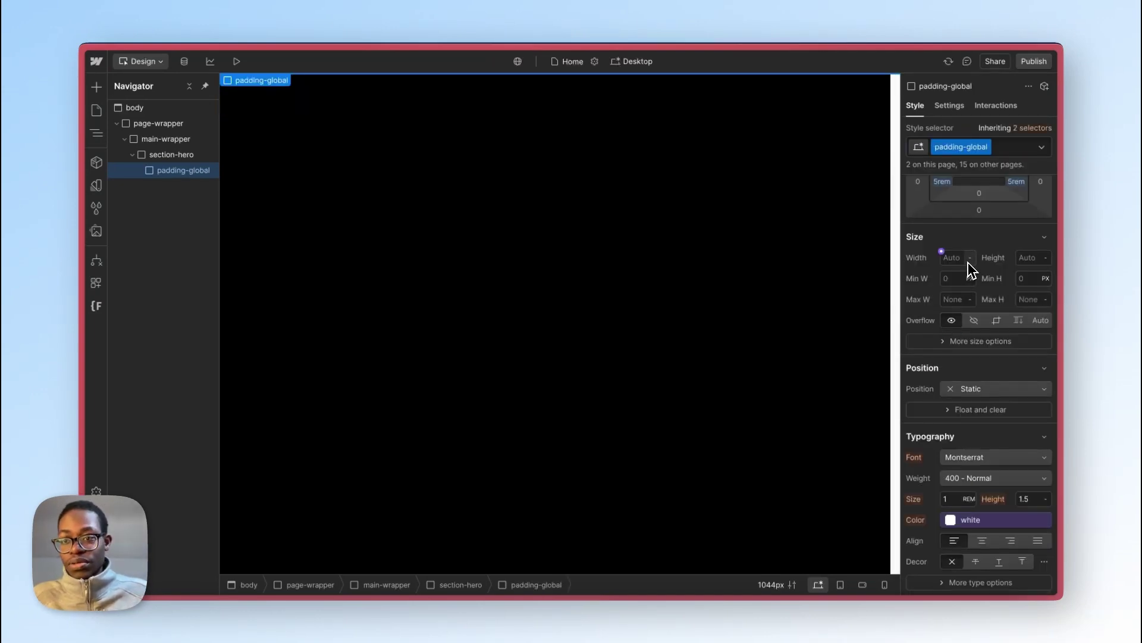
# Step: Add the existing padding-section-medium class as a combo class on the padding-global div
pyautogui.scroll(2, 969, 262)
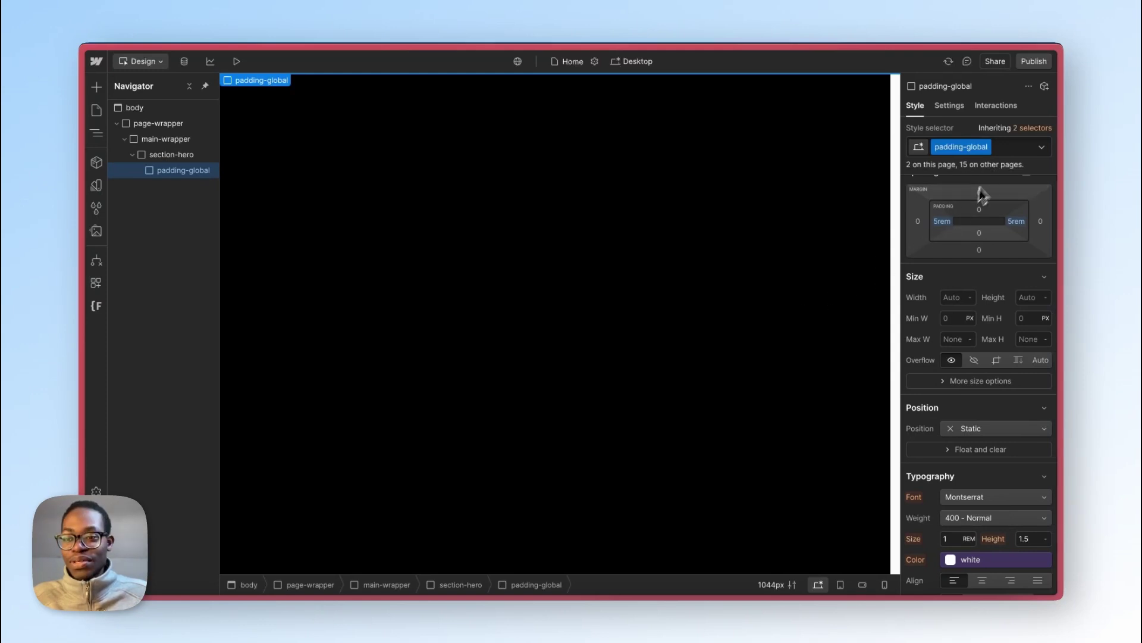
pyautogui.click(1013, 149)
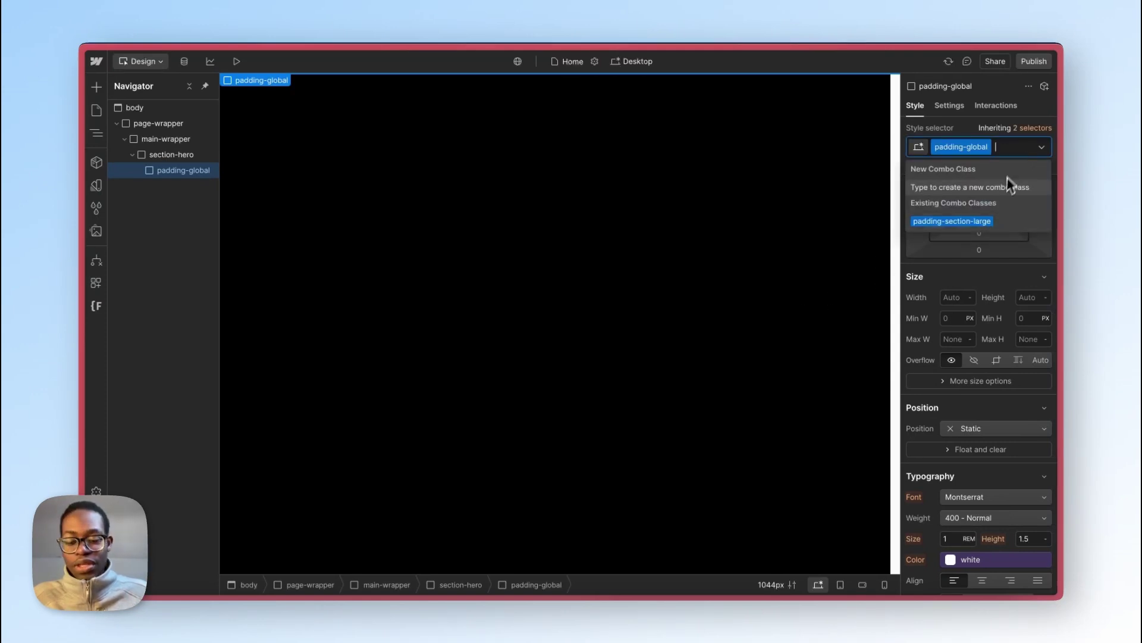
pyautogui.write('padding-sect')
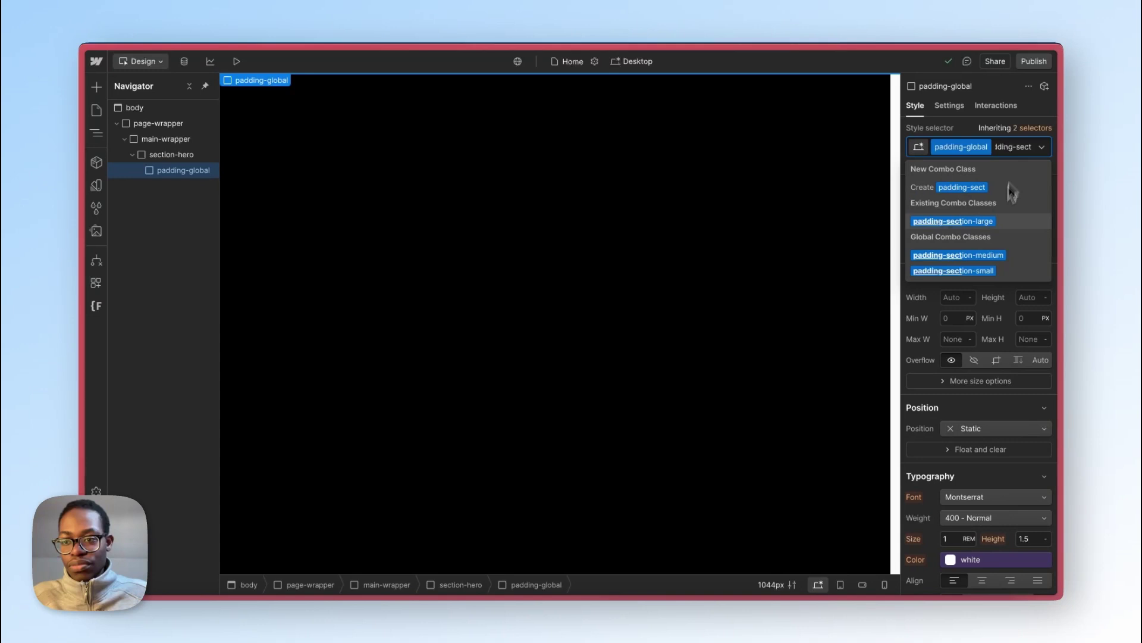
pyautogui.click(988, 256)
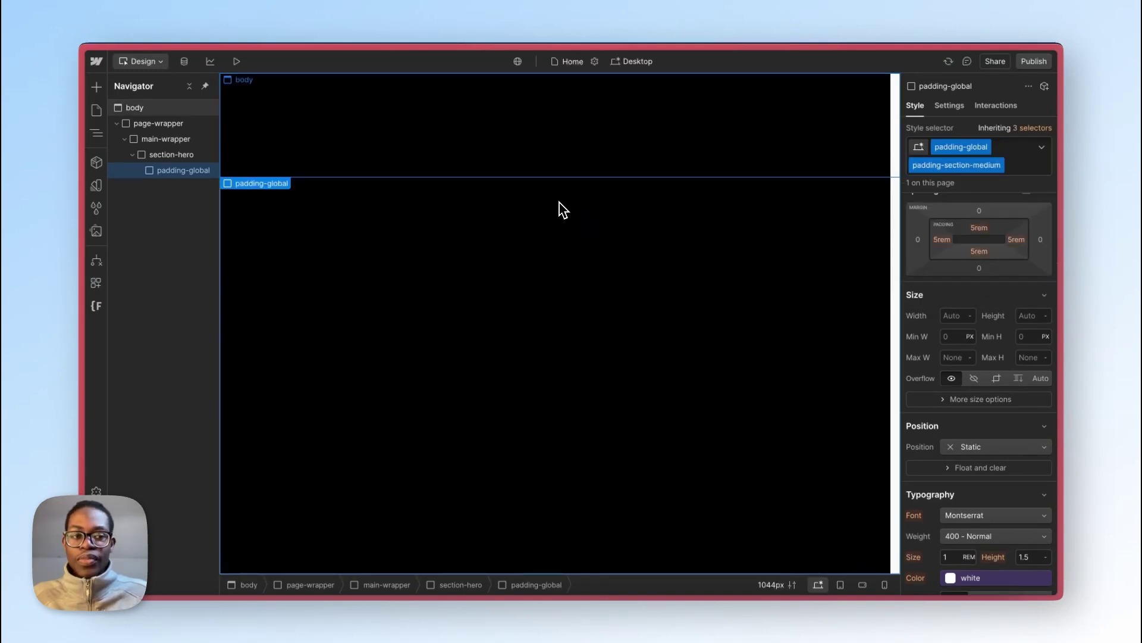
# Step: Add a Div Block inside padding-global and give it a new class named hero-content
pyautogui.press('super+k')
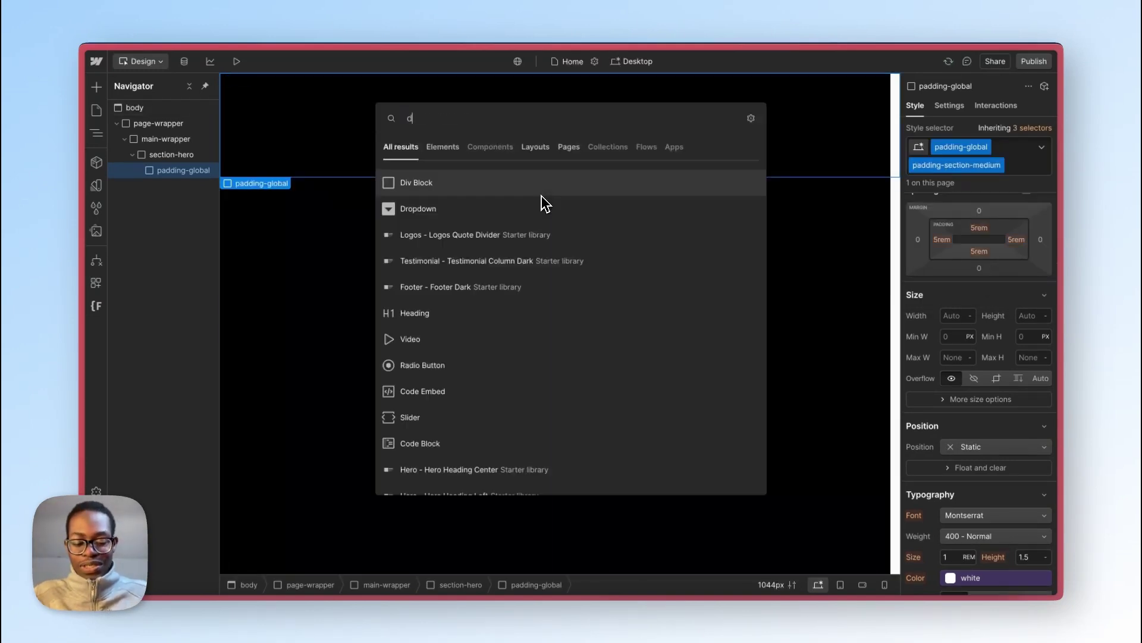
pyautogui.write('div')
pyautogui.press('Return')
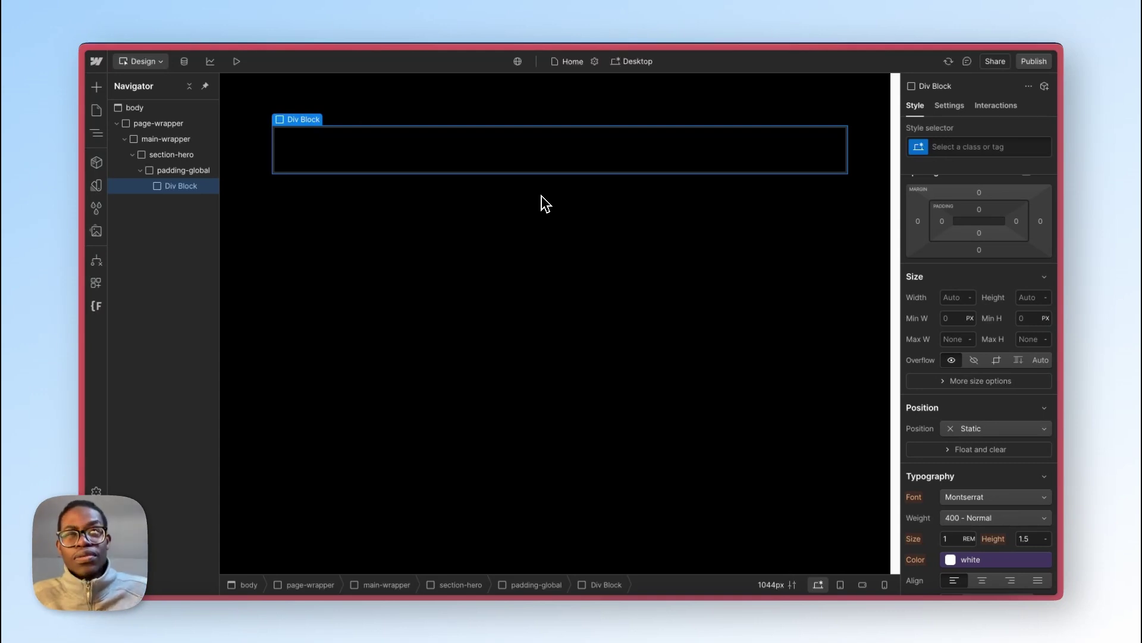
pyautogui.press('h')
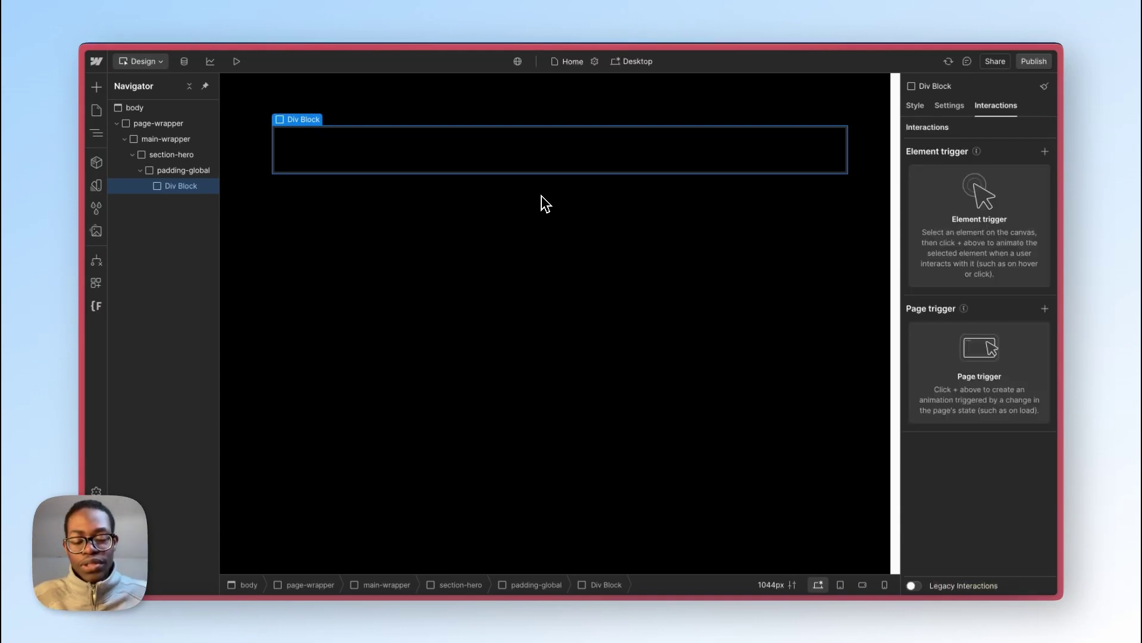
pyautogui.press('e')
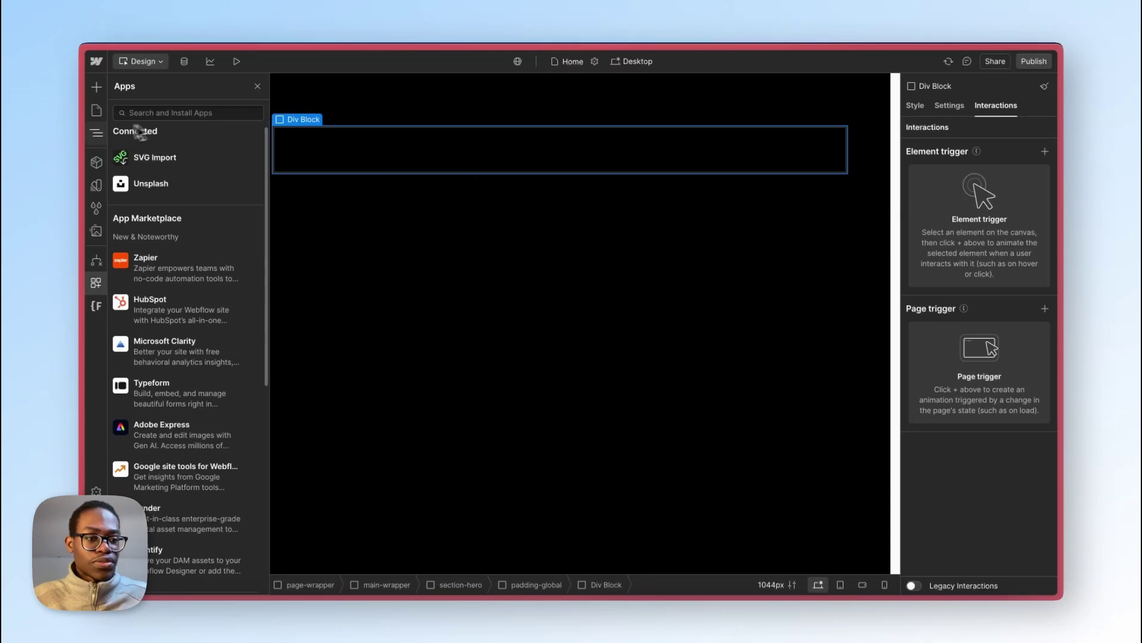
pyautogui.click(100, 135)
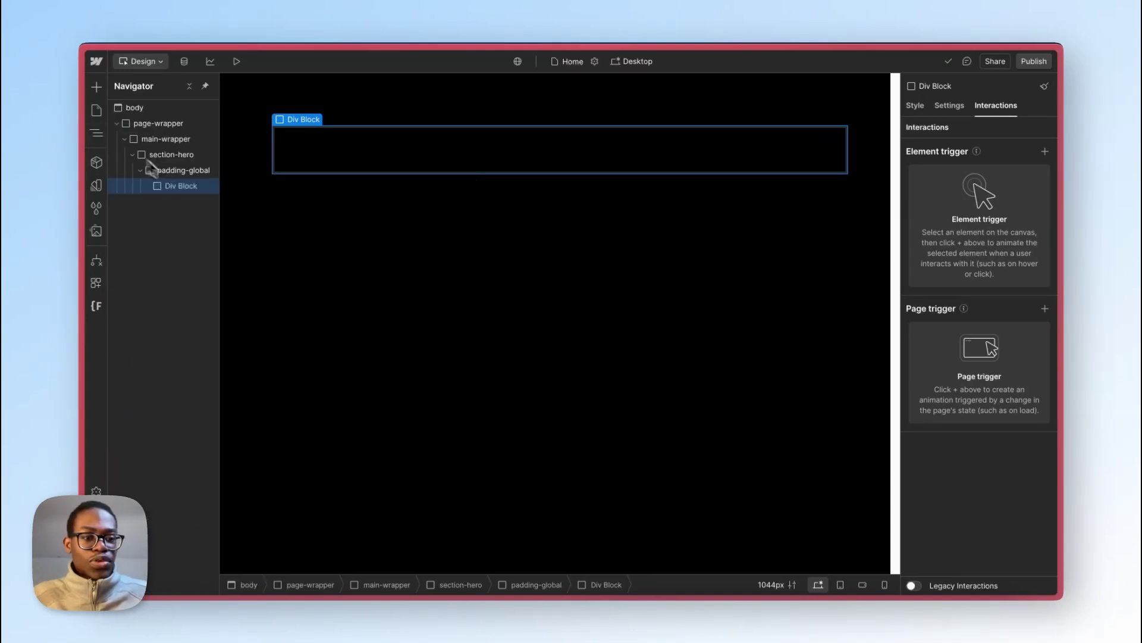
pyautogui.click(920, 106)
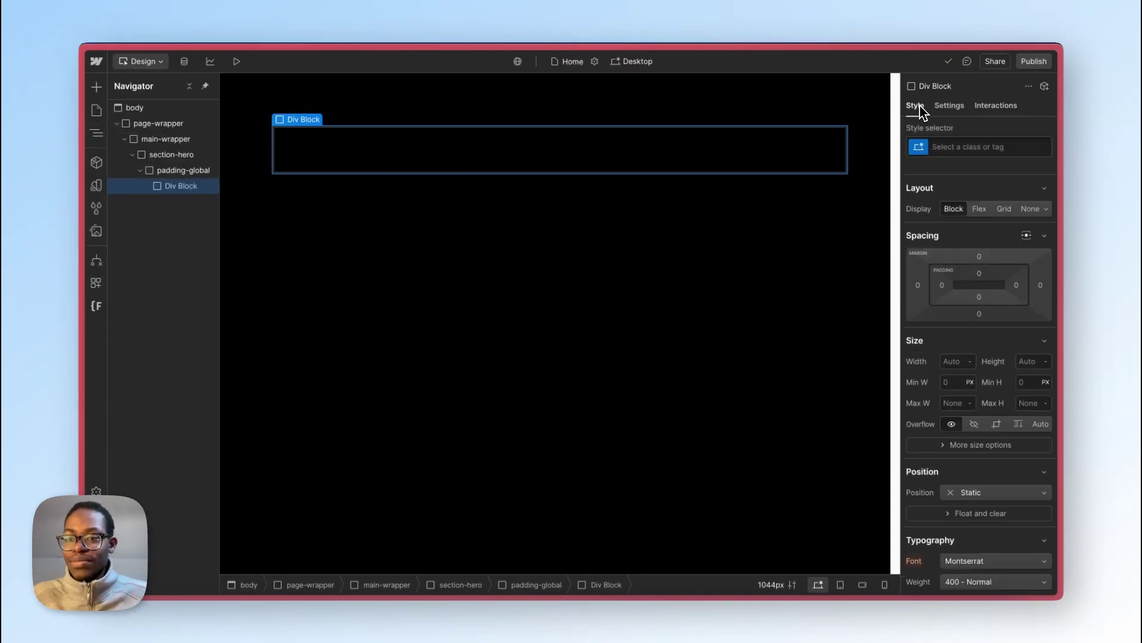
pyautogui.click(974, 146)
pyautogui.write('hero-content')
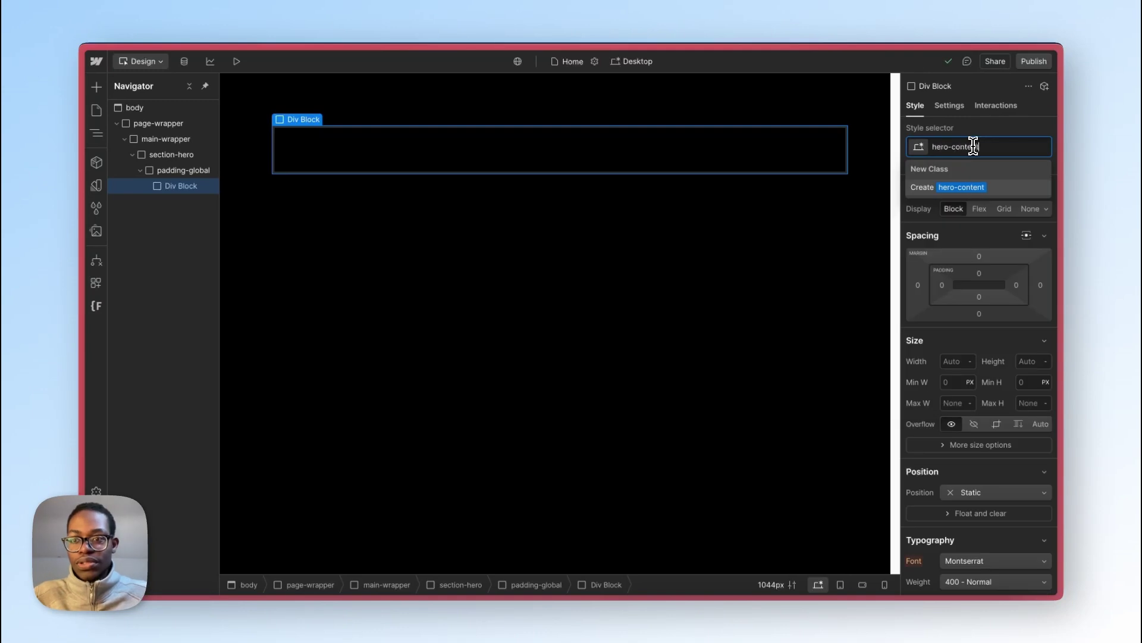
pyautogui.press('Return')
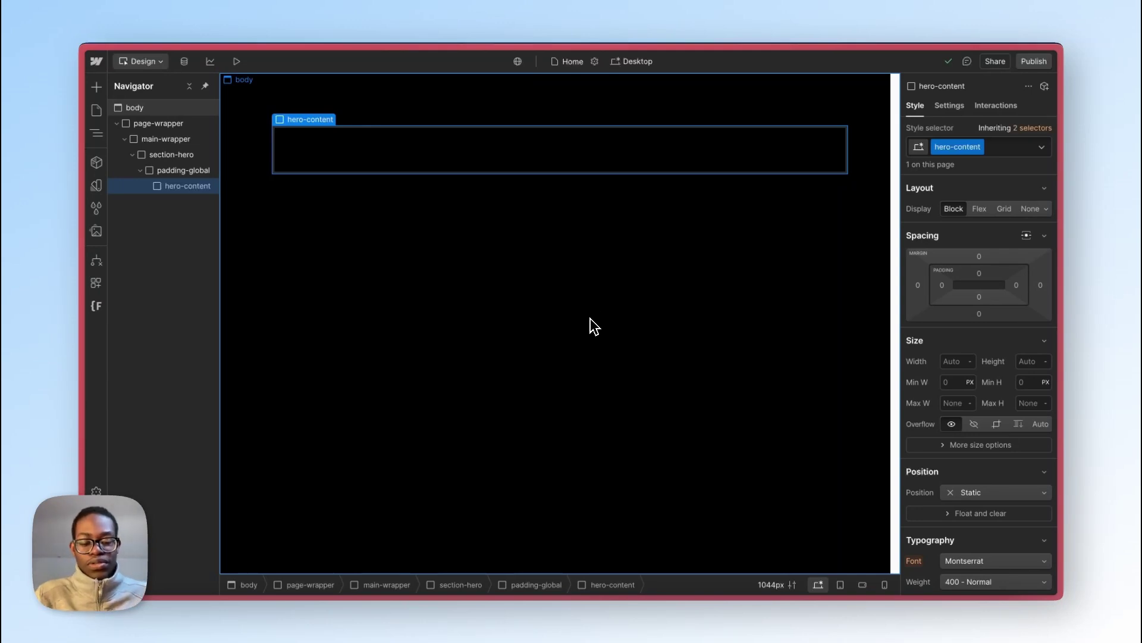
# Step: Add an H1 heading inside the hero-content div
pyautogui.press('super+e')
pyautogui.write('h')
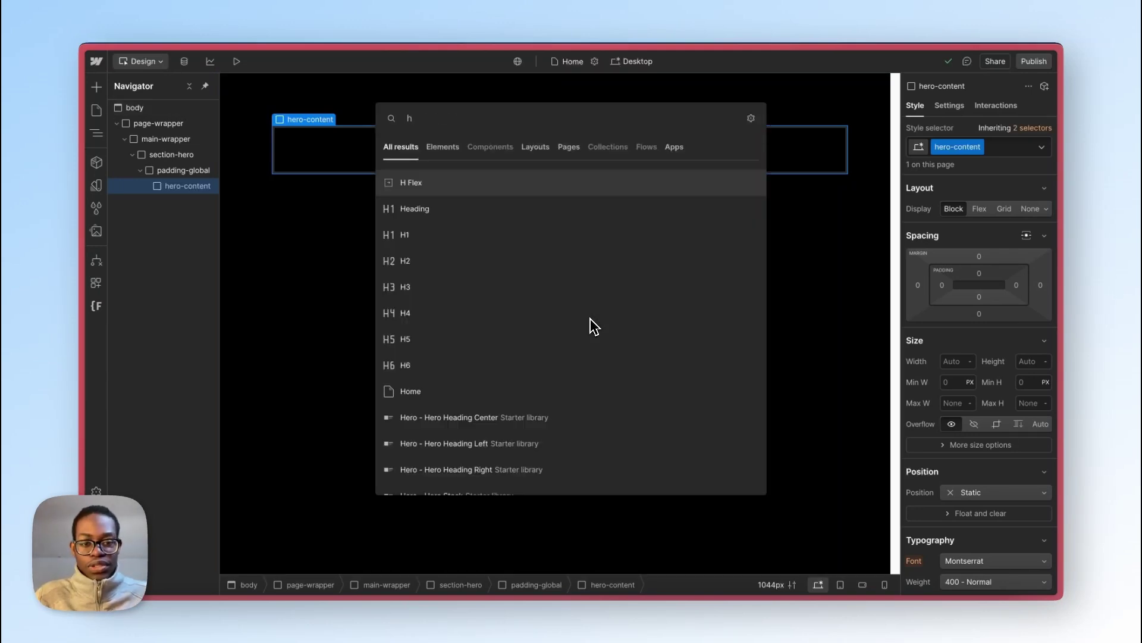
pyautogui.press('Down')
pyautogui.press('Down')
pyautogui.press('Return')
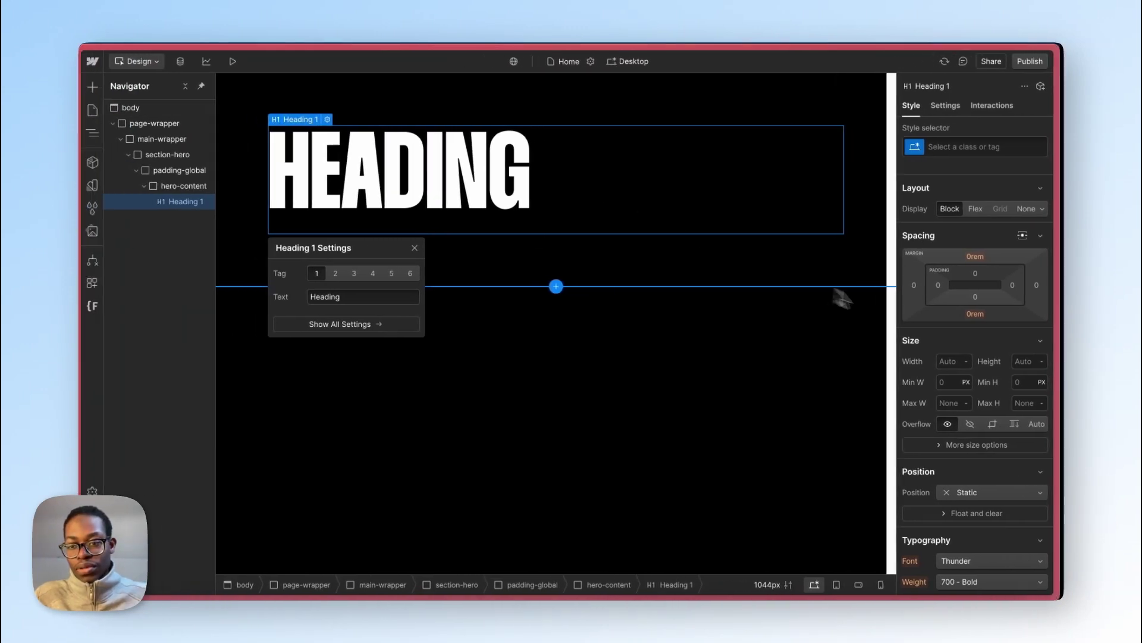
# Step: Try resetting the font size of the All H1 Headings tag style and undo the reset
pyautogui.scroll(-5, 1013, 332)
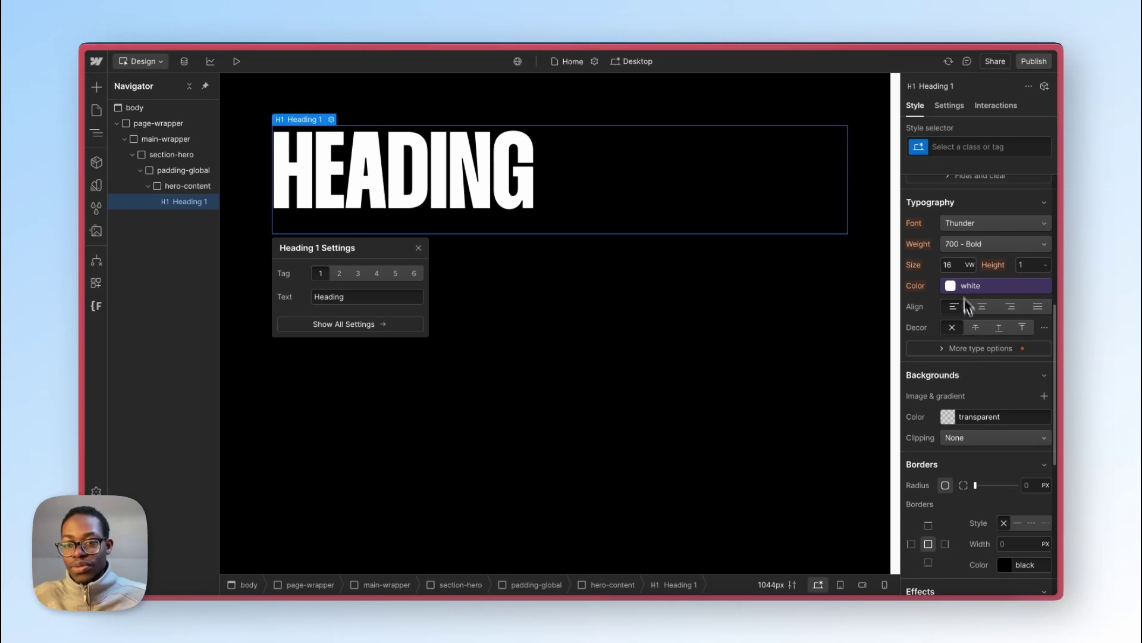
pyautogui.scroll(5, 983, 361)
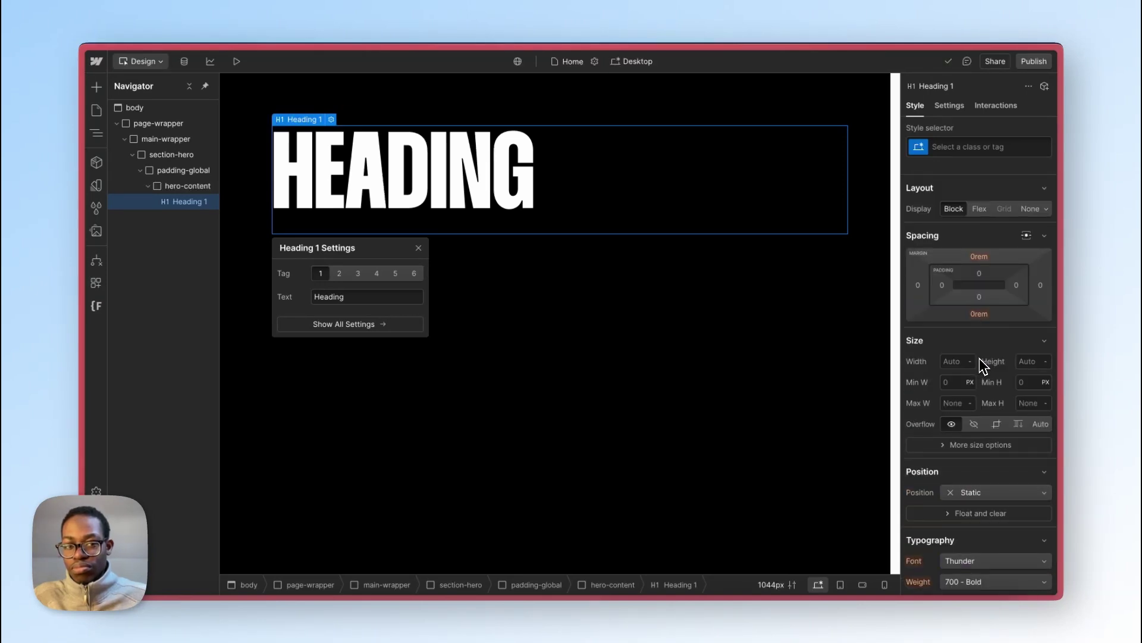
pyautogui.click(979, 148)
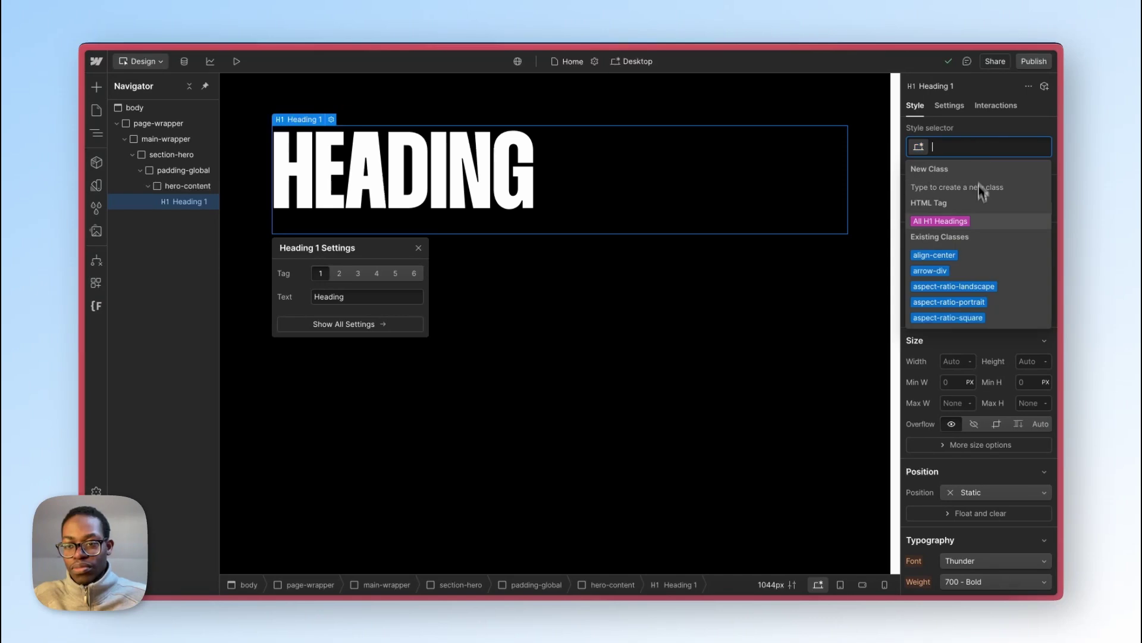
pyautogui.click(980, 218)
pyautogui.scroll(-5, 988, 333)
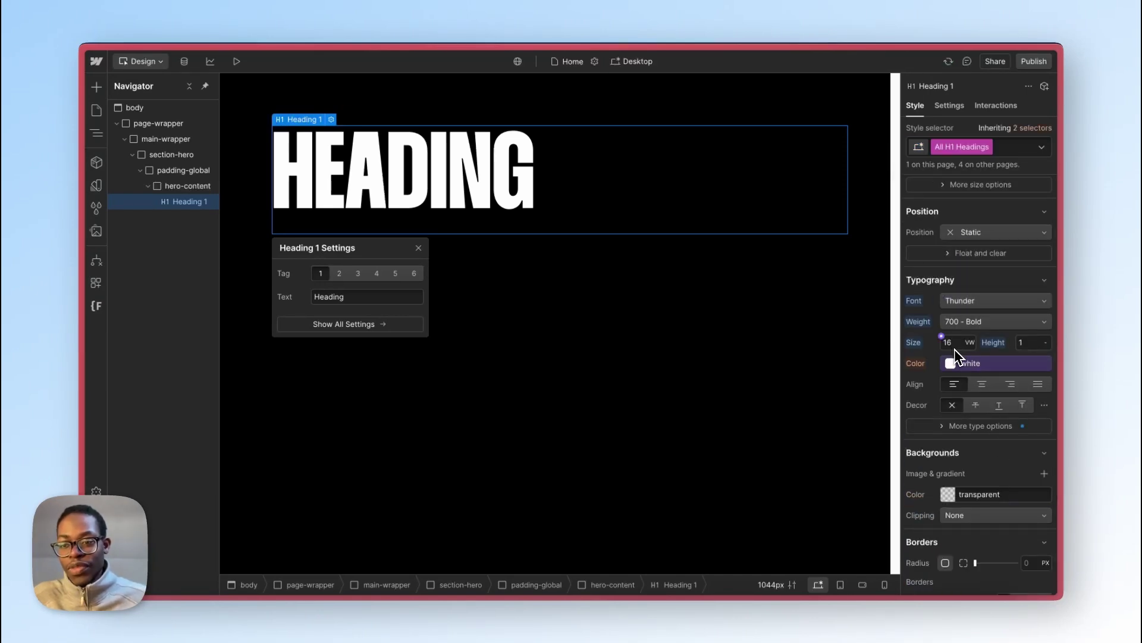
pyautogui.keyDown('alt'); pyautogui.click(913, 345); pyautogui.keyUp('alt')
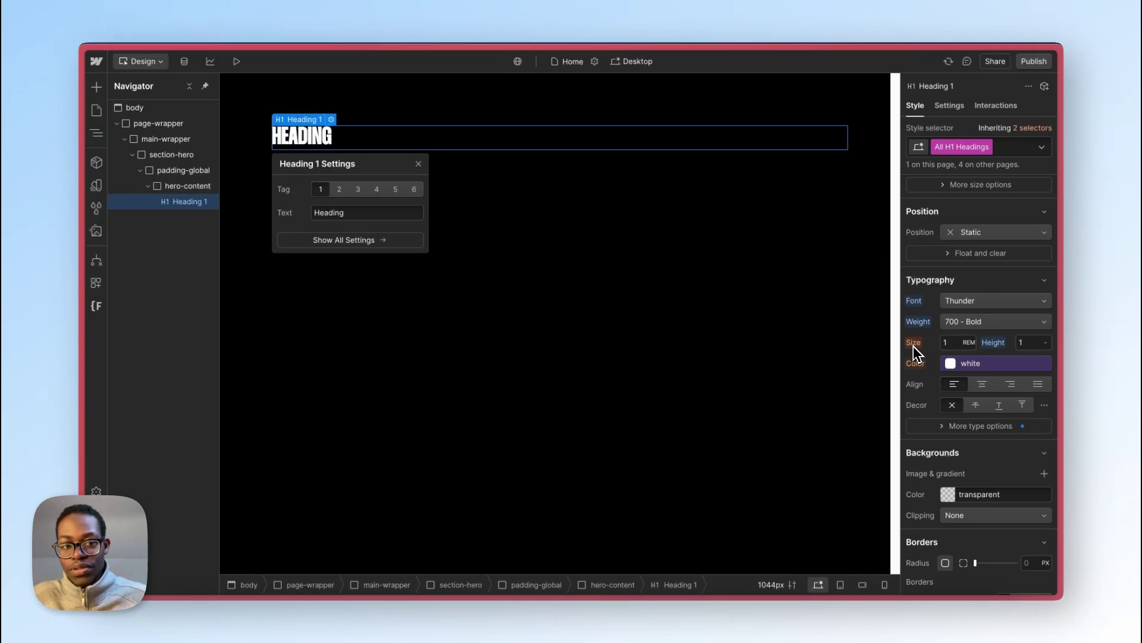
pyautogui.hotkey('ctrl', 'z')
# Step: Copy the large The Art of Focus title text from the Figma hero frame and replace the Webflow H1 heading's placeholder with it
pyautogui.hotkey('ctrl', 'Right')
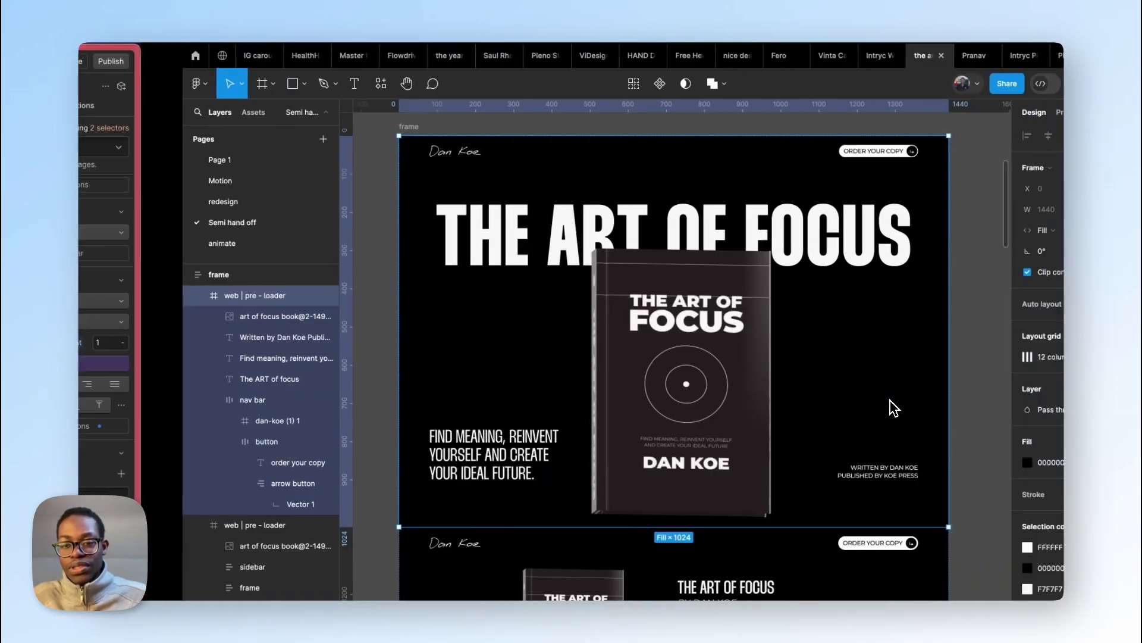
pyautogui.click(353, 231)
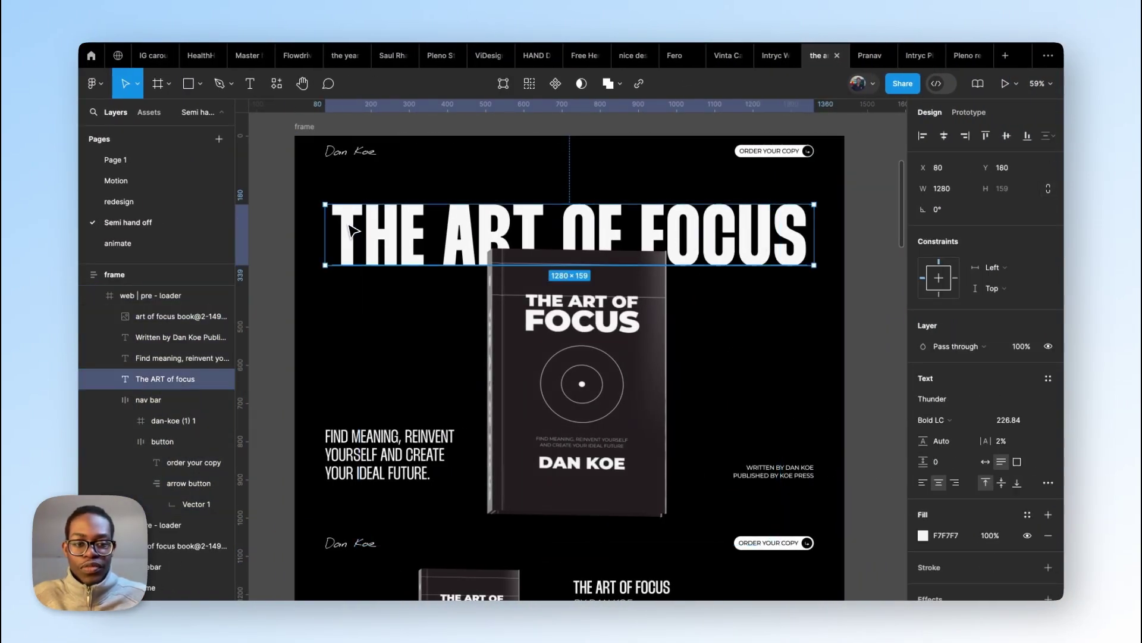
pyautogui.doubleClick(352, 231)
pyautogui.hotkey('ctrl', 'c')
pyautogui.hotkey('ctrl', 'Left')
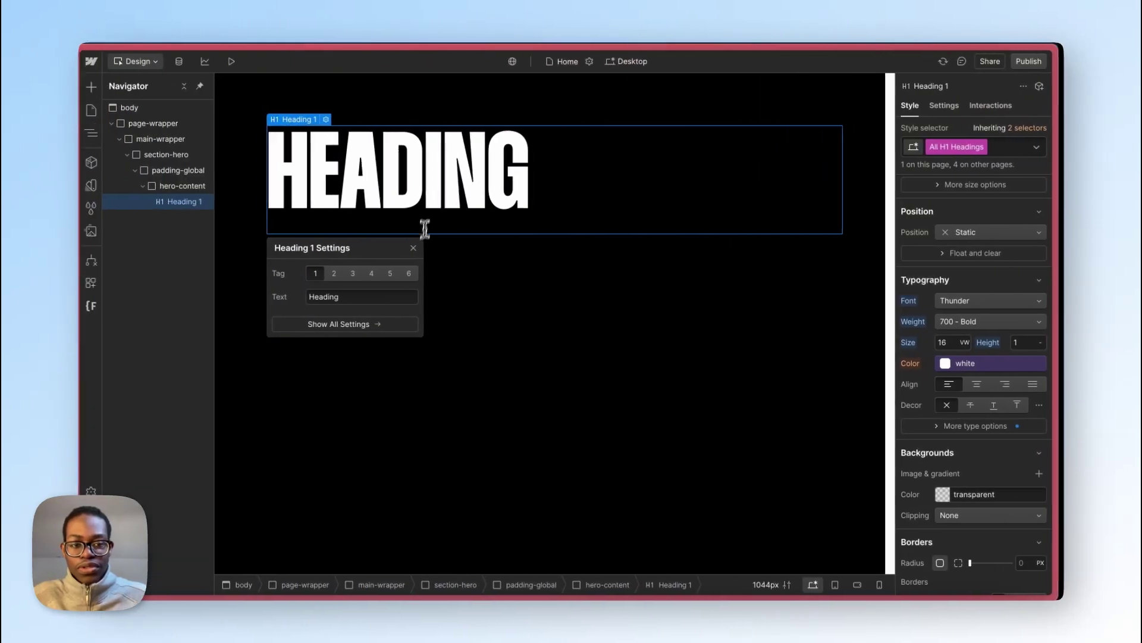
pyautogui.doubleClick(418, 184)
pyautogui.doubleClick(417, 184)
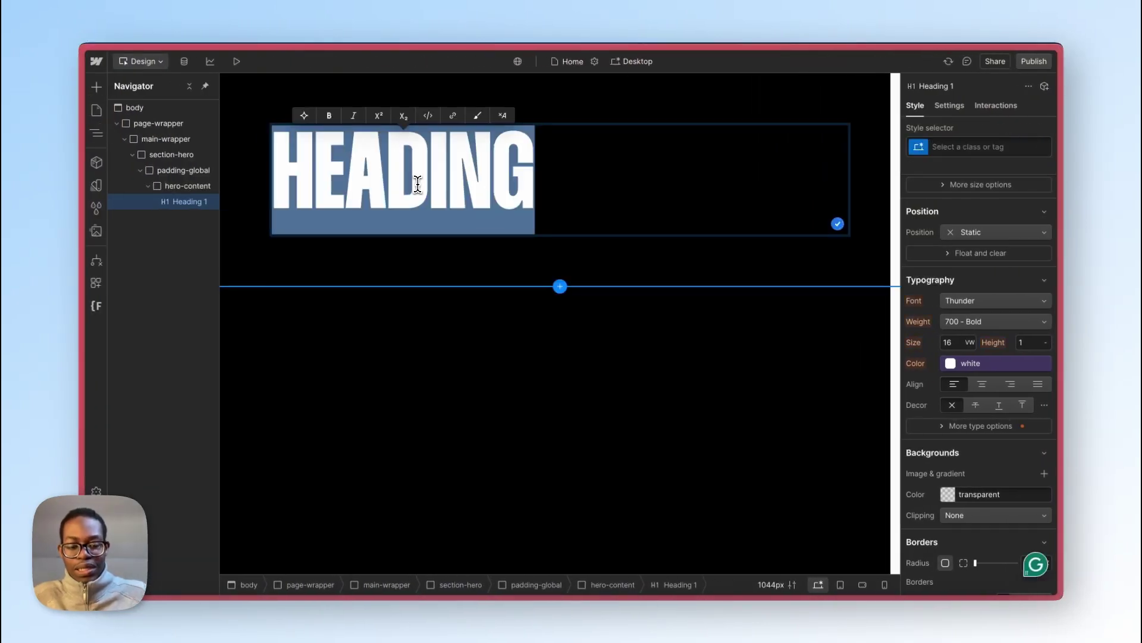
pyautogui.hotkey('ctrl', 'v')
pyautogui.click(437, 315)
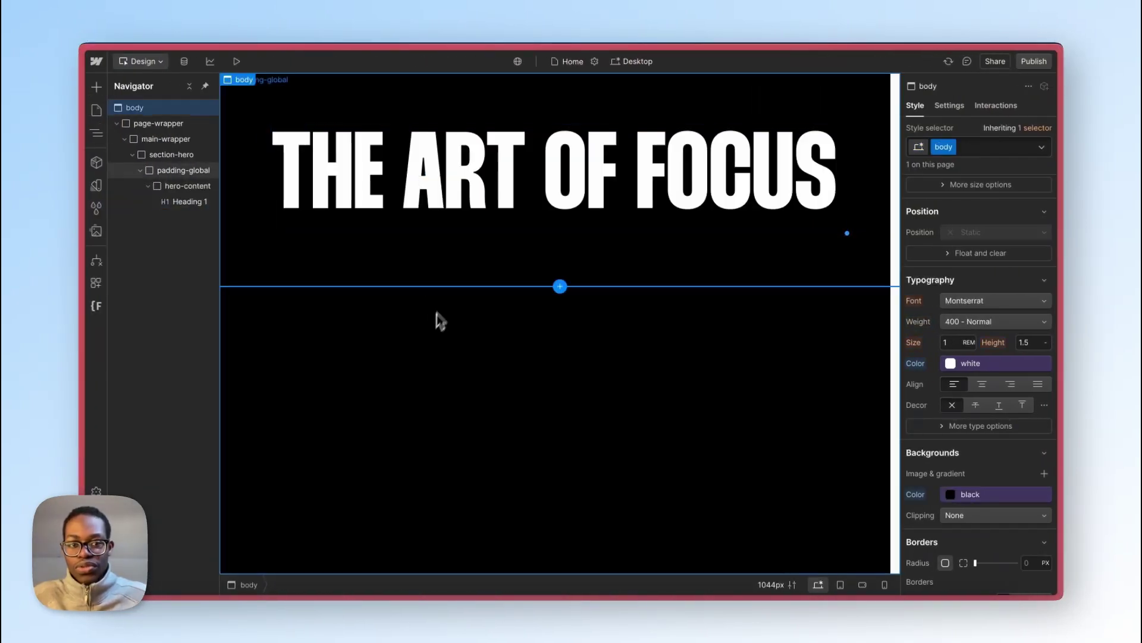
# Step: Try a width of 100 VW on the hero H1 heading and reset the width
pyautogui.click(404, 189)
pyautogui.scroll(5, 1023, 401)
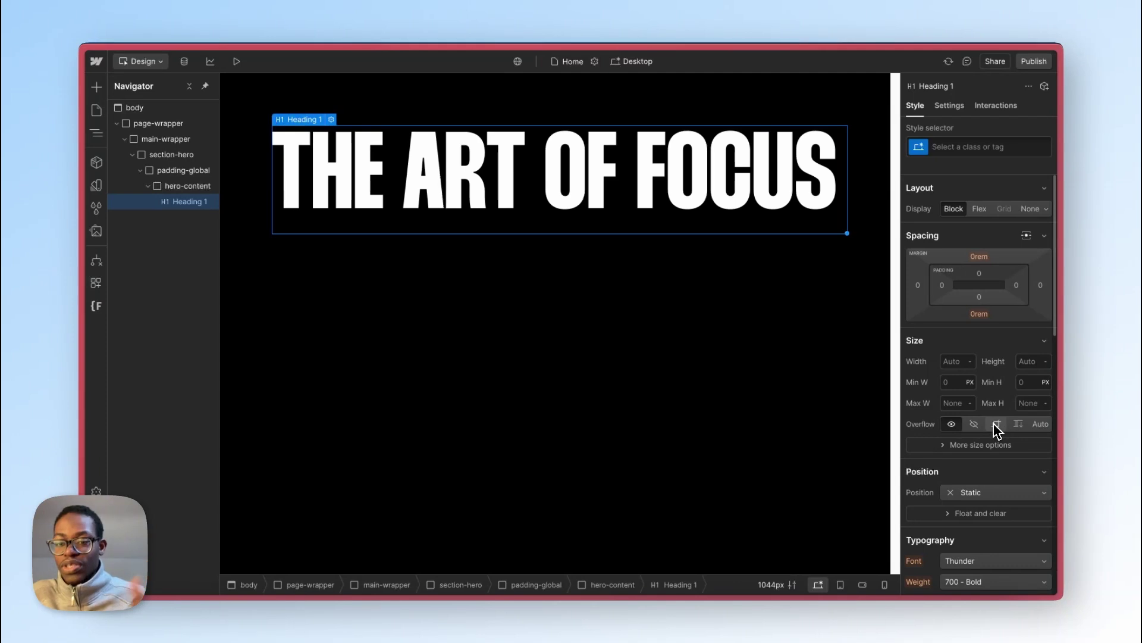
pyautogui.scroll(-1, 984, 451)
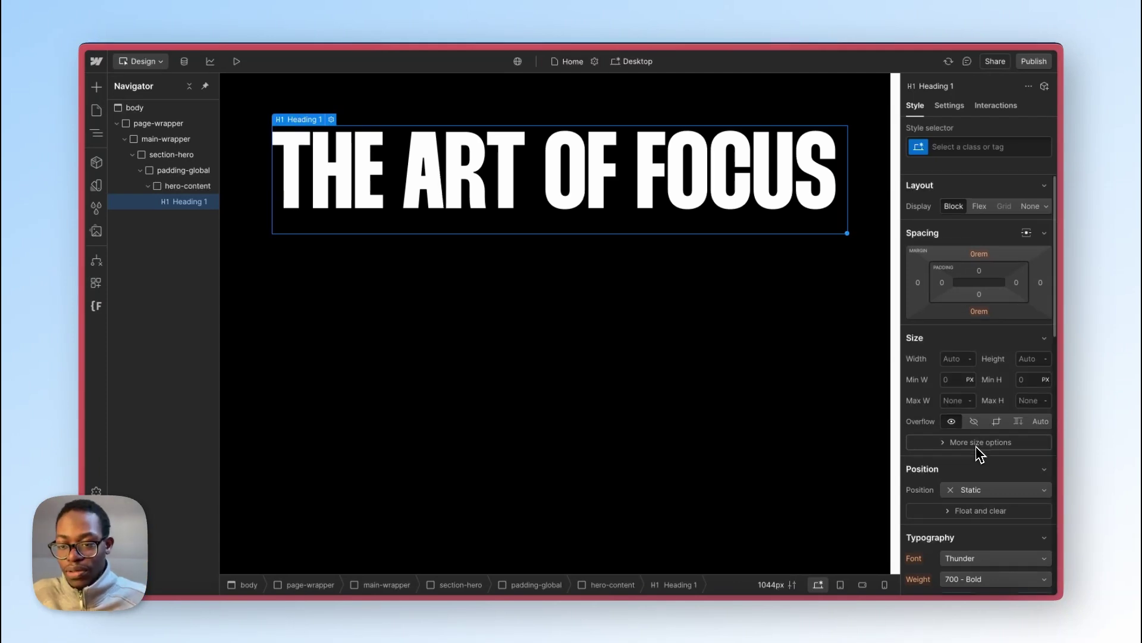
pyautogui.click(959, 358)
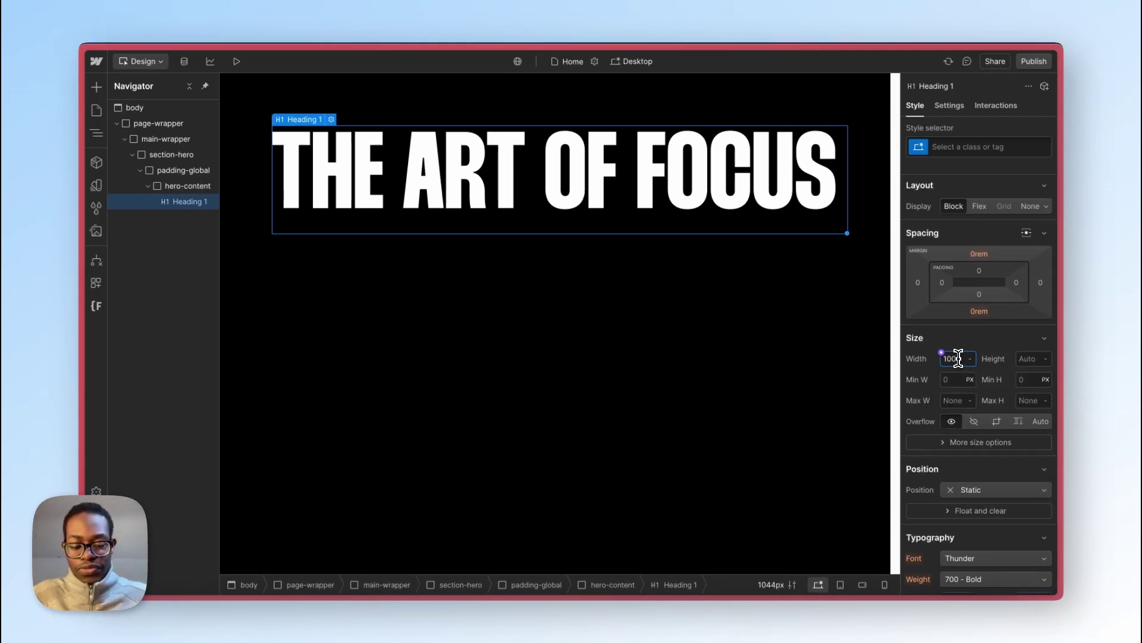
pyautogui.press('Return')
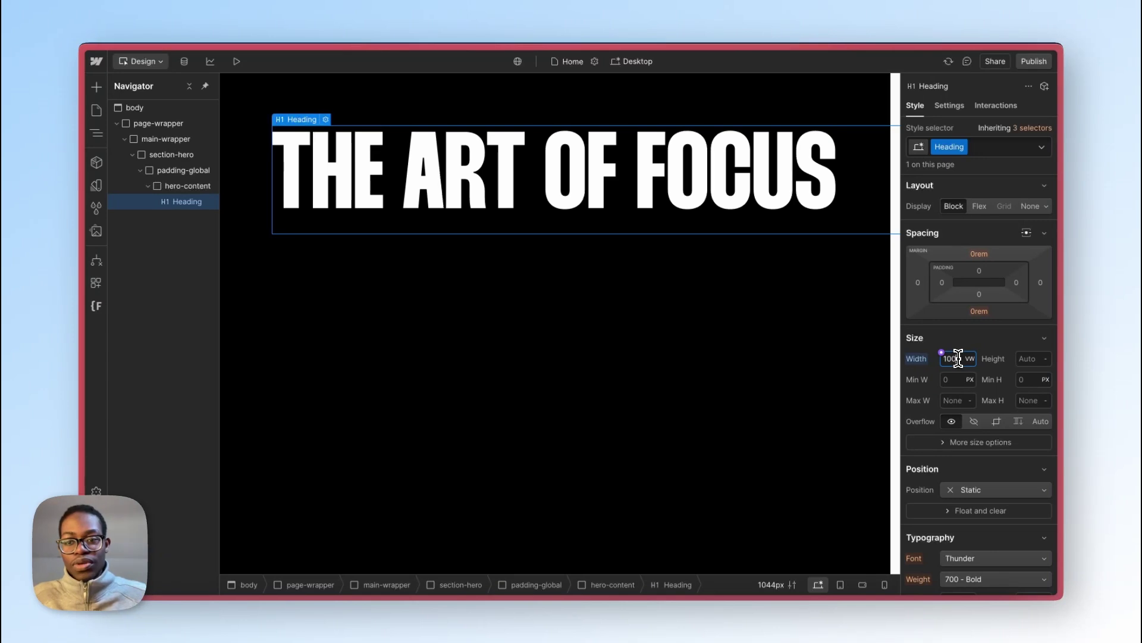
pyautogui.hscroll(2, 777, 243)
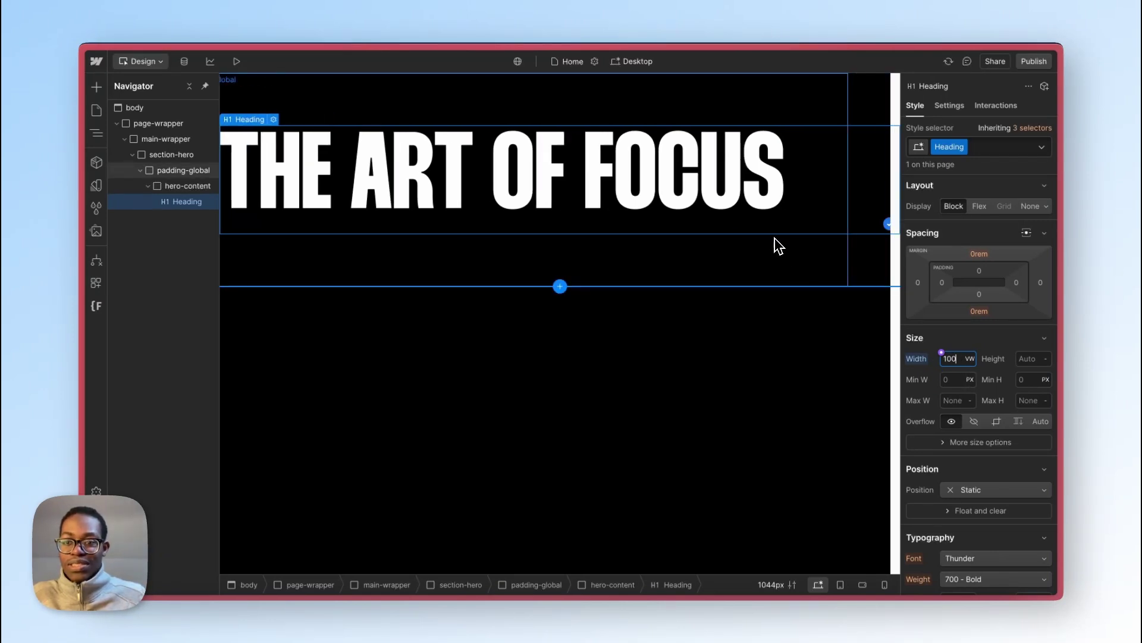
pyautogui.hscroll(-2, 774, 184)
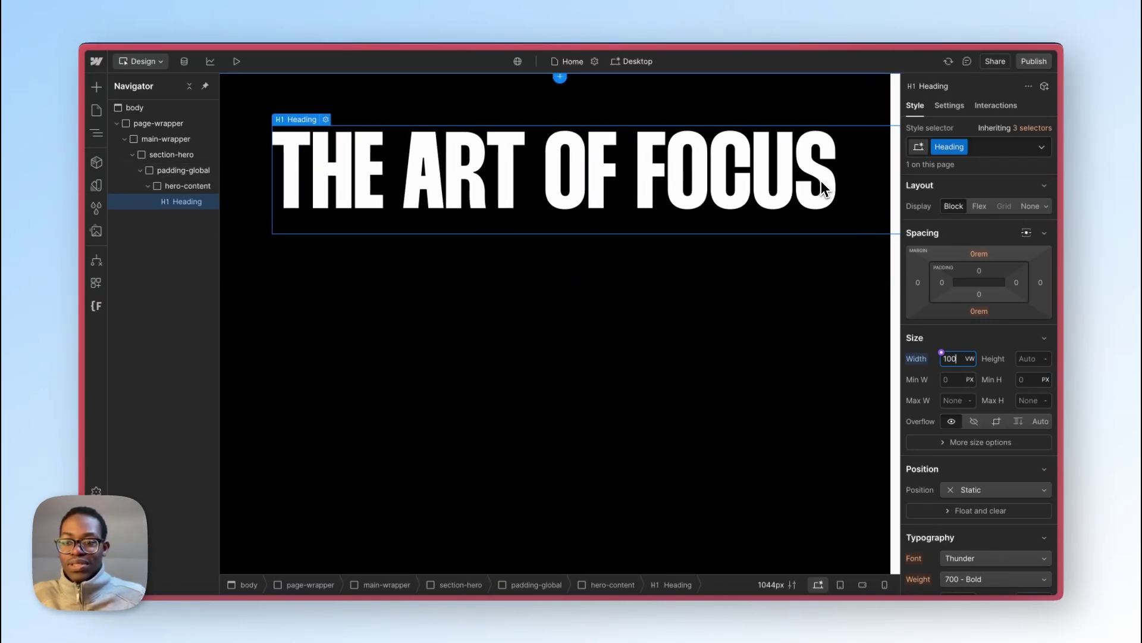
pyautogui.keyDown('alt'); pyautogui.click(923, 358); pyautogui.keyUp('alt')
# Step: Check the H1 heading's font size setting and remove the Heading class from the element
pyautogui.scroll(-4, 994, 397)
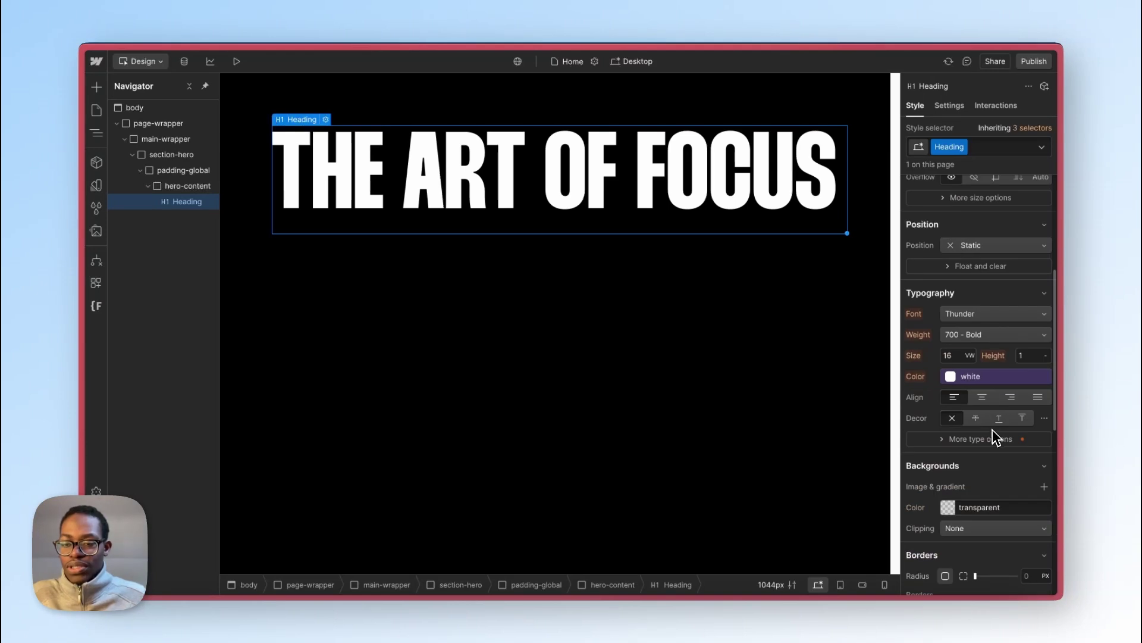
pyautogui.click(952, 355)
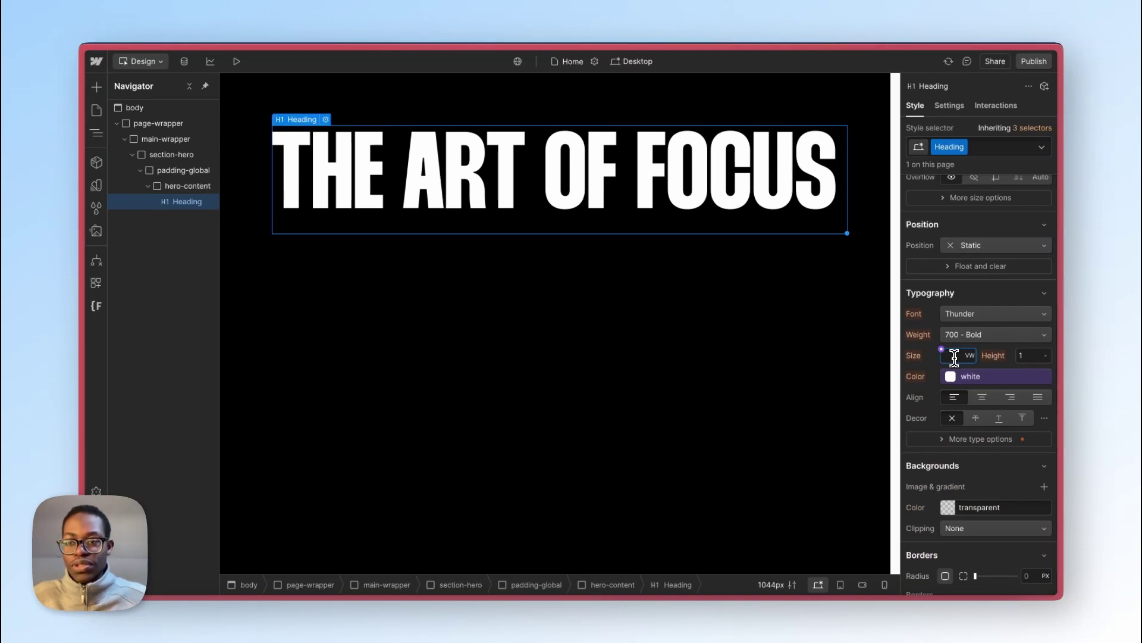
pyautogui.click(1000, 149)
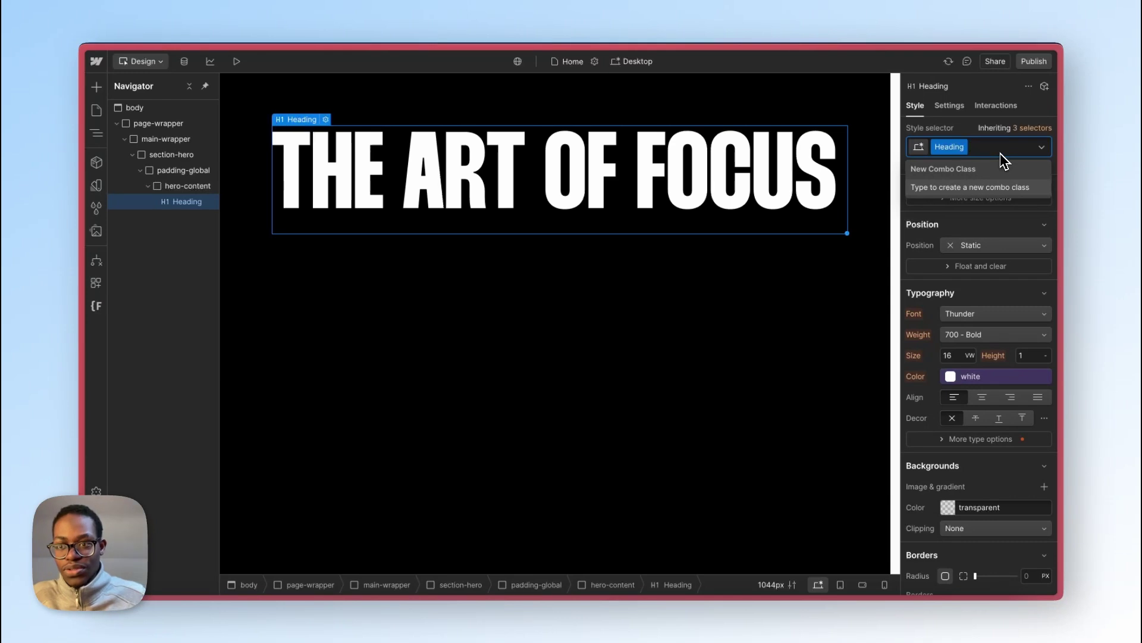
pyautogui.press('BackSpace')
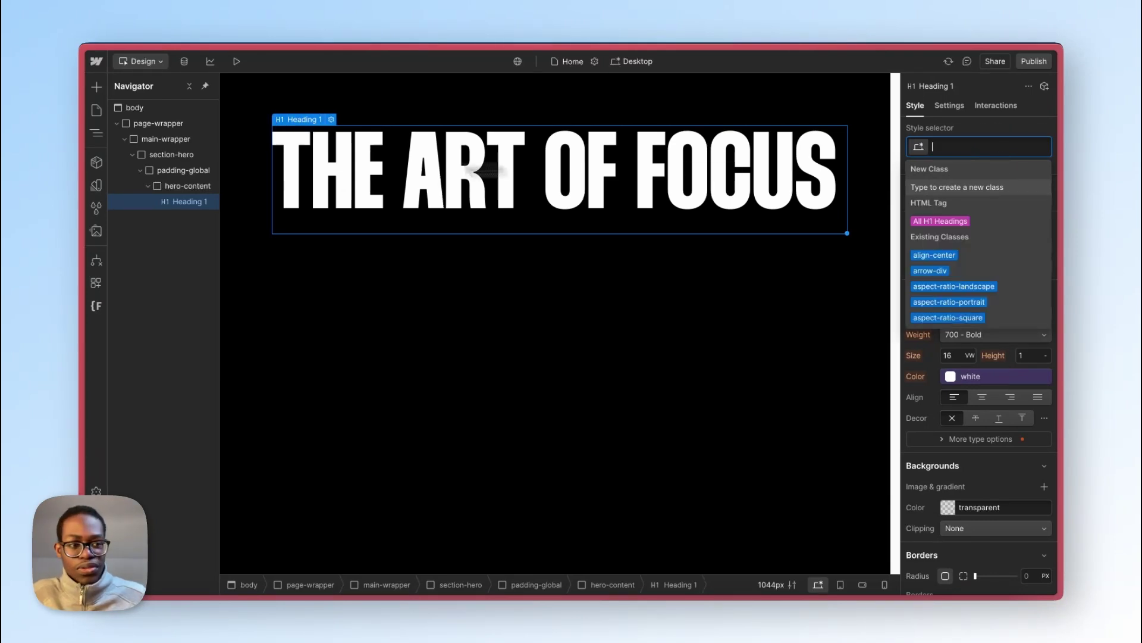
# Step: Clean up the unused styles by removing the unassociated Heading class from the site
pyautogui.click(96, 208)
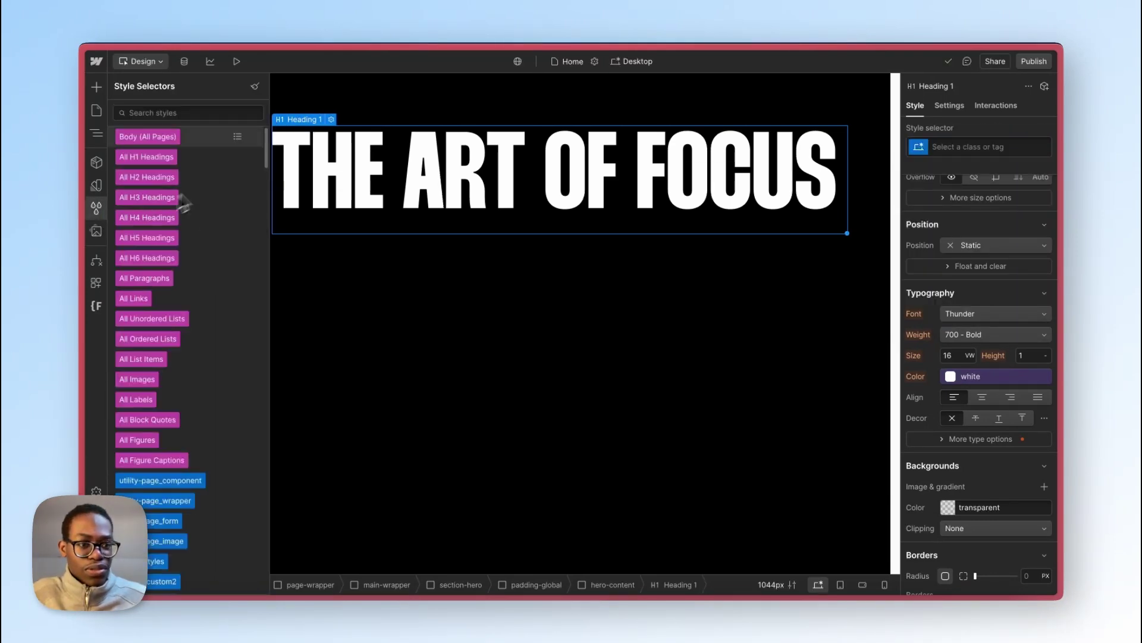
pyautogui.click(255, 87)
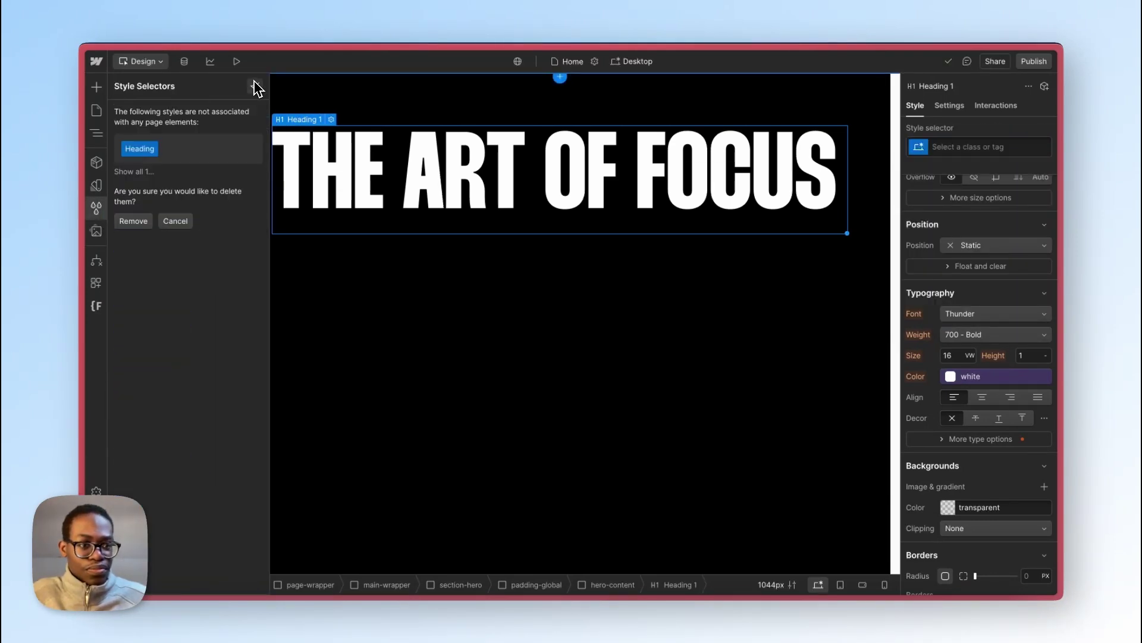
pyautogui.click(140, 224)
pyautogui.click(101, 210)
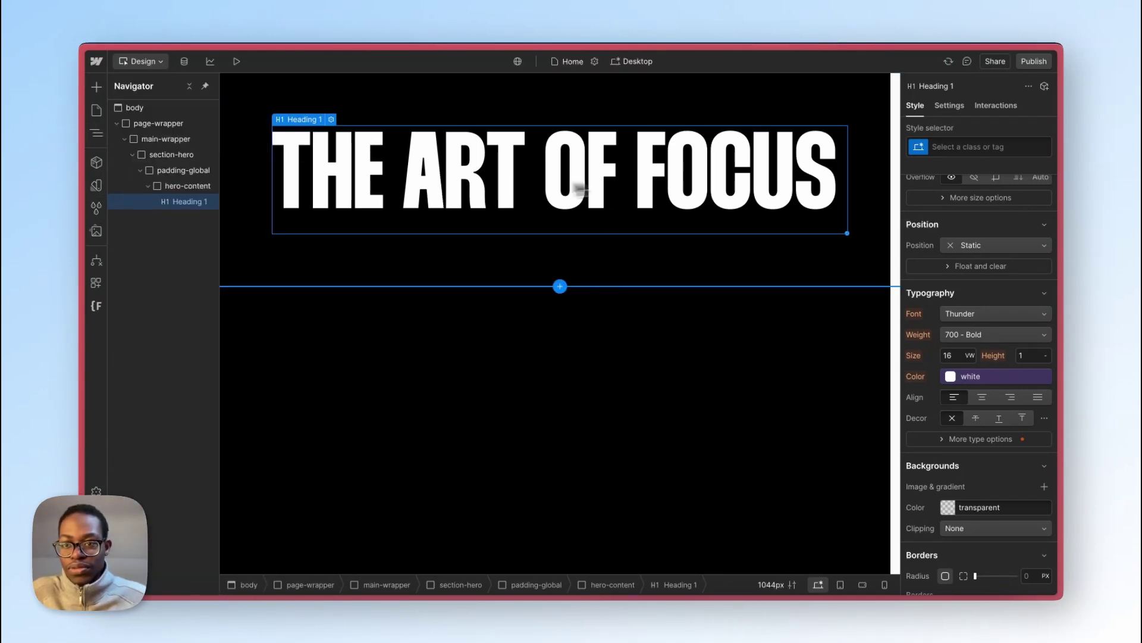
# Step: Select the All H1 Headings tag style for the hero heading and try a font size of 100 VW
pyautogui.click(971, 147)
pyautogui.click(948, 220)
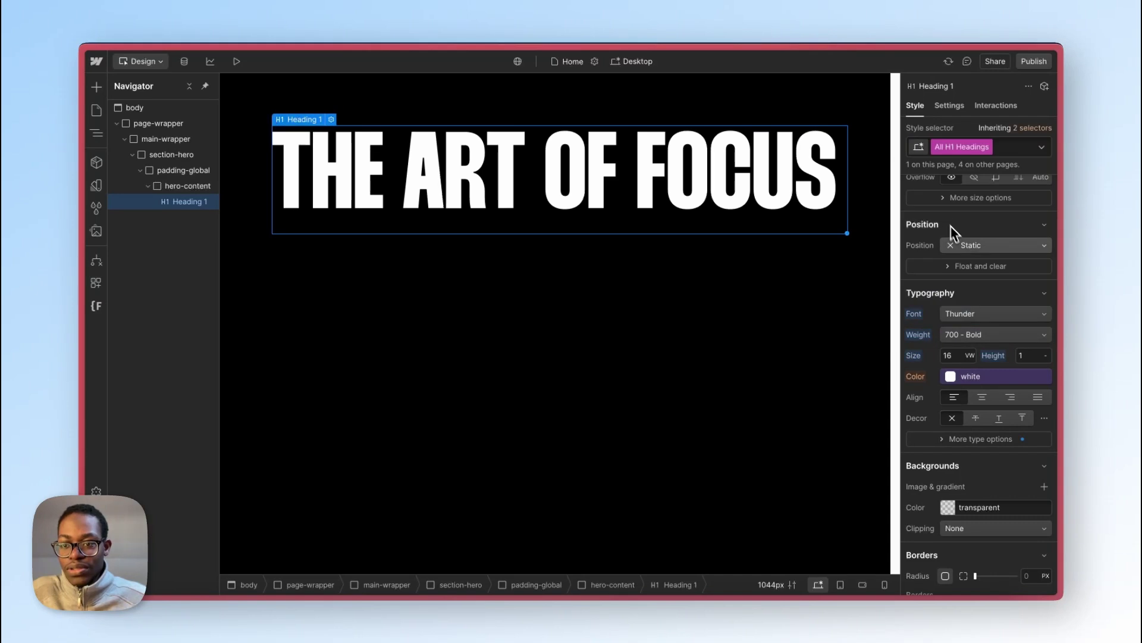
pyautogui.scroll(4, 992, 409)
pyautogui.scroll(-6, 990, 412)
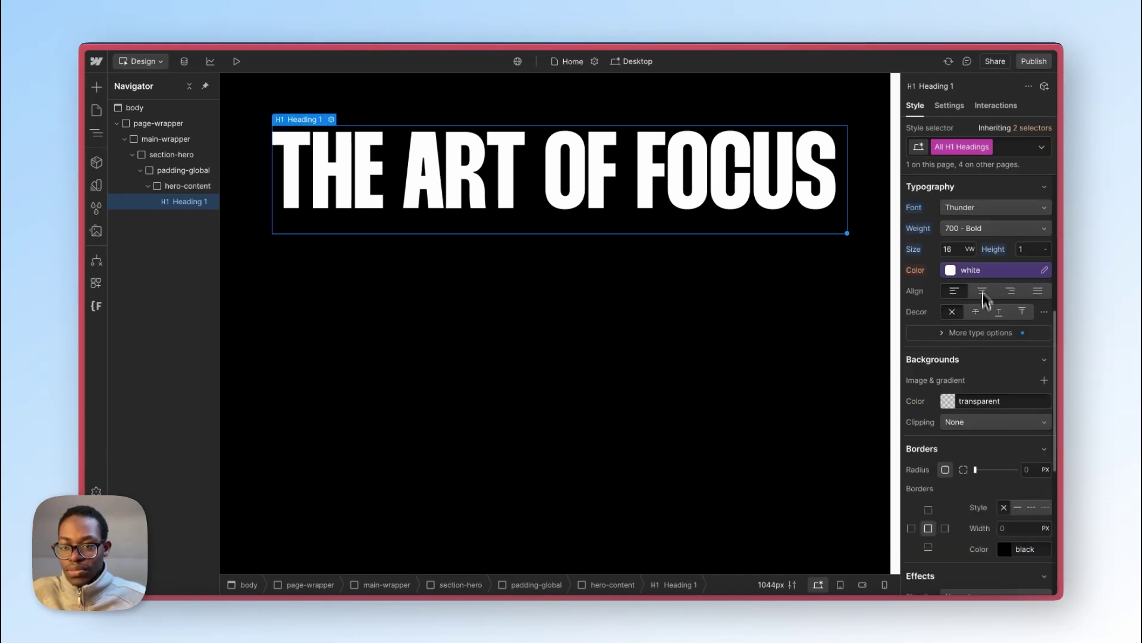
pyautogui.click(954, 268)
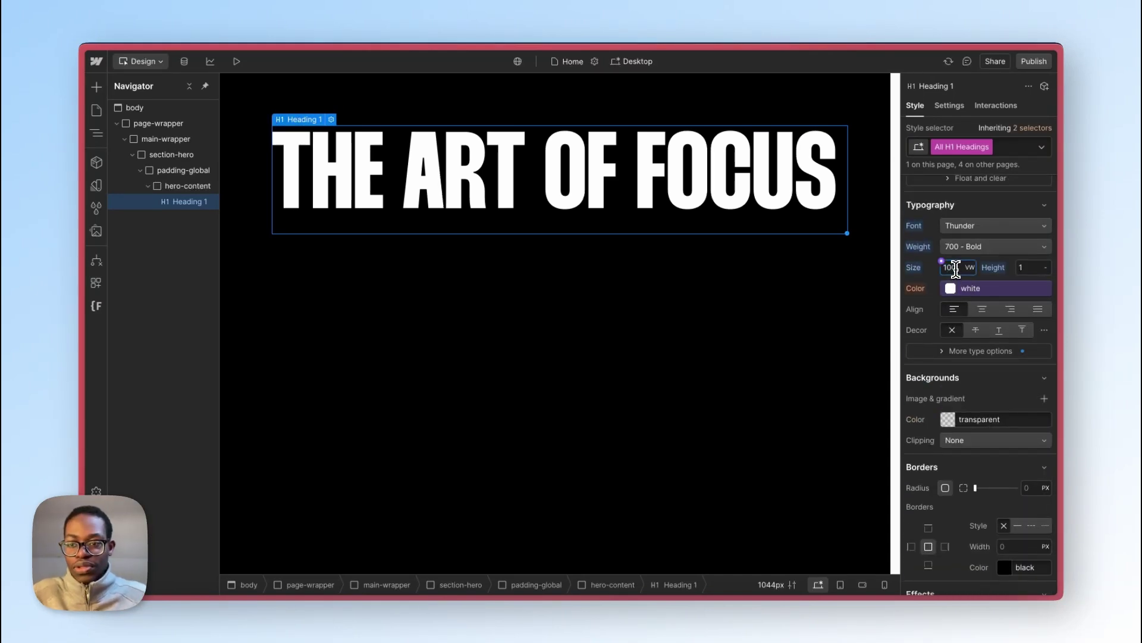
pyautogui.write('100')
pyautogui.scroll(-5, 533, 250)
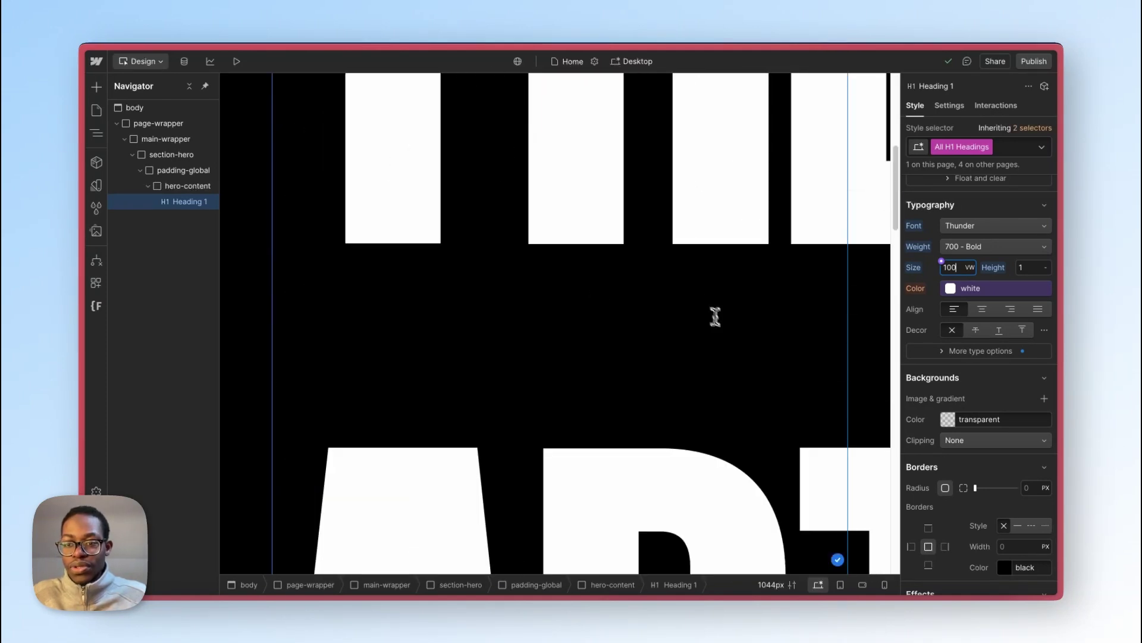
# Step: Try smaller font sizes on the All H1 Headings tag style and settle on 16.3 VW
pyautogui.press('BackSpace')
pyautogui.press('BackSpace')
pyautogui.press('BackSpace')
pyautogui.write('80')
pyautogui.press('BackSpace')
pyautogui.press('BackSpace')
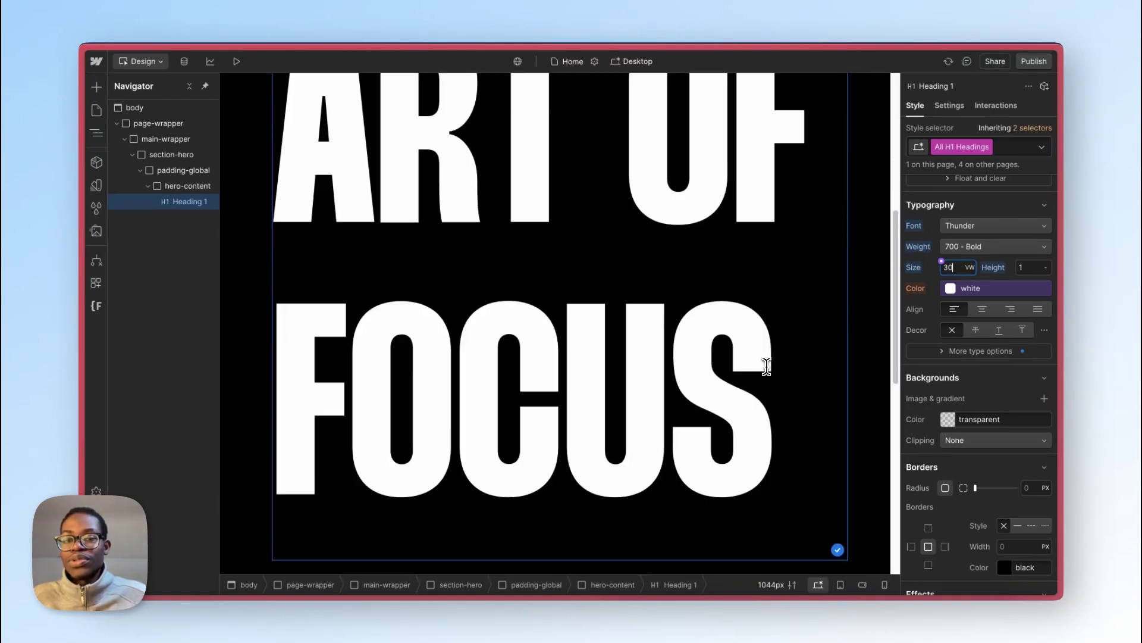
pyautogui.write('0')
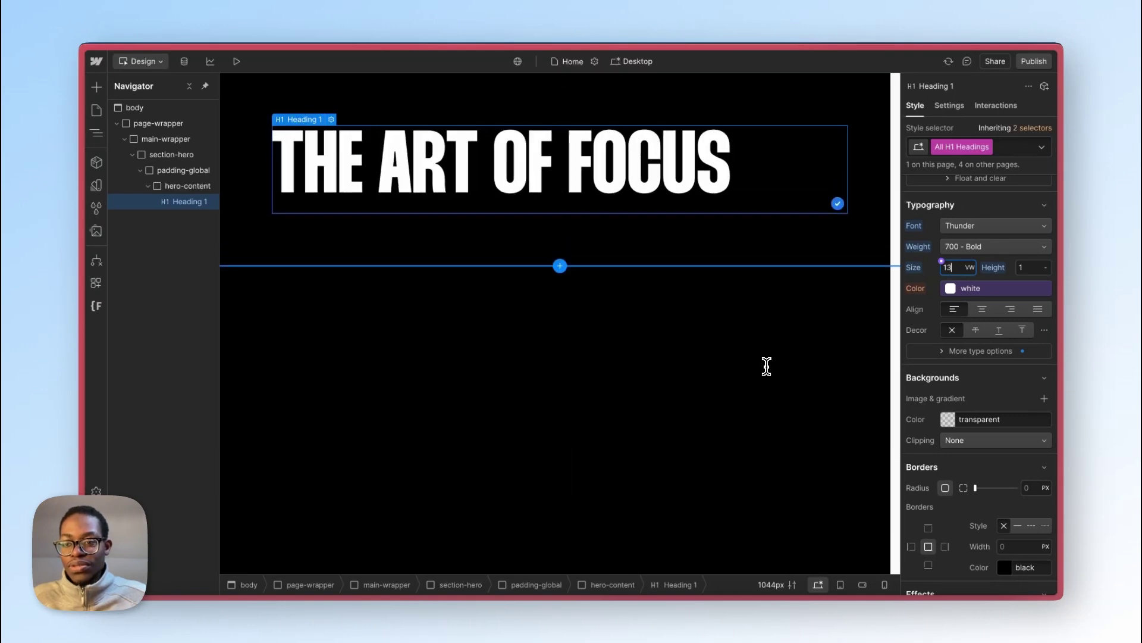
pyautogui.press('BackSpace')
pyautogui.write('7')
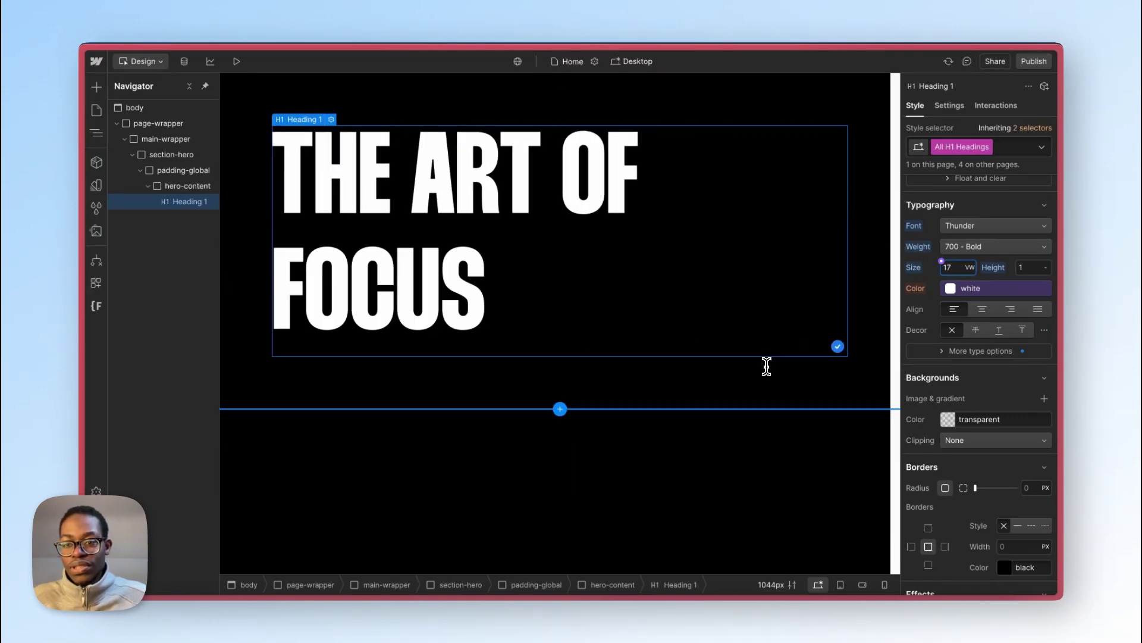
pyautogui.press('BackSpace')
pyautogui.write('6.3')
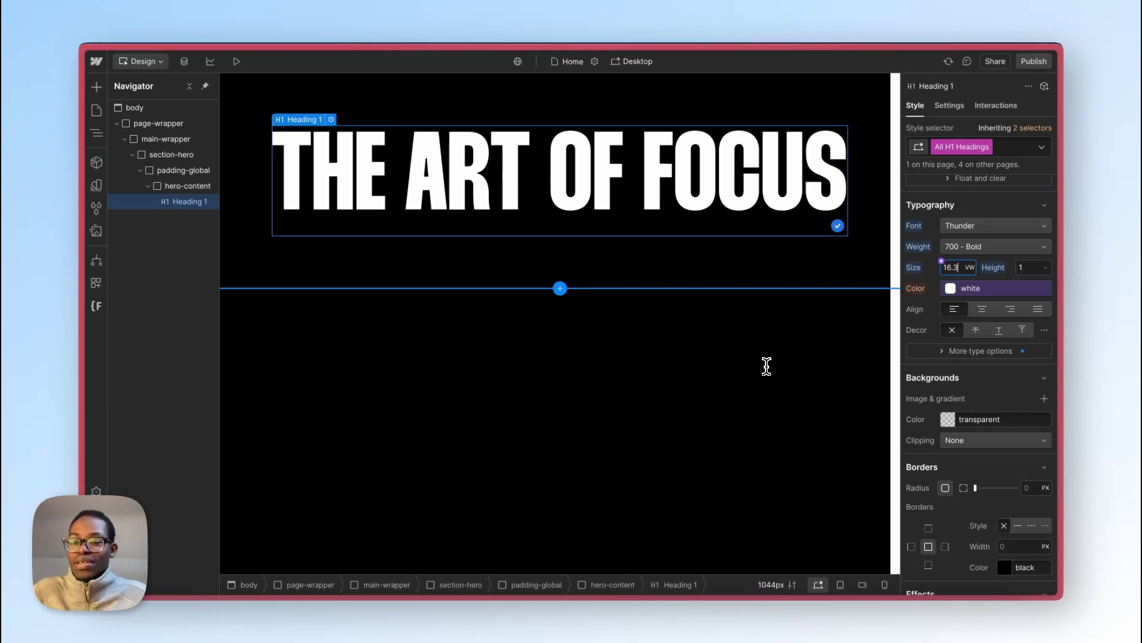
# Step: Preview the hero heading at the tablet and mobile landscape breakpoints and return to the desktop breakpoint
pyautogui.click(840, 585)
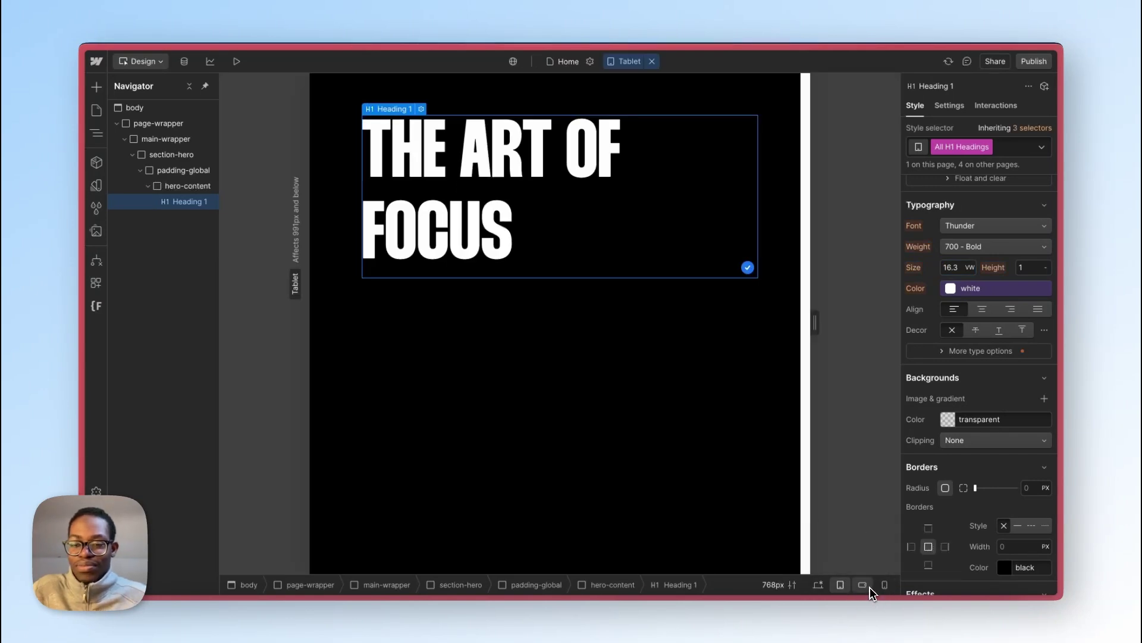
pyautogui.click(862, 585)
pyautogui.click(819, 585)
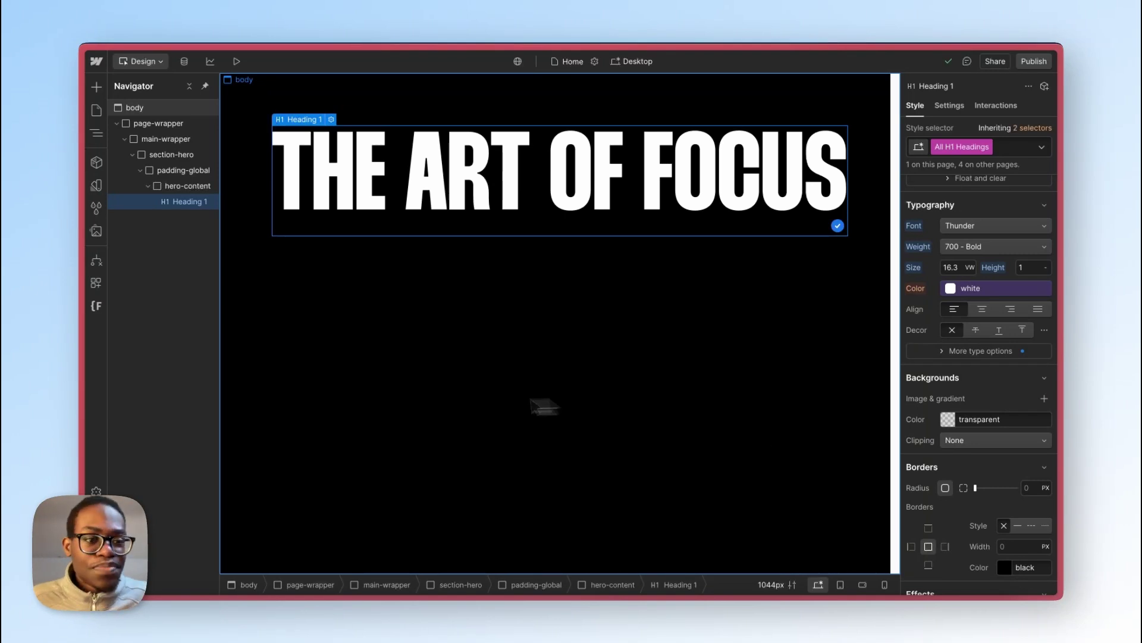
# Step: Add a Div Block inside hero-content below the H1 heading
pyautogui.click(191, 189)
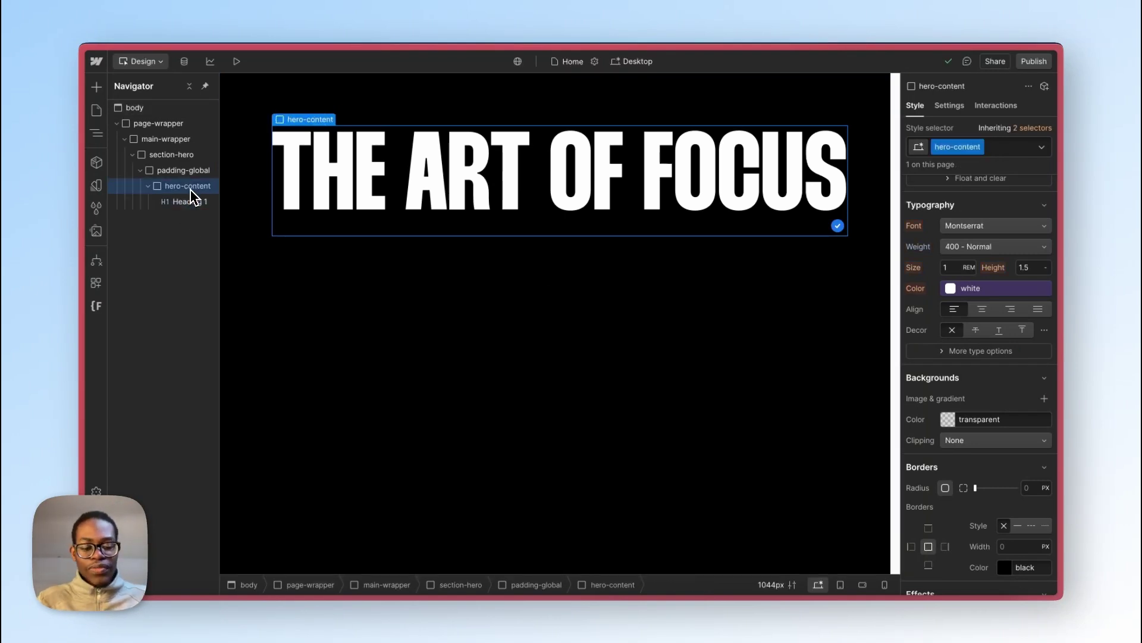
pyautogui.press('super+e')
pyautogui.write('di')
pyautogui.press('Return')
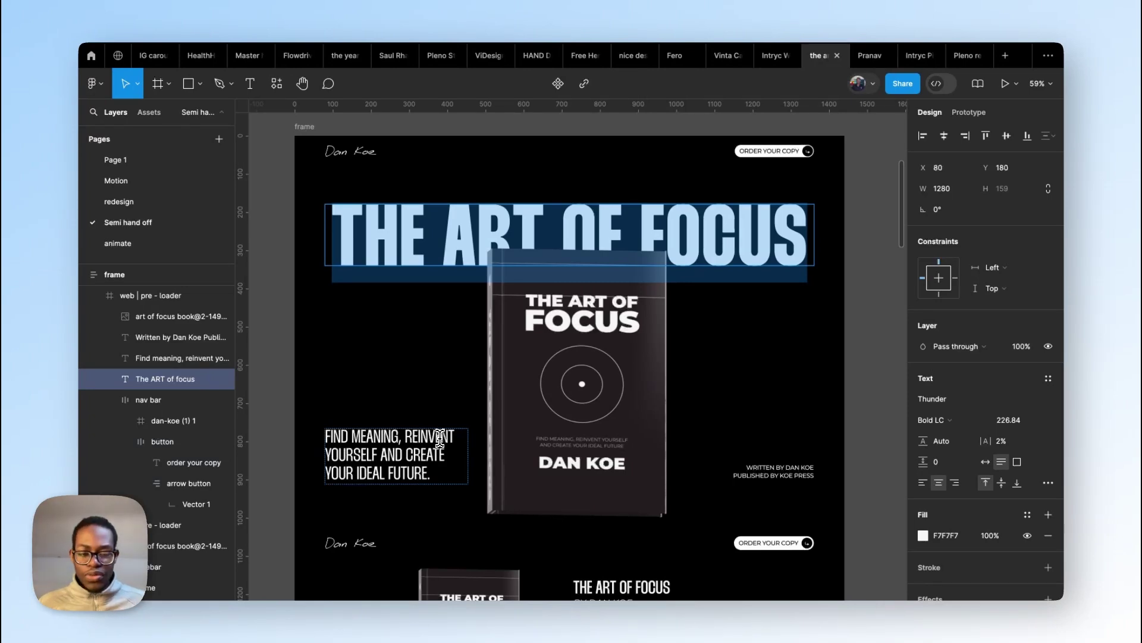
# Step: Copy the tagline text from the Figma hero frame and add a Text Block inside the new Webflow Div Block
pyautogui.doubleClick(405, 456)
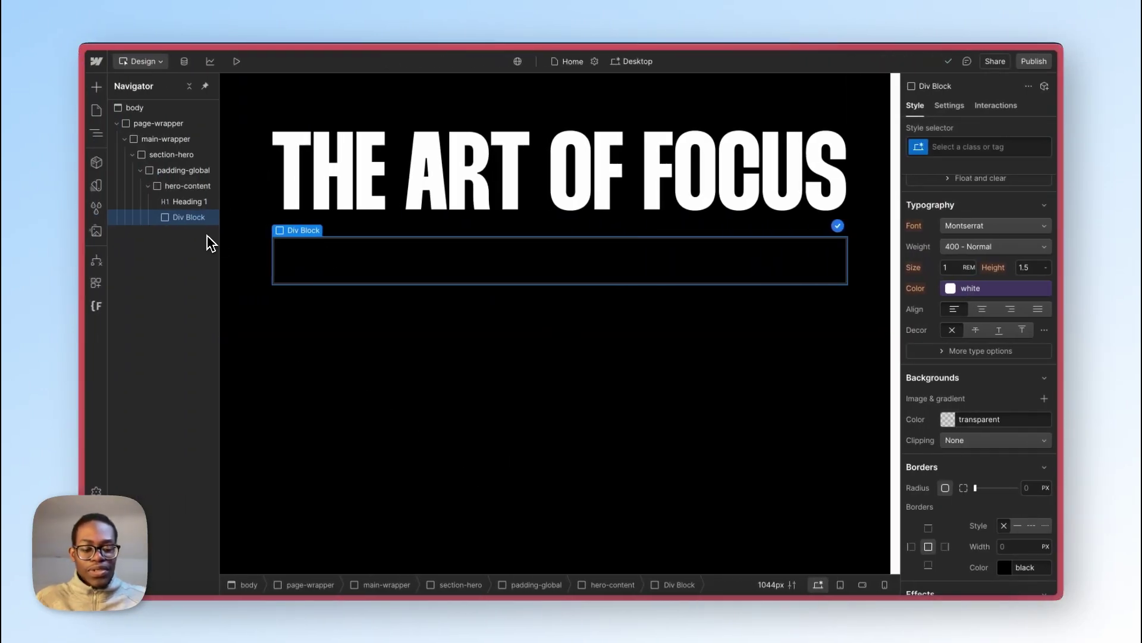
pyautogui.press('super+e')
pyautogui.write('t')
pyautogui.press('Down')
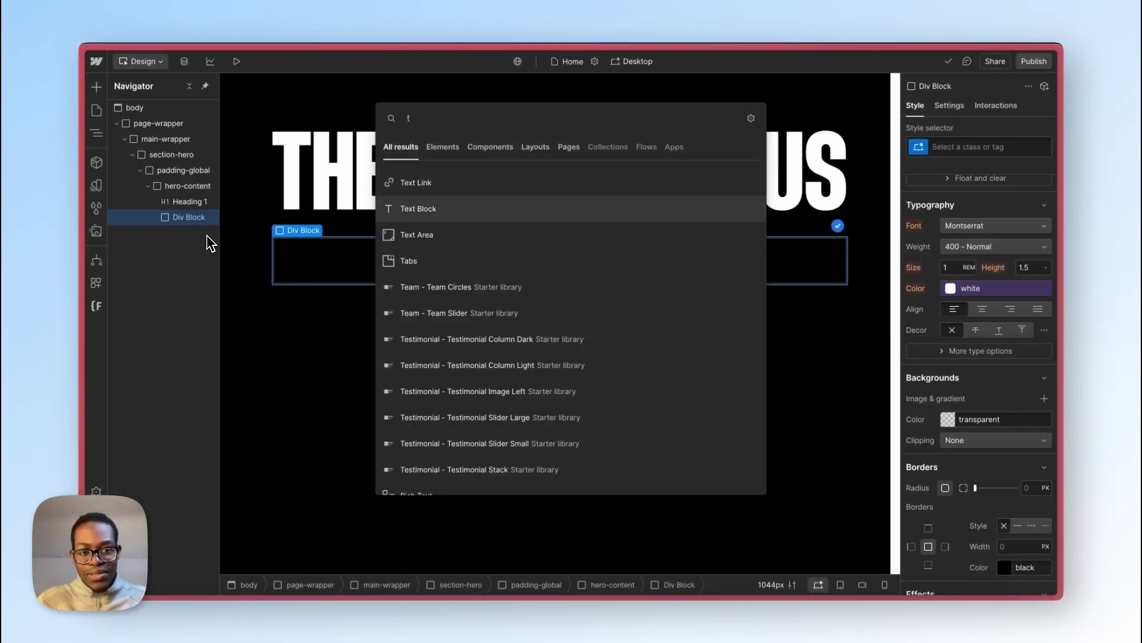
pyautogui.press('Return')
# Step: Replace the text block's placeholder with the copied tagline "Find meaning, reinvent yourself and create your ideal future."
pyautogui.press('super+a')
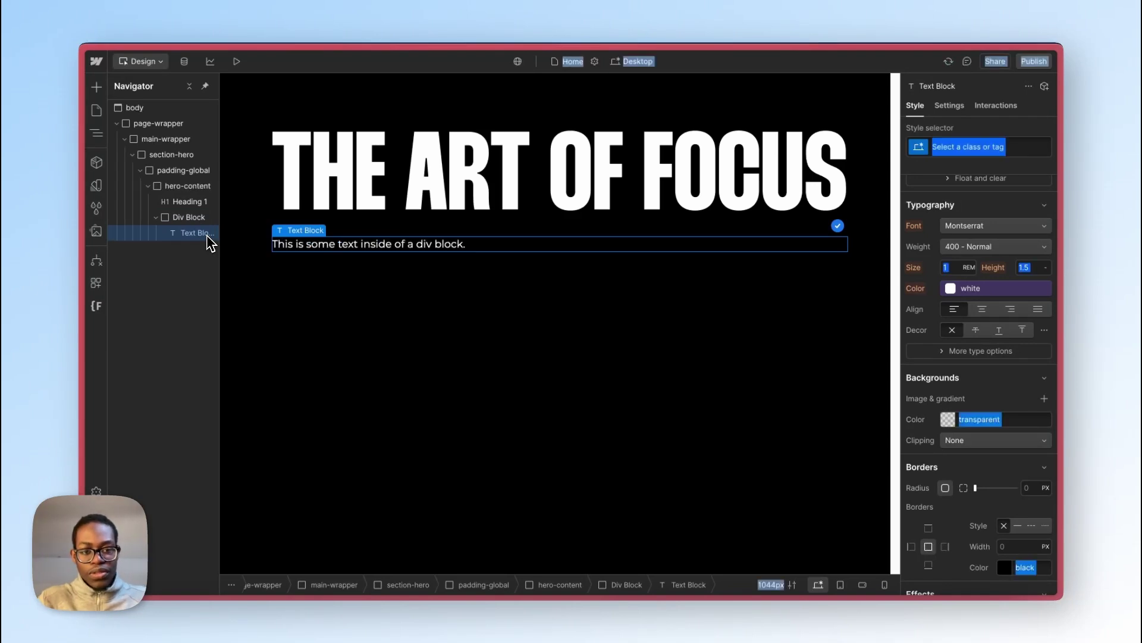
pyautogui.press('super+v')
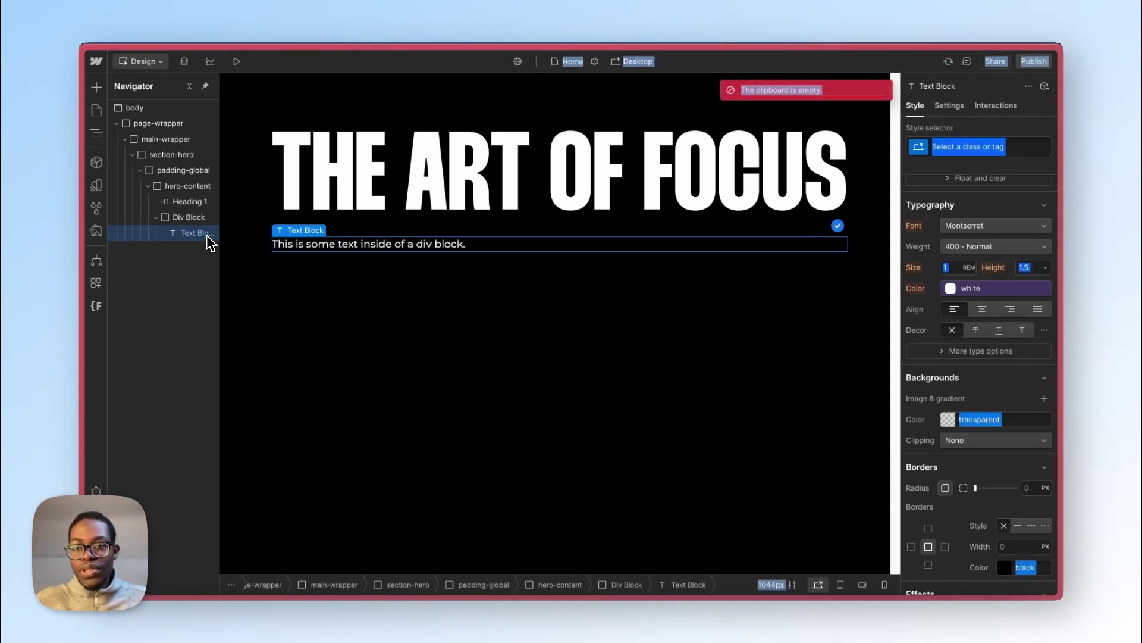
pyautogui.doubleClick(314, 244)
pyautogui.write('Find meaning, reinvent yourself and create your ideal future.')
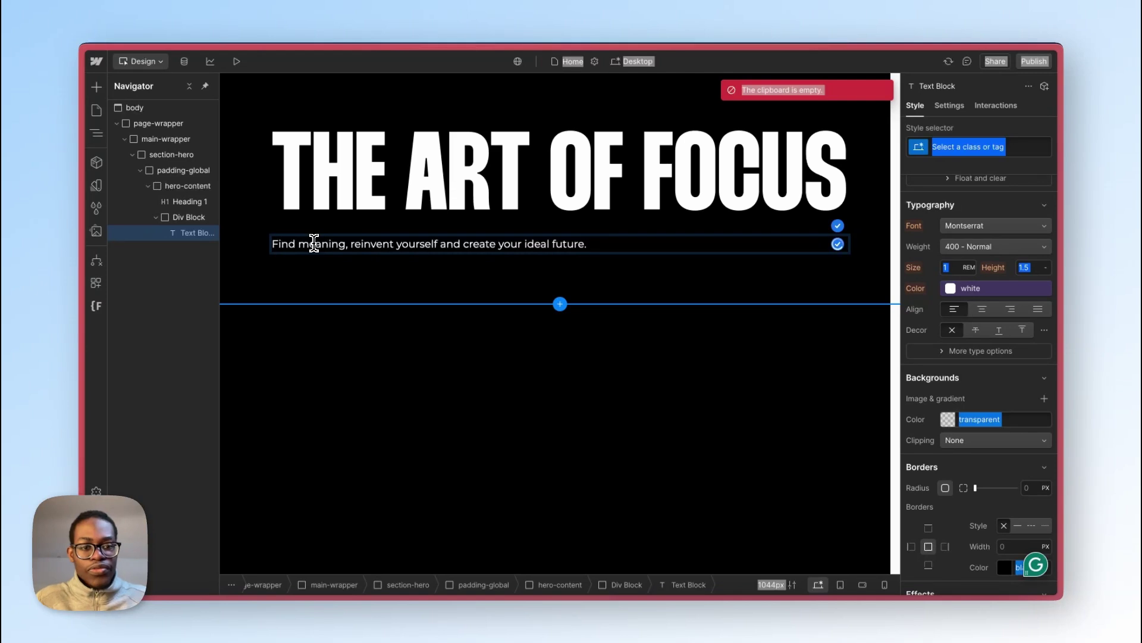
pyautogui.click(338, 265)
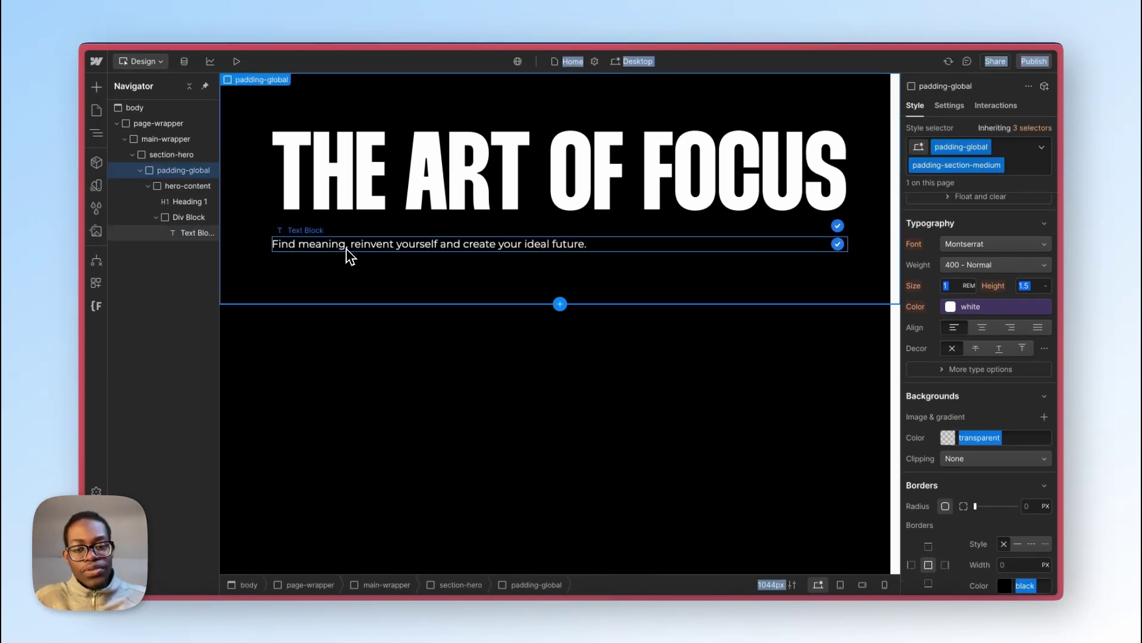
# Step: Create the class hero-lc on the tagline text block
pyautogui.click(348, 250)
pyautogui.click(1000, 146)
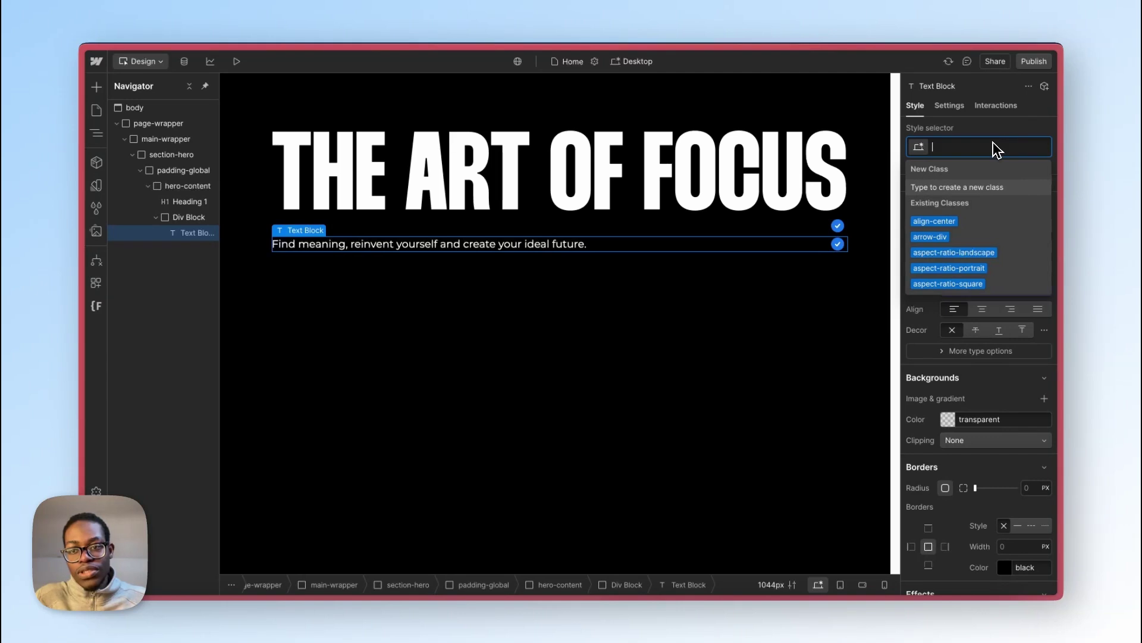
pyautogui.write('hero')
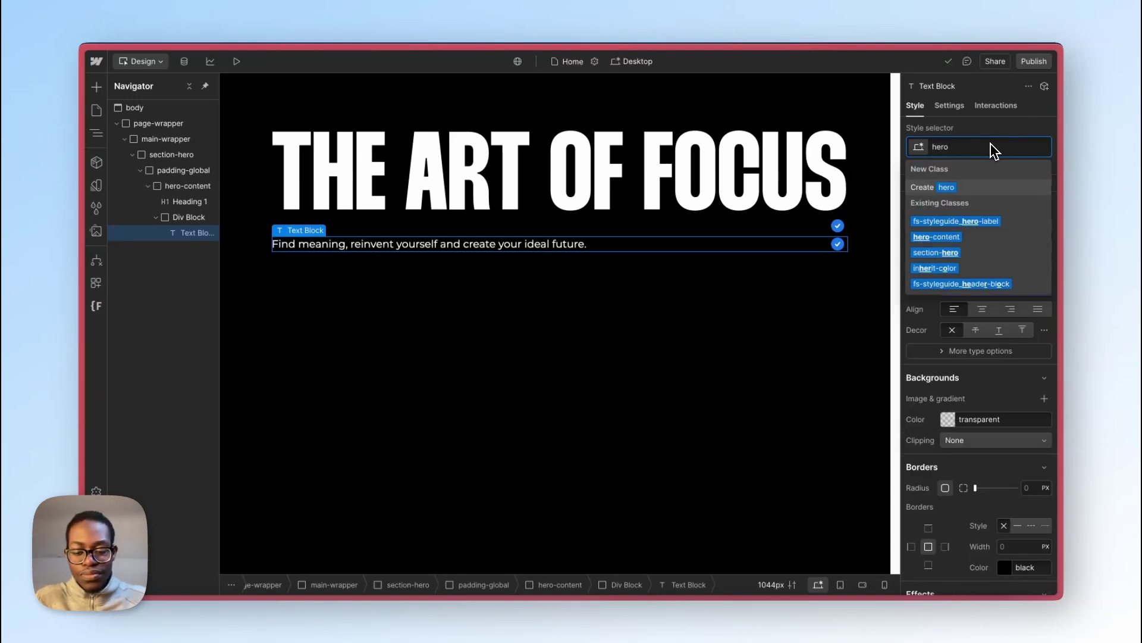
pyautogui.write('-lc')
pyautogui.press('Return')
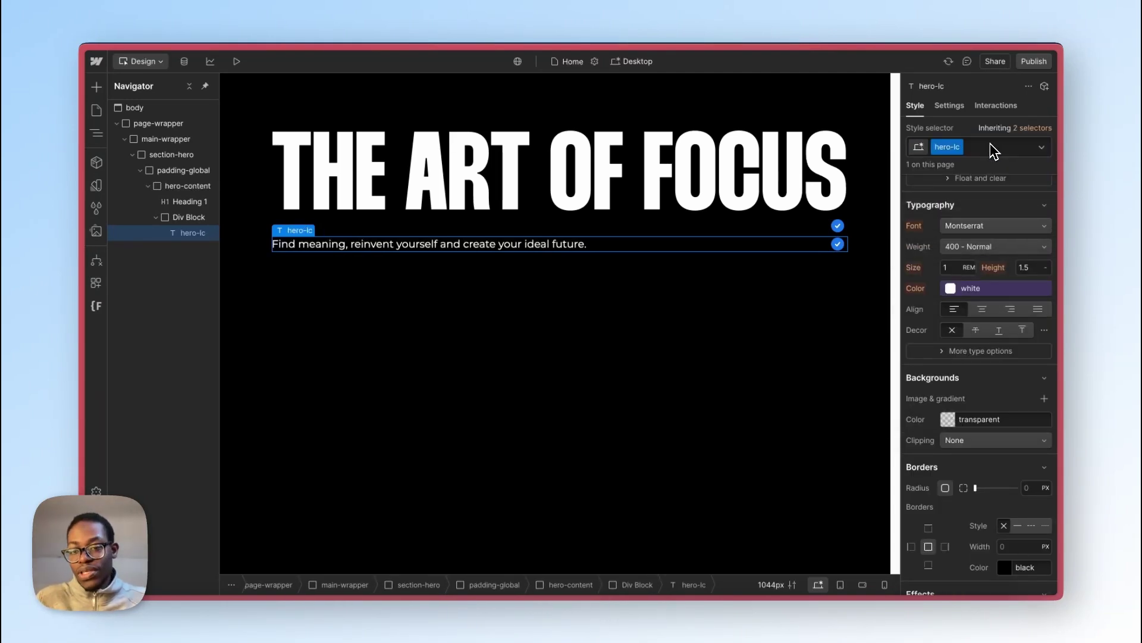
# Step: Check the tagline's text settings in Figma and set the hero-lc font size to 3 REM in Webflow
pyautogui.hotkey('ctrl', 'Right')
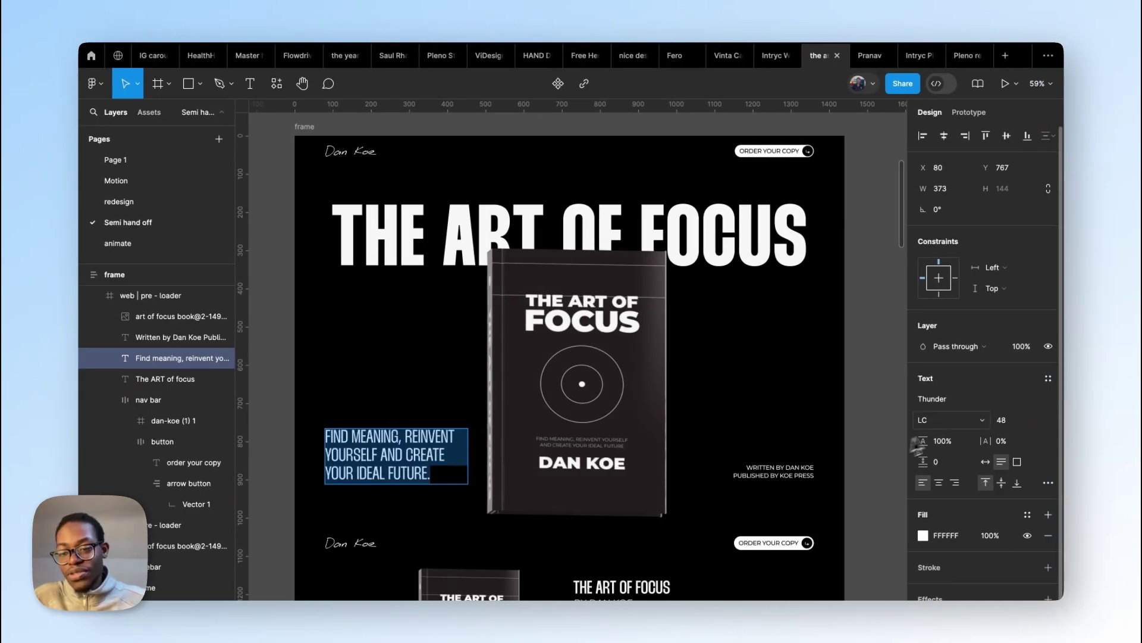
pyautogui.hotkey('ctrl', 'Left')
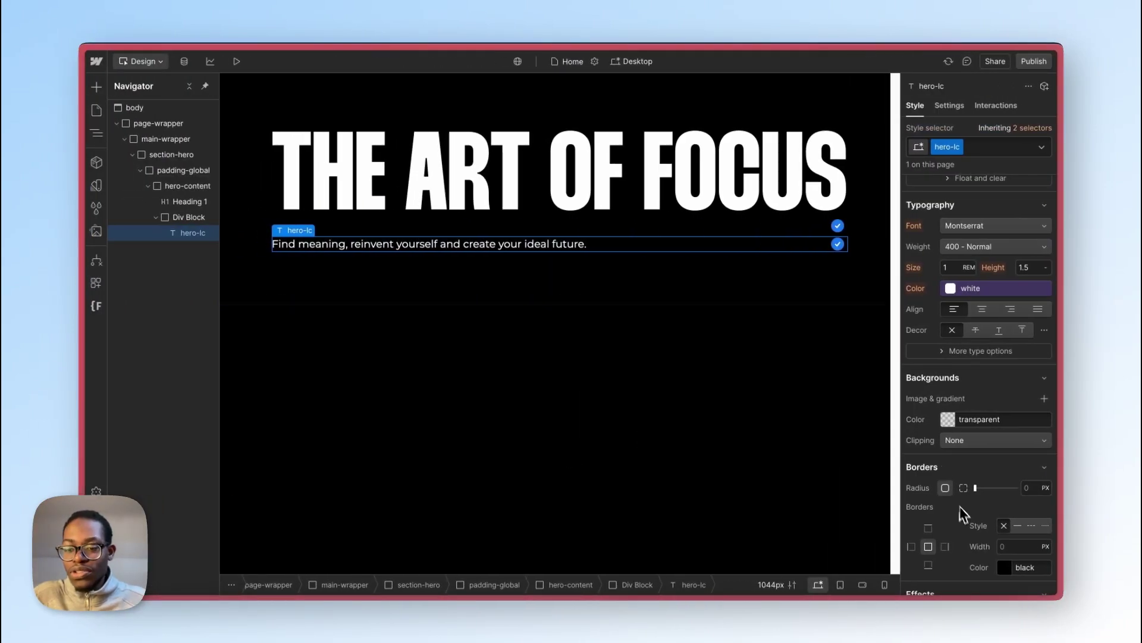
pyautogui.scroll(-10, 961, 509)
pyautogui.scroll(10, 971, 500)
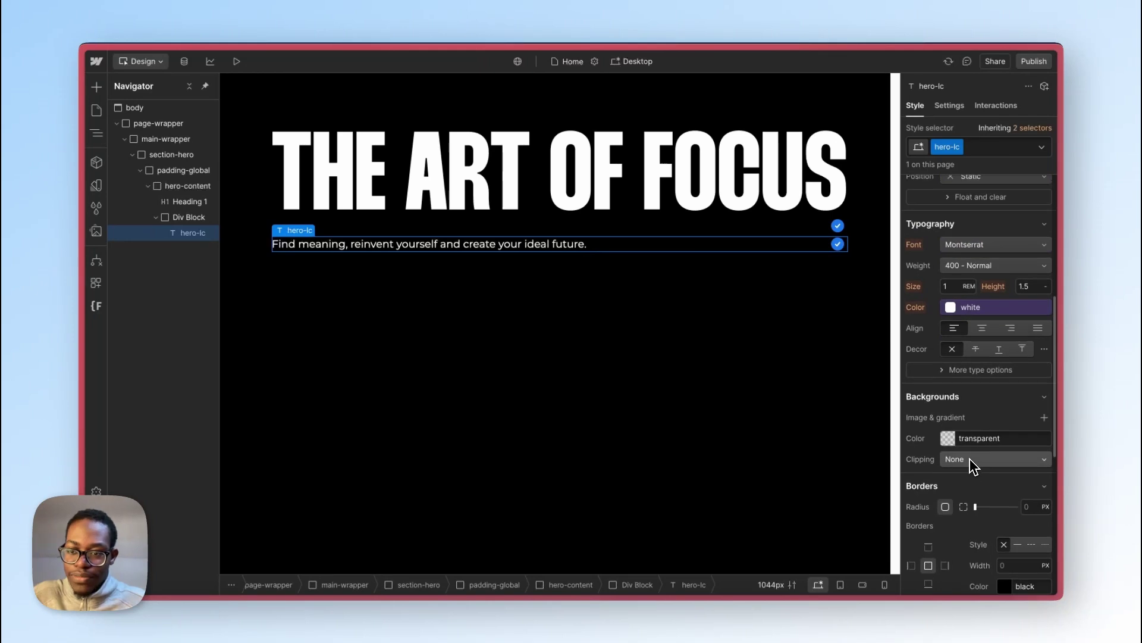
pyautogui.scroll(2, 972, 462)
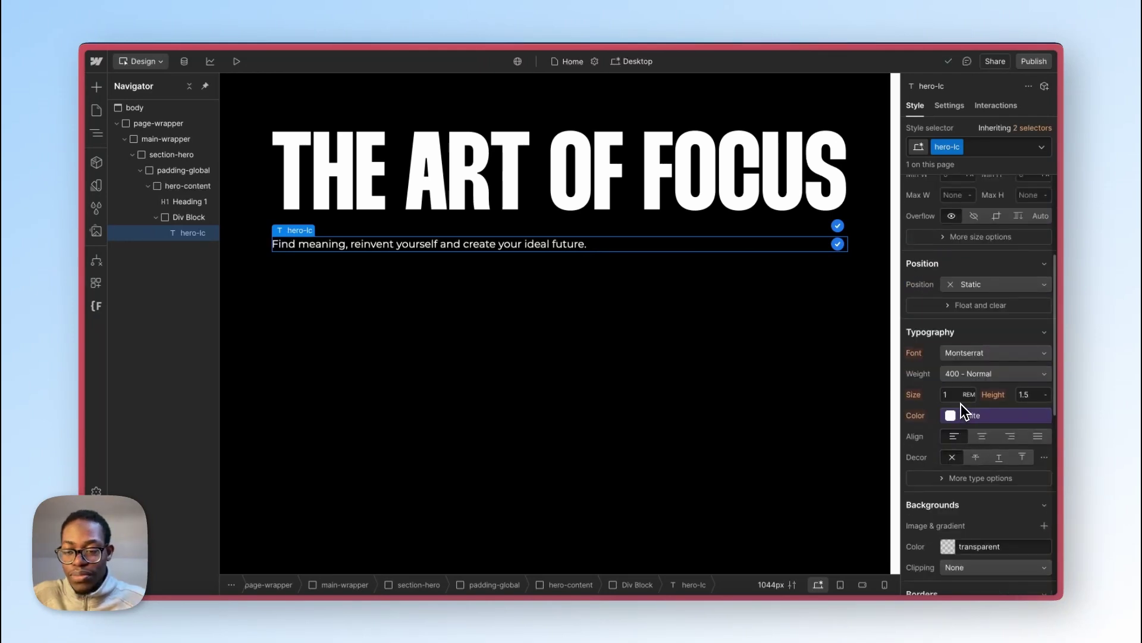
pyautogui.click(958, 395)
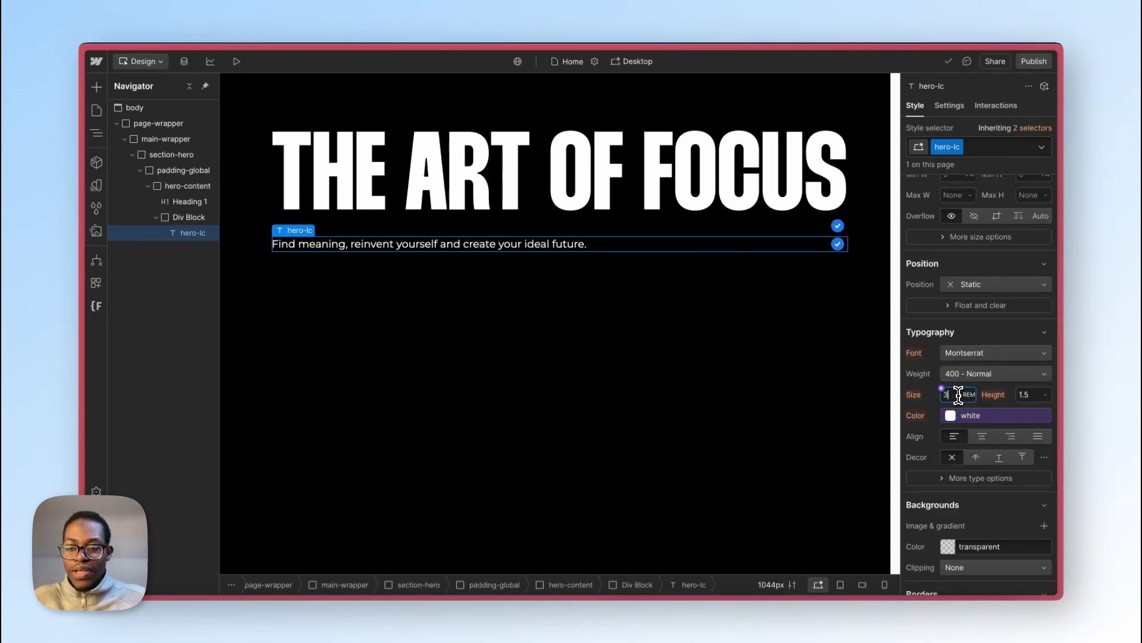
pyautogui.write('3')
pyautogui.press('Return')
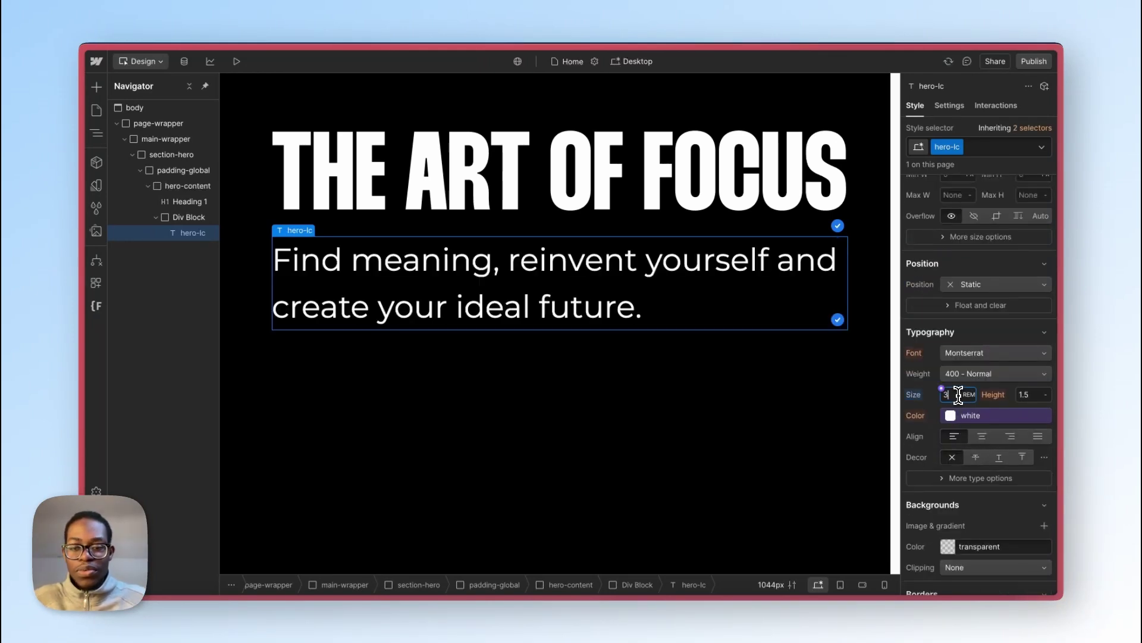
# Step: Set the hero-lc tagline's font to Thunder, its line height to 1.1 and its weight to 300 - Light
pyautogui.click(990, 357)
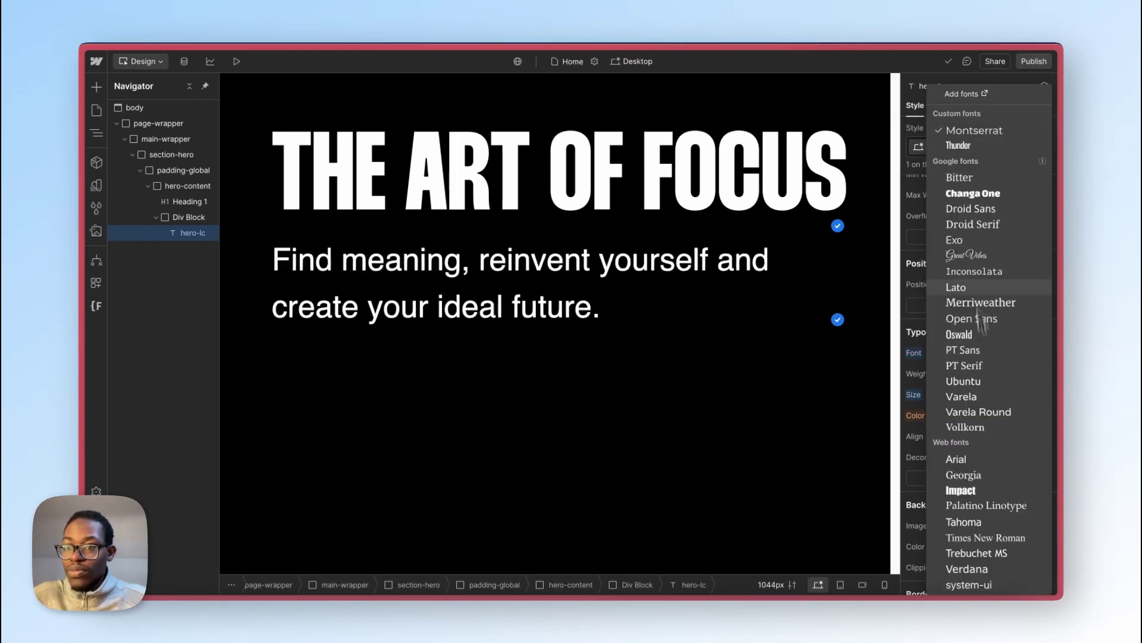
pyautogui.click(966, 145)
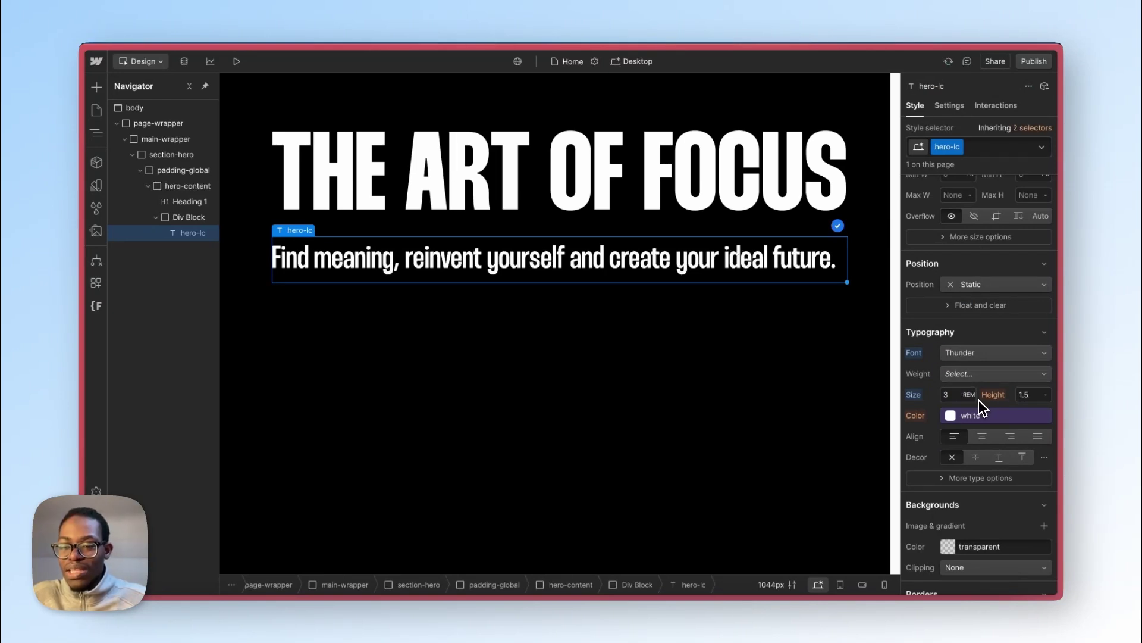
pyautogui.click(1029, 394)
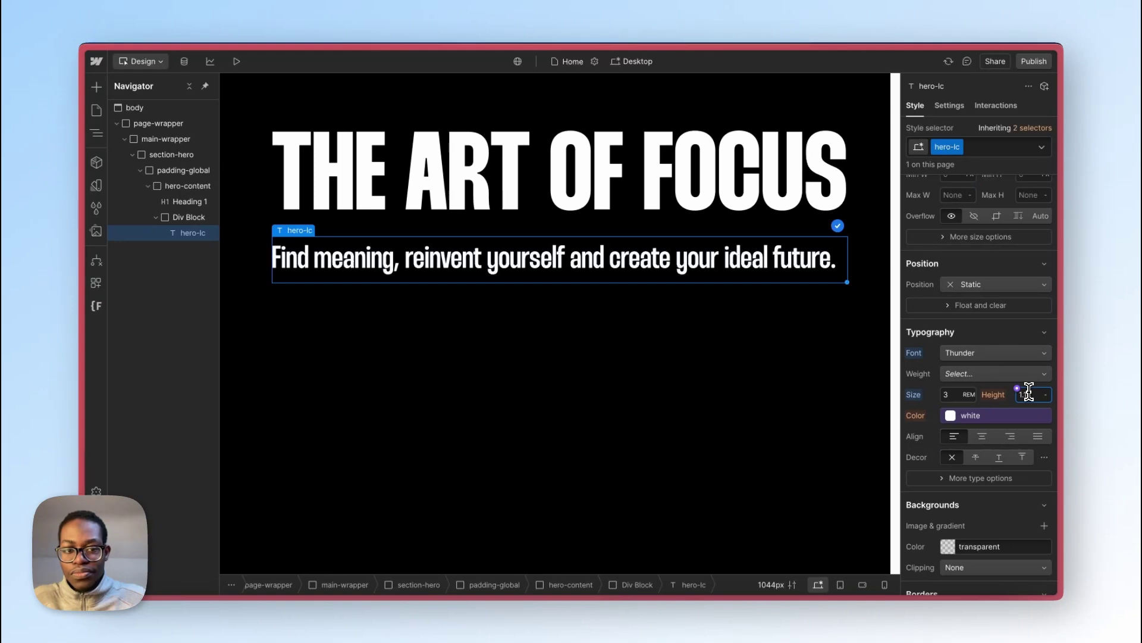
pyautogui.write('1.1')
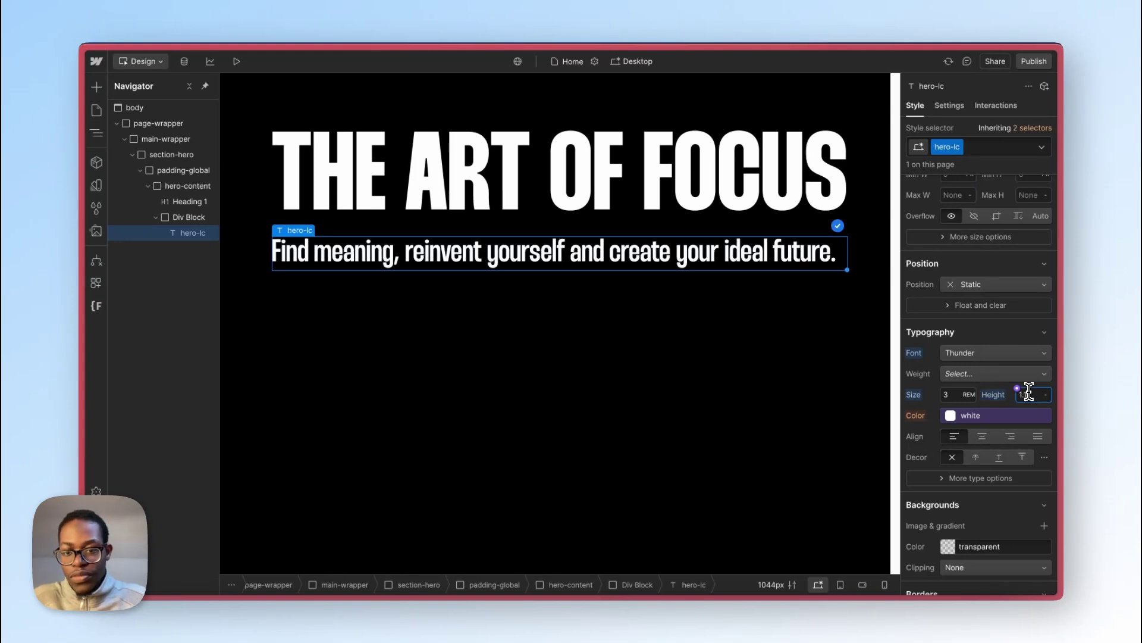
pyautogui.click(1005, 377)
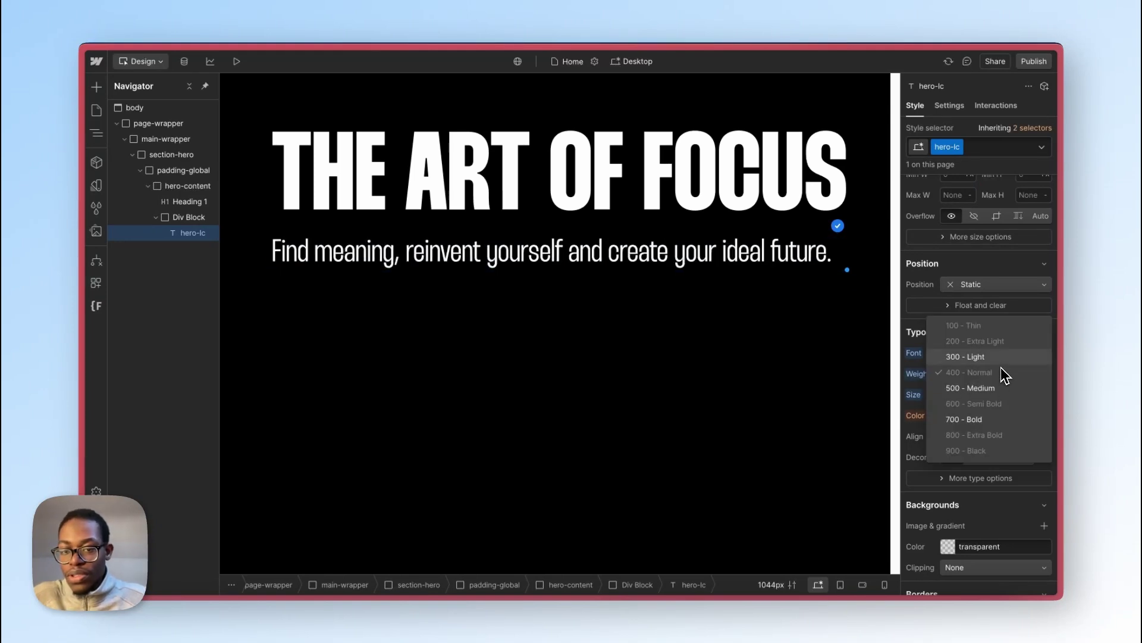
pyautogui.click(1003, 360)
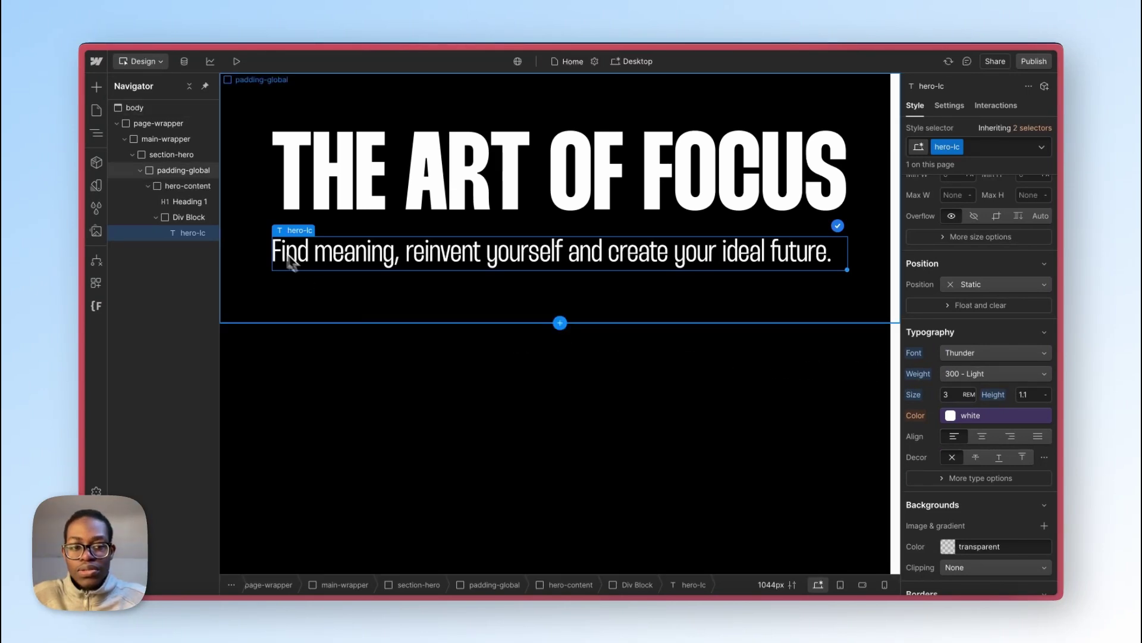
# Step: Create the class bottom-hero on the Div Block that wraps the tagline
pyautogui.click(185, 219)
pyautogui.click(999, 144)
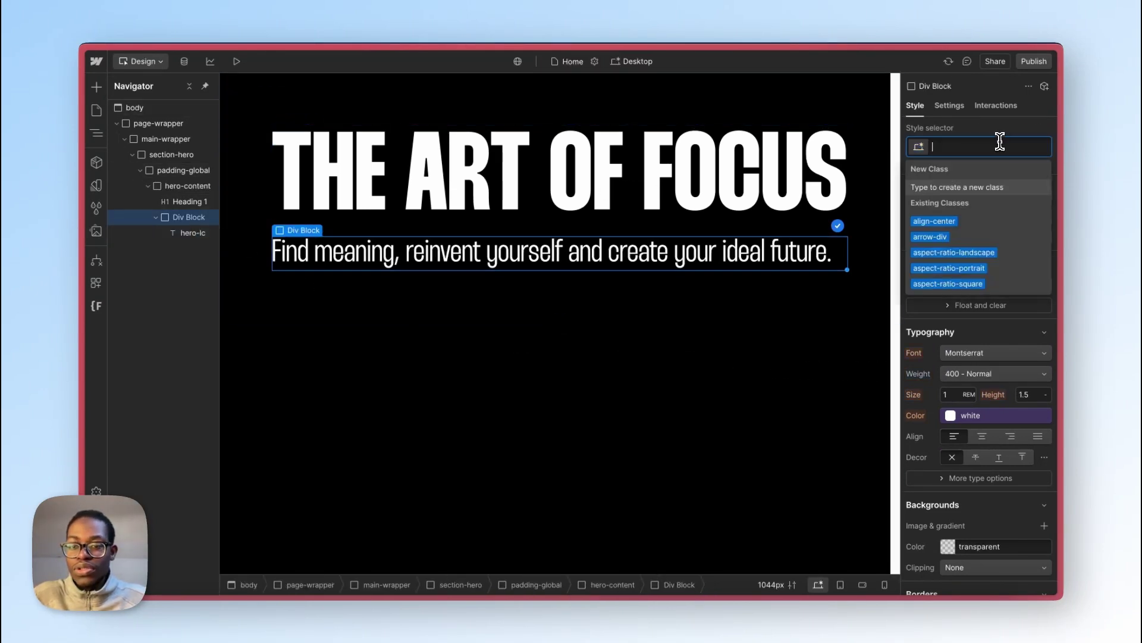
pyautogui.write('bottom-hero')
pyautogui.press('Return')
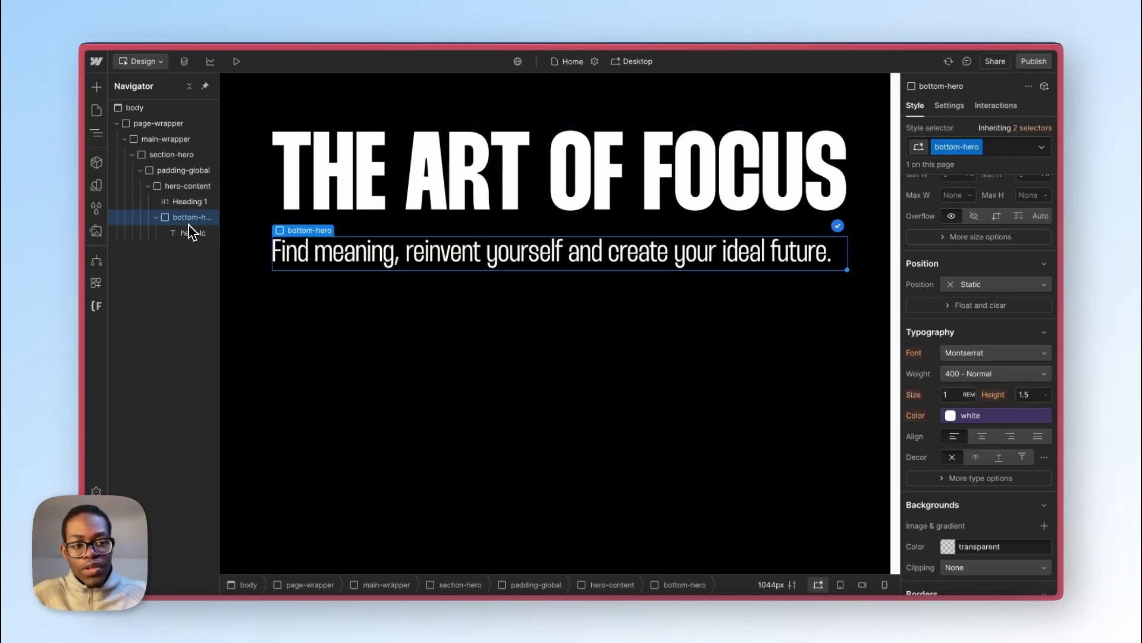
# Step: Add a second Text Block inside the bottom-hero div, below the tagline
pyautogui.press('super+k')
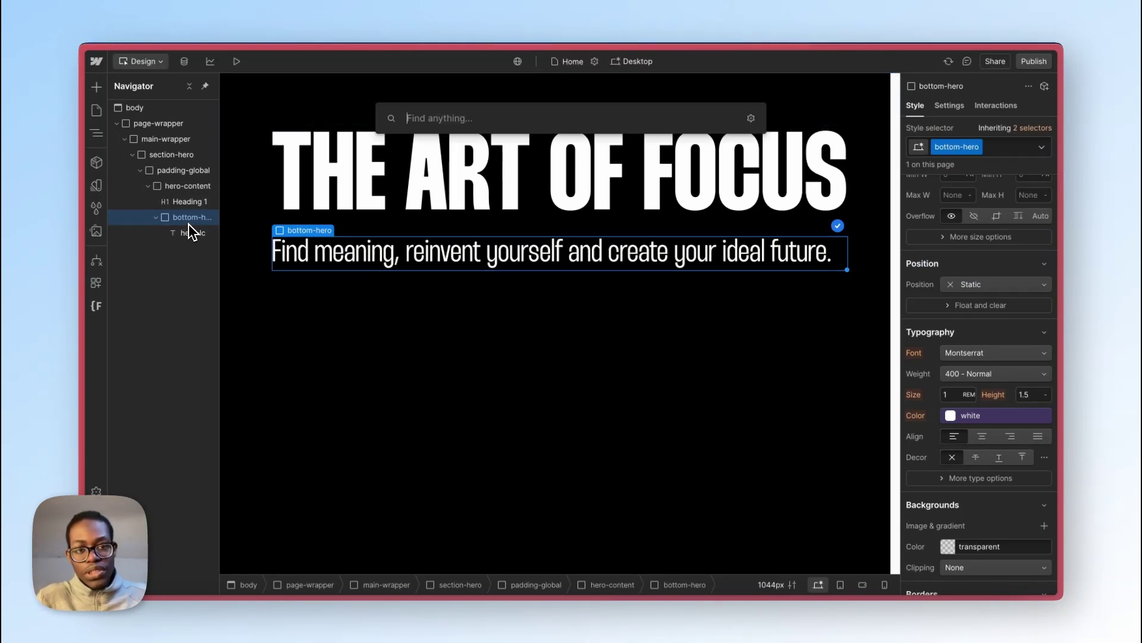
pyautogui.write('e')
pyautogui.press('BackSpace')
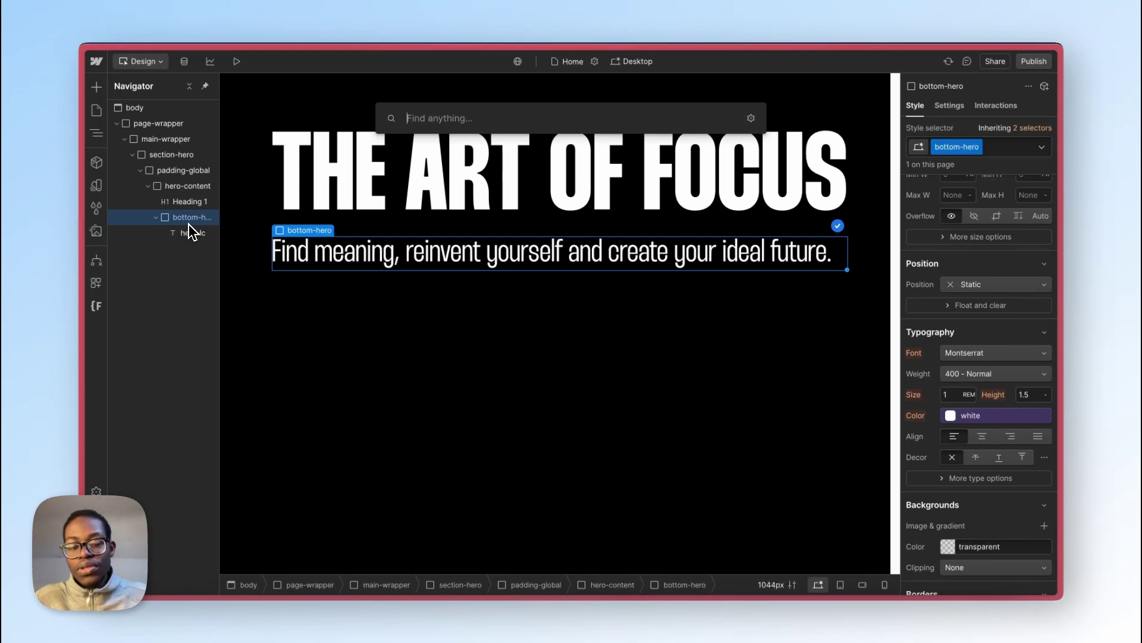
pyautogui.write('t')
pyautogui.press('Down')
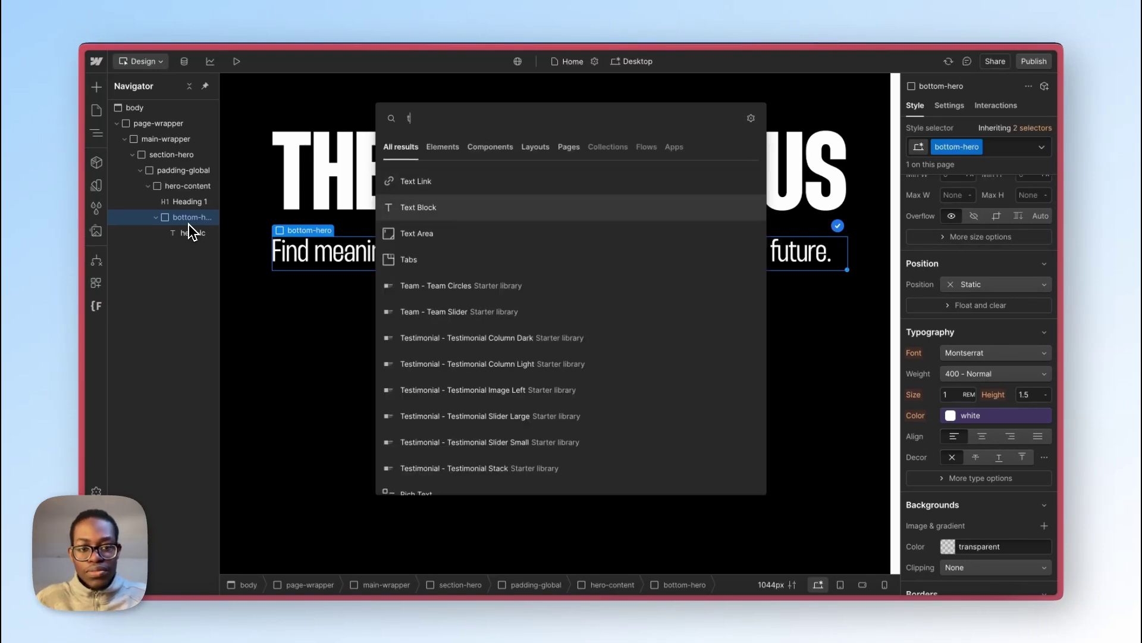
pyautogui.press('Return')
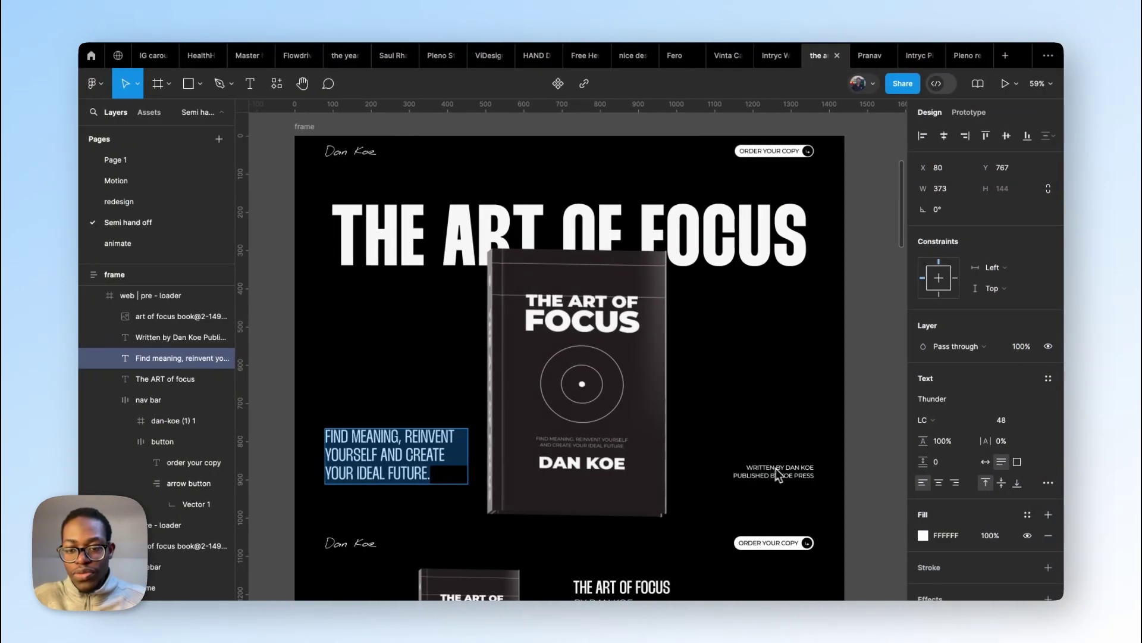
# Step: Copy the author and publisher credit from the Figma hero frame and replace the new Webflow text block's placeholder with it
pyautogui.doubleClick(786, 467)
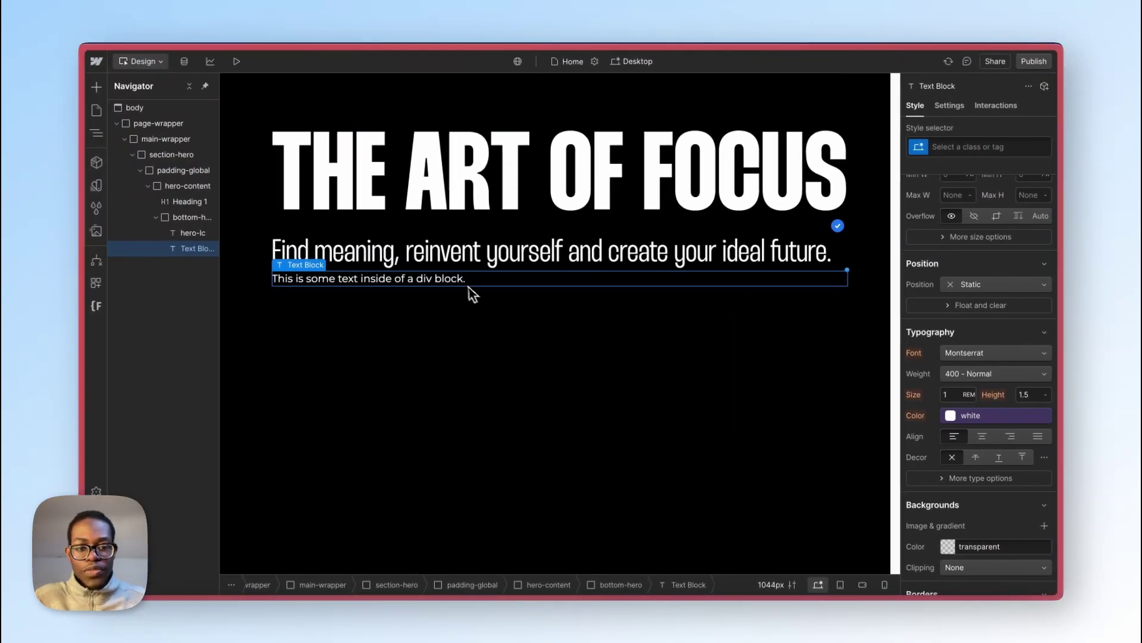
pyautogui.doubleClick(455, 279)
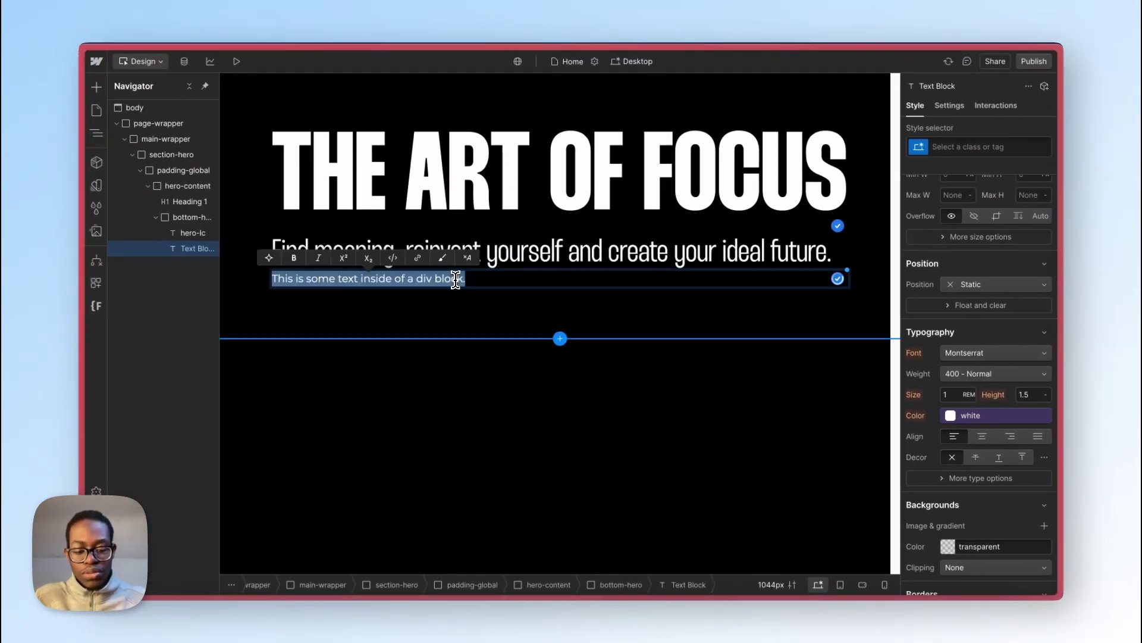
pyautogui.write('Written by Dan KoePublished by Koe Press')
pyautogui.click(420, 307)
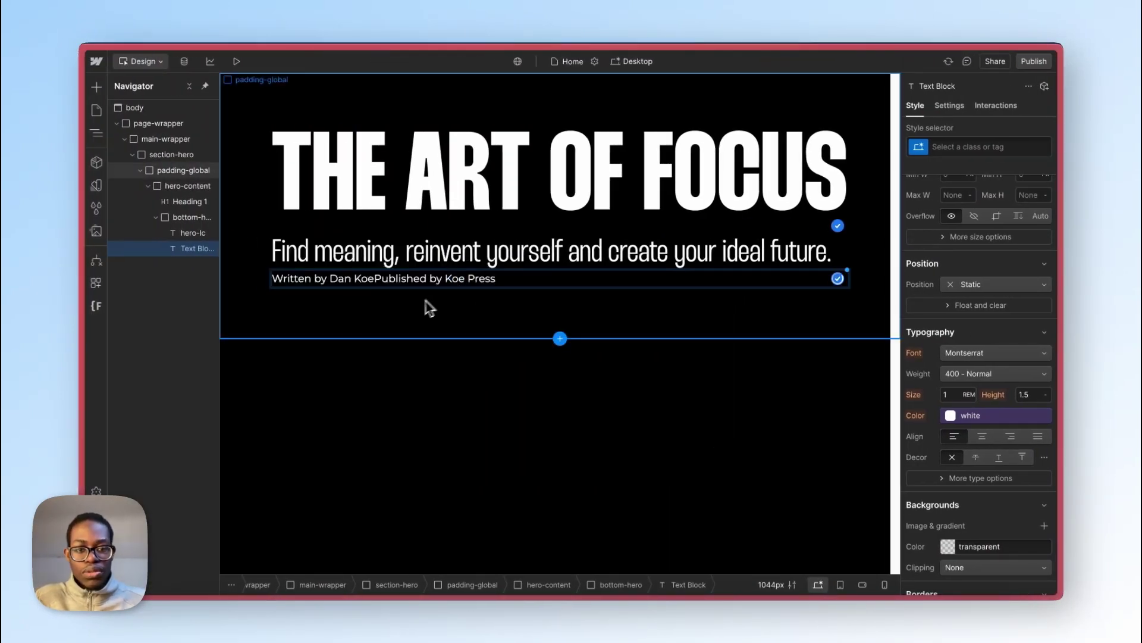
# Step: Insert a line break in the credit text so that "Published by" starts the second line
pyautogui.doubleClick(388, 286)
pyautogui.click(381, 282)
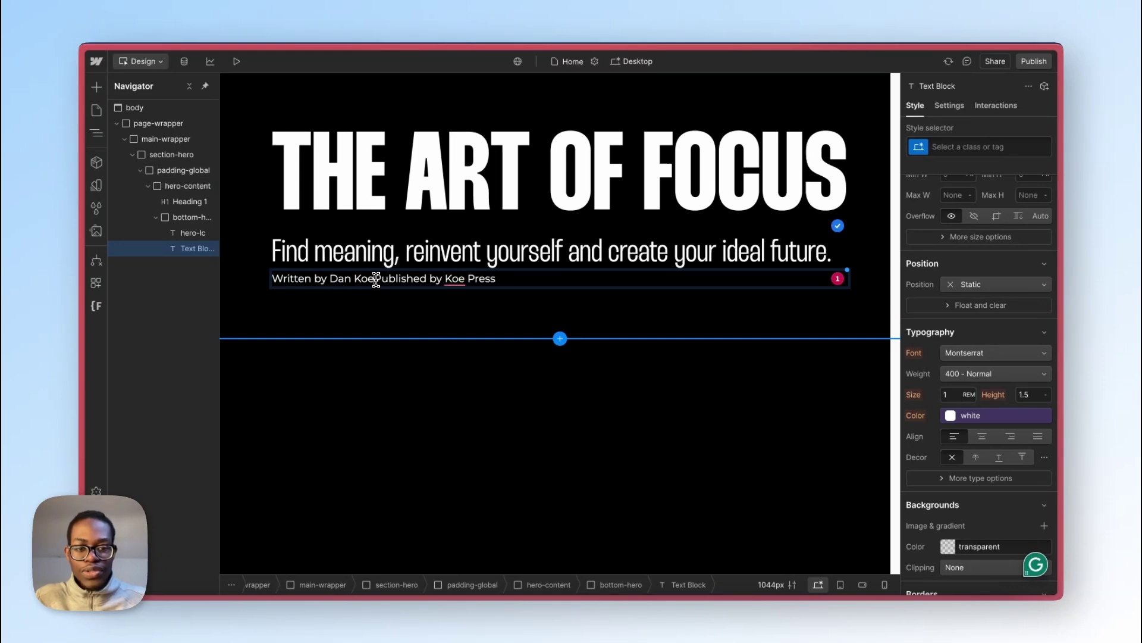
pyautogui.hotkey('shift', 'Return')
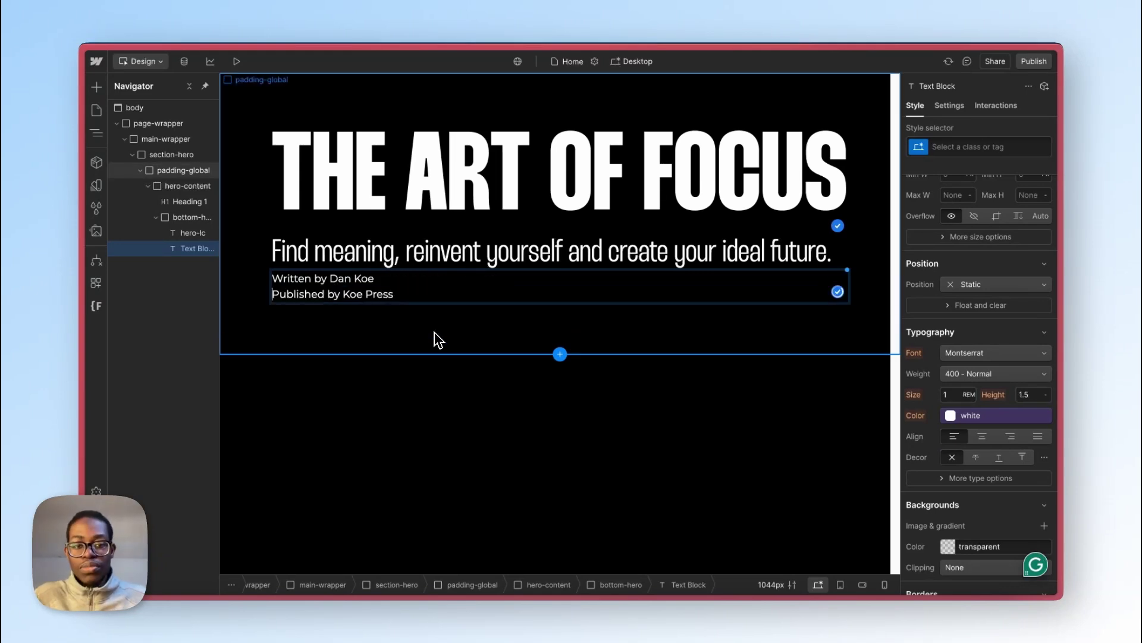
pyautogui.click(370, 333)
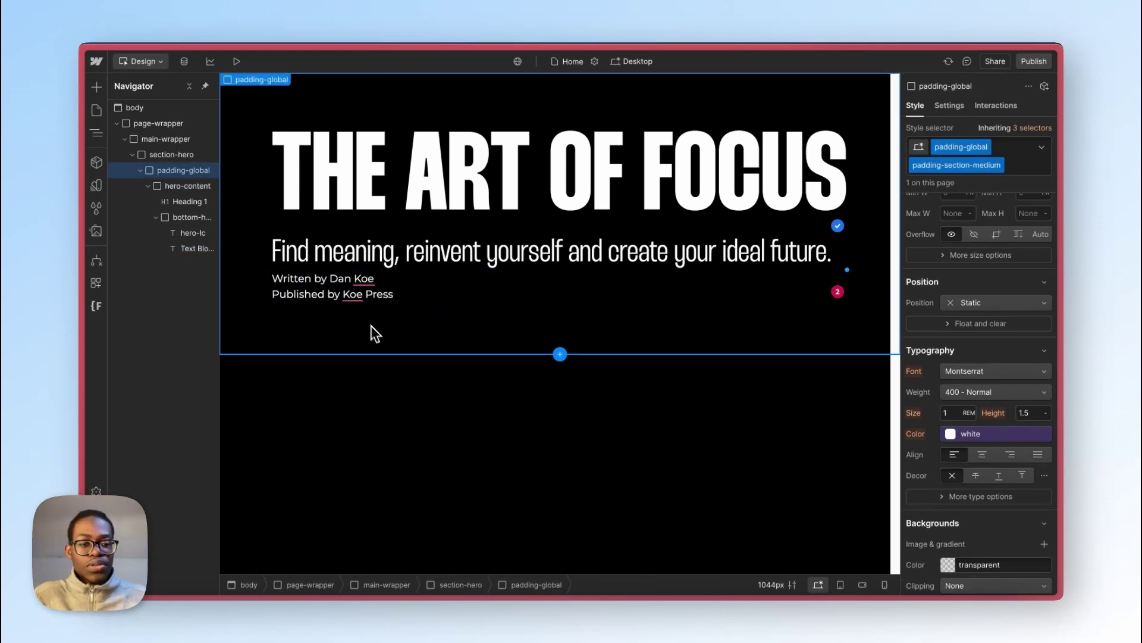
# Step: Check the credit text's alignment in Figma and apply the existing text-align-right class to the credit text block in Webflow
pyautogui.click(345, 296)
pyautogui.hotkey('ctrl', 'Right')
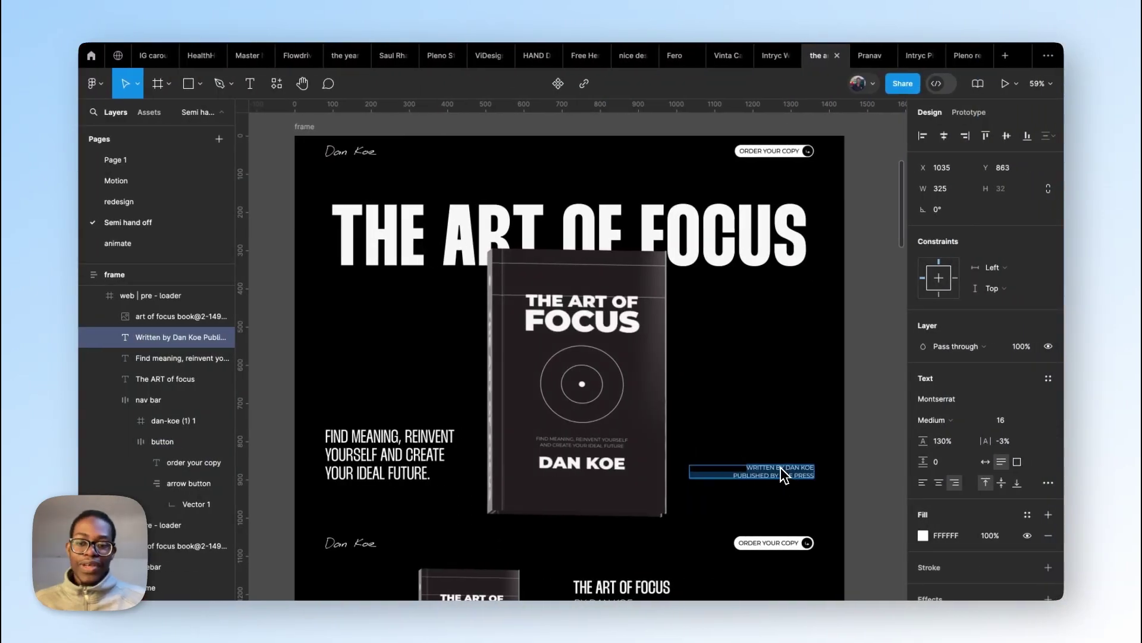
pyautogui.hotkey('ctrl', 'Left')
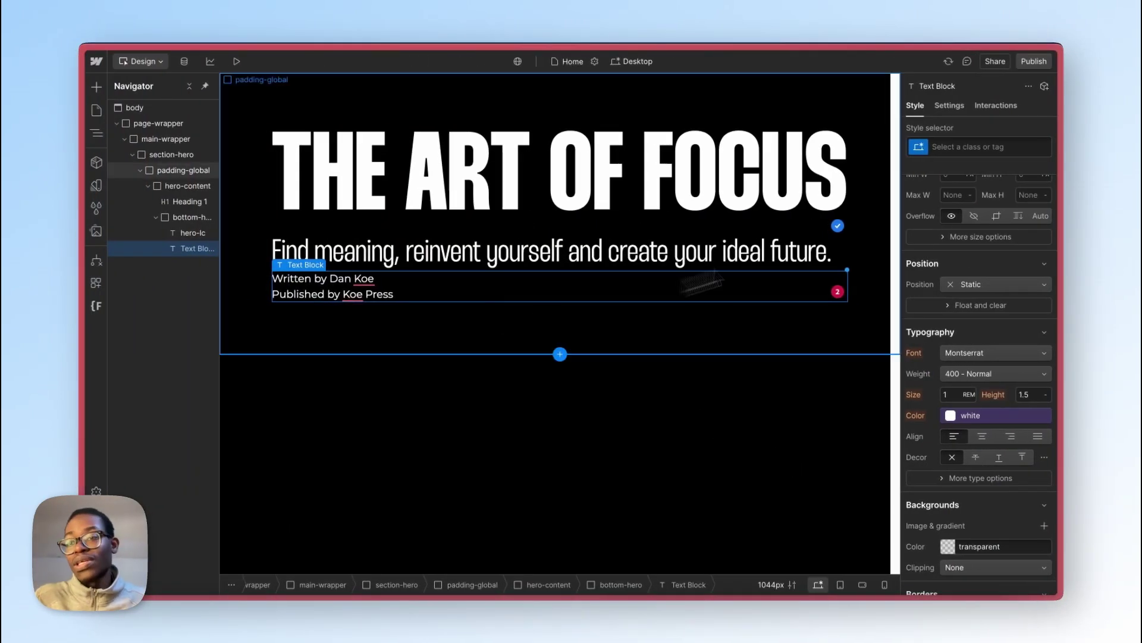
pyautogui.click(993, 147)
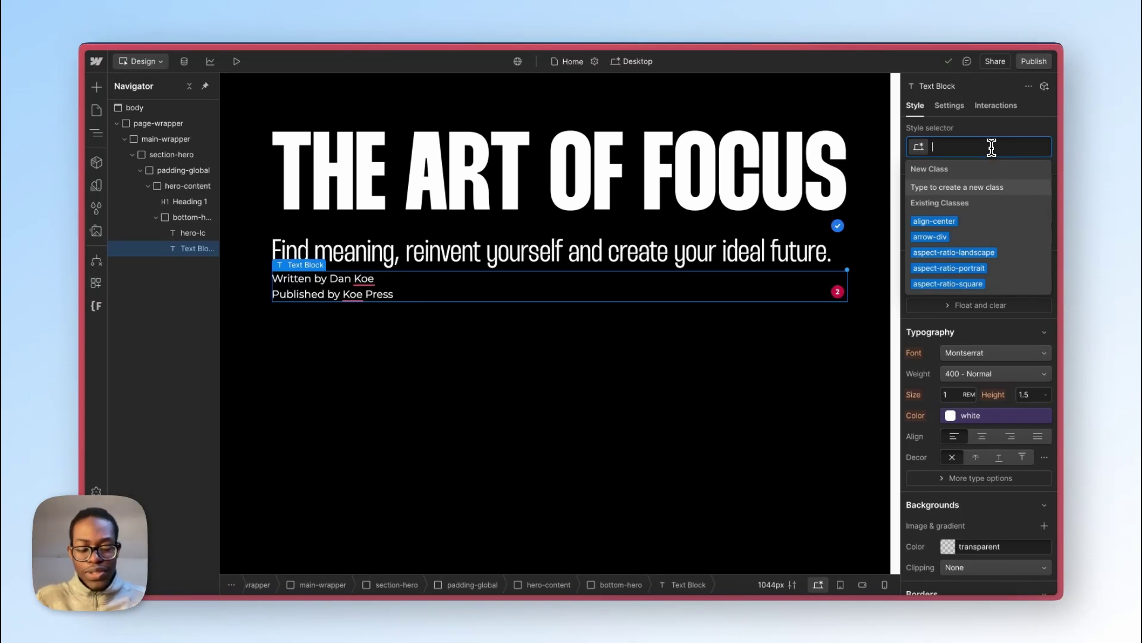
pyautogui.write('align')
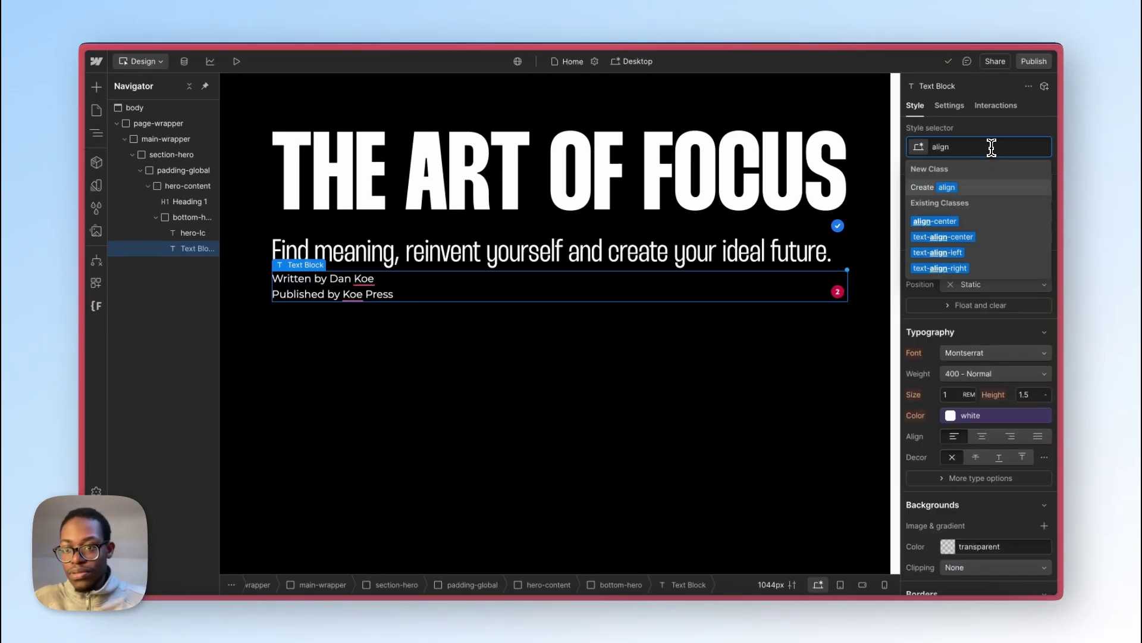
pyautogui.press('Down')
pyautogui.press('Down')
pyautogui.press('Down')
pyautogui.press('Down')
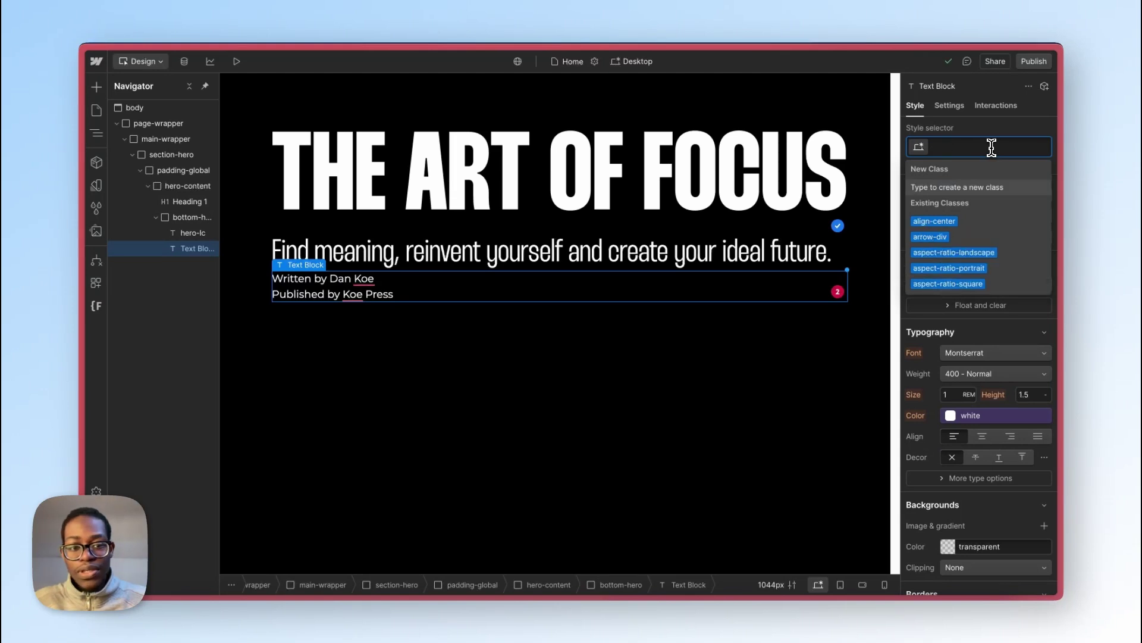
pyautogui.press('Return')
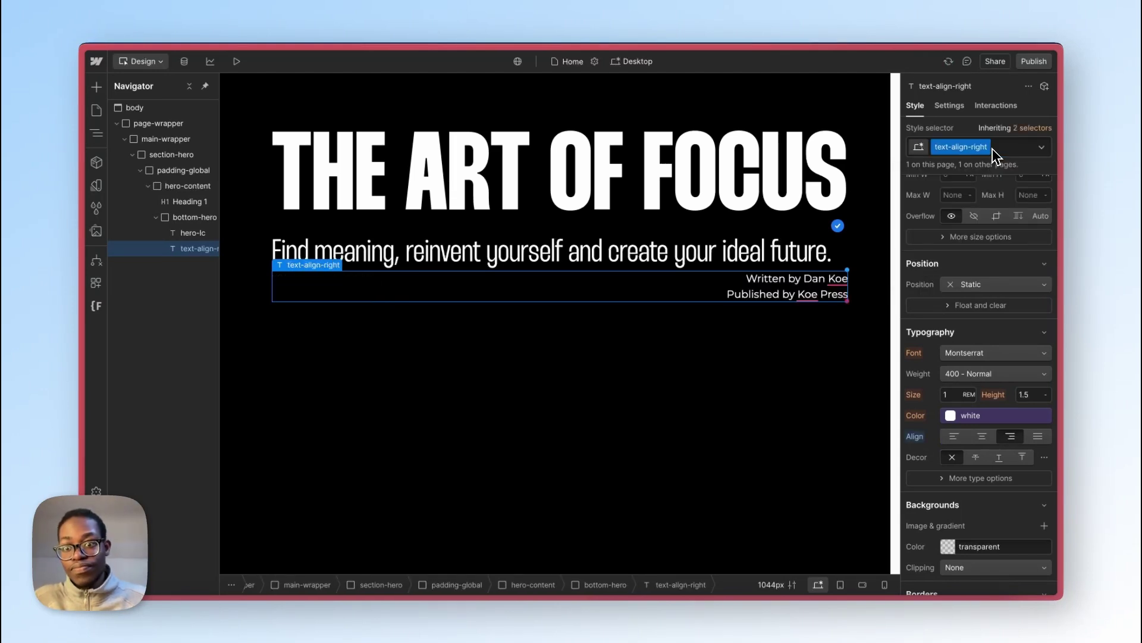
# Step: Review the credit's text settings in Figma and add the text-style-allcaps combo class to the credit text block in Webflow
pyautogui.hotkey('ctrl', 'Right')
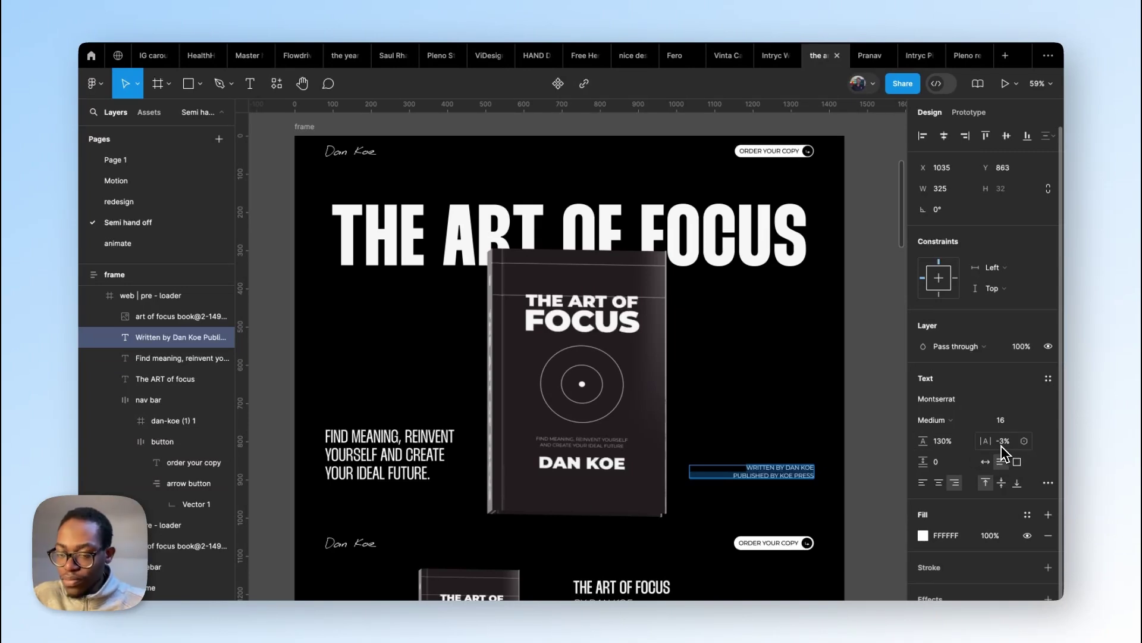
pyautogui.hotkey('ctrl', 'Left')
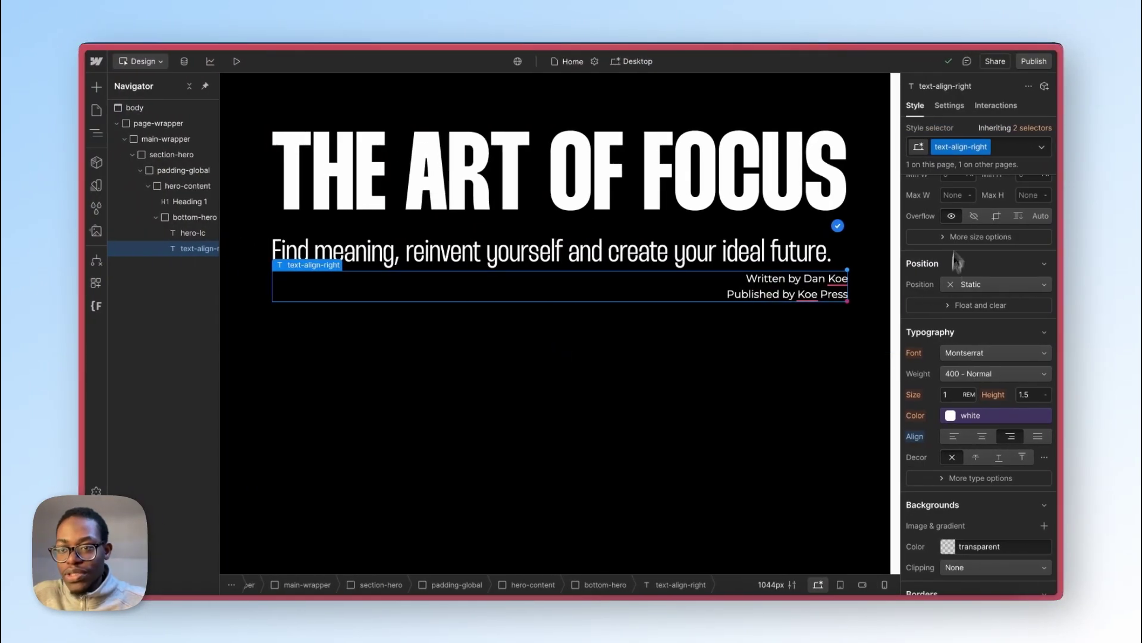
pyautogui.click(1011, 147)
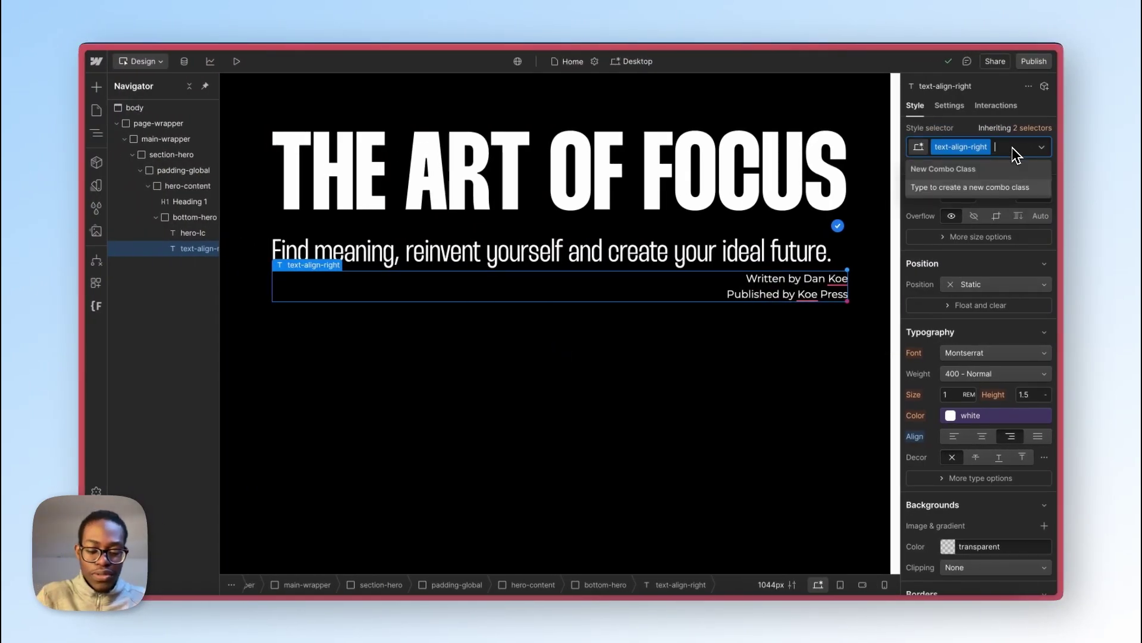
pyautogui.write('all')
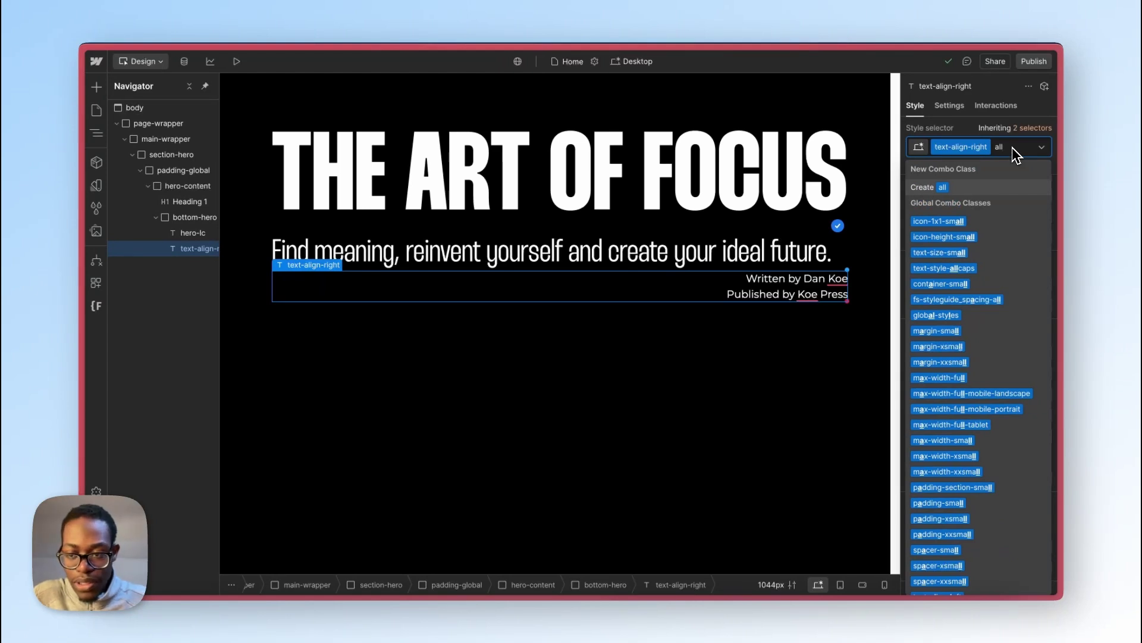
pyautogui.write('c')
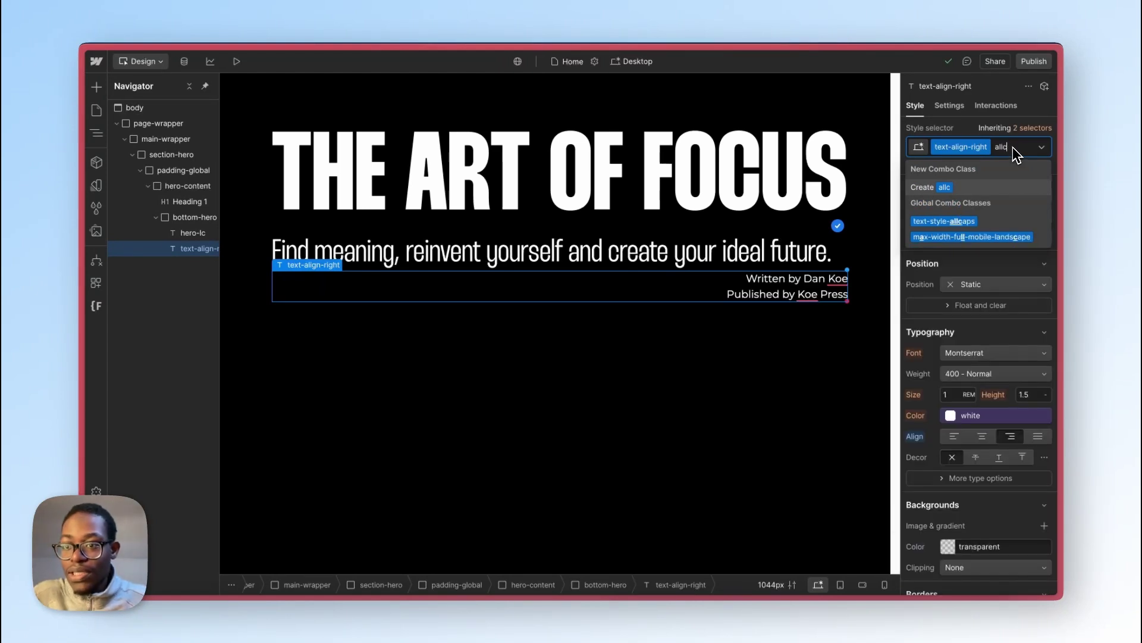
pyautogui.click(985, 222)
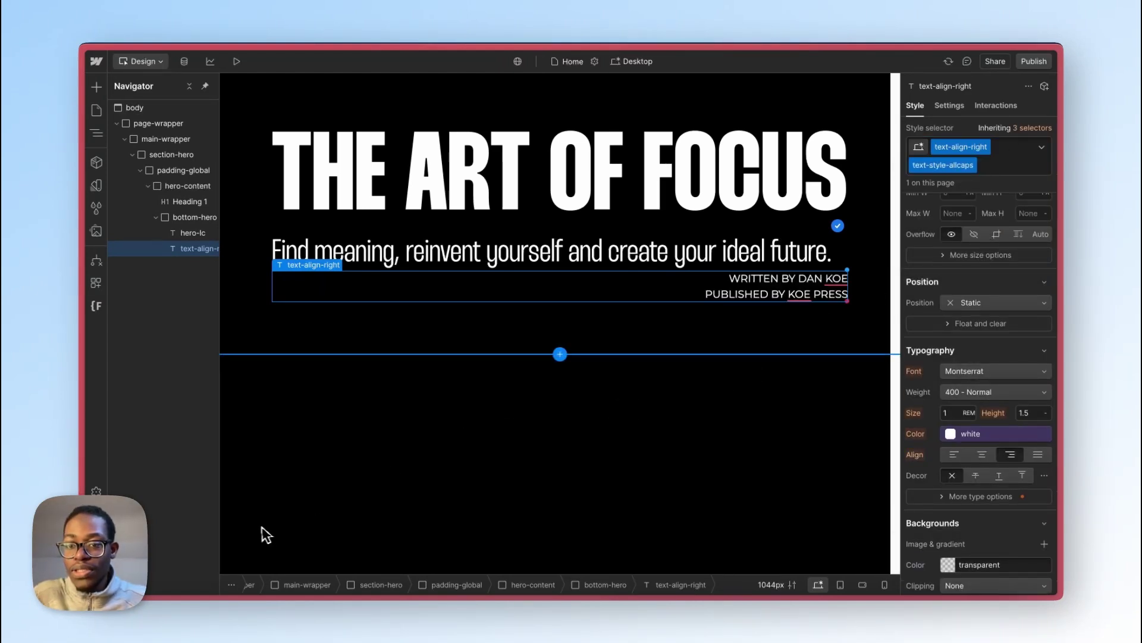
# Step: Set bottom-hero to a Flex layout with its children aligned to Bottom vertically and Space between horizontally
pyautogui.click(179, 218)
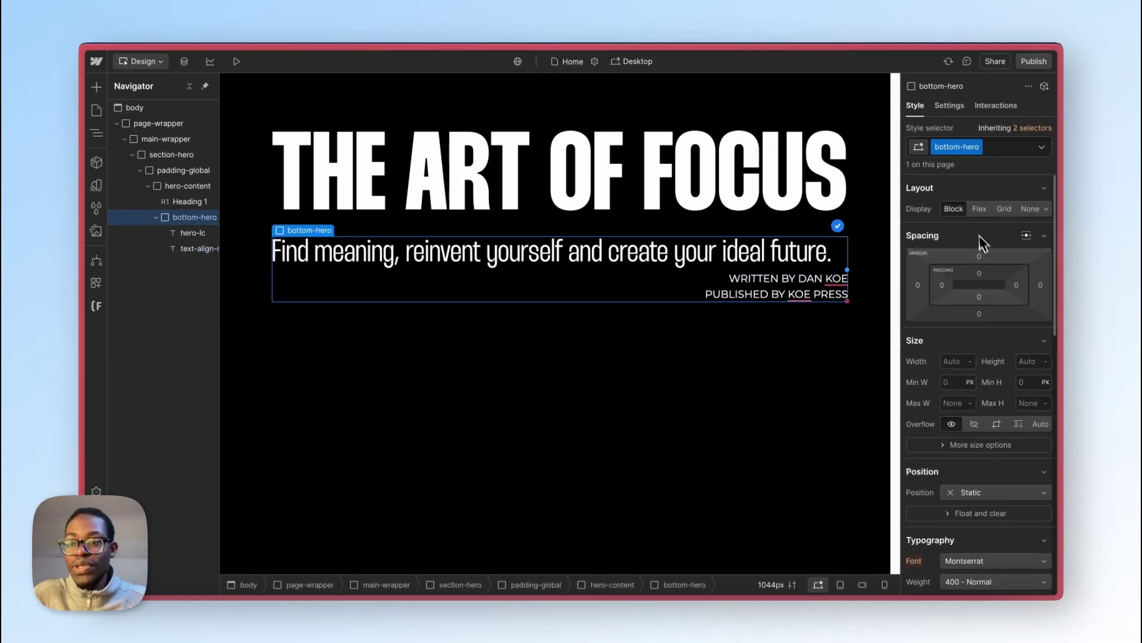
pyautogui.click(980, 210)
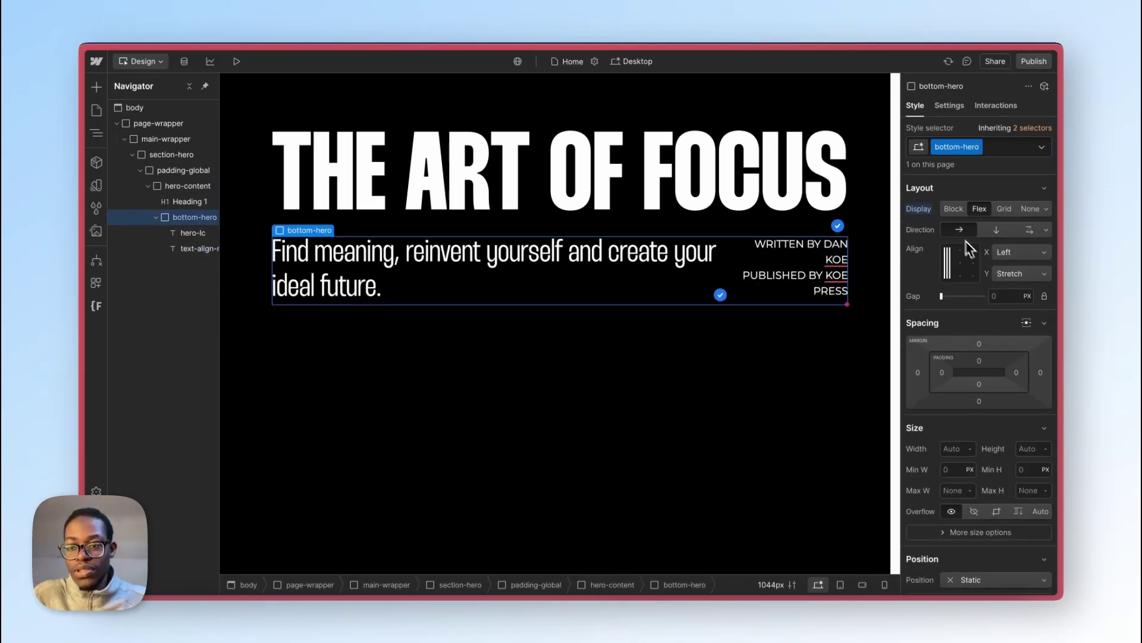
pyautogui.click(1015, 275)
pyautogui.click(1015, 250)
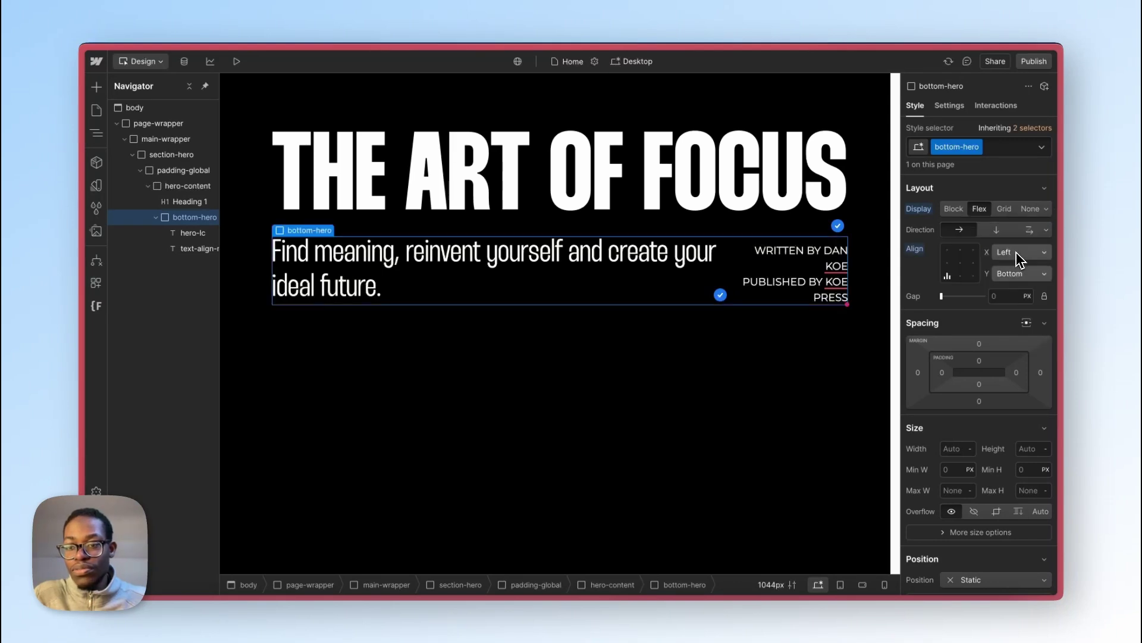
pyautogui.click(1018, 252)
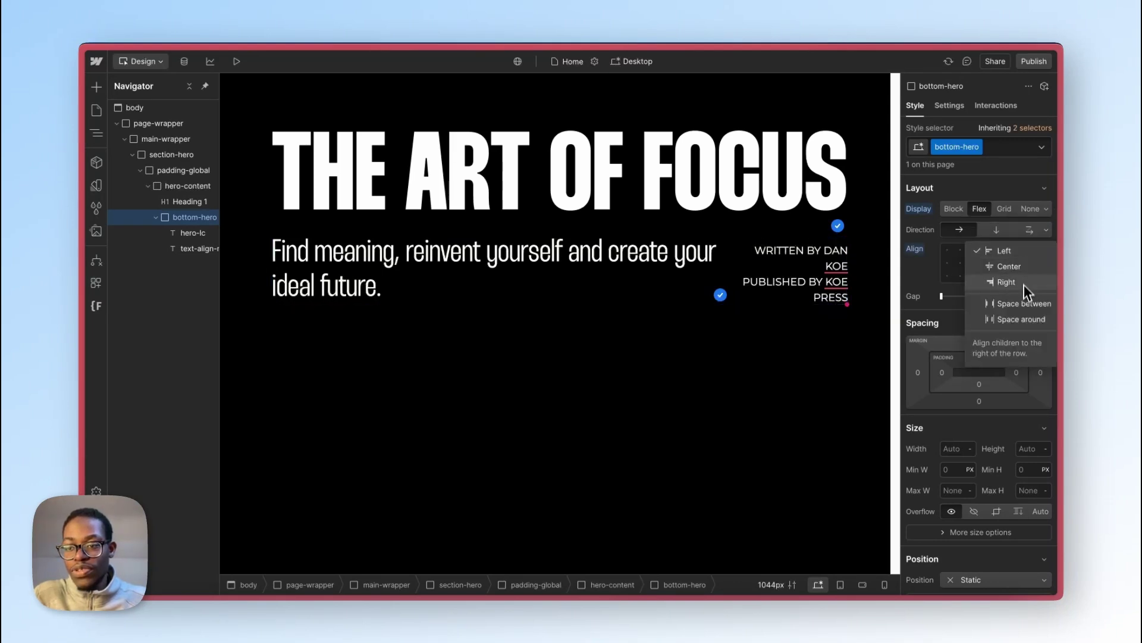
pyautogui.click(1022, 302)
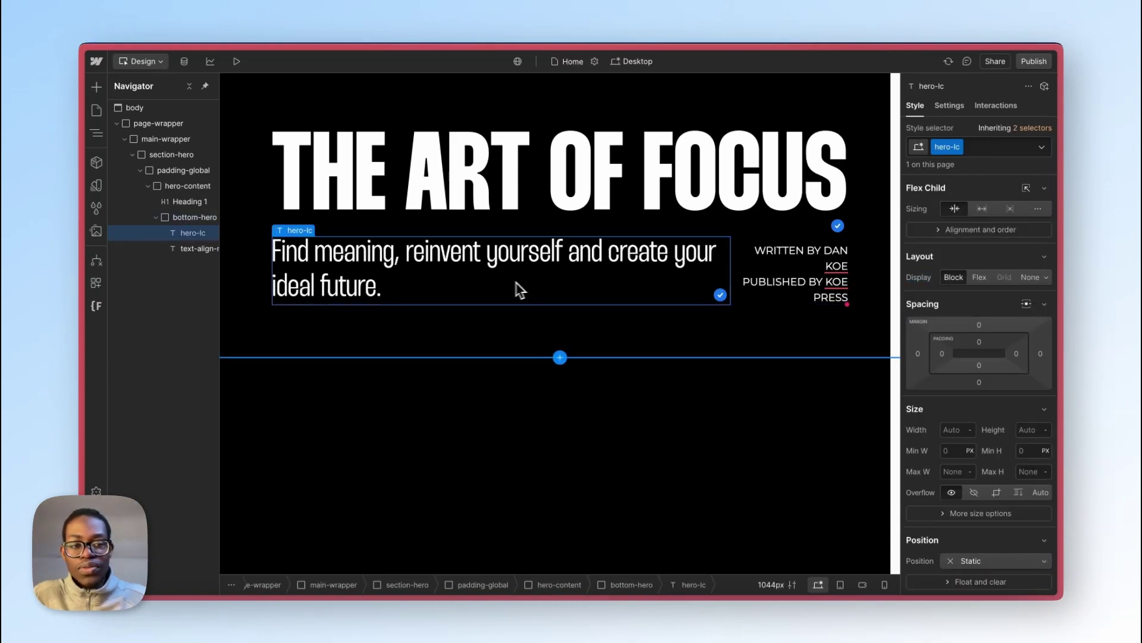
# Step: Set hero-lc's maximum width to 50 px and preview the page
pyautogui.click(954, 473)
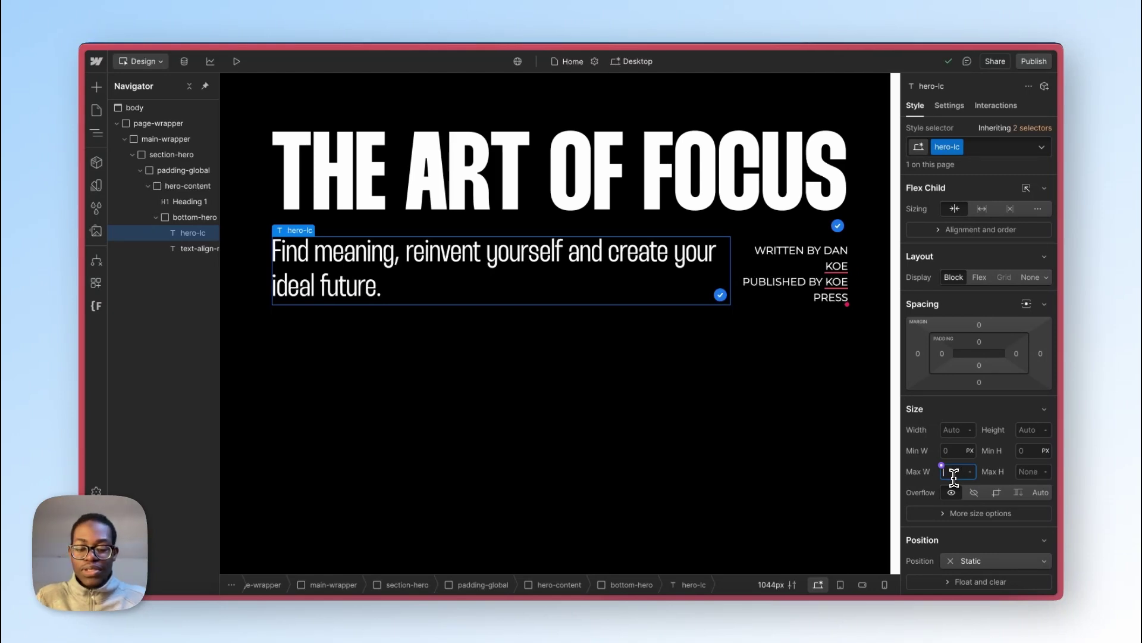
pyautogui.write('50')
pyautogui.press('Return')
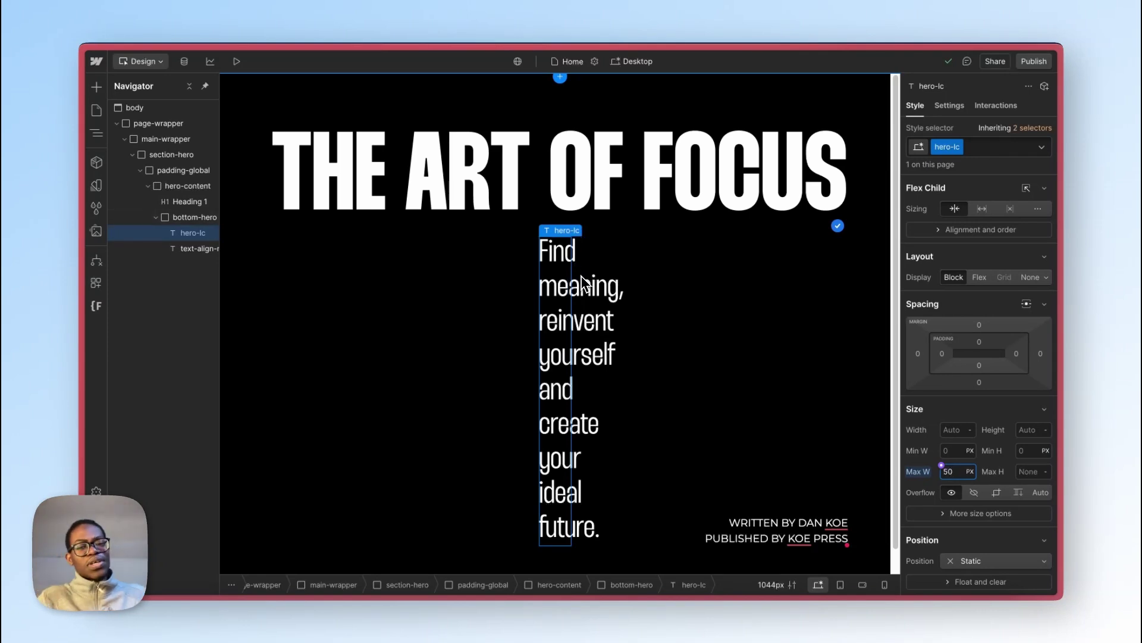
pyautogui.click(237, 61)
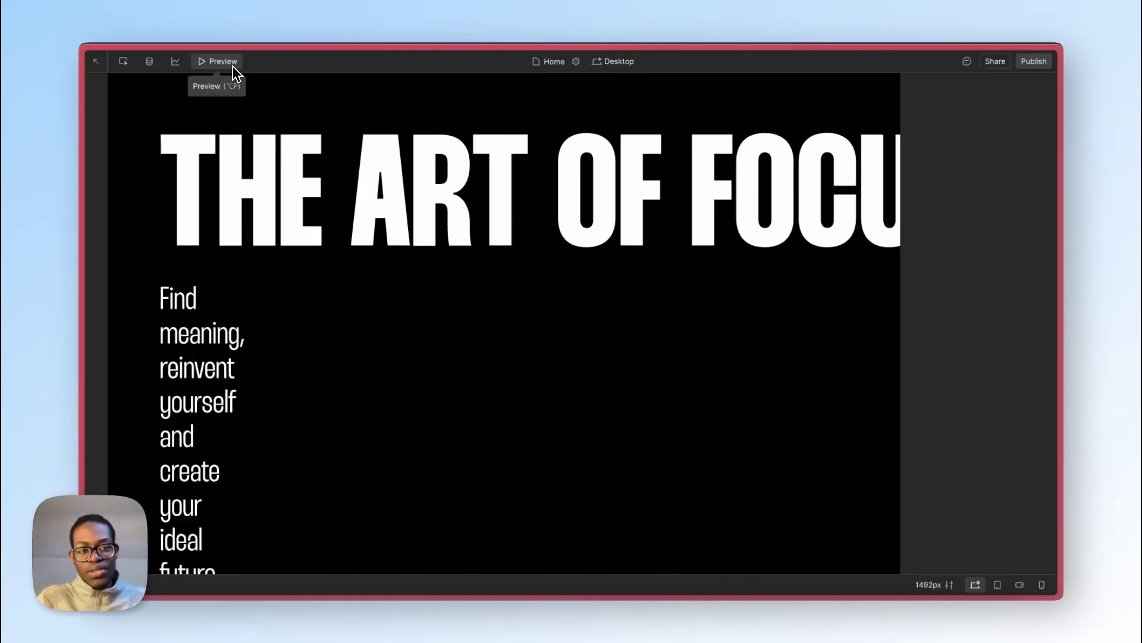
pyautogui.click(234, 68)
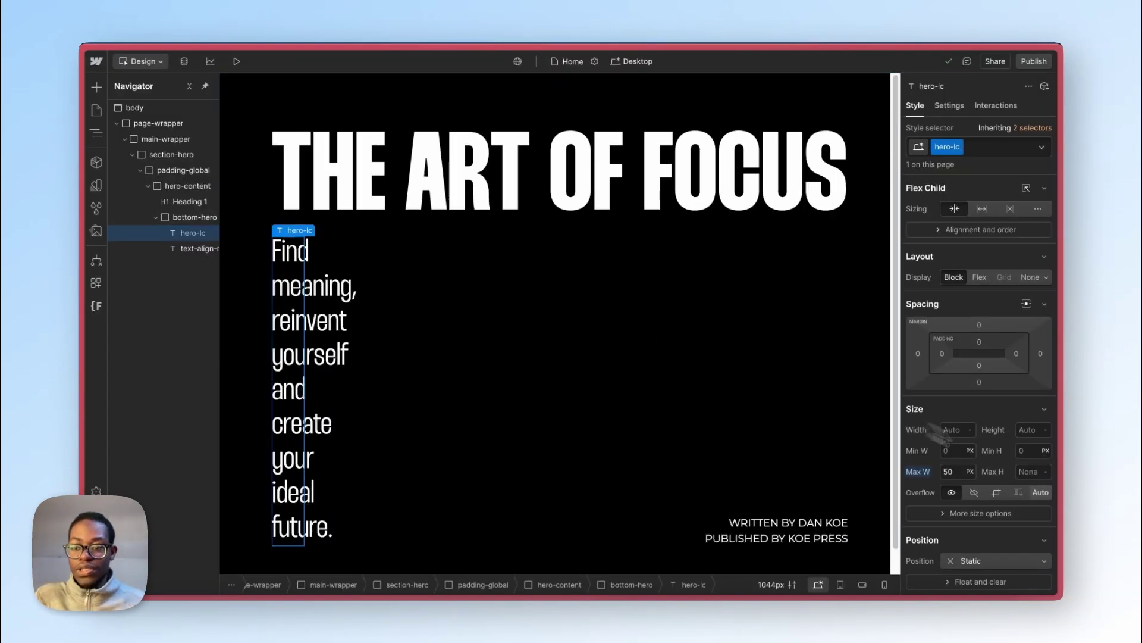
# Step: Increase hero-lc's maximum width to 330 px so the tagline wraps onto three lines
pyautogui.click(954, 472)
pyautogui.hotkey('shift', 'Up')
pyautogui.hotkey('shift', 'Up')
pyautogui.hotkey('shift', 'Up')
pyautogui.hotkey('shift', 'Up')
pyautogui.hotkey('shift', 'Up')
pyautogui.hotkey('shift', 'Up')
pyautogui.hotkey('shift', 'Up')
pyautogui.hotkey('shift', 'Up')
pyautogui.hotkey('shift', 'Up')
pyautogui.hotkey('shift', 'Up')
pyautogui.hotkey('shift', 'Up')
pyautogui.hotkey('shift', 'Up')
pyautogui.hotkey('shift', 'Up')
pyautogui.hotkey('shift', 'Up')
pyautogui.hotkey('shift', 'Up')
pyautogui.hotkey('shift', 'Up')
pyautogui.hotkey('shift', 'Up')
pyautogui.hotkey('shift', 'Up')
pyautogui.hotkey('shift', 'Up')
pyautogui.hotkey('shift', 'Up')
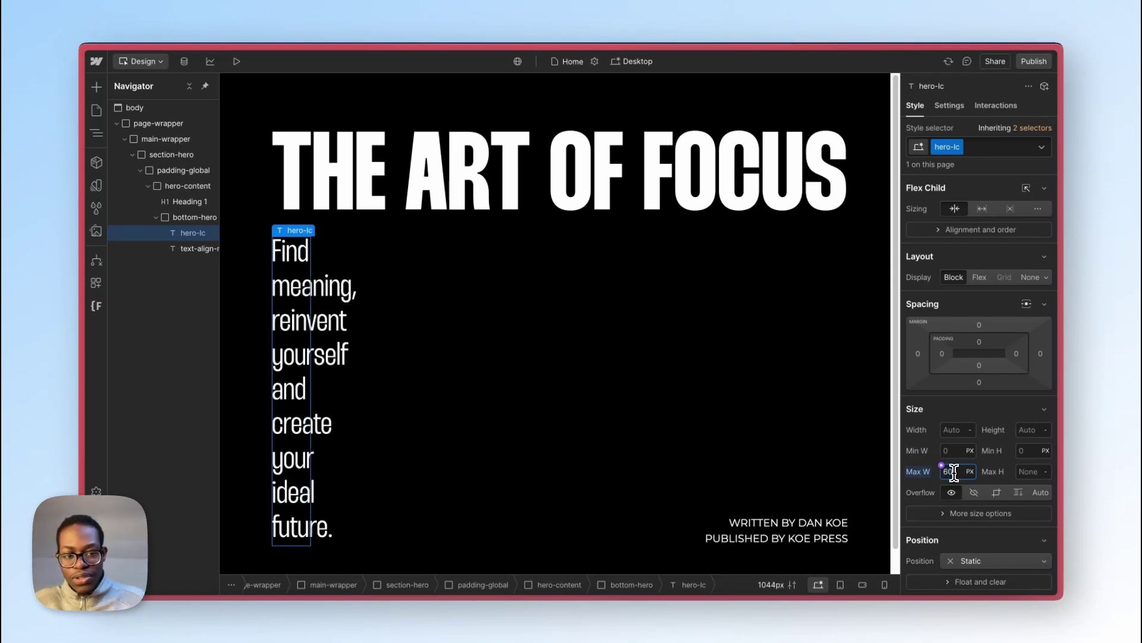
pyautogui.press('Up')
pyautogui.press('Up')
pyautogui.press('Up')
pyautogui.press('Up')
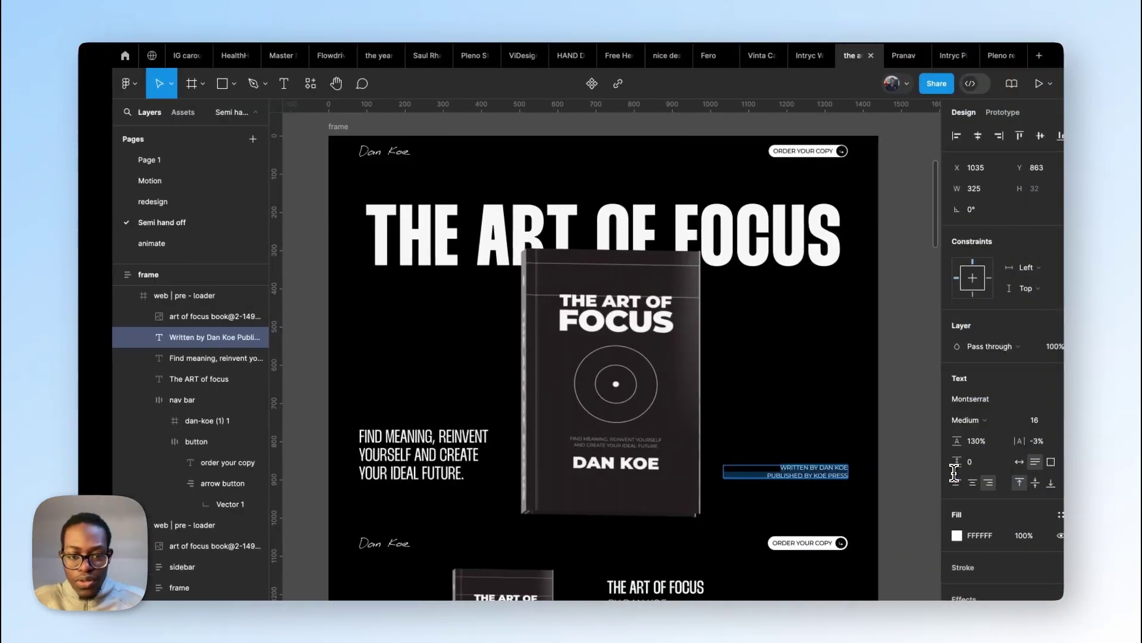
# Step: Check the tagline's styling in Figma and set hero-lc's capitalization to all caps in Webflow
pyautogui.hscroll(1, 412, 441)
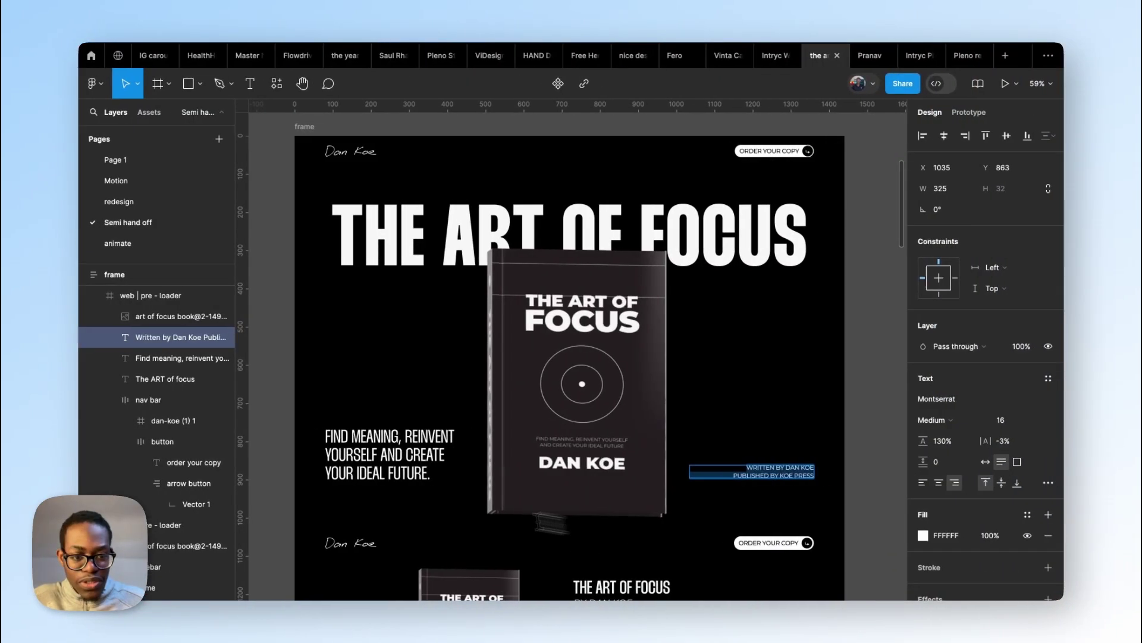
pyautogui.scroll(3, 413, 440)
pyautogui.scroll(-2, 412, 441)
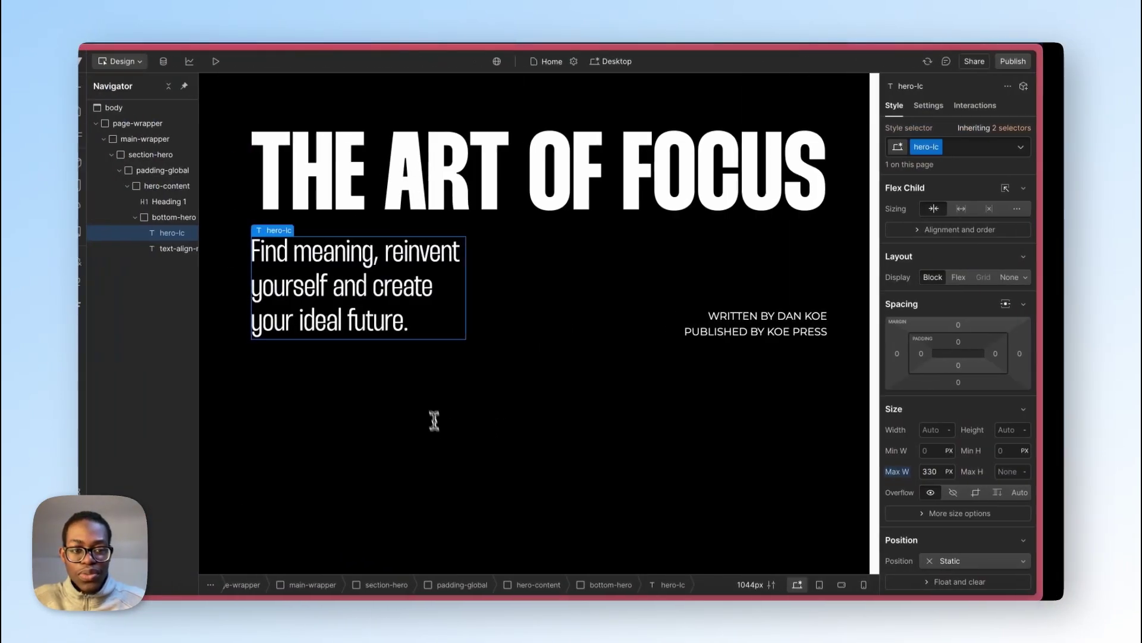
pyautogui.click(450, 277)
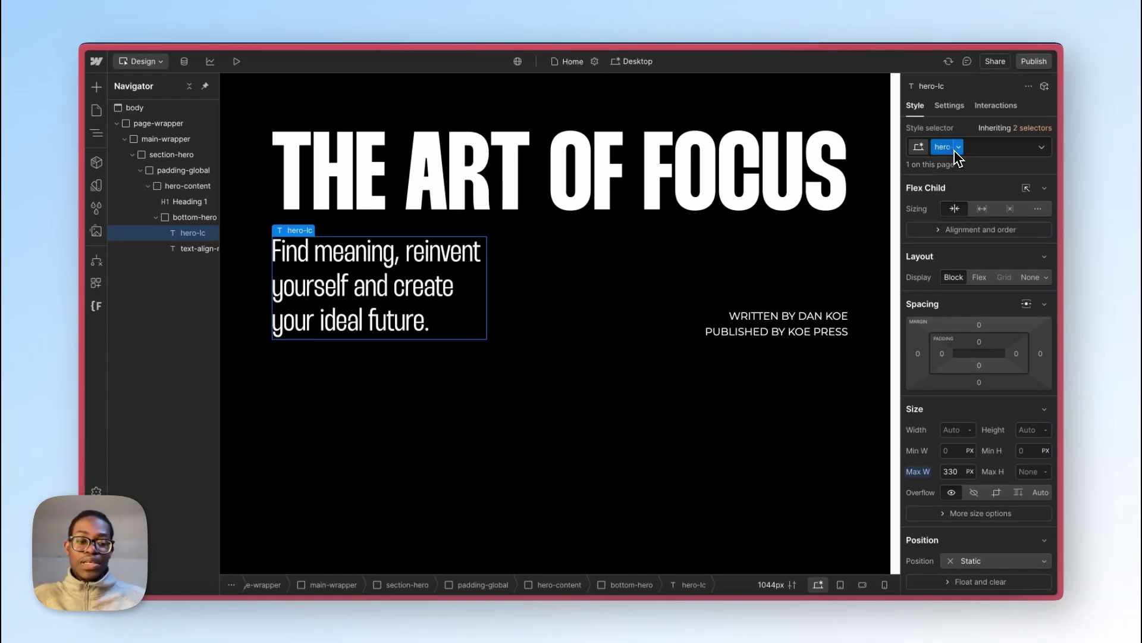
pyautogui.scroll(-3, 995, 470)
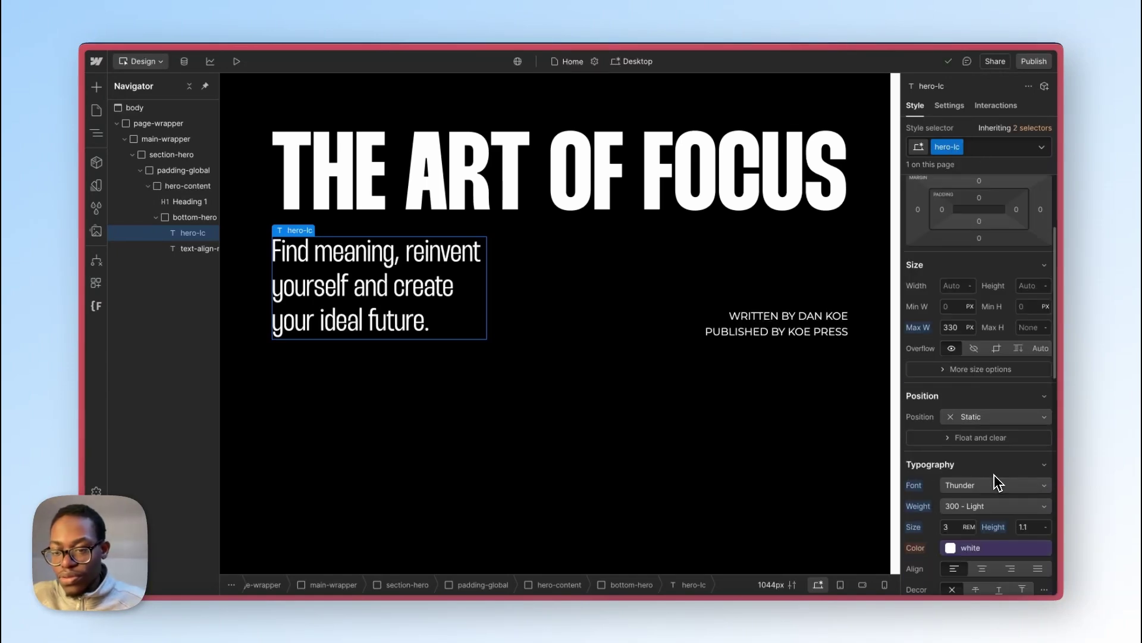
pyautogui.scroll(-1, 964, 517)
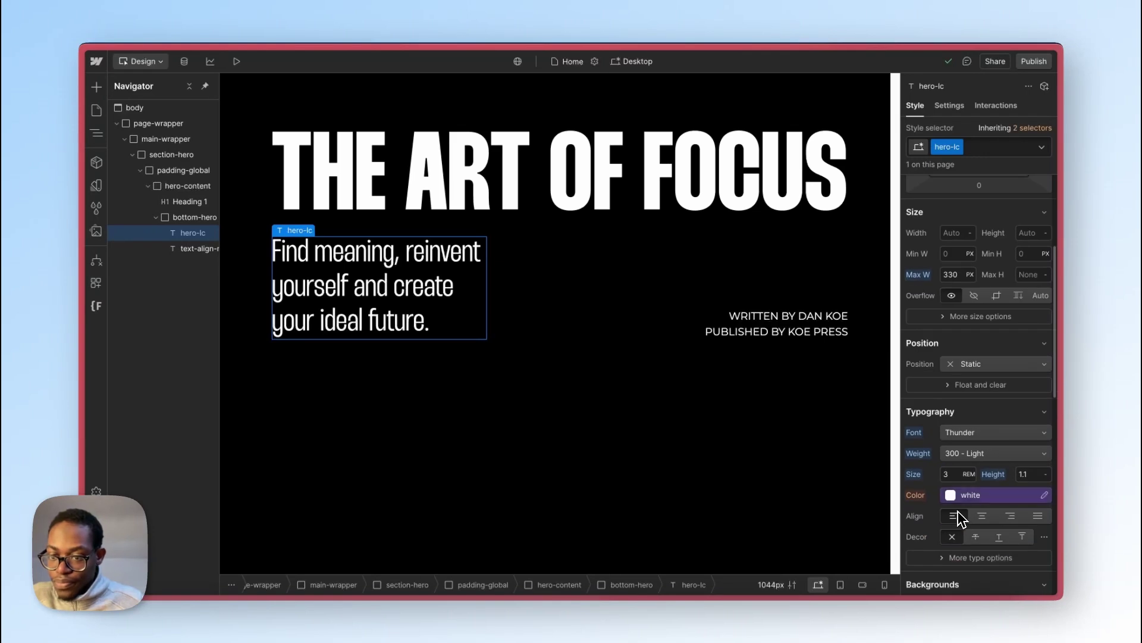
pyautogui.scroll(-1, 963, 474)
pyautogui.click(970, 494)
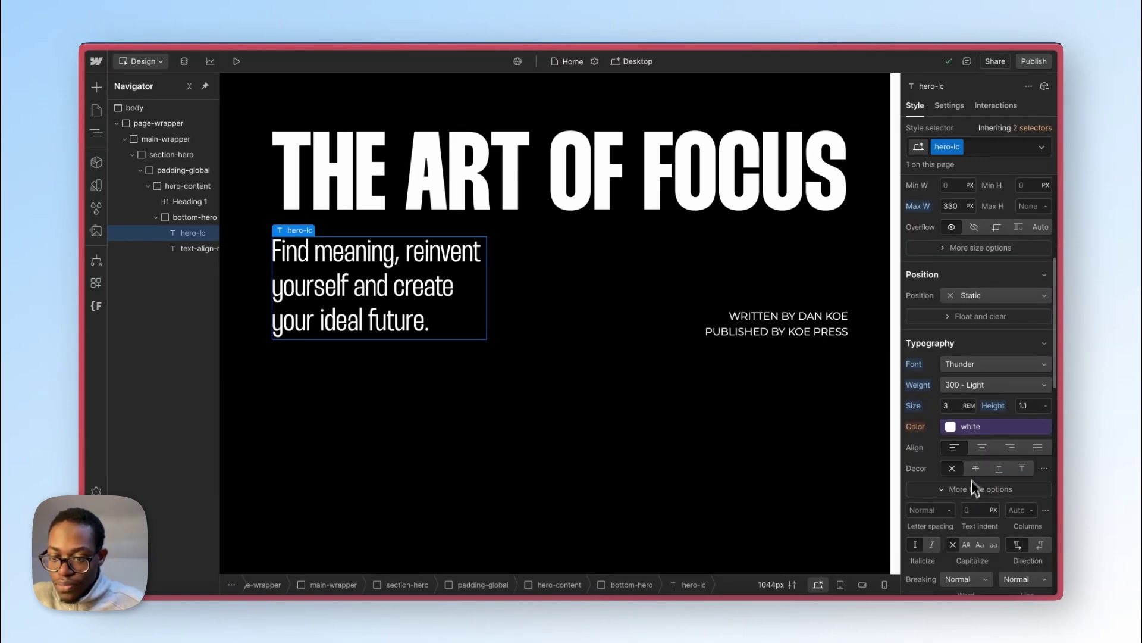
pyautogui.scroll(-1, 973, 486)
pyautogui.click(966, 448)
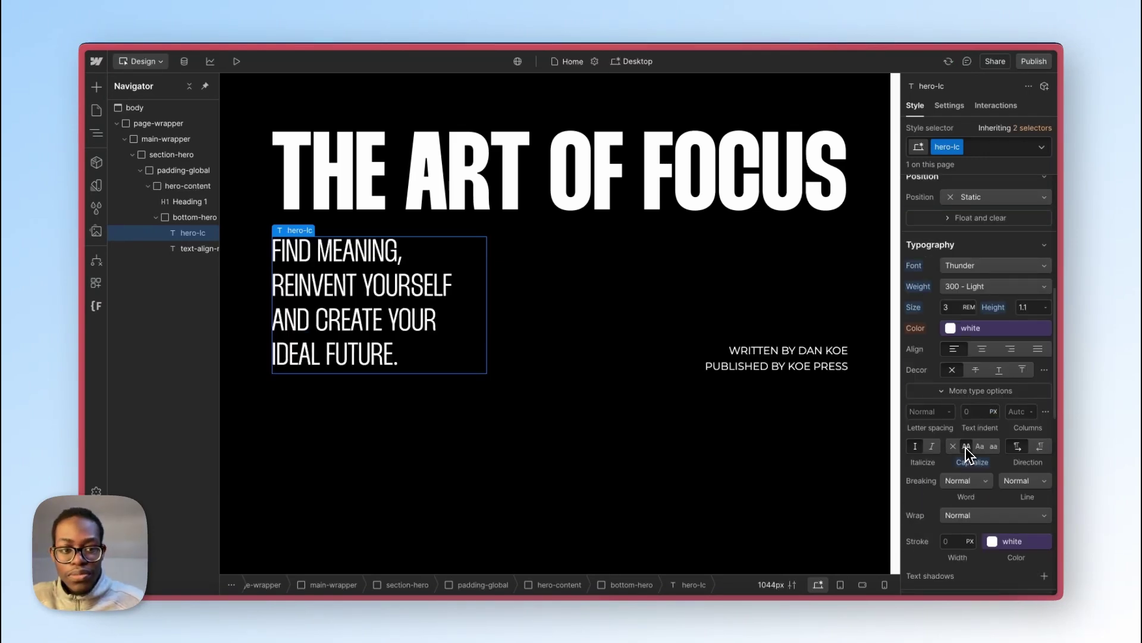
# Step: Set hero-lc's maximum width to 350 and switch its unit from PX to CH
pyautogui.scroll(4, 1029, 378)
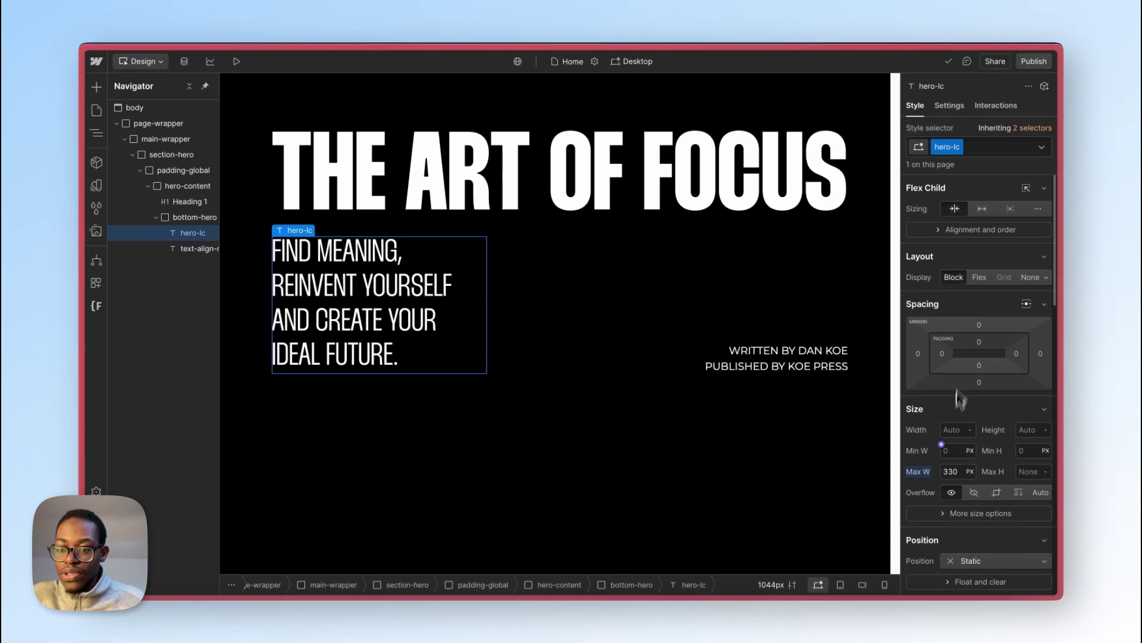
pyautogui.click(953, 472)
pyautogui.write('350')
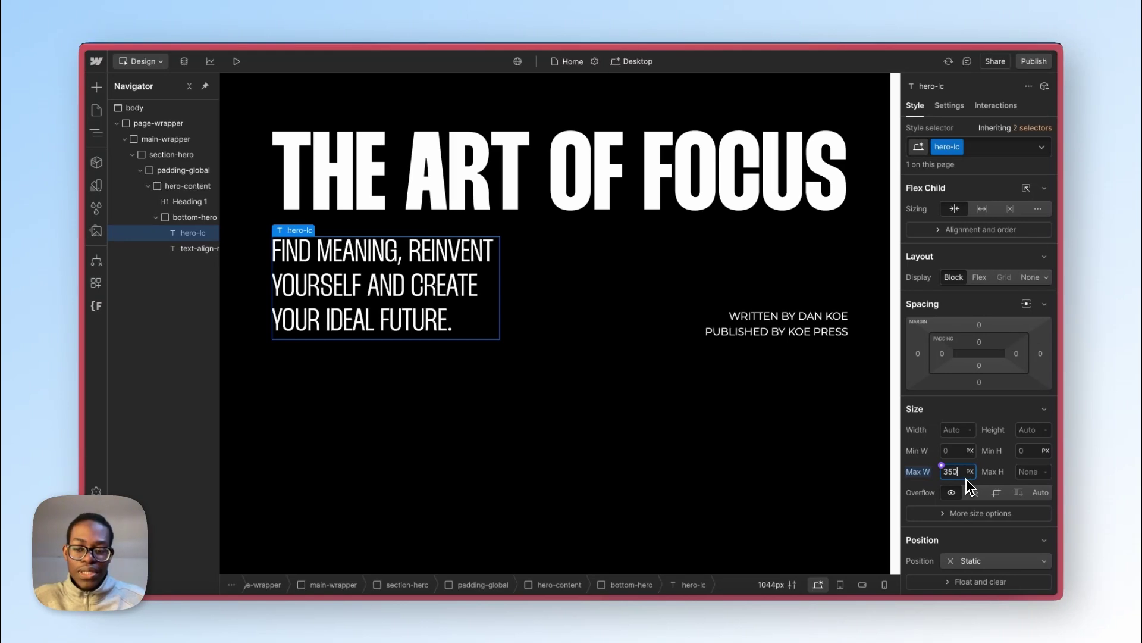
pyautogui.click(970, 472)
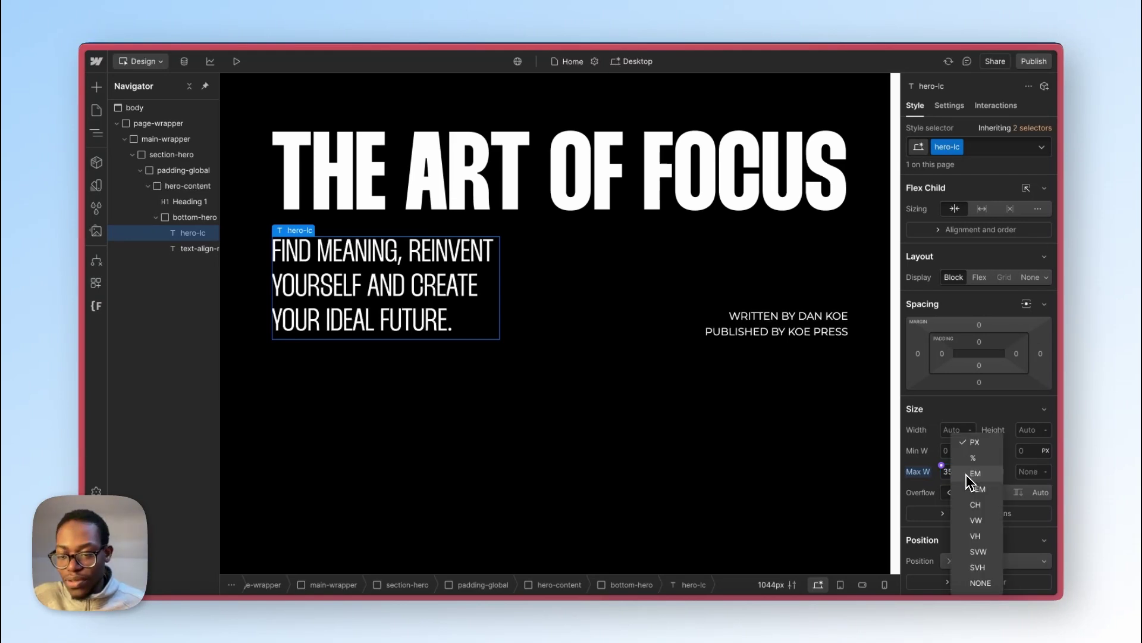
pyautogui.click(971, 511)
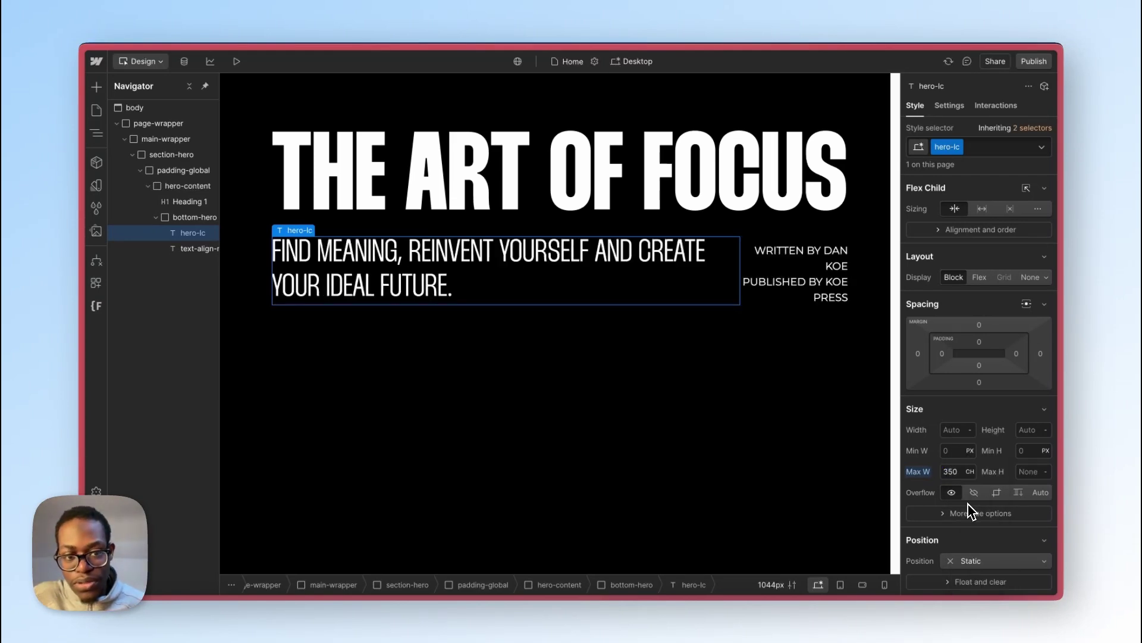
# Step: Reduce hero-lc's maximum width to 18 CH, keeping the tagline on three lines
pyautogui.click(963, 471)
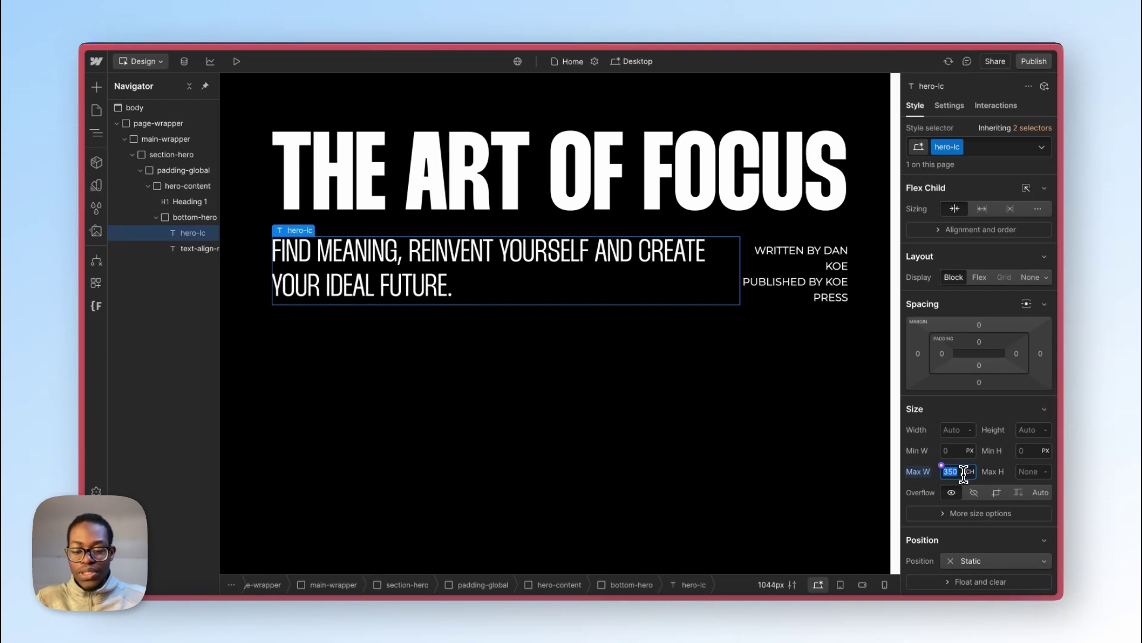
pyautogui.write('30')
pyautogui.press('Return')
pyautogui.hotkey('shift', 'Down')
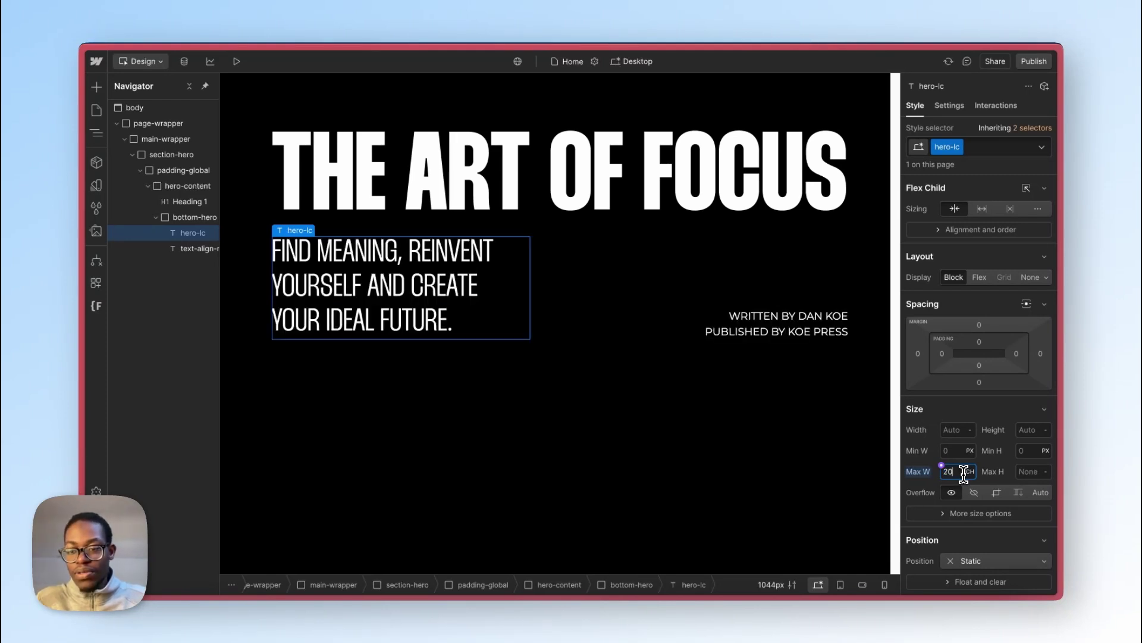
pyautogui.hotkey('shift', 'Down')
pyautogui.hotkey('shift', 'Up')
pyautogui.press('Down')
pyautogui.press('Down')
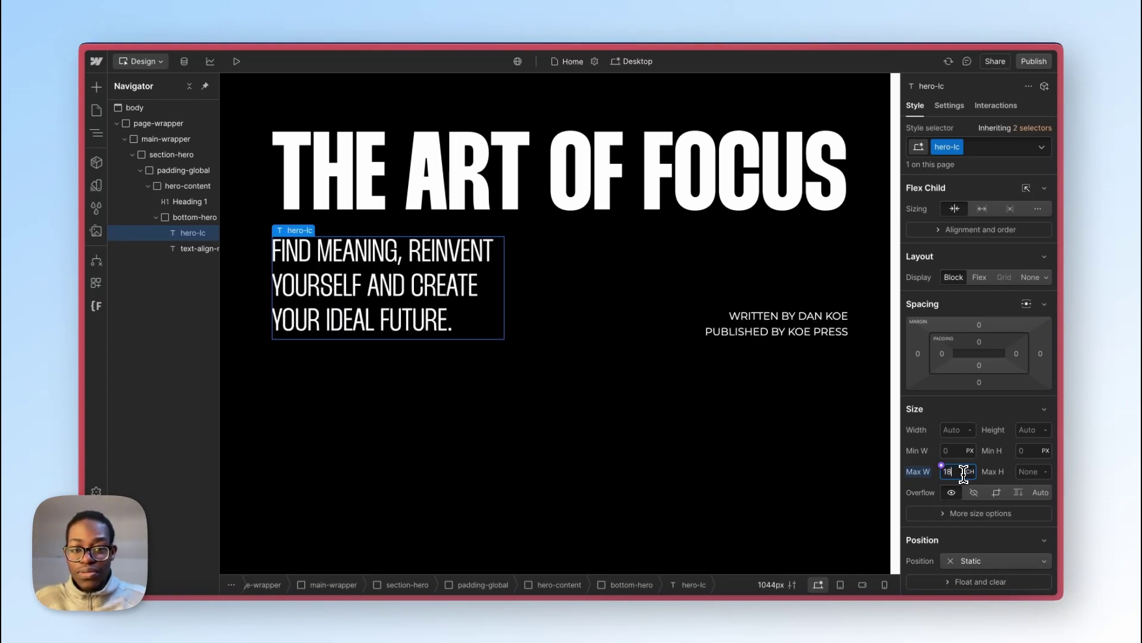
pyautogui.press('Down')
pyautogui.press('Up')
pyautogui.press('Up')
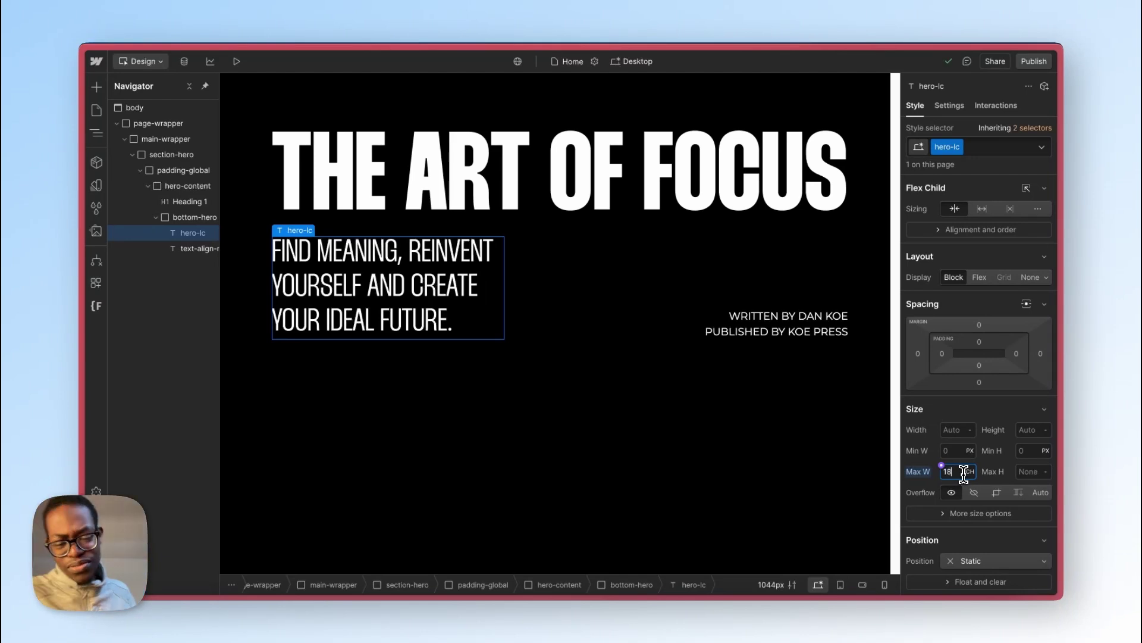
pyautogui.press('Return')
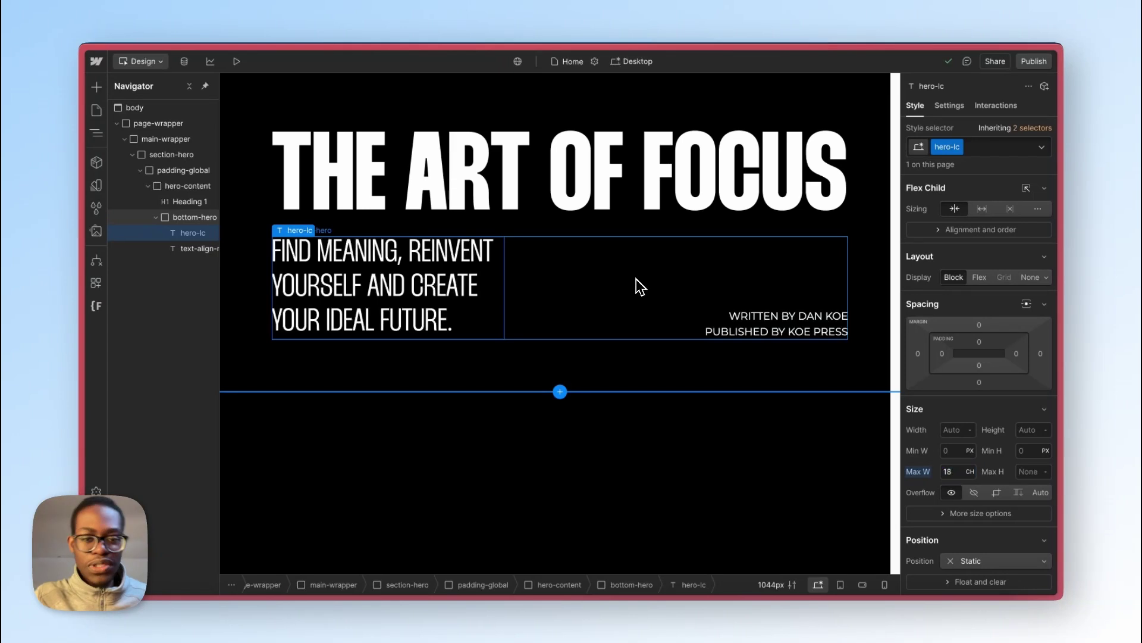
pyautogui.click(601, 233)
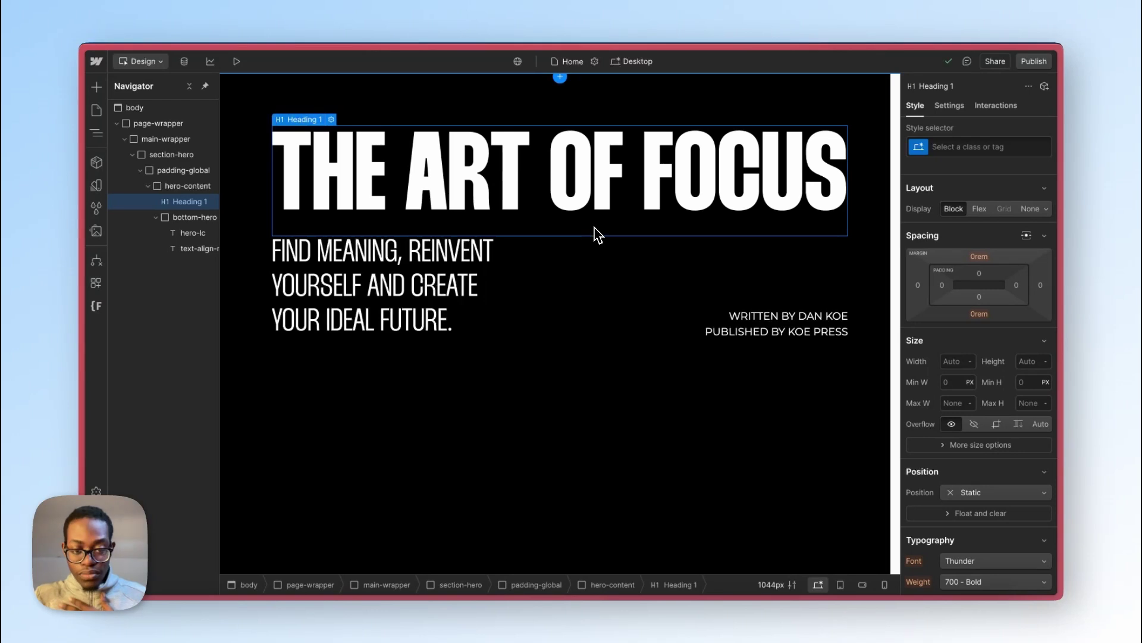
pyautogui.click(967, 147)
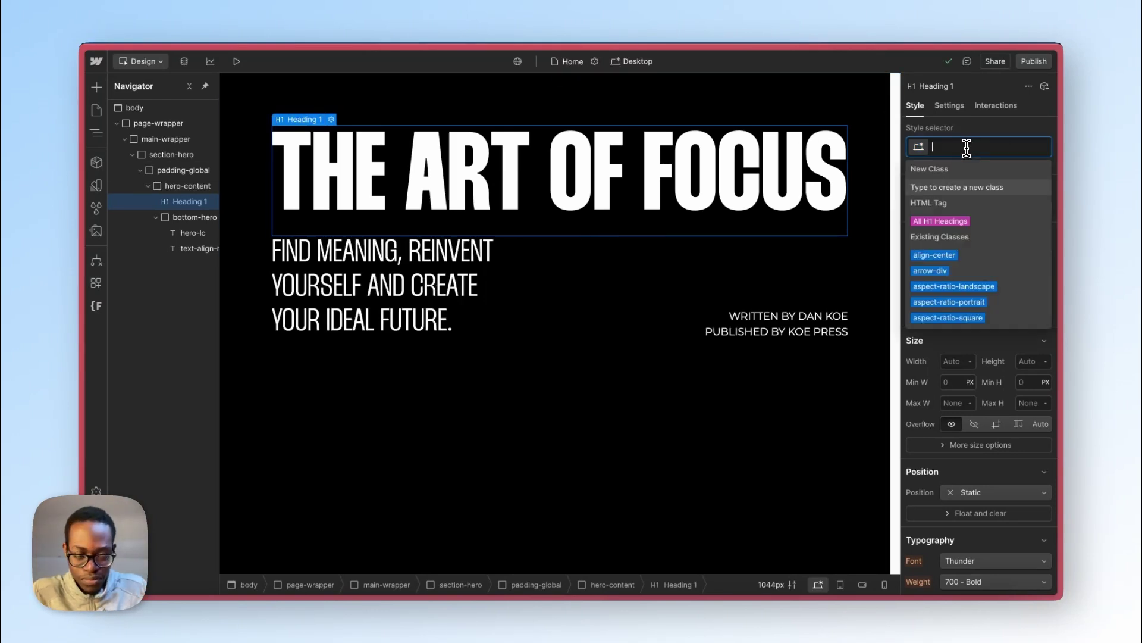
pyautogui.write('he')
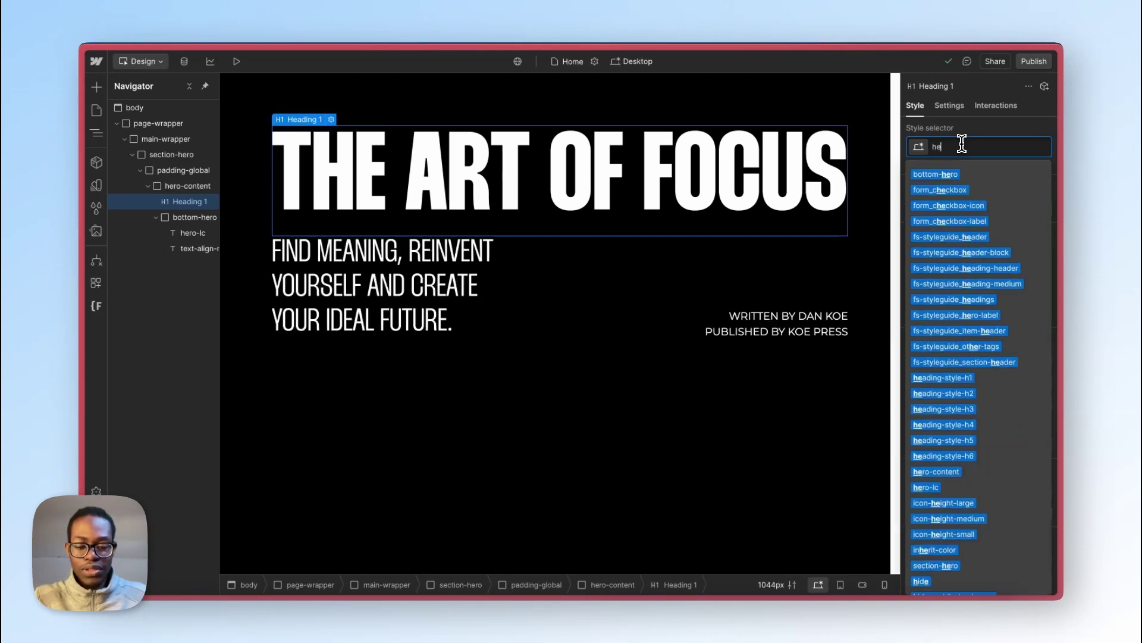
pyautogui.write('ad')
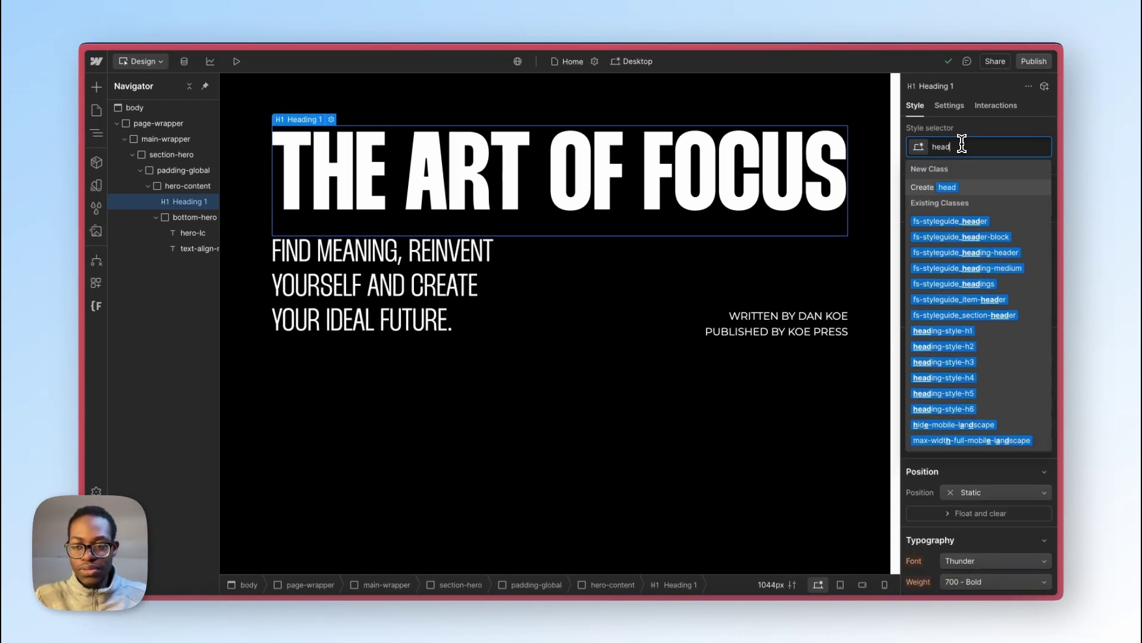
pyautogui.press('BackSpace')
pyautogui.press('BackSpace')
pyautogui.press('BackSpace')
pyautogui.press('BackSpace')
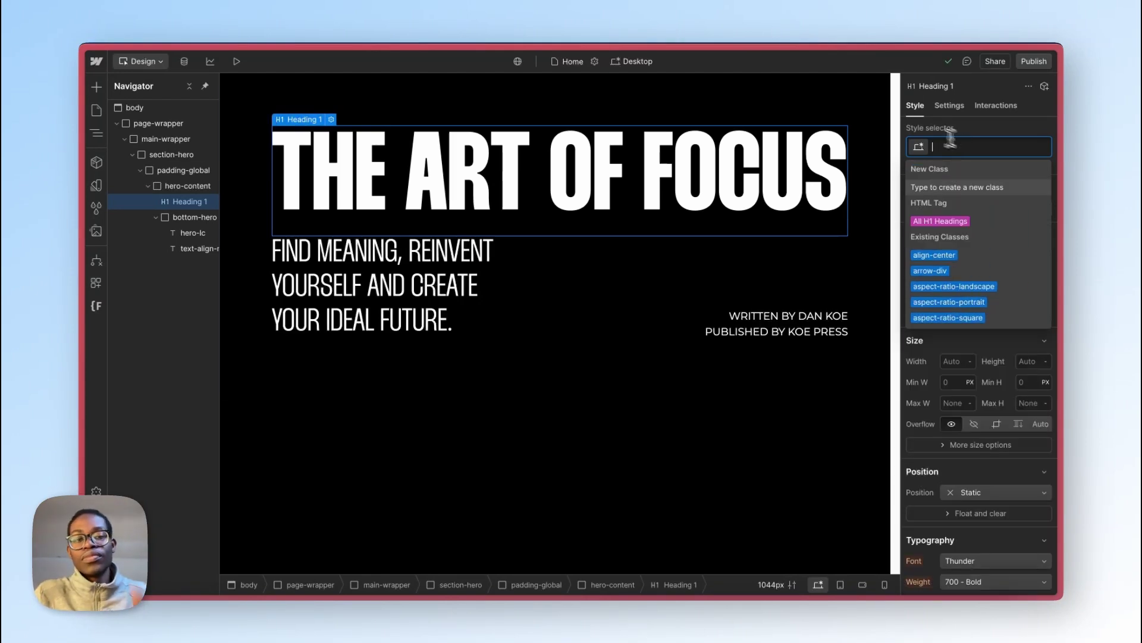
# Step: Select hero-content, collapse bottom-hero in the element tree and review the hero's vertical layout in the Figma design
pyautogui.click(194, 188)
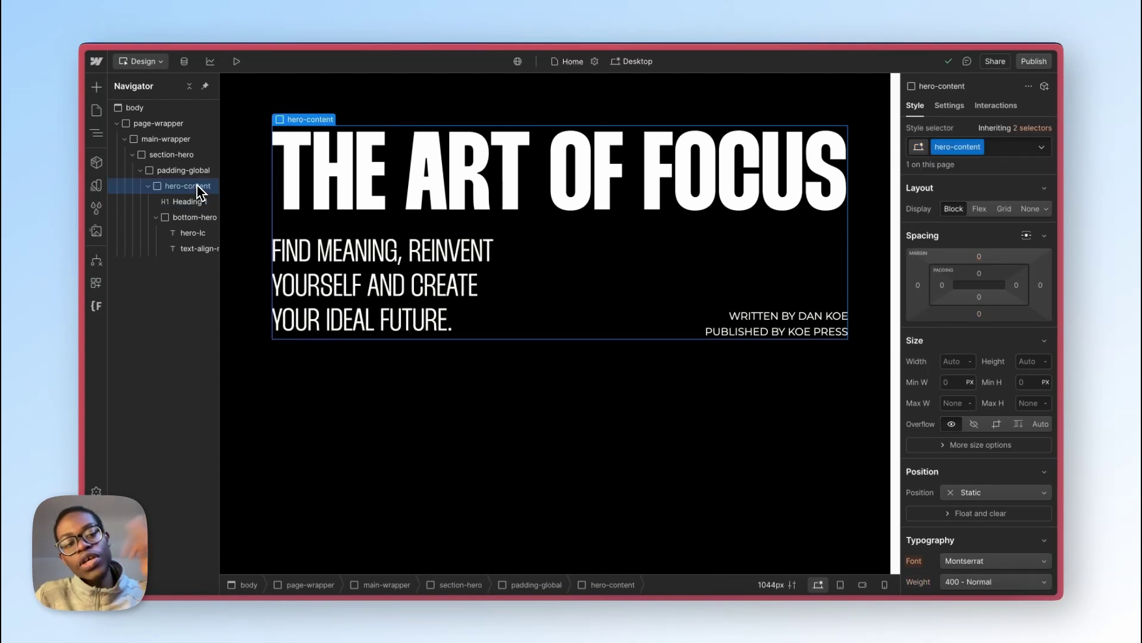
pyautogui.click(156, 217)
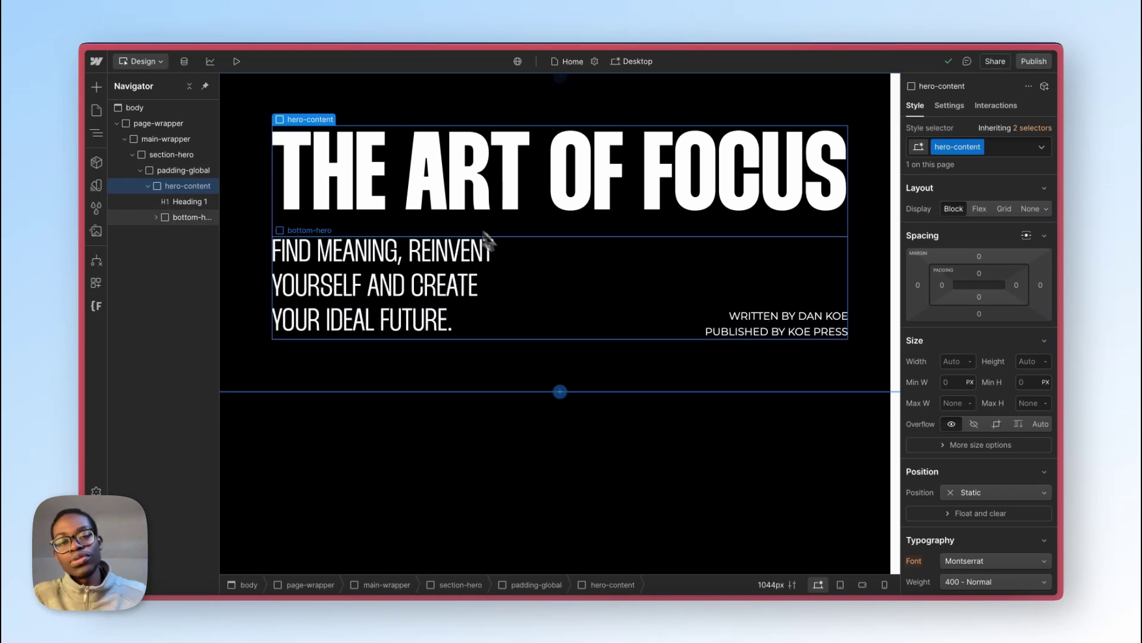
pyautogui.hotkey('ctrl', 'Right')
pyautogui.scroll(5, 381, 405)
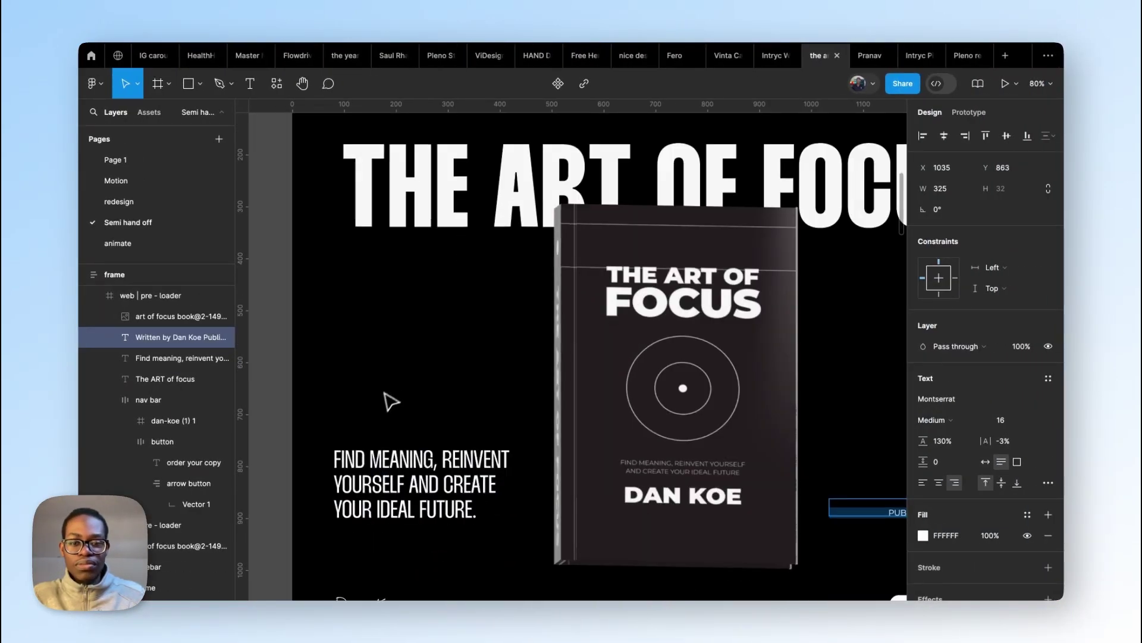
pyautogui.scroll(-3, 403, 387)
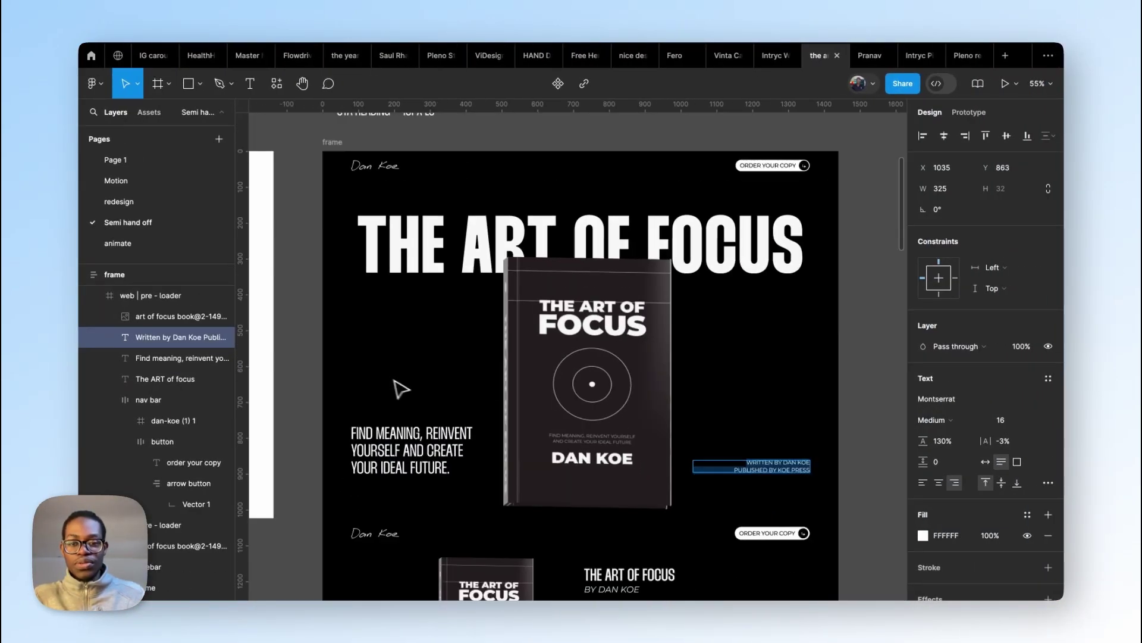
pyautogui.hotkey('ctrl', 'Left')
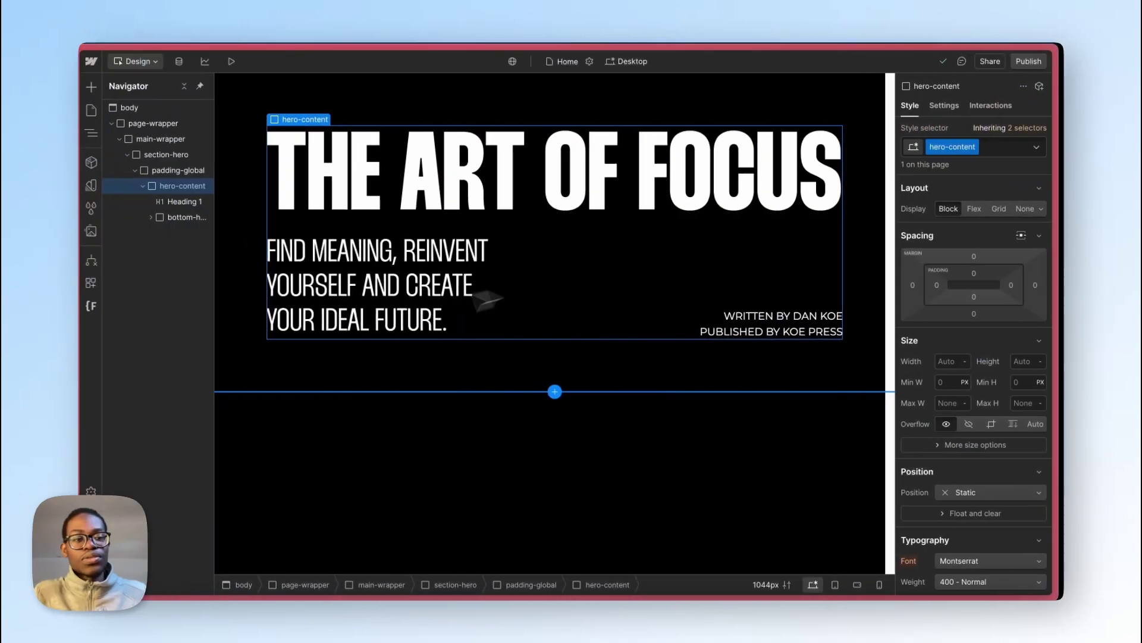
# Step: Set section-hero's minimum height to 100 VH in Webflow
pyautogui.click(184, 161)
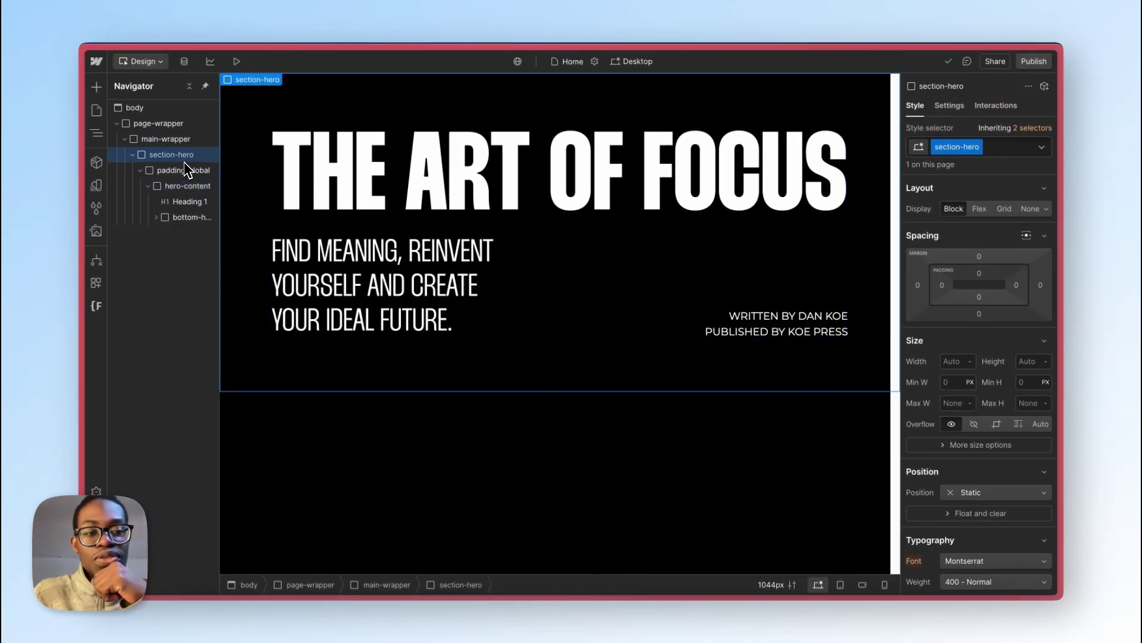
pyautogui.click(1031, 381)
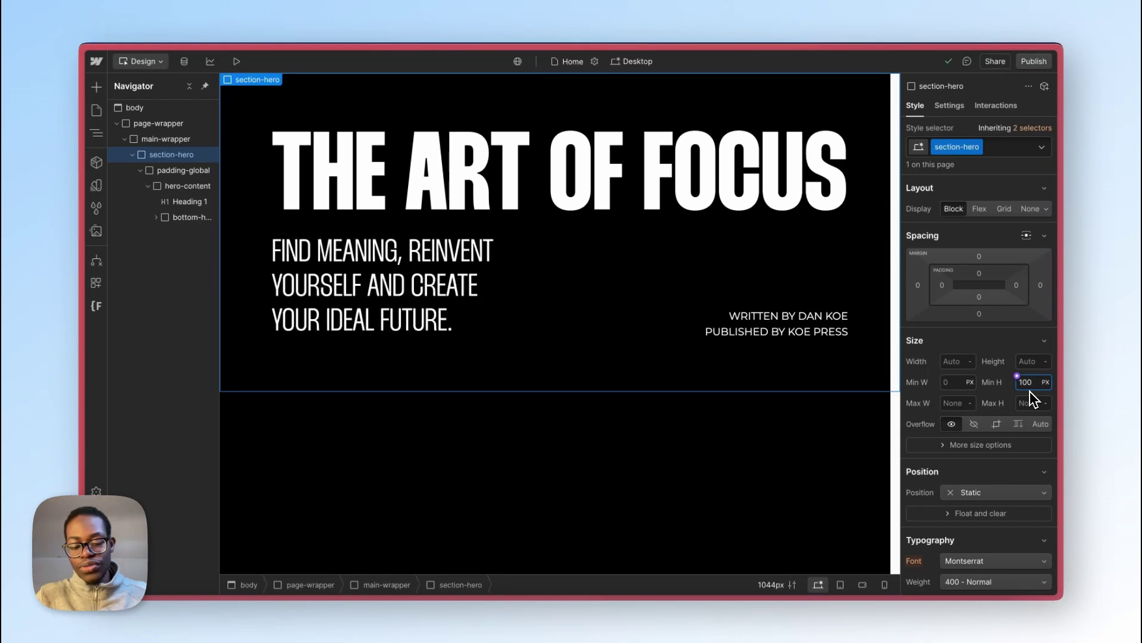
pyautogui.write('100vh')
pyautogui.press('Return')
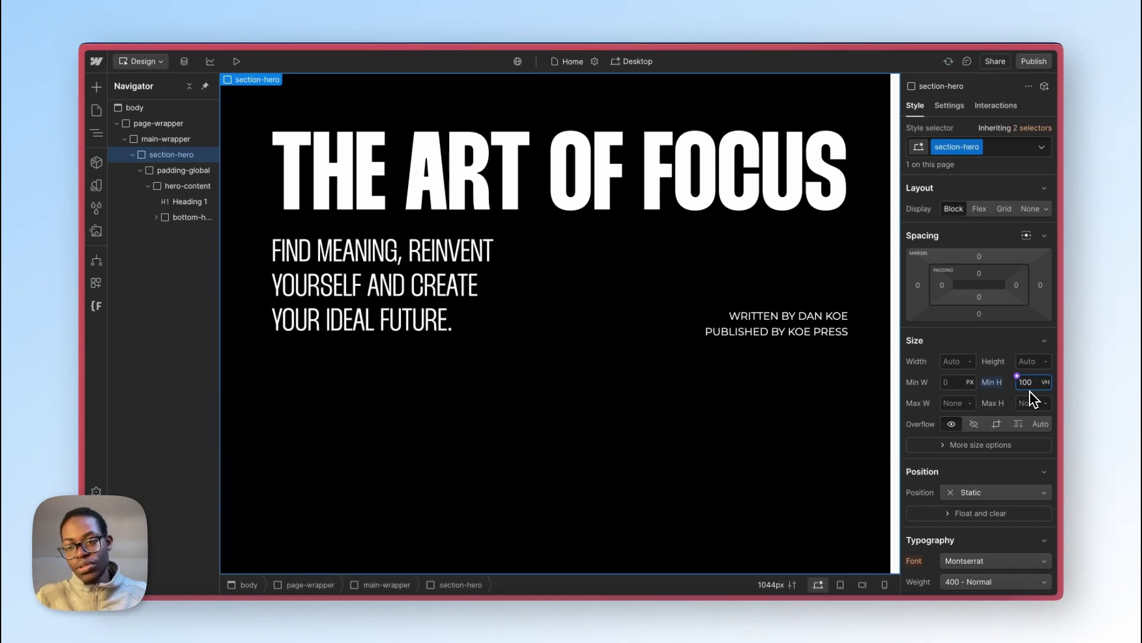
# Step: Set section-hero's height to 100 VH
pyautogui.click(1028, 361)
pyautogui.write('100vh')
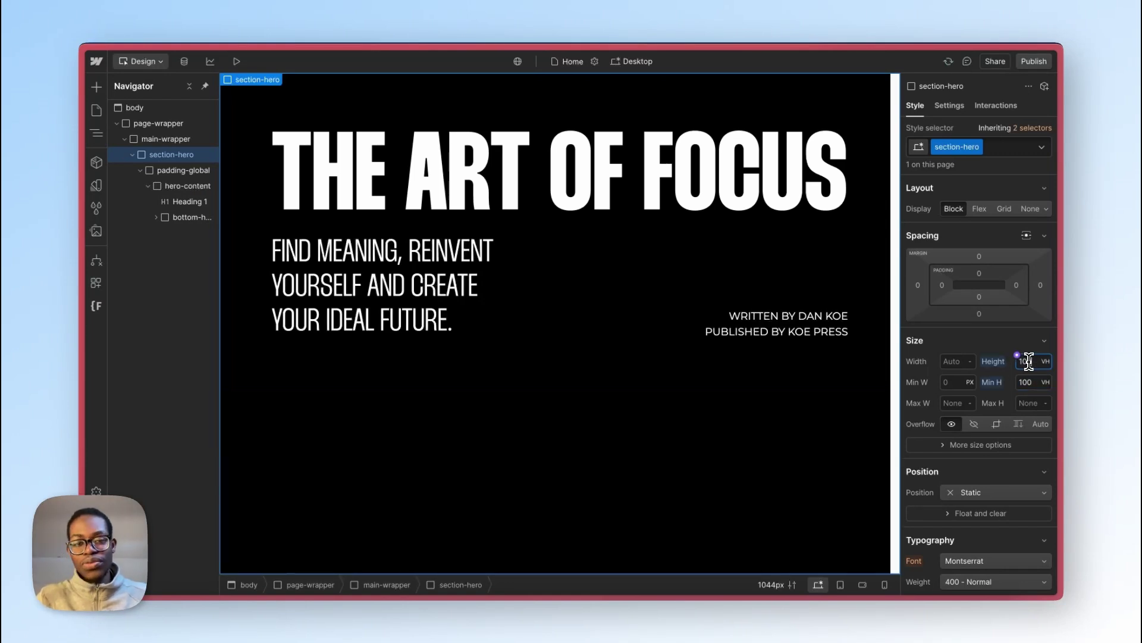
pyautogui.press('Return')
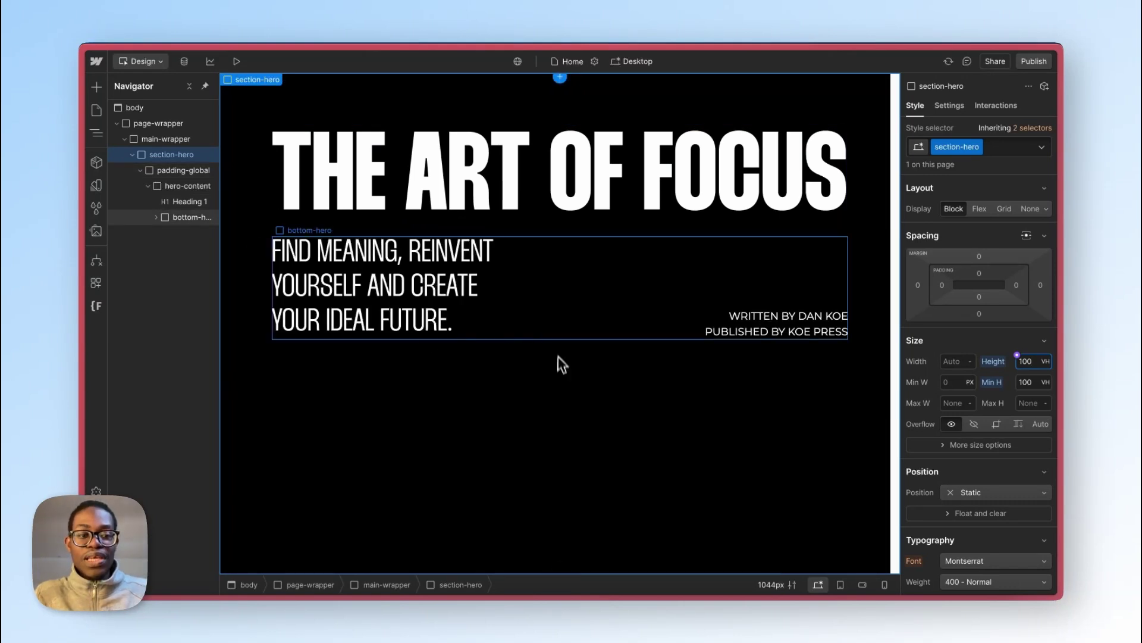
# Step: Add the padding-global and padding-section-medium classes to section-hero
pyautogui.click(180, 176)
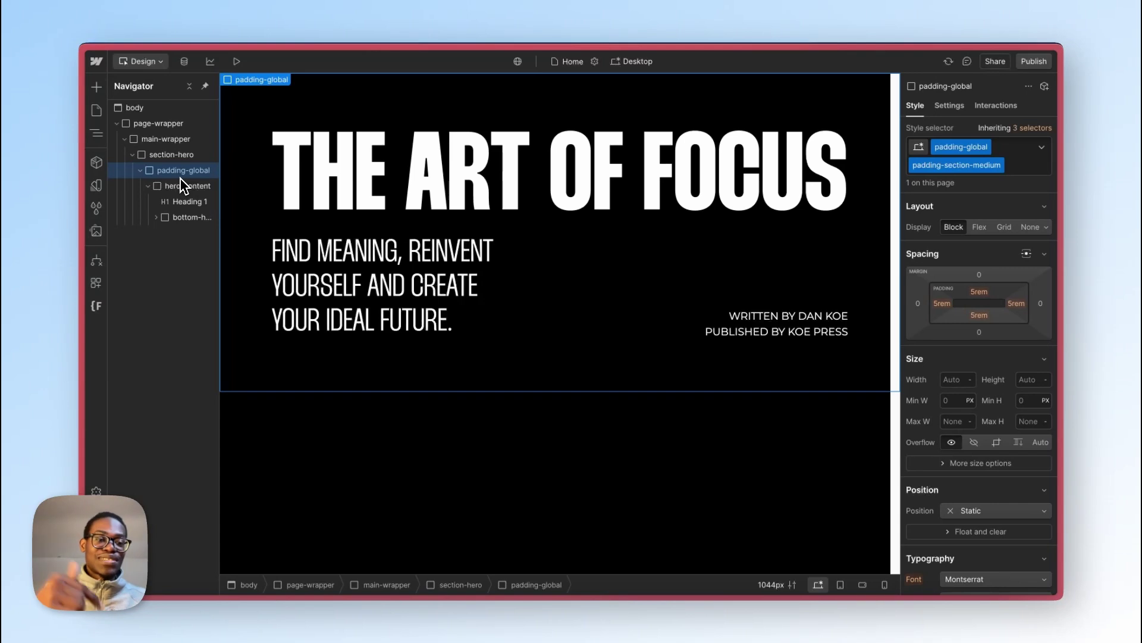
pyautogui.click(175, 156)
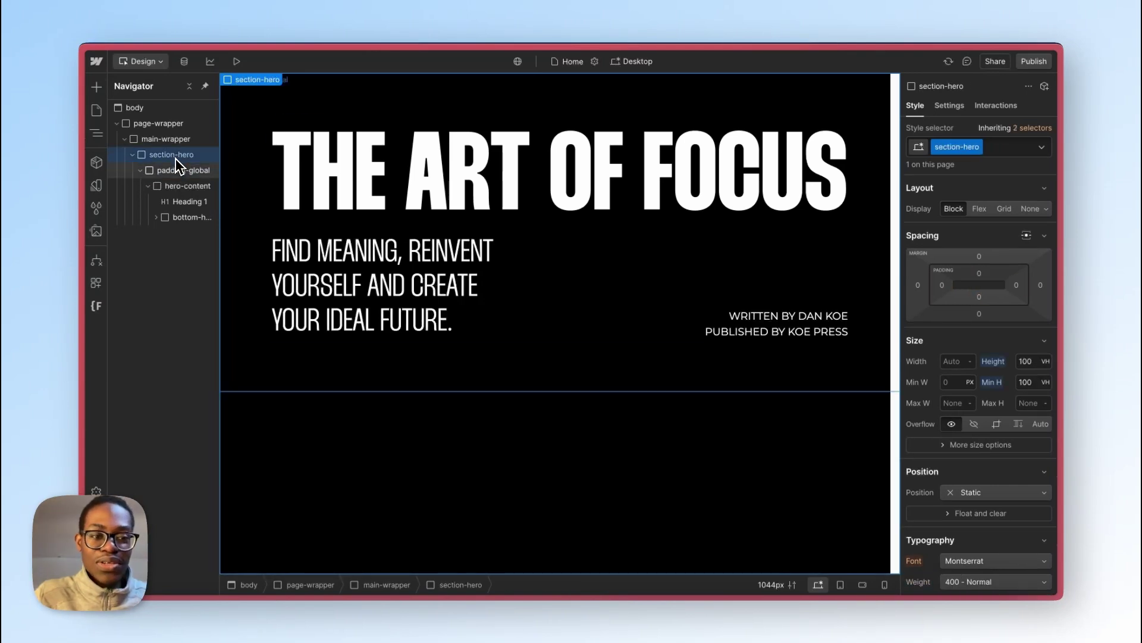
pyautogui.click(184, 171)
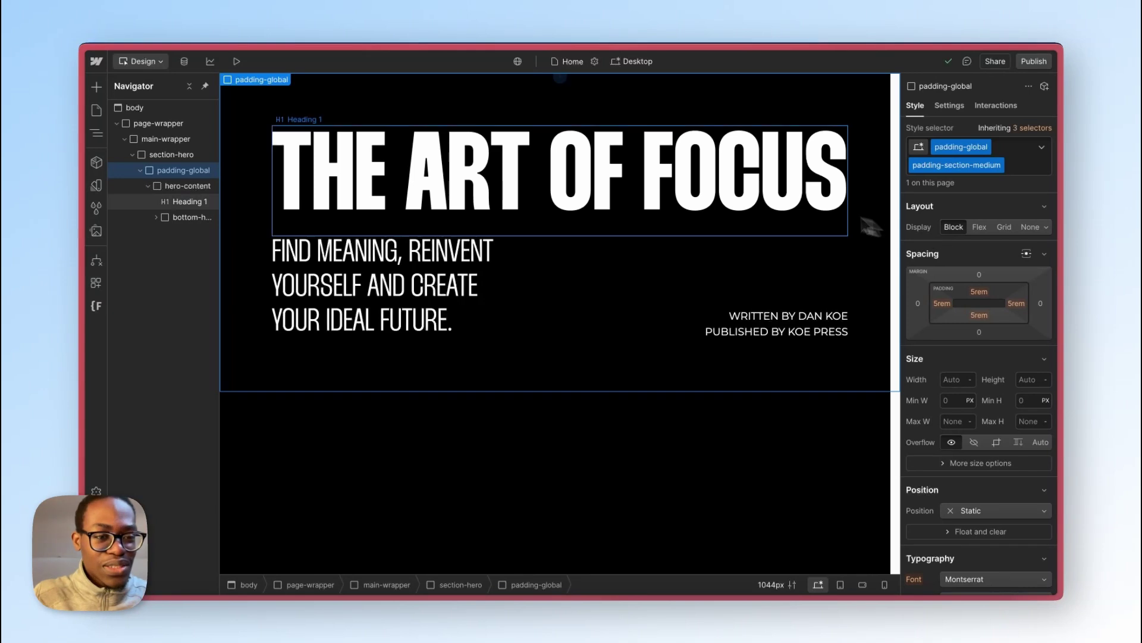
pyautogui.click(172, 159)
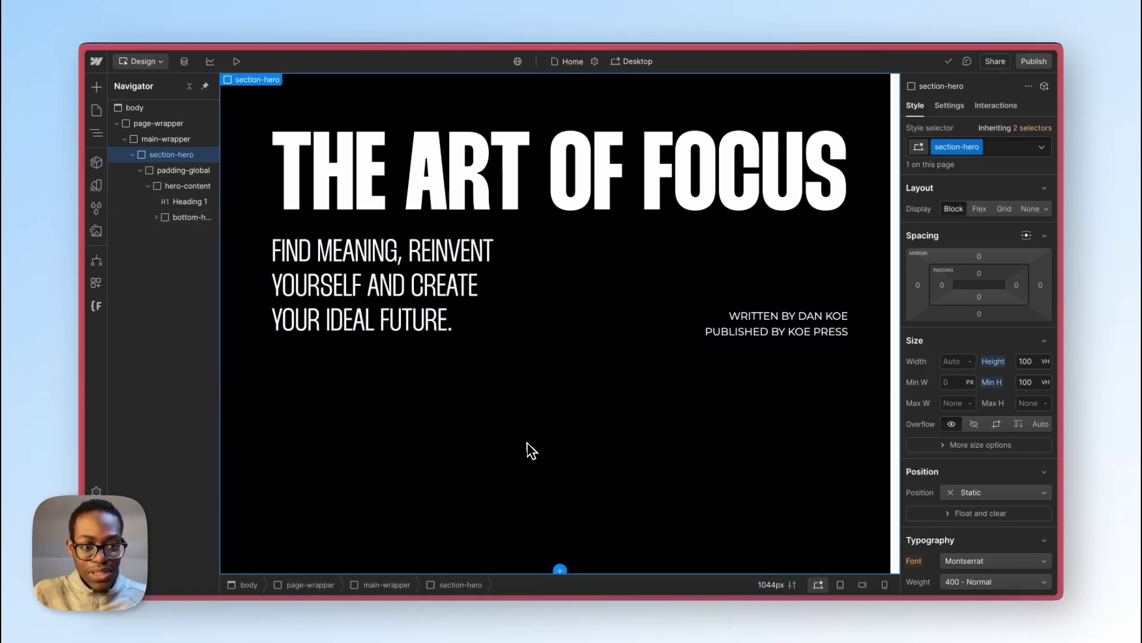
pyautogui.click(185, 177)
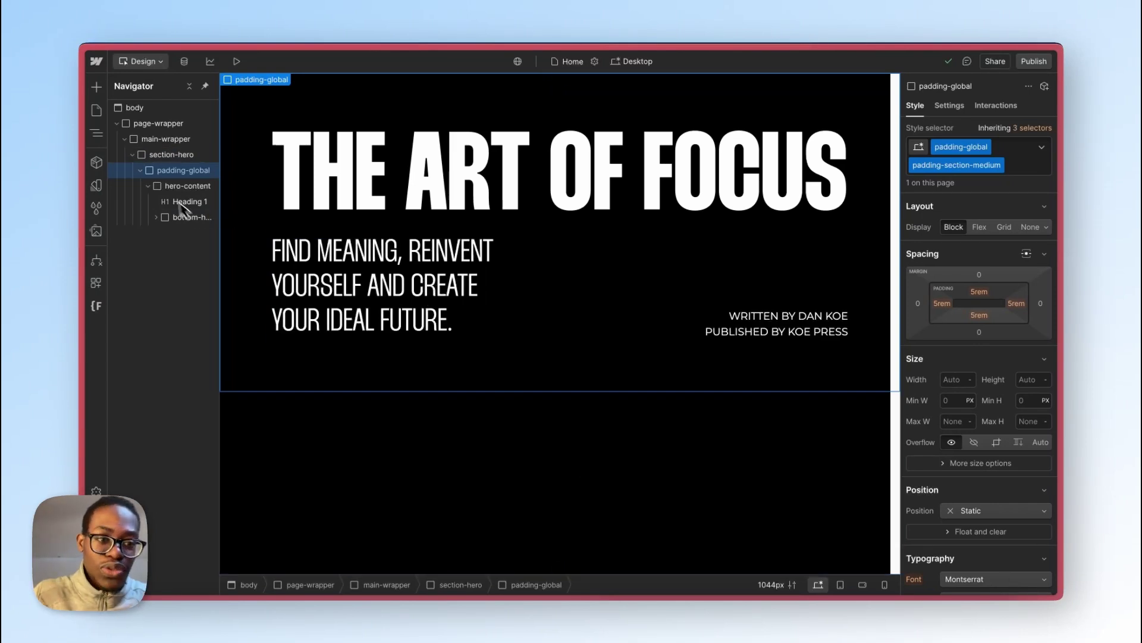
pyautogui.click(156, 156)
pyautogui.click(1003, 153)
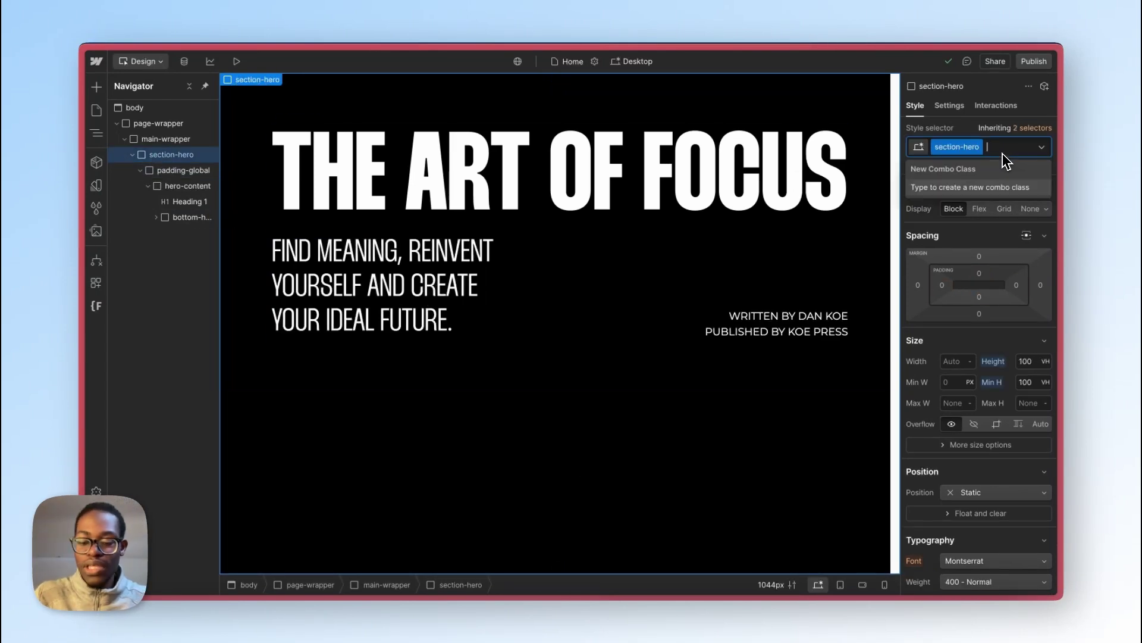
pyautogui.write('padding')
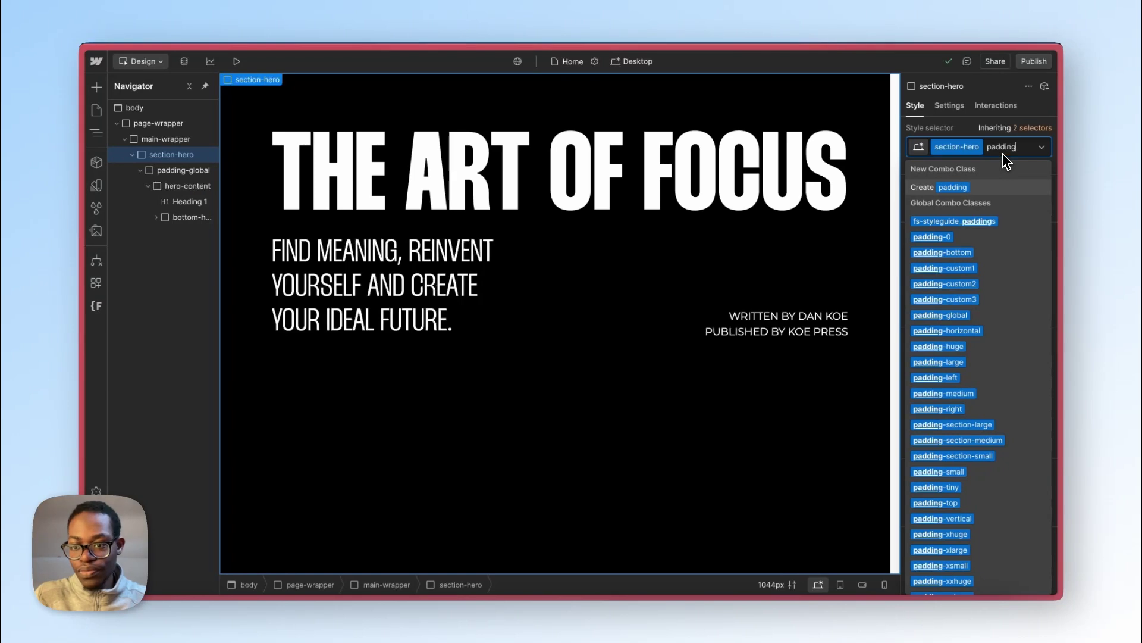
pyautogui.click(967, 315)
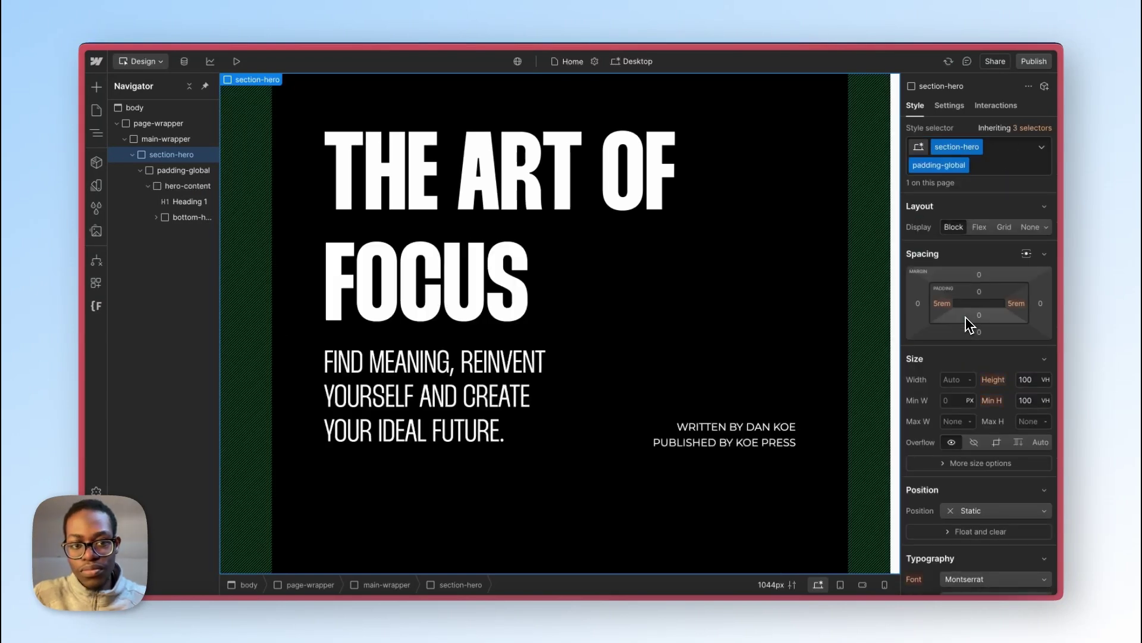
pyautogui.click(996, 167)
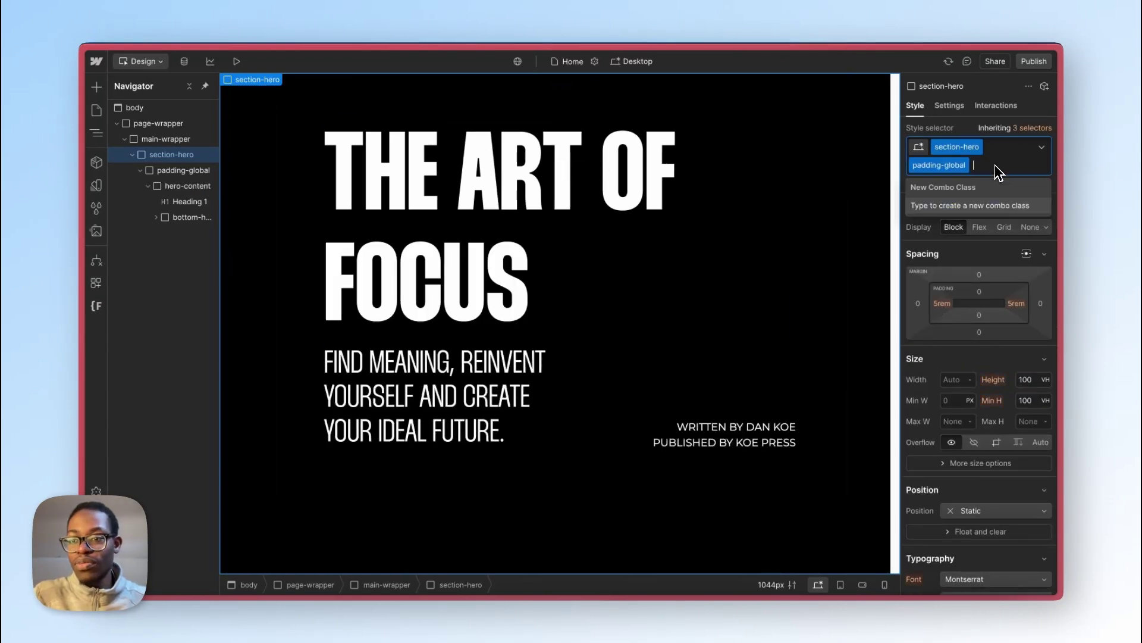
pyautogui.write('padding-sect')
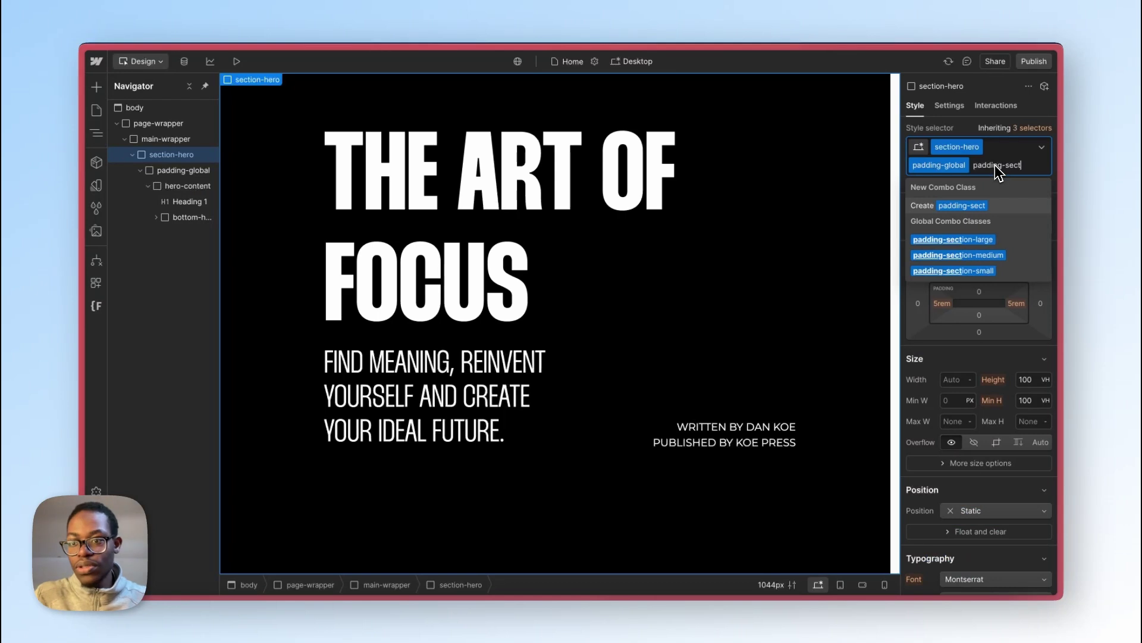
pyautogui.click(984, 255)
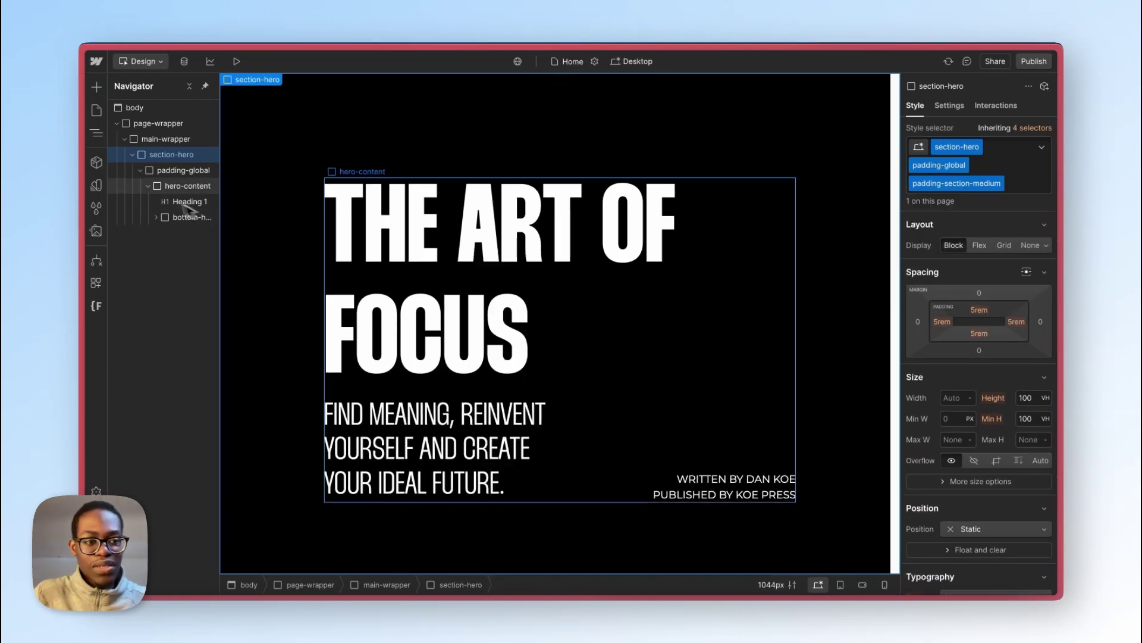
# Step: Move hero-content out of padding-global directly into section-hero and delete the emptied padding-global wrapper
pyautogui.moveTo(168, 195); pyautogui.dragTo(168, 172)
pyautogui.click(170, 192)
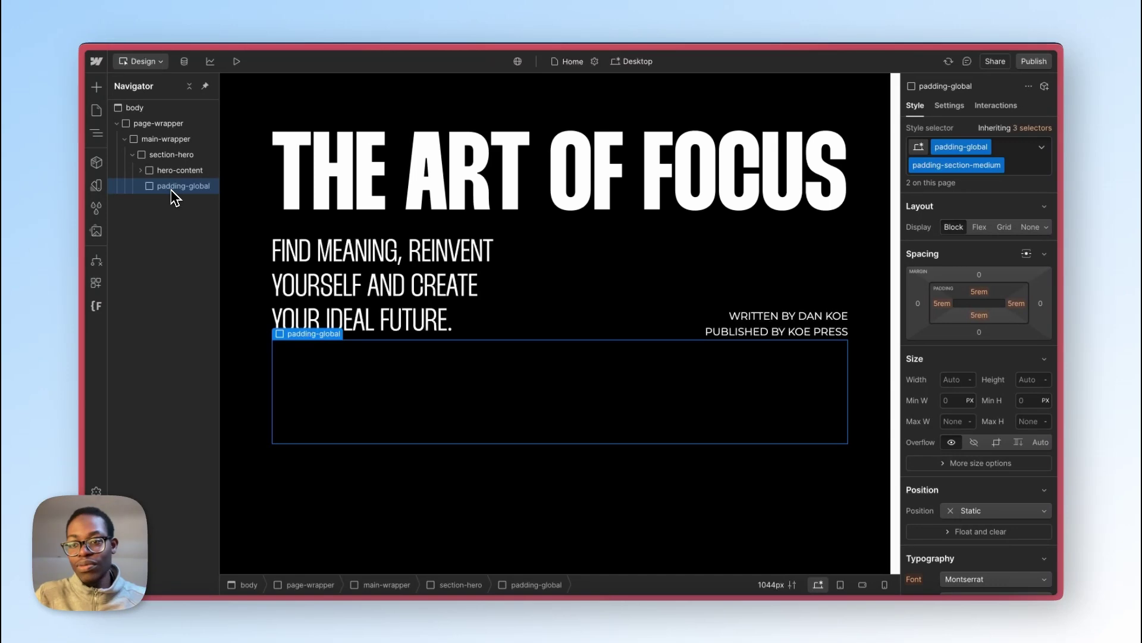
pyautogui.press('Delete')
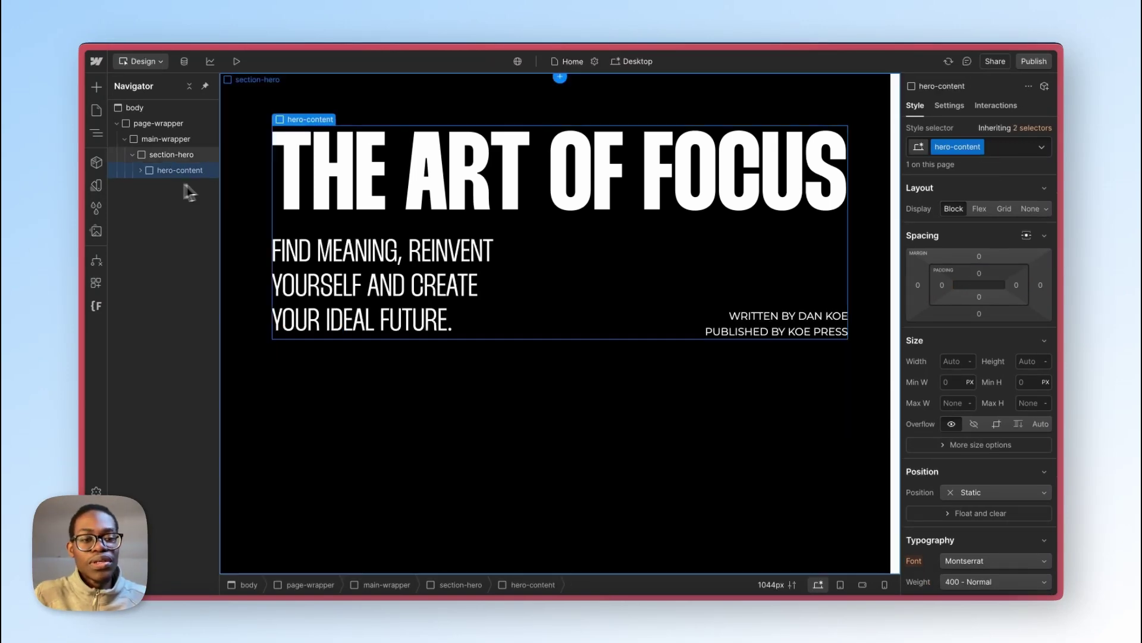
# Step: Set hero-content's height to 100%
pyautogui.click(170, 156)
pyautogui.click(169, 171)
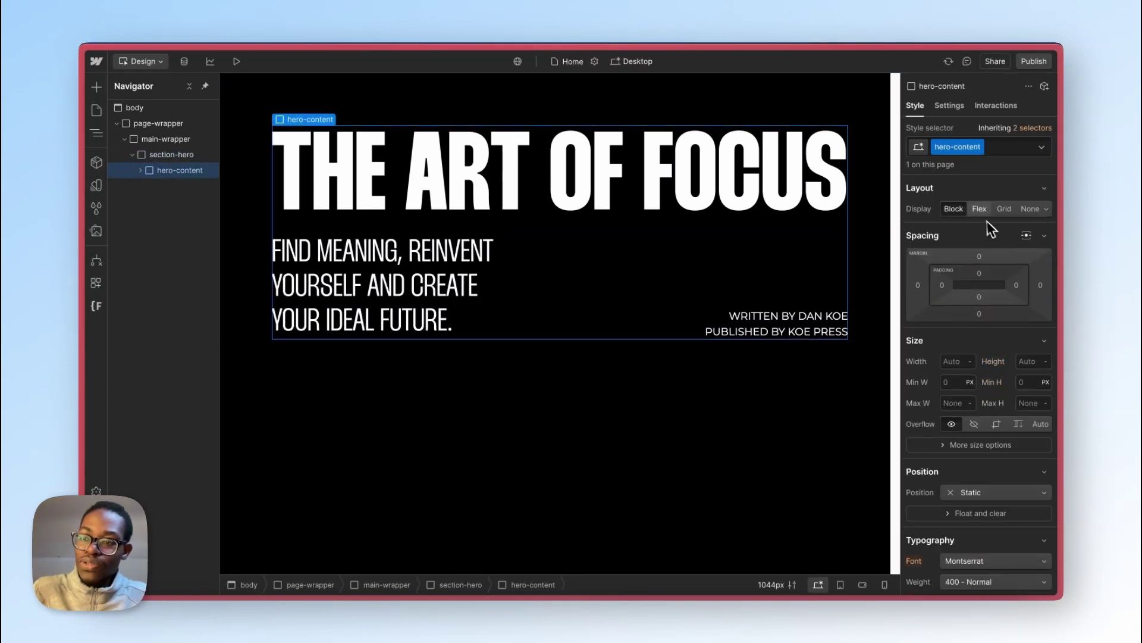
pyautogui.click(1039, 363)
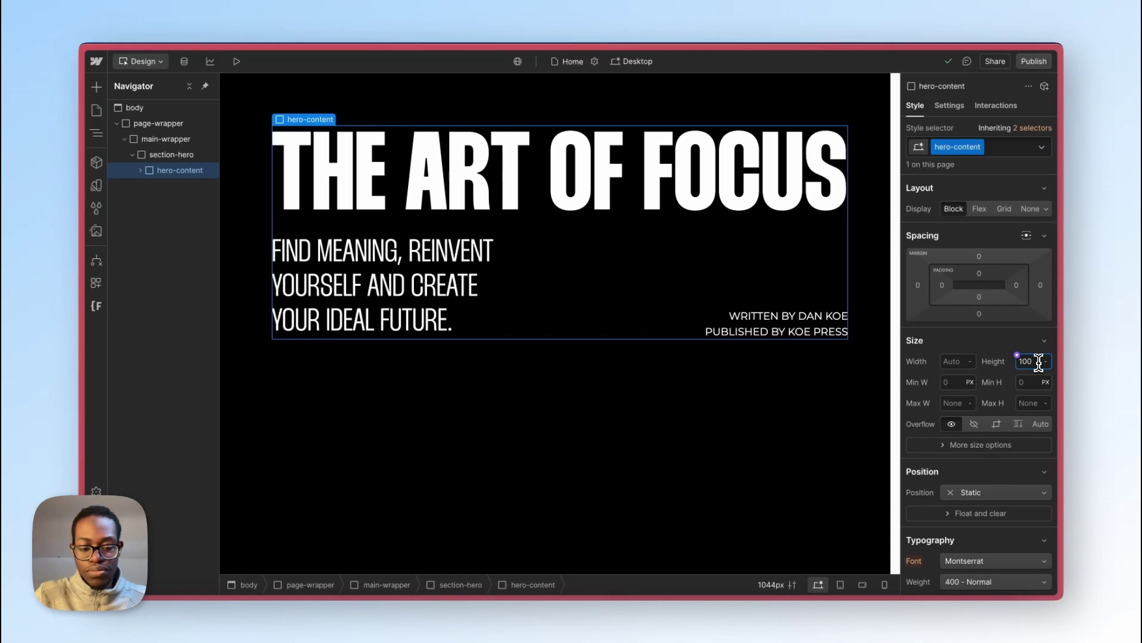
pyautogui.write('100%')
pyautogui.press('Return')
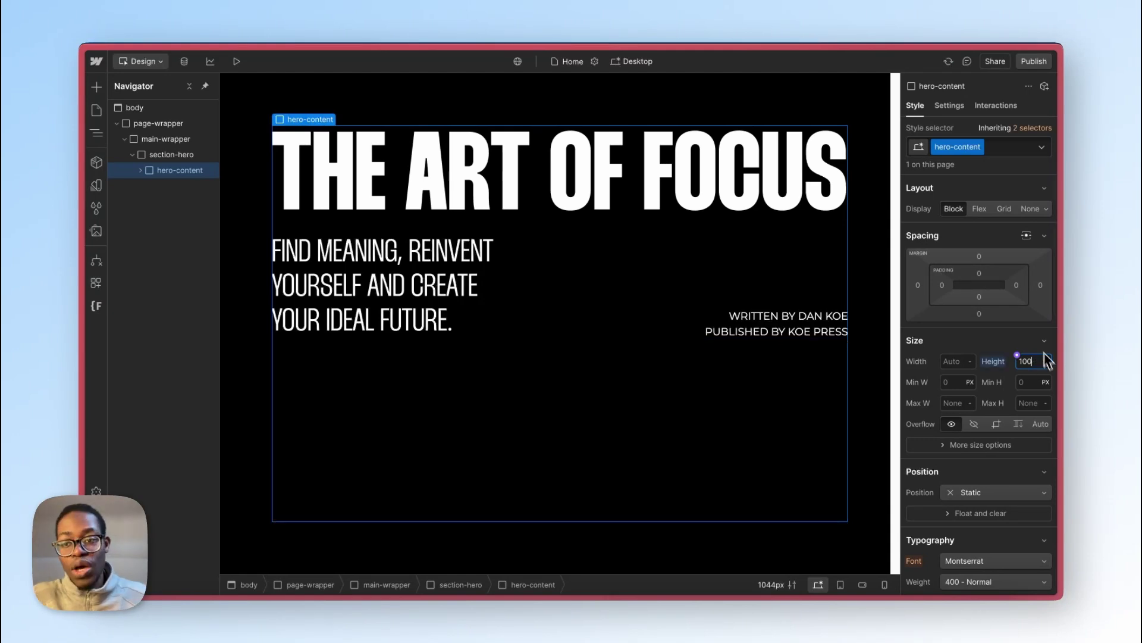
# Step: Make hero-content a vertical flex layout with its Y alignment set to Space between, and preview the page
pyautogui.click(981, 209)
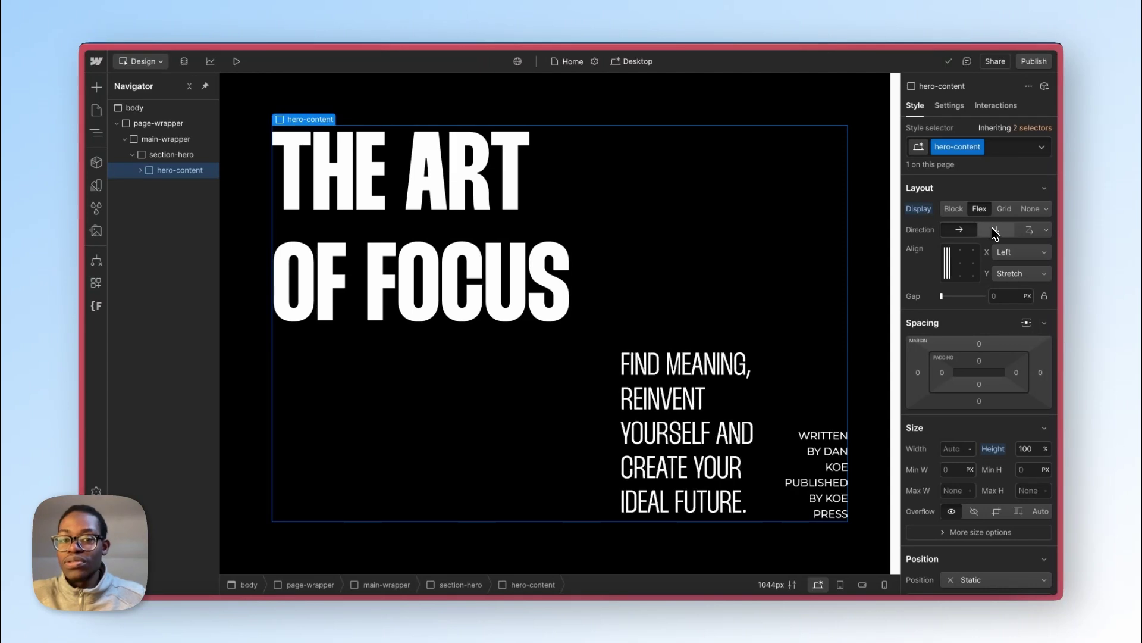
pyautogui.click(993, 232)
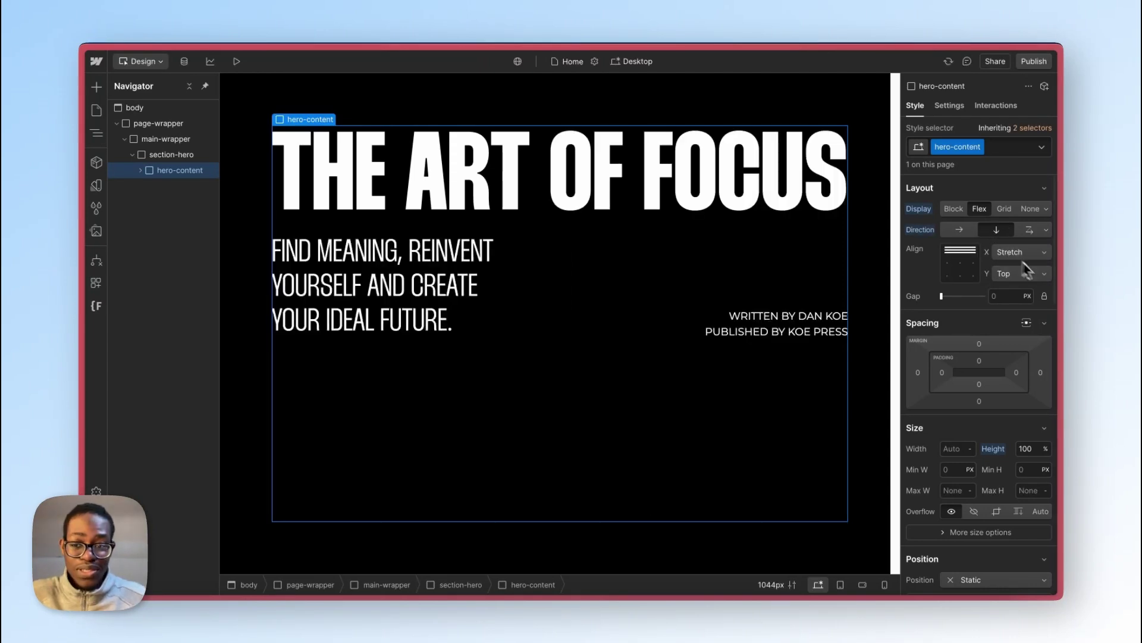
pyautogui.click(1035, 276)
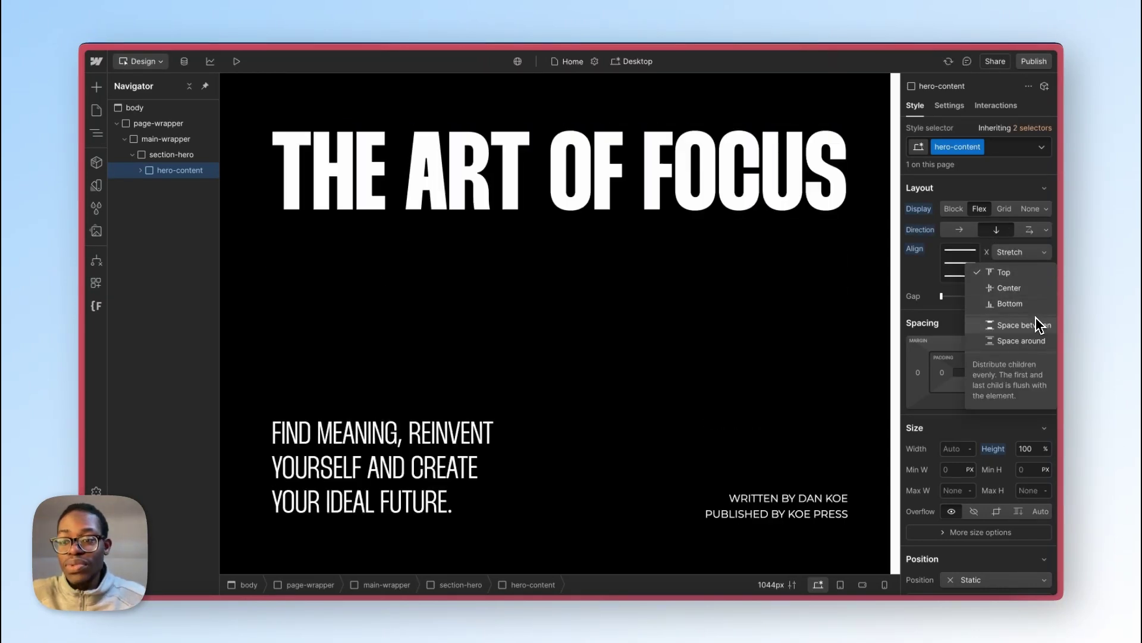
pyautogui.click(1037, 325)
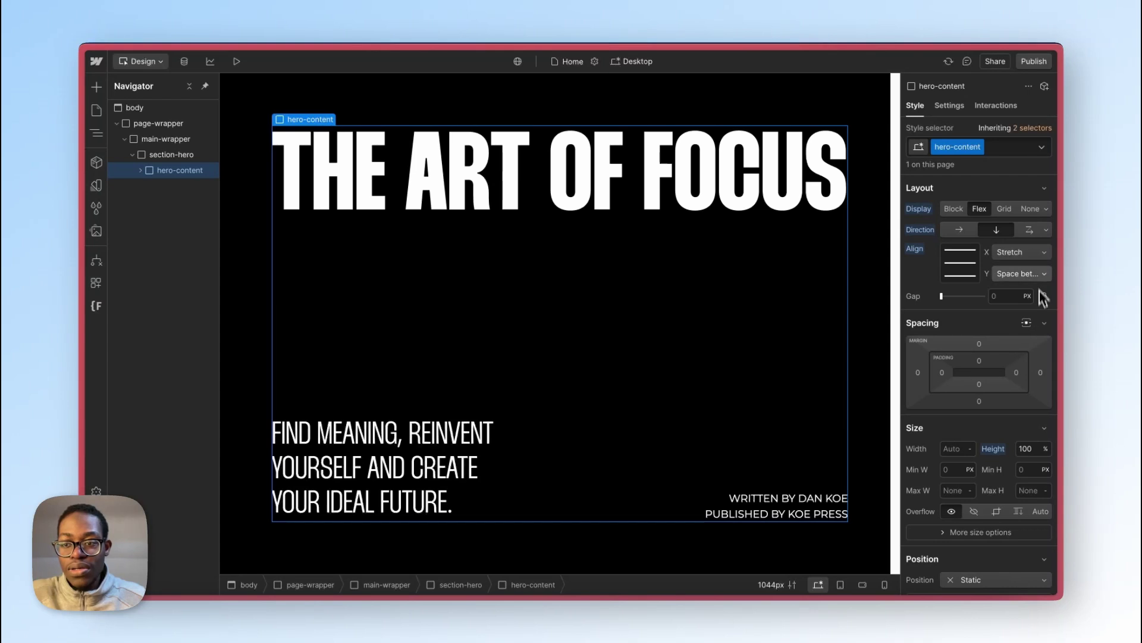
pyautogui.click(236, 63)
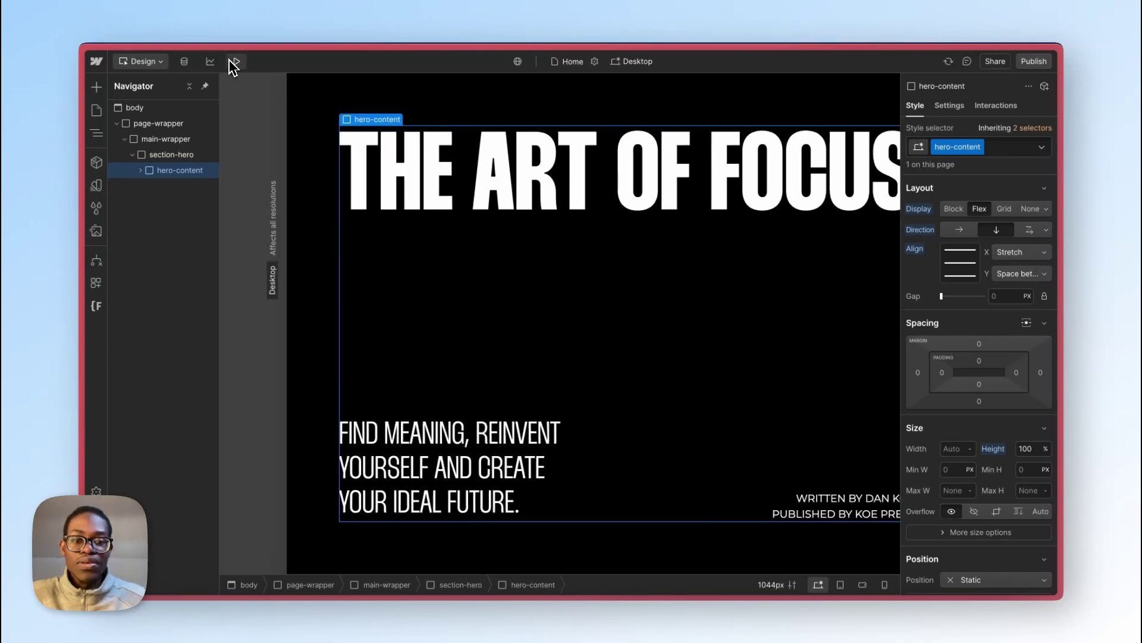
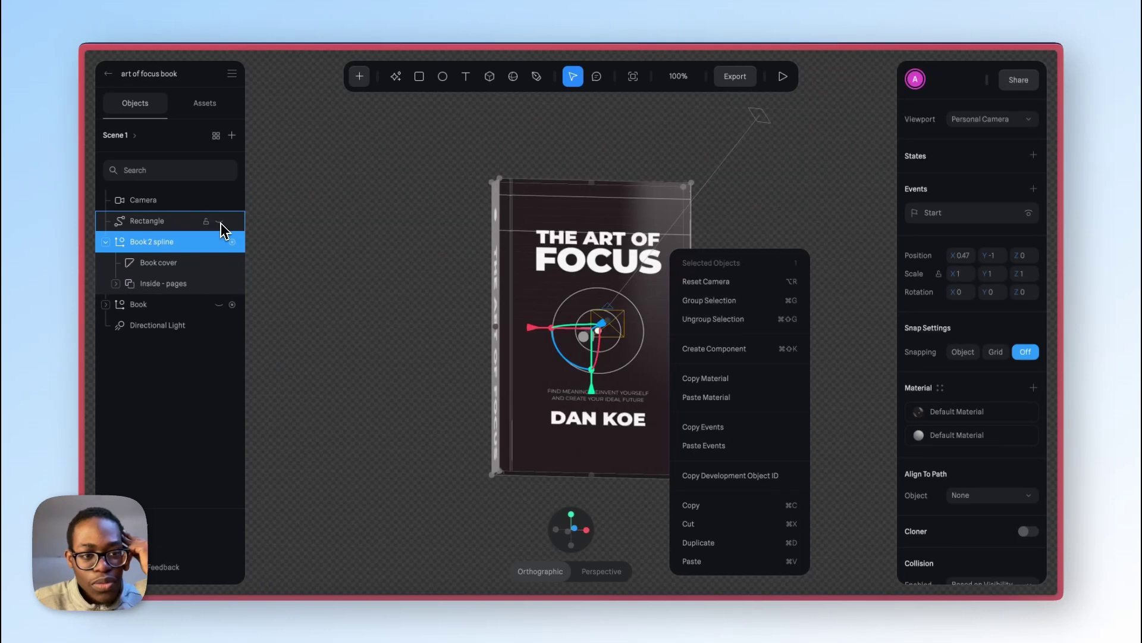
# Step: Switch to the art of focus book scene in Spline and delete the hidden Rectangle object
pyautogui.click(220, 221)
pyautogui.click(220, 222)
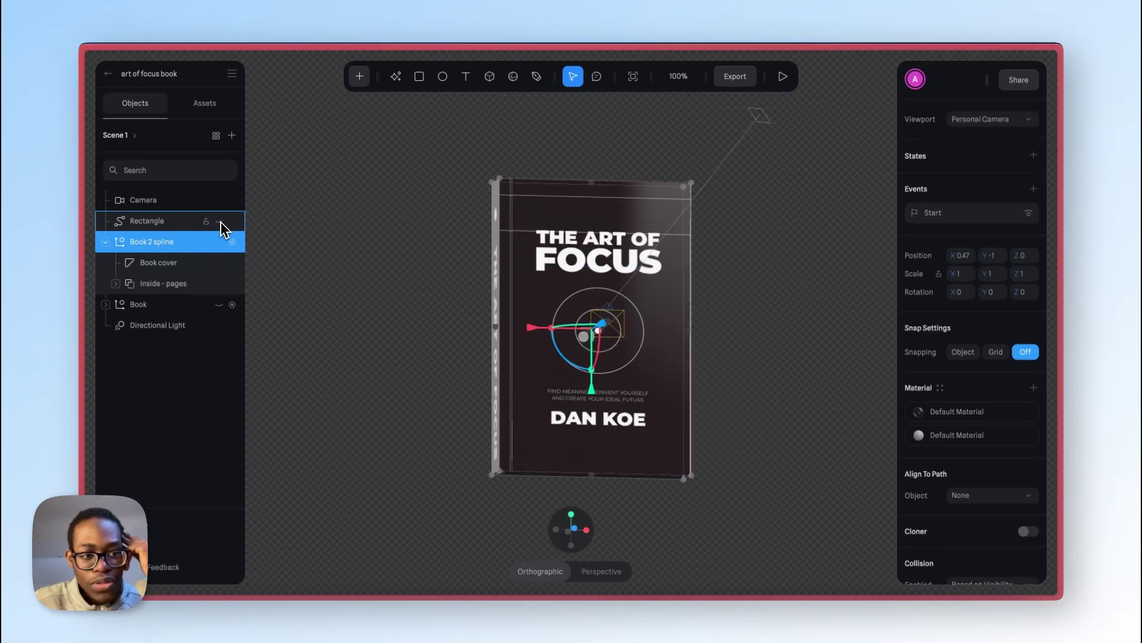
pyautogui.click(175, 226)
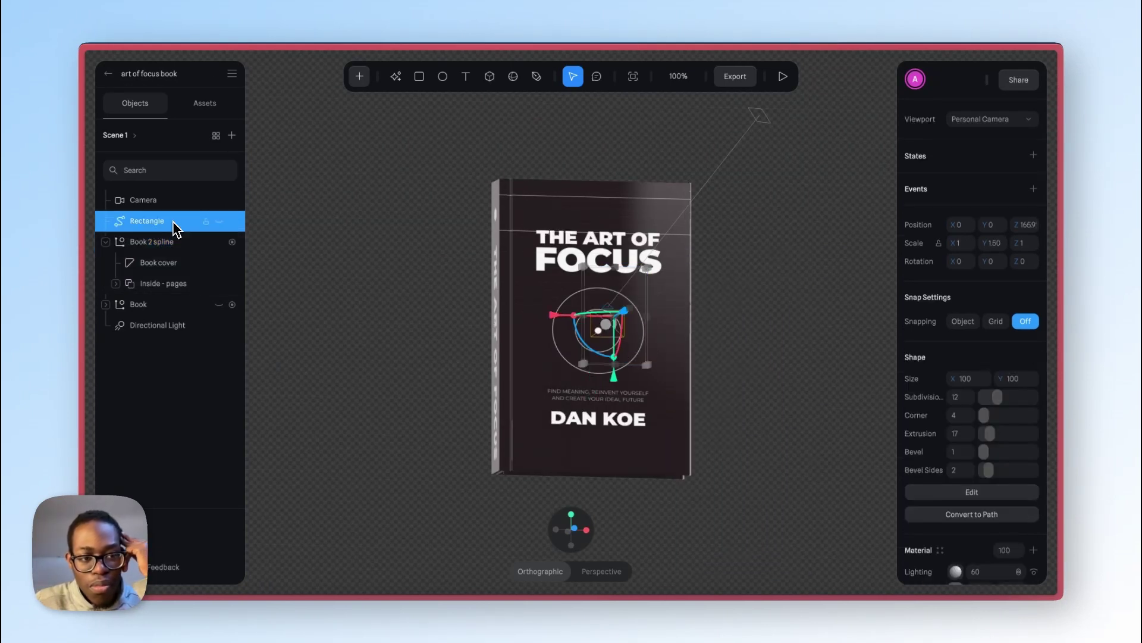
pyautogui.press('Delete')
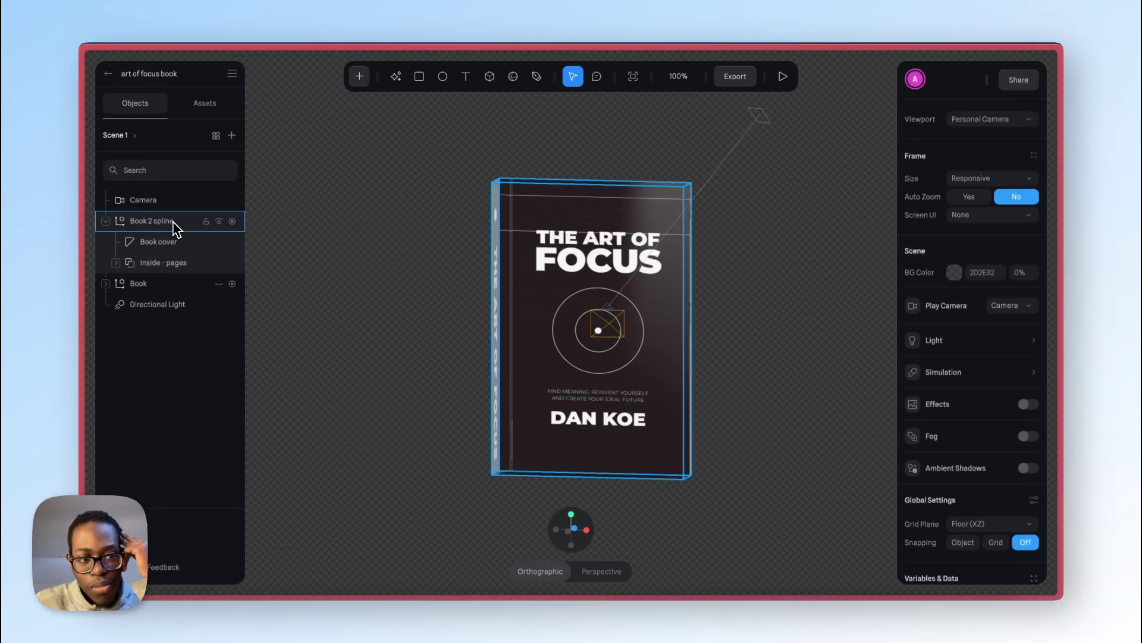
# Step: Check the hidden Book group's properties and collapse the Book 2 spline group in the object tree
pyautogui.click(174, 223)
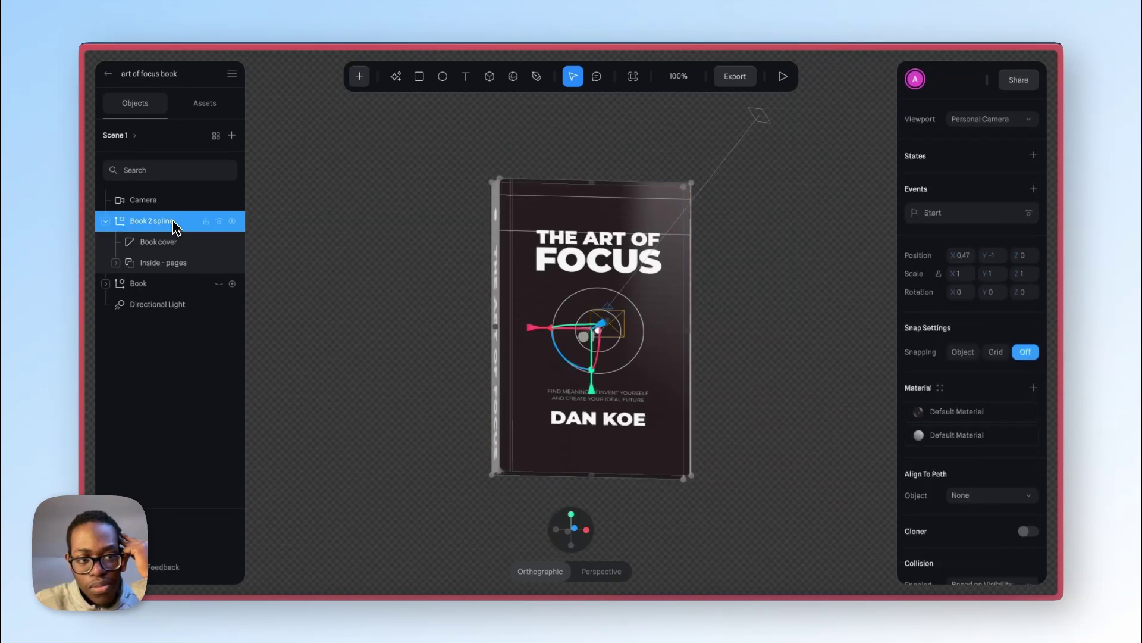
pyautogui.click(219, 284)
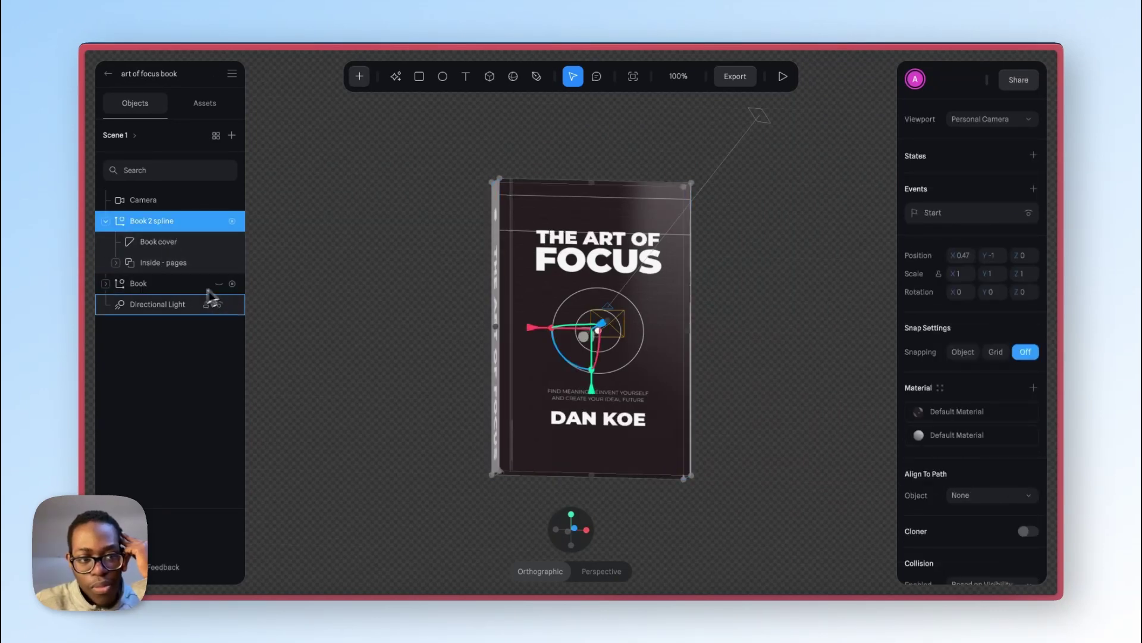
pyautogui.click(159, 284)
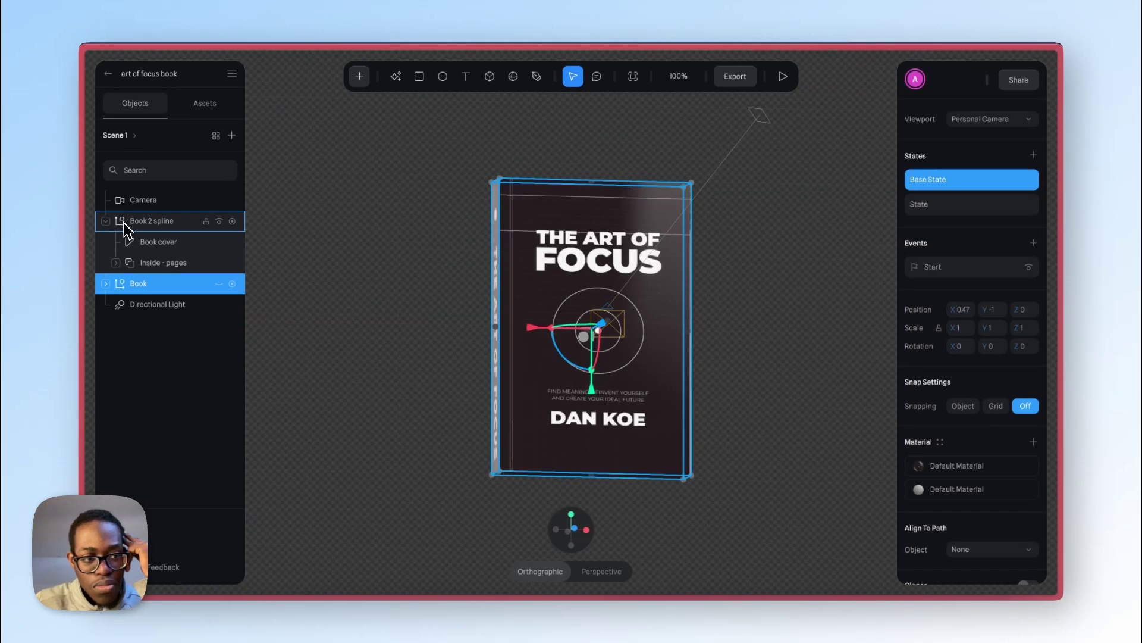
pyautogui.click(107, 222)
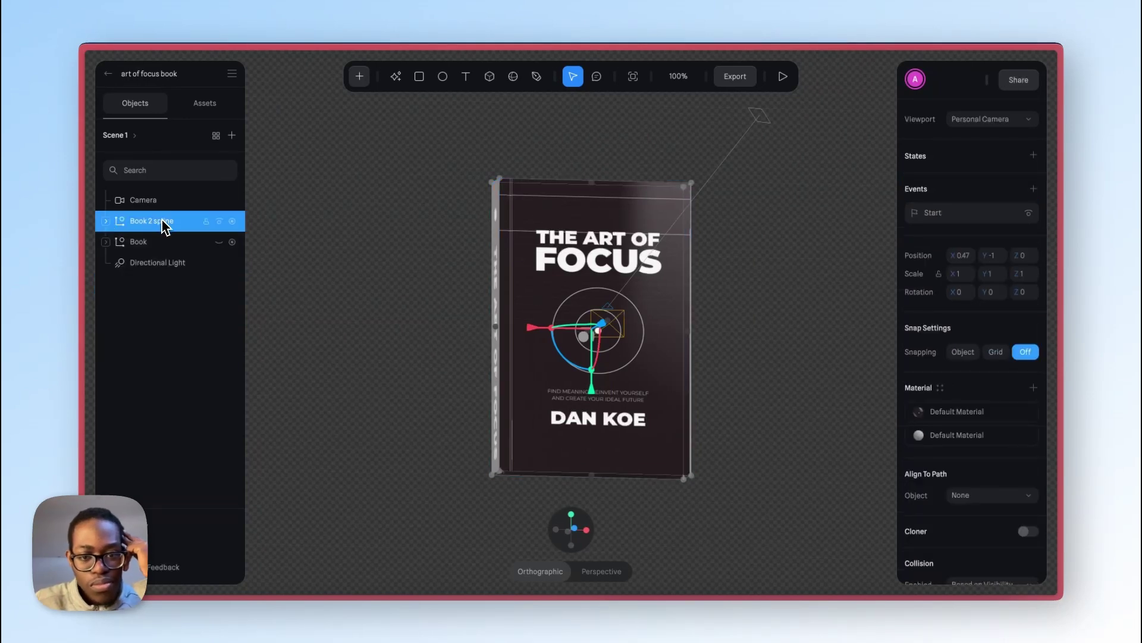
# Step: Set the Book 2 spline group's position to X 0 and Y 0
pyautogui.rightClick(190, 224)
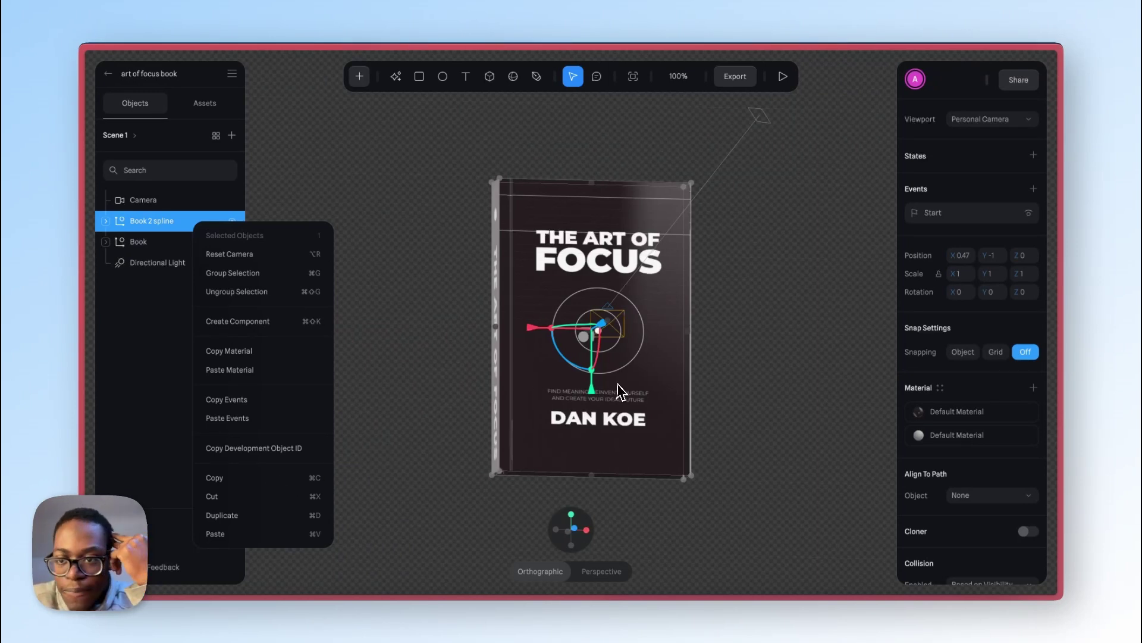
pyautogui.click(968, 258)
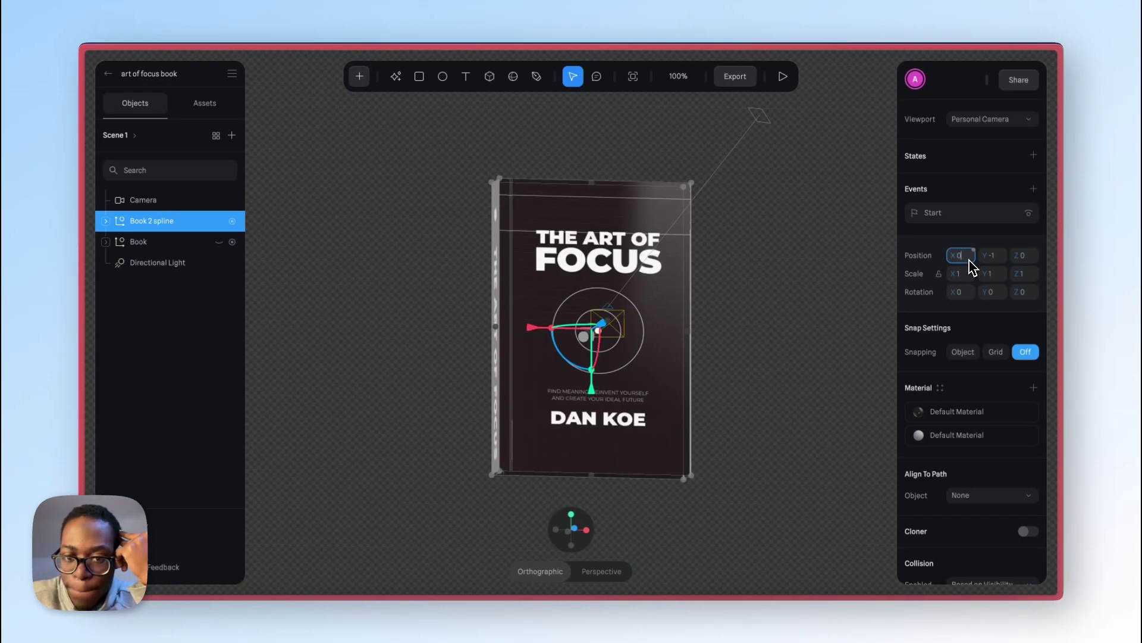
pyautogui.write('0')
pyautogui.press('Return')
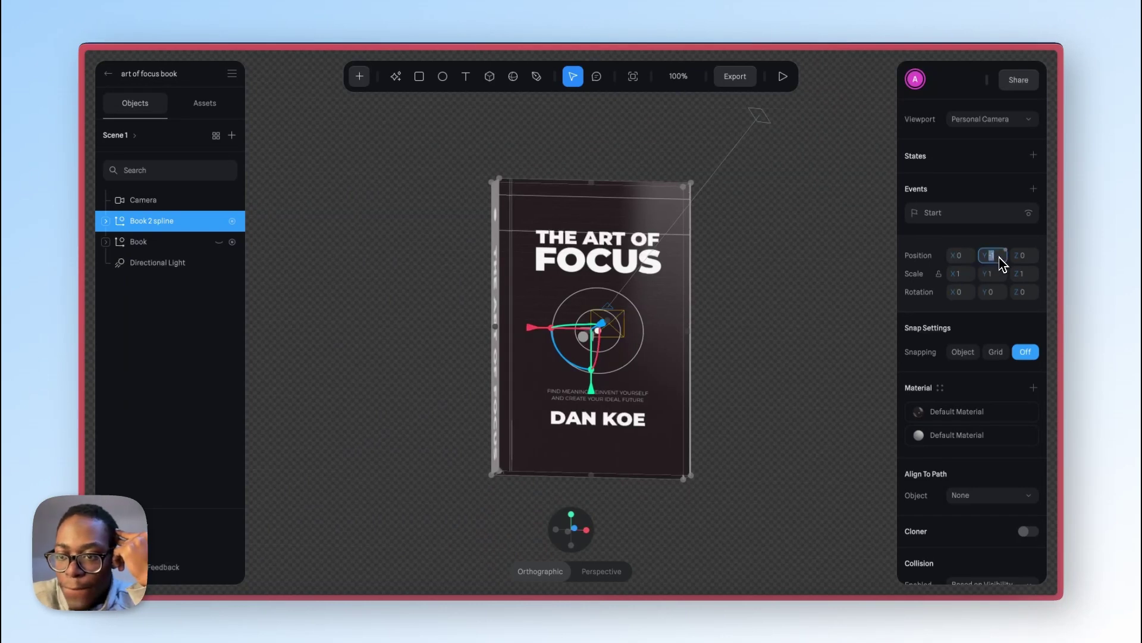
pyautogui.click(1000, 258)
pyautogui.write('0')
pyautogui.press('Return')
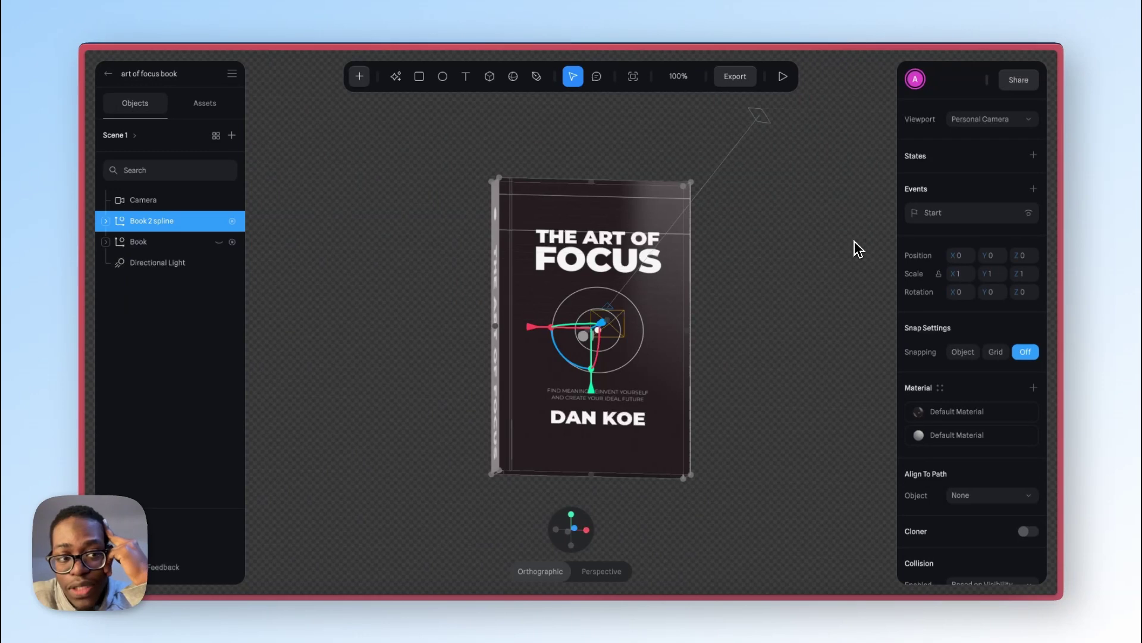
# Step: Reset the personal camera and try moving the directional light, undoing the move
pyautogui.rightClick(814, 281)
pyautogui.click(833, 292)
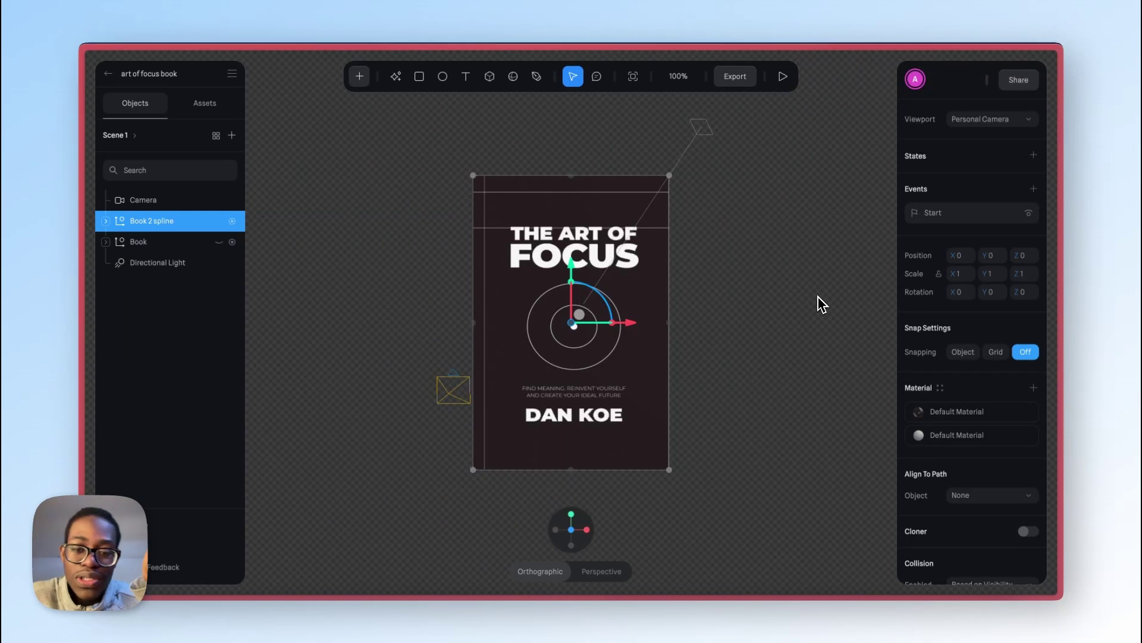
pyautogui.click(704, 128)
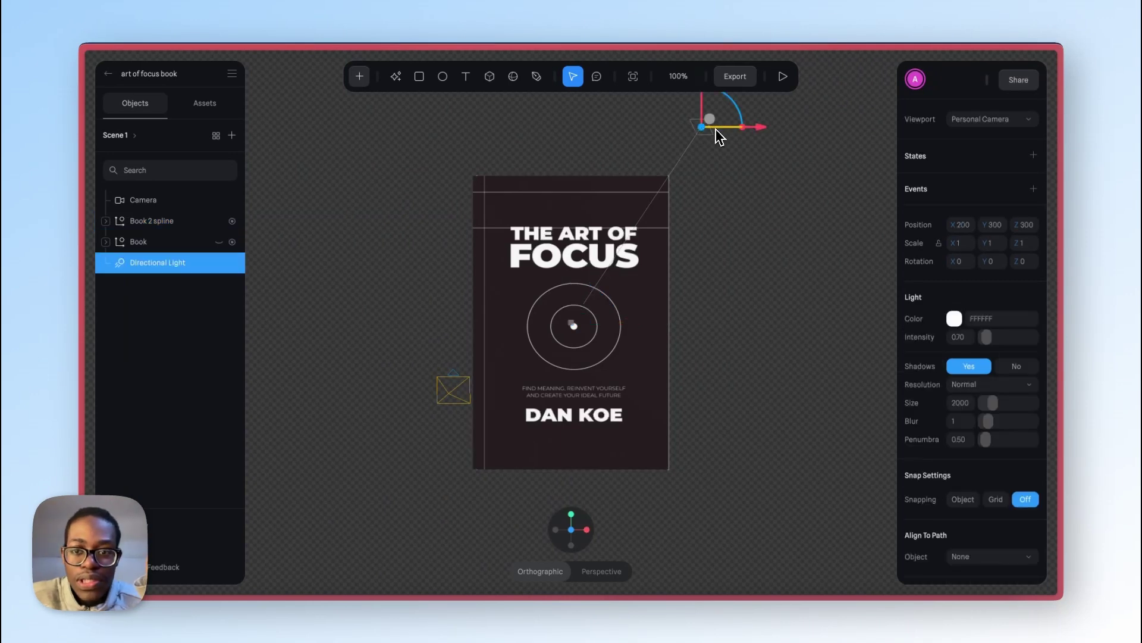
pyautogui.moveTo(714, 126); pyautogui.dragTo(697, 244)
pyautogui.press('super+z')
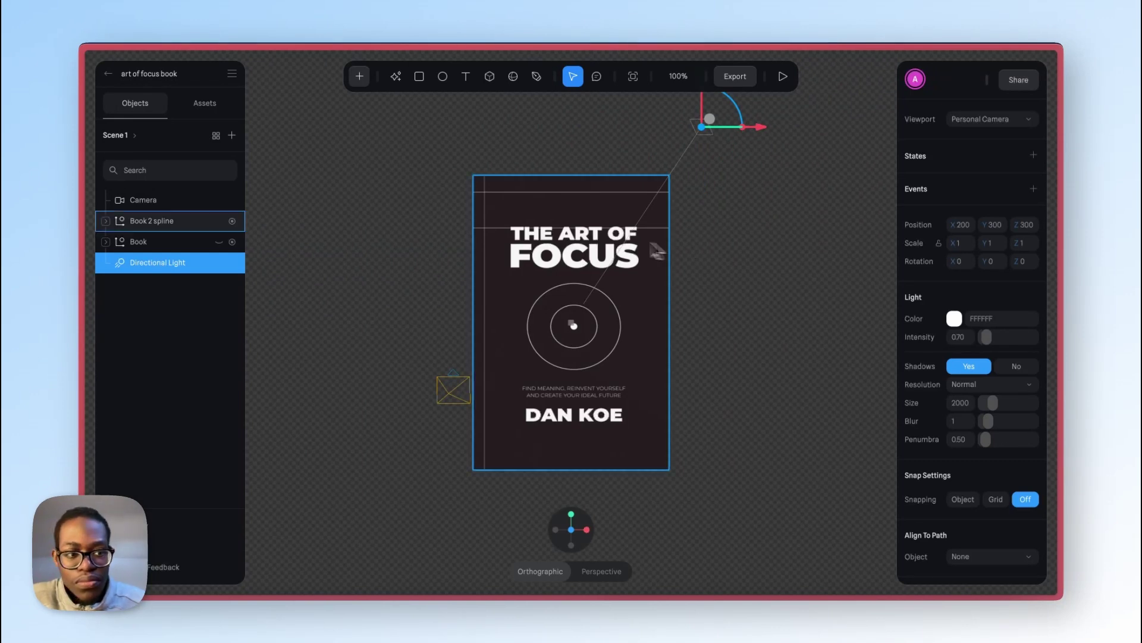
# Step: Switch the viewport to the scene's Camera and reset that camera
pyautogui.click(958, 122)
pyautogui.click(959, 105)
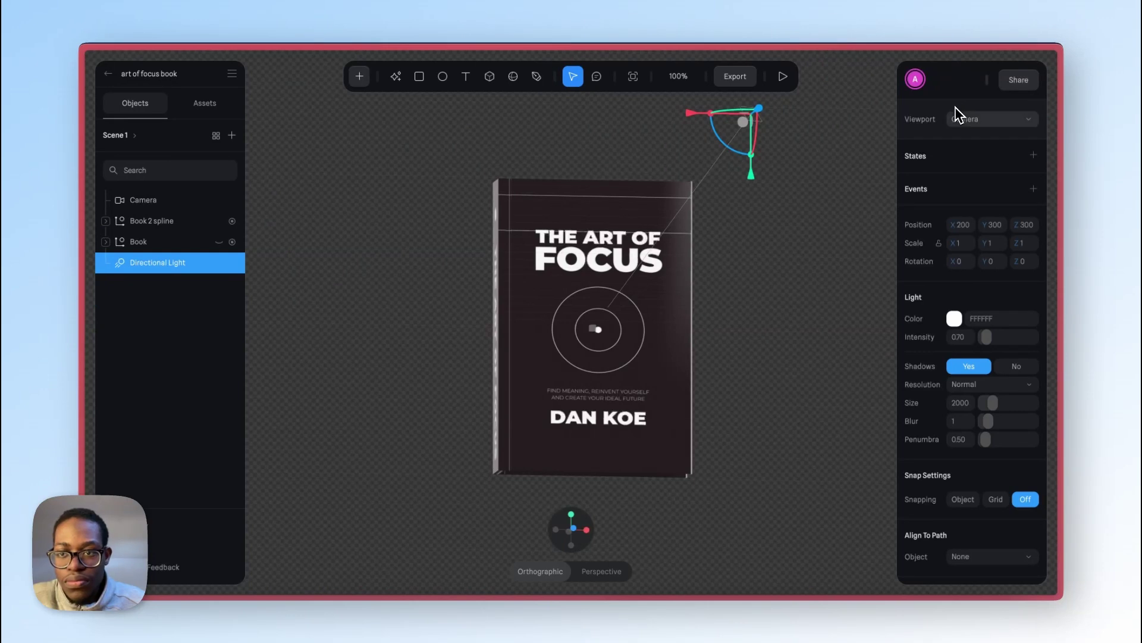
pyautogui.rightClick(833, 255)
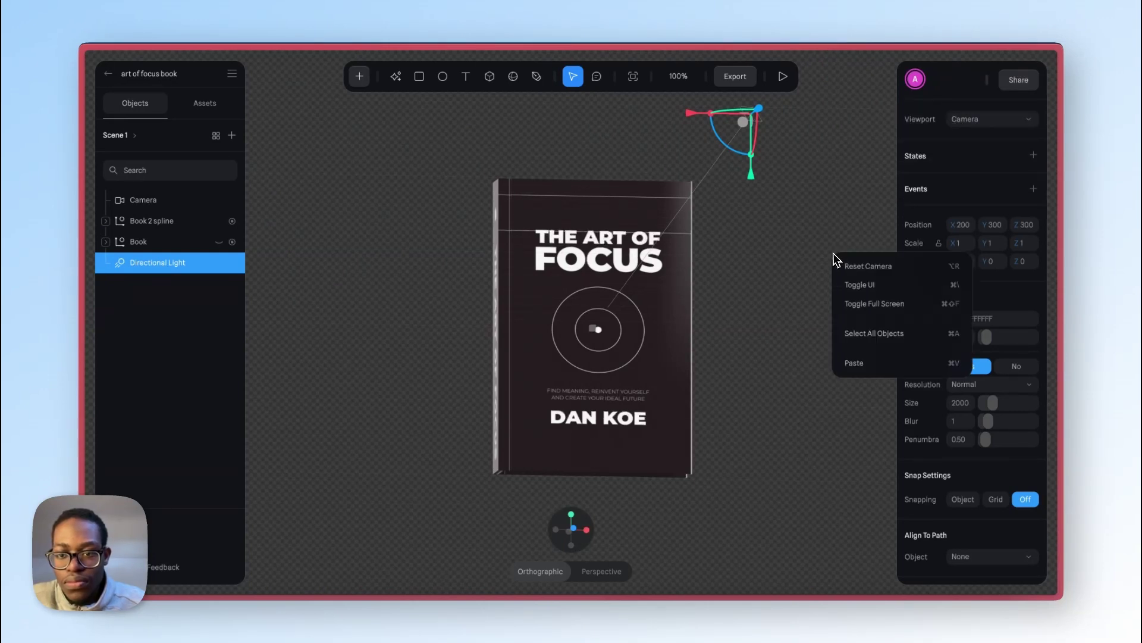
pyautogui.click(839, 264)
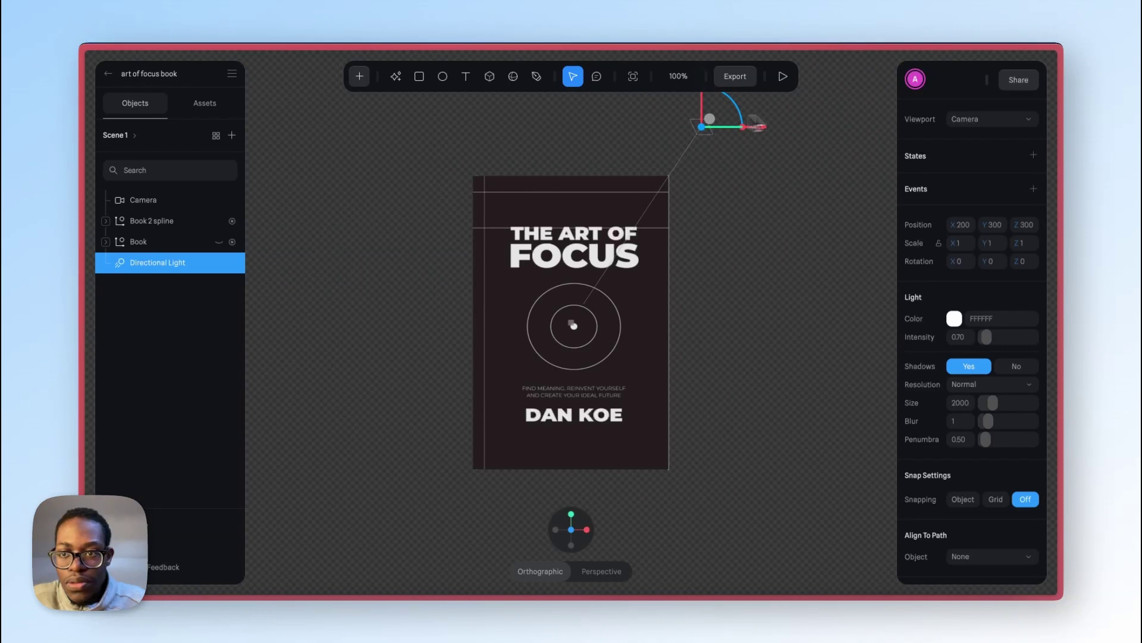
# Step: Switch to the Personal Camera viewport and move the directional light to about X 253 and Y 220
pyautogui.click(997, 120)
pyautogui.click(998, 140)
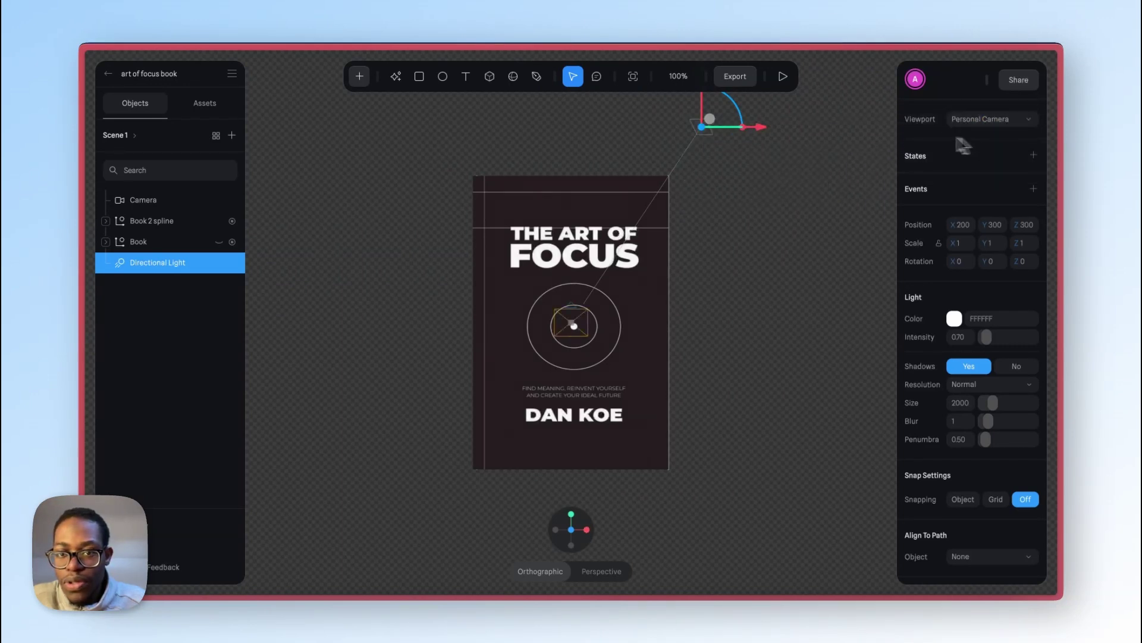
pyautogui.scroll(-3, 745, 181)
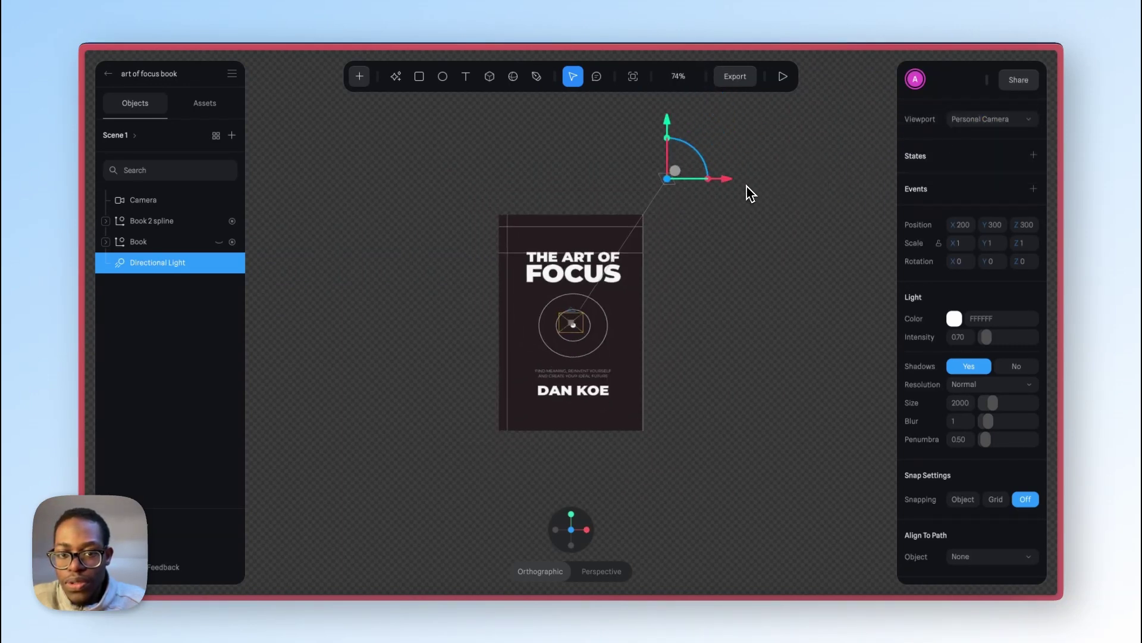
pyautogui.moveTo(745, 184); pyautogui.dragTo(787, 237)
pyautogui.scroll(-2, 738, 190)
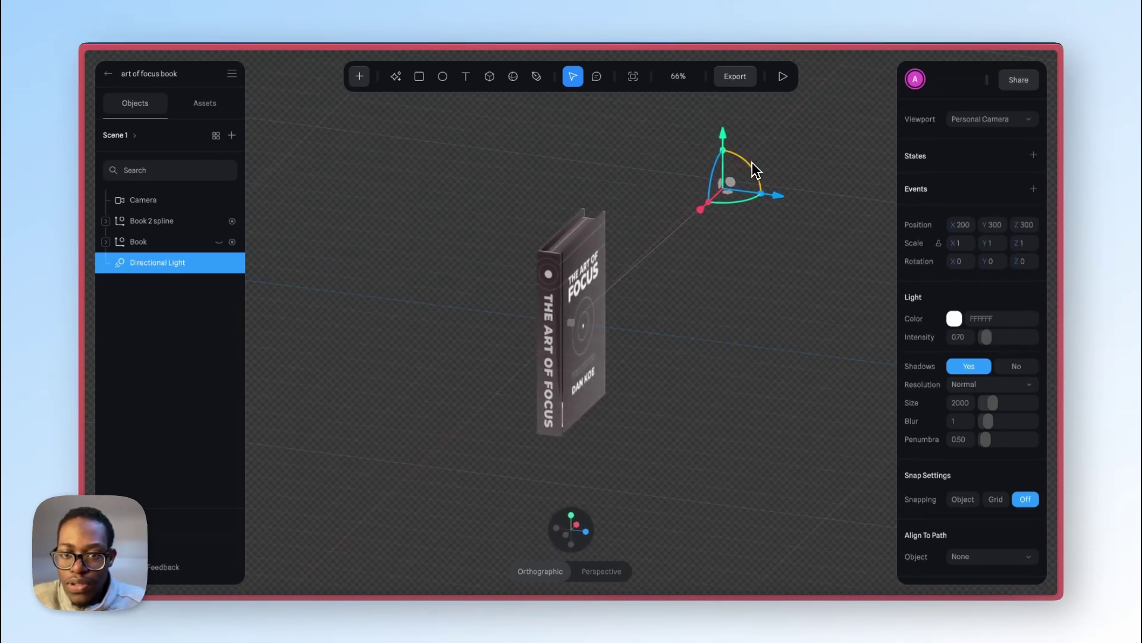
pyautogui.moveTo(723, 140); pyautogui.dragTo(726, 177)
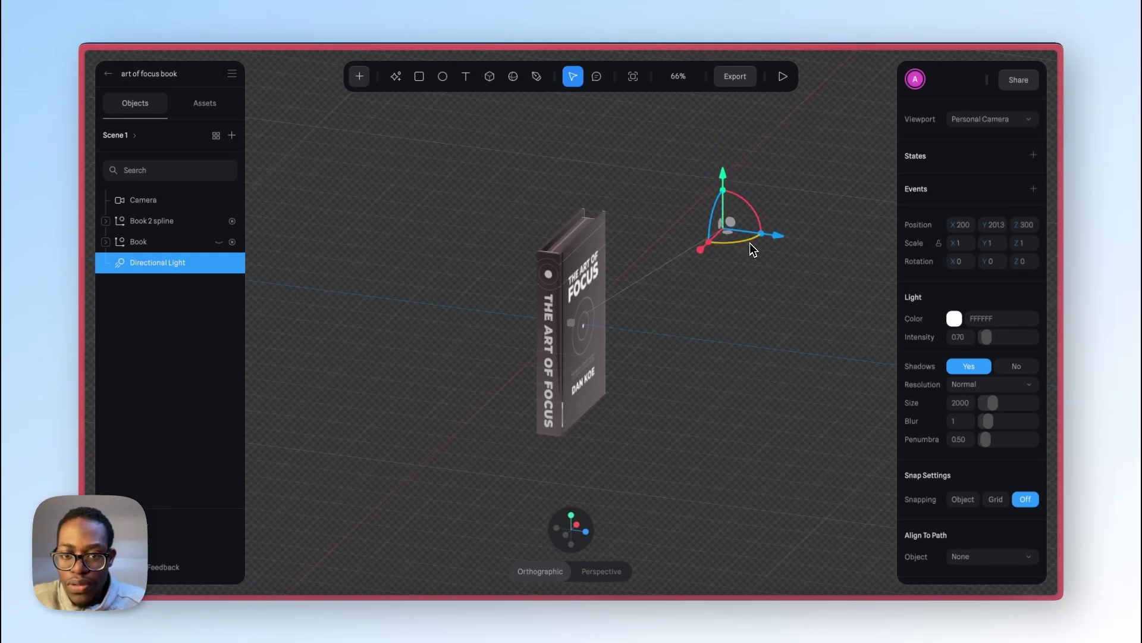
pyautogui.moveTo(750, 241); pyautogui.dragTo(675, 272)
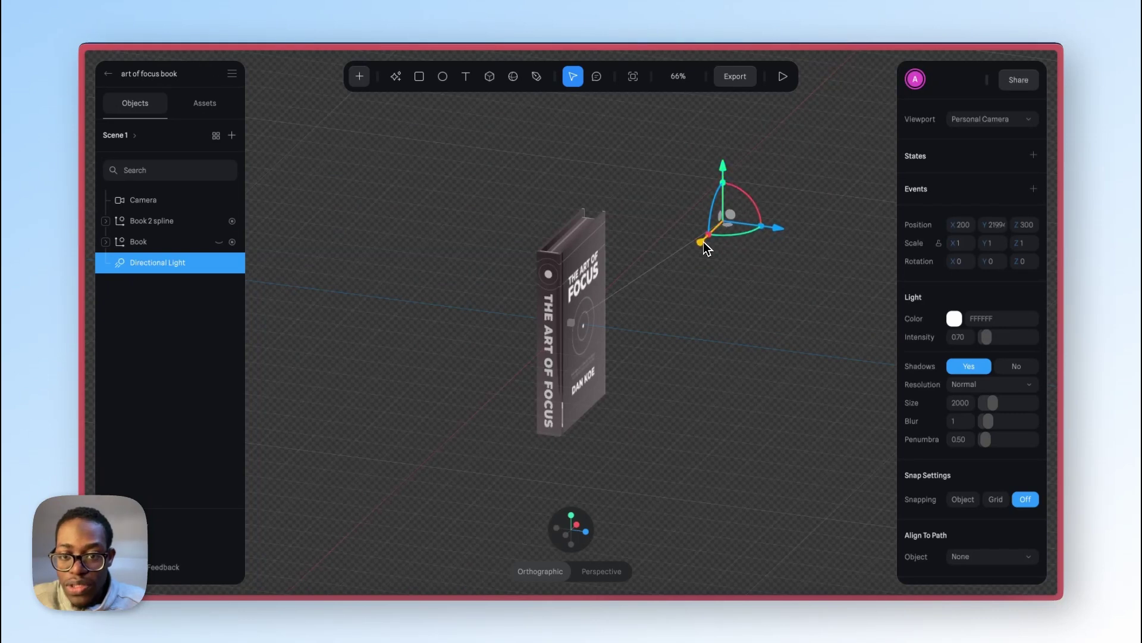
pyautogui.moveTo(706, 242); pyautogui.dragTo(711, 237)
# Step: Return the viewport to Camera and orbit it slightly sideways so the book's spine shows with the cover kept level
pyautogui.click(982, 119)
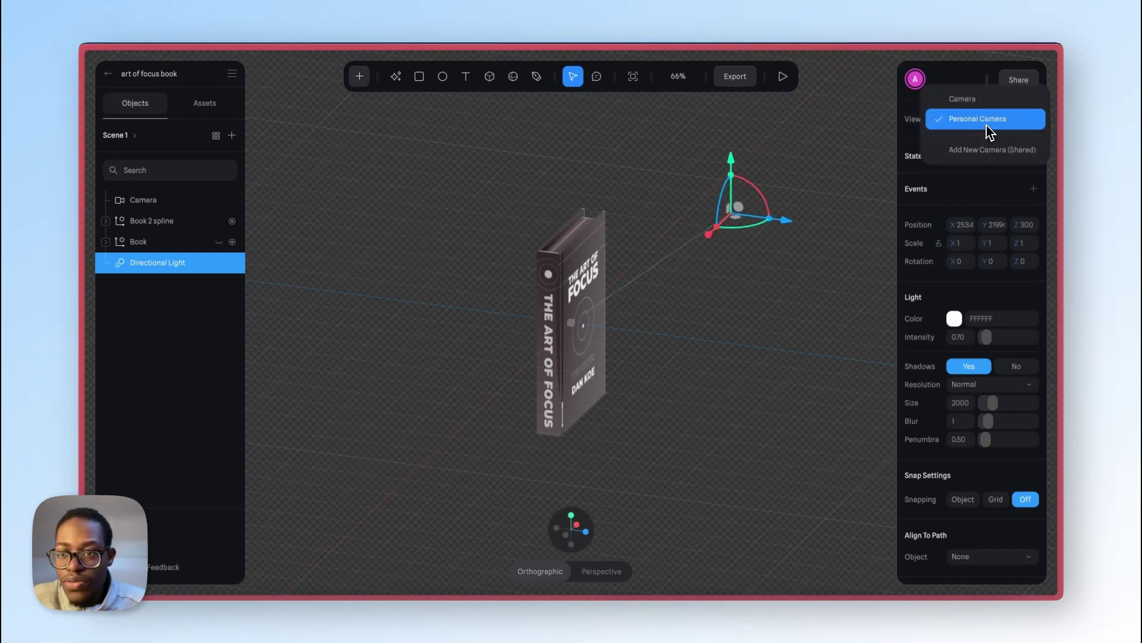
pyautogui.click(982, 100)
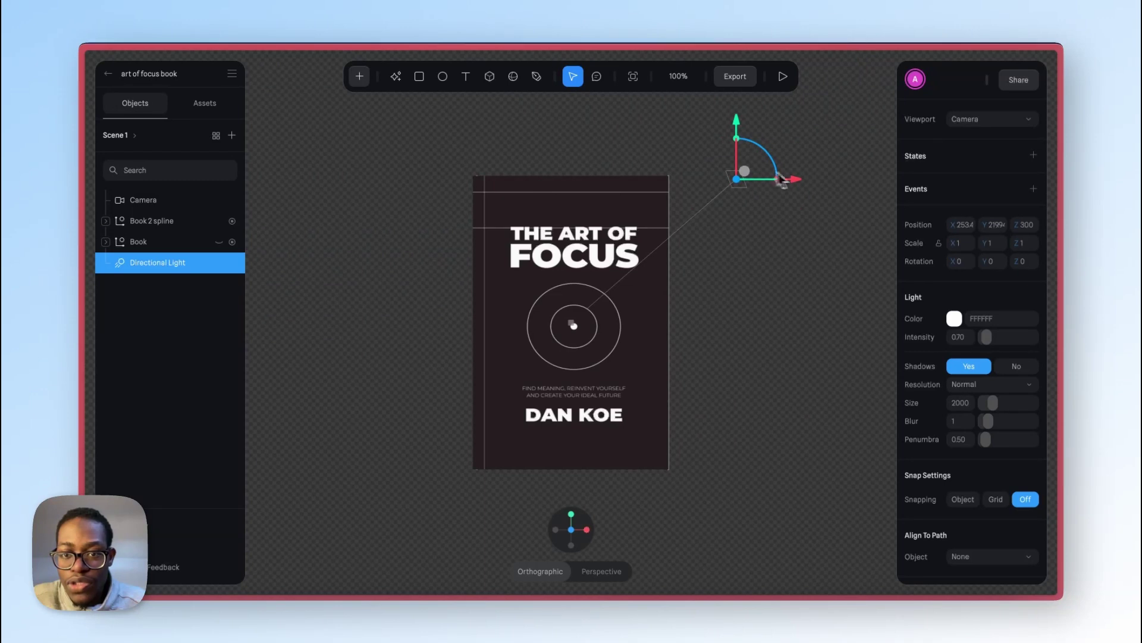
pyautogui.moveTo(736, 153); pyautogui.dragTo(782, 210)
pyautogui.hotkey('ctrl', 'z')
pyautogui.click(800, 247)
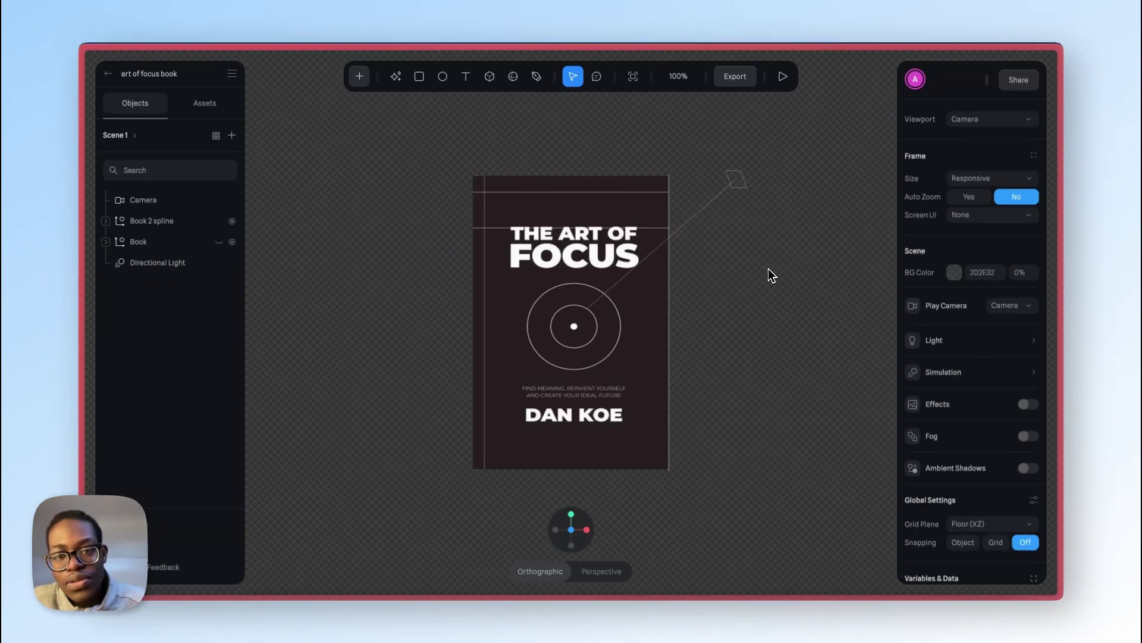
pyautogui.moveTo(768, 269); pyautogui.dragTo(781, 259)
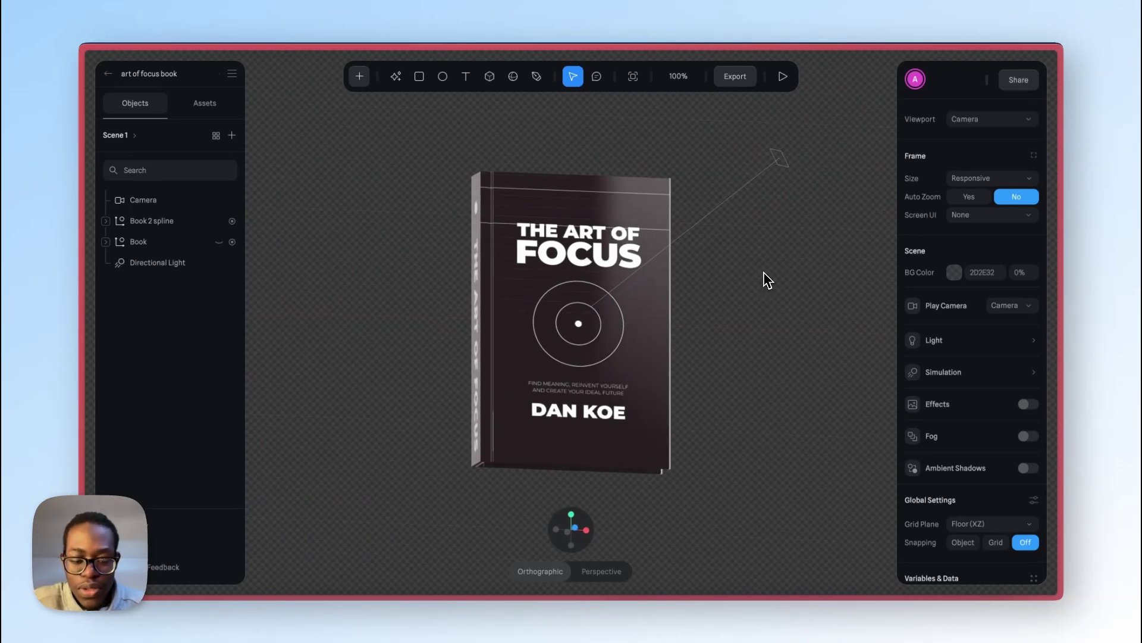
pyautogui.moveTo(764, 269); pyautogui.dragTo(763, 276)
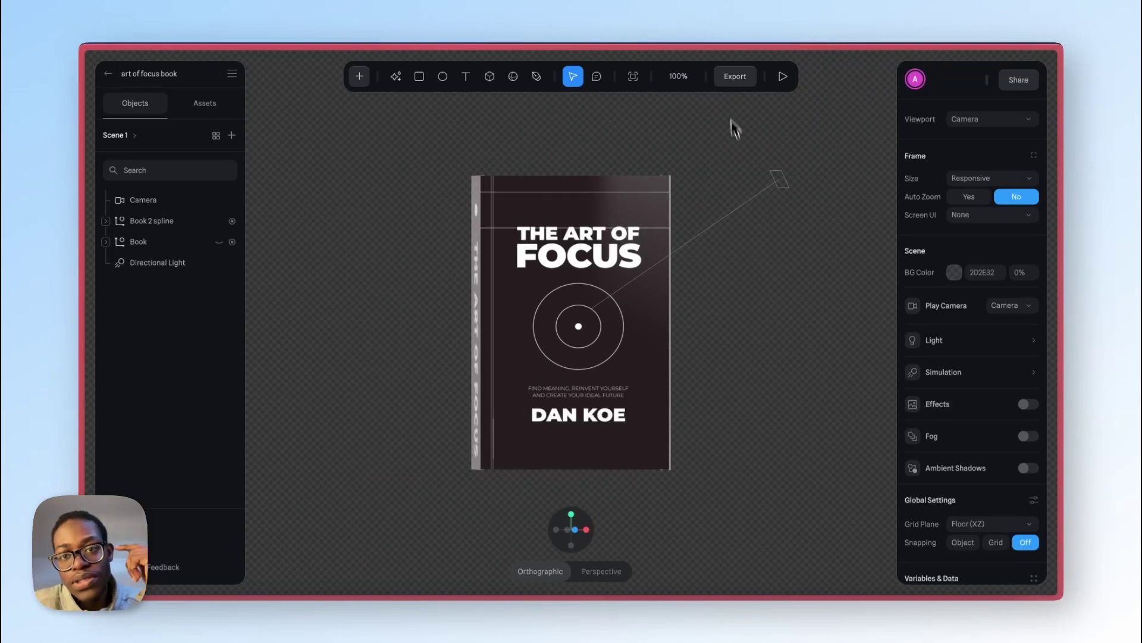
# Step: Update the scene's Viewer web export and run its performance test
pyautogui.click(735, 76)
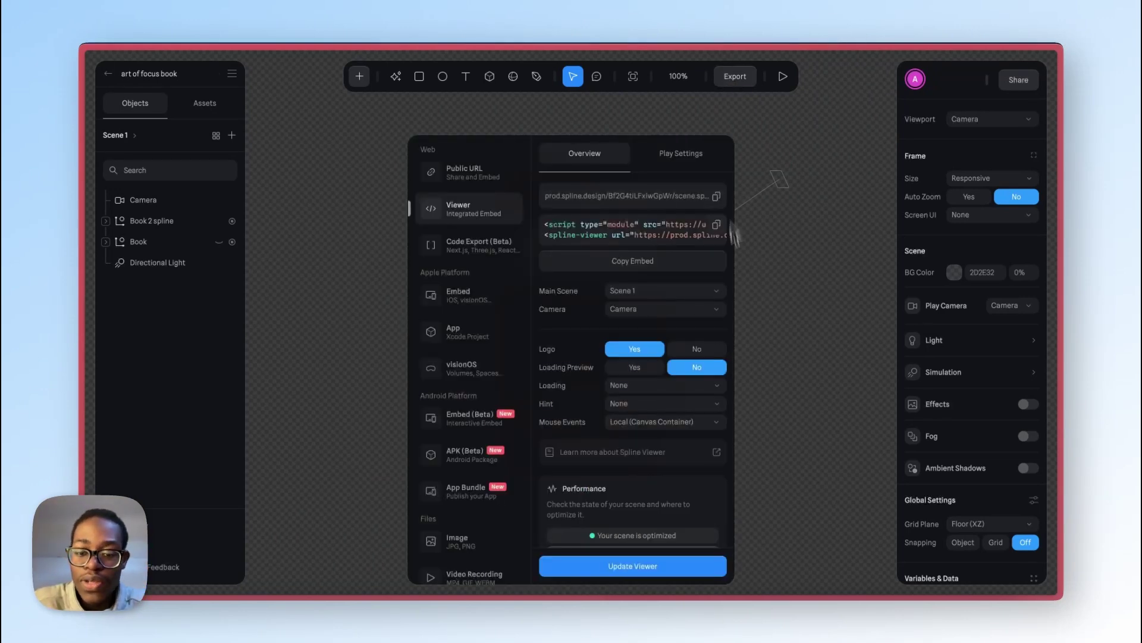
pyautogui.click(621, 564)
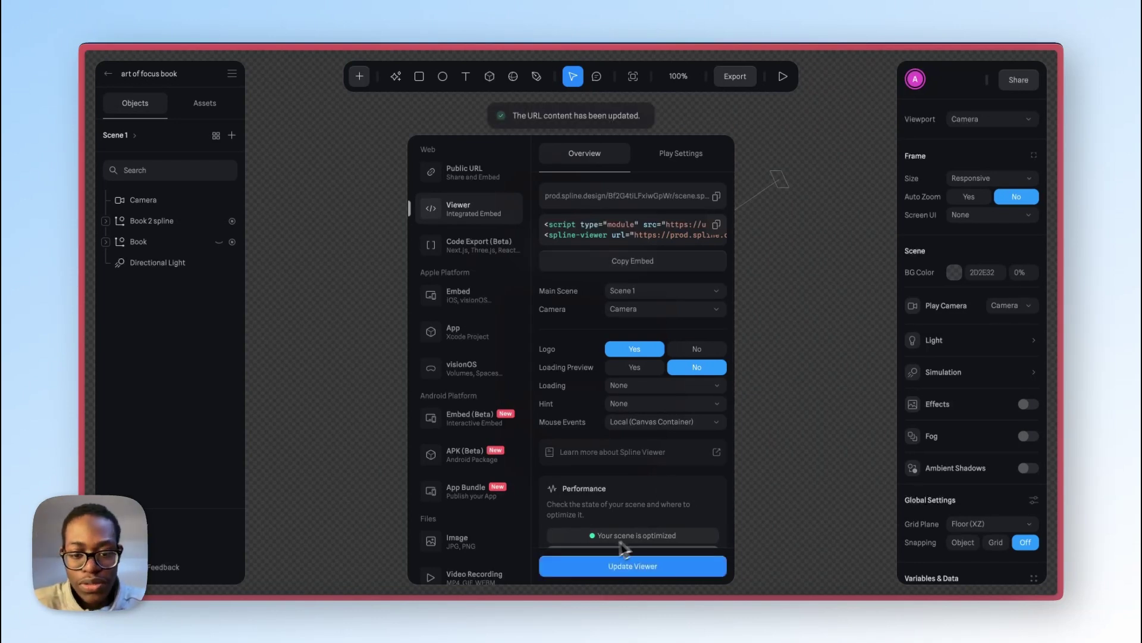
pyautogui.scroll(-1, 627, 538)
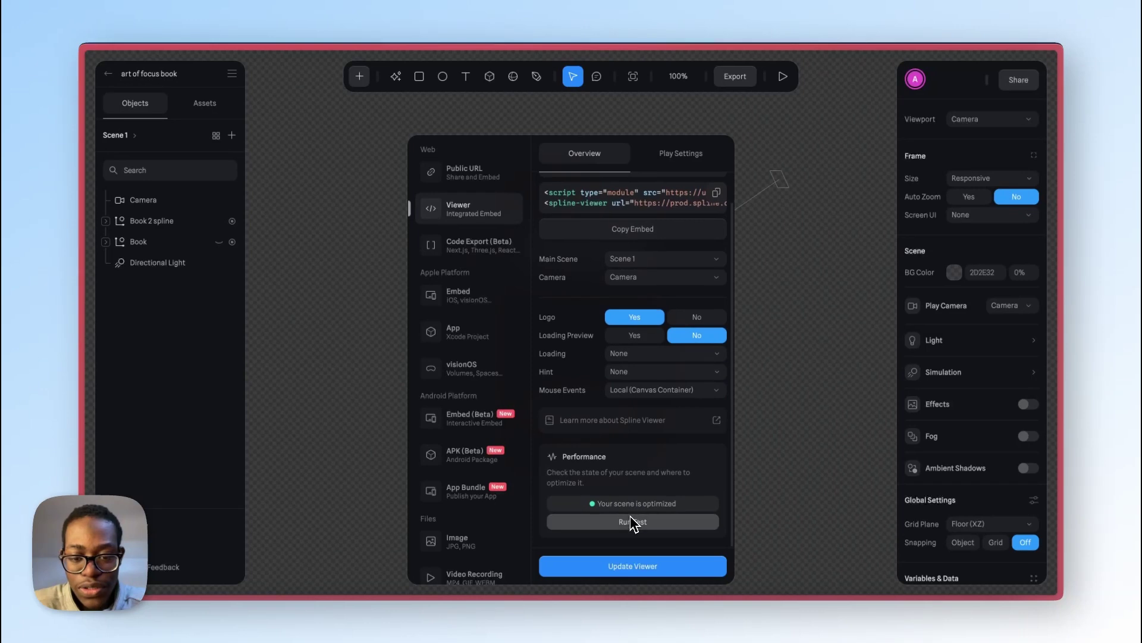
pyautogui.click(633, 522)
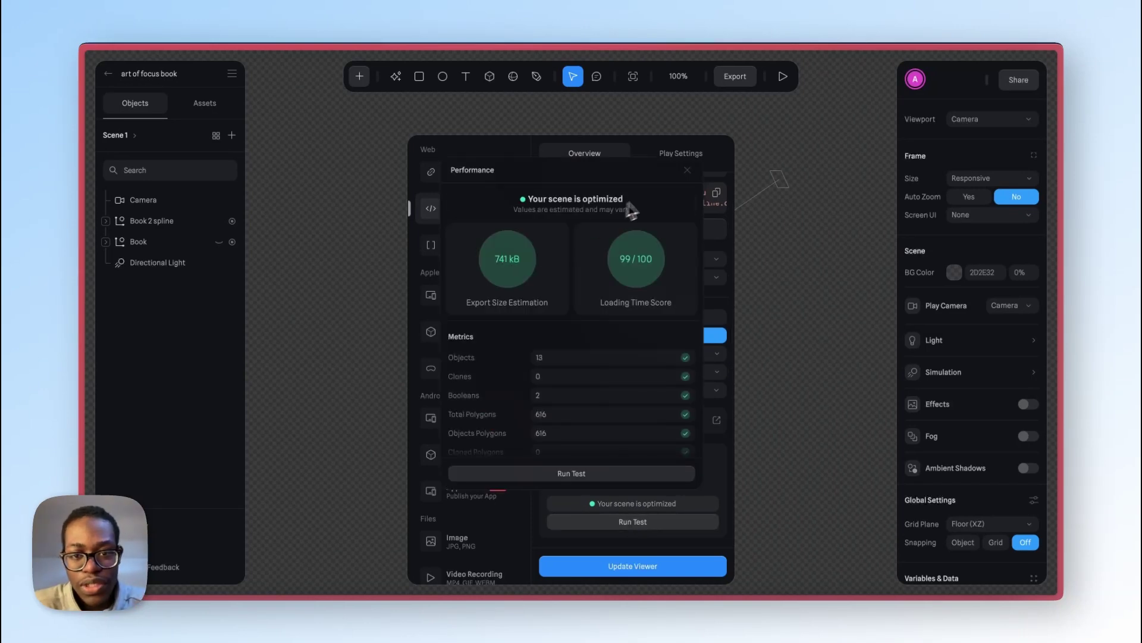
pyautogui.click(687, 171)
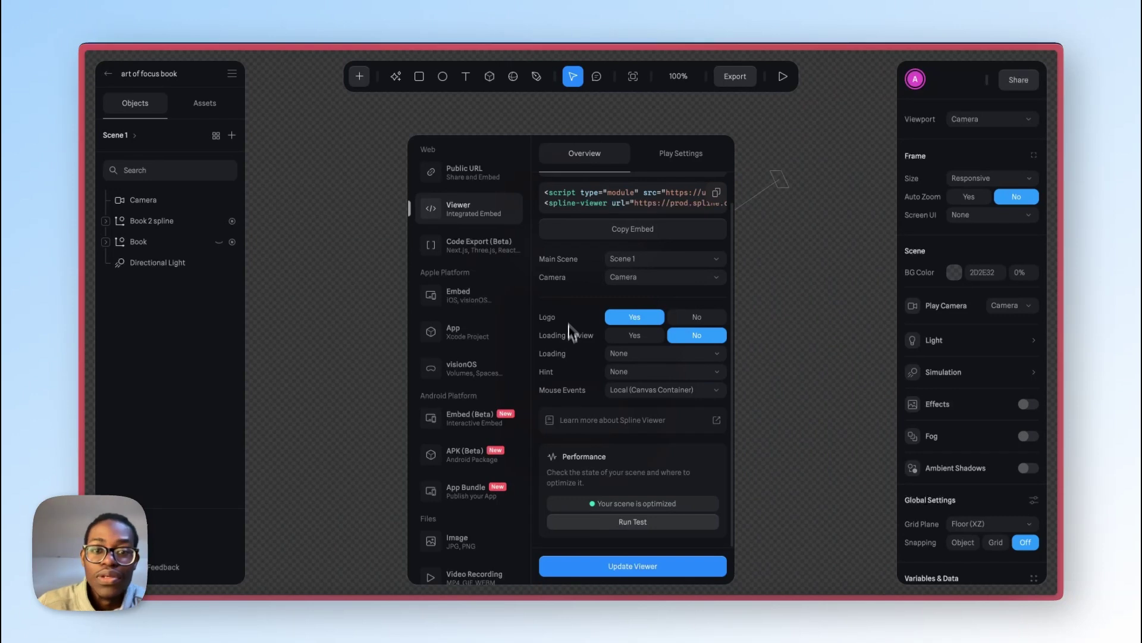
# Step: Compare the Public URL export options with the Viewer ones and copy the Viewer's scene URL
pyautogui.click(452, 174)
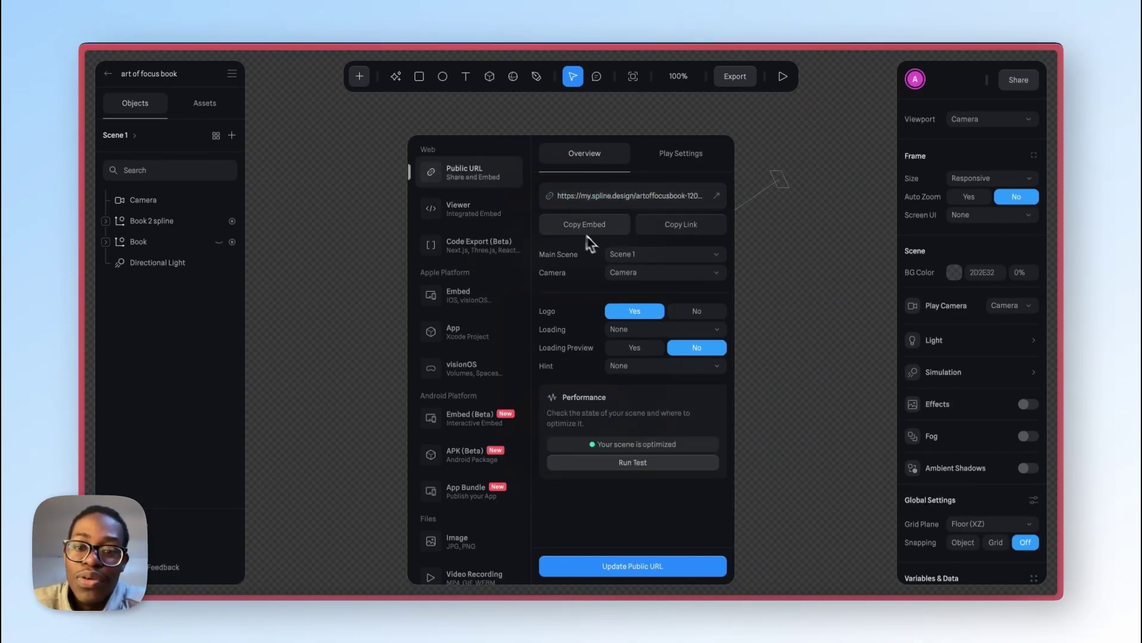
pyautogui.click(480, 212)
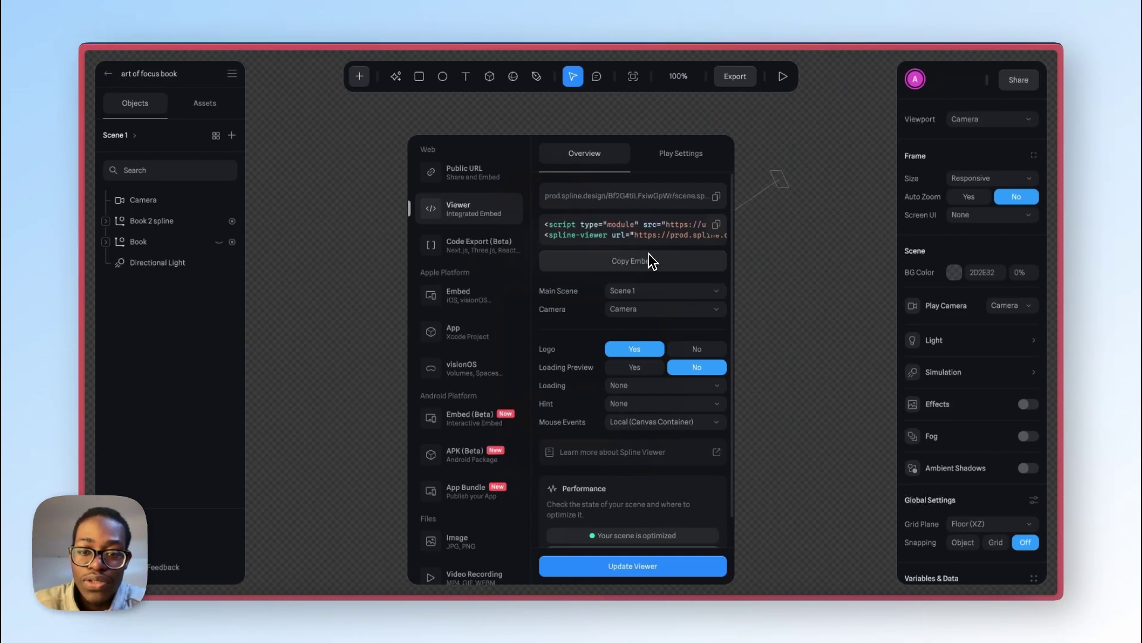
pyautogui.click(717, 197)
# Step: Switch to the Art of Focus project in Webflow and wrap section-hero in a div block with the class scroll-track
pyautogui.moveTo(78, 240)
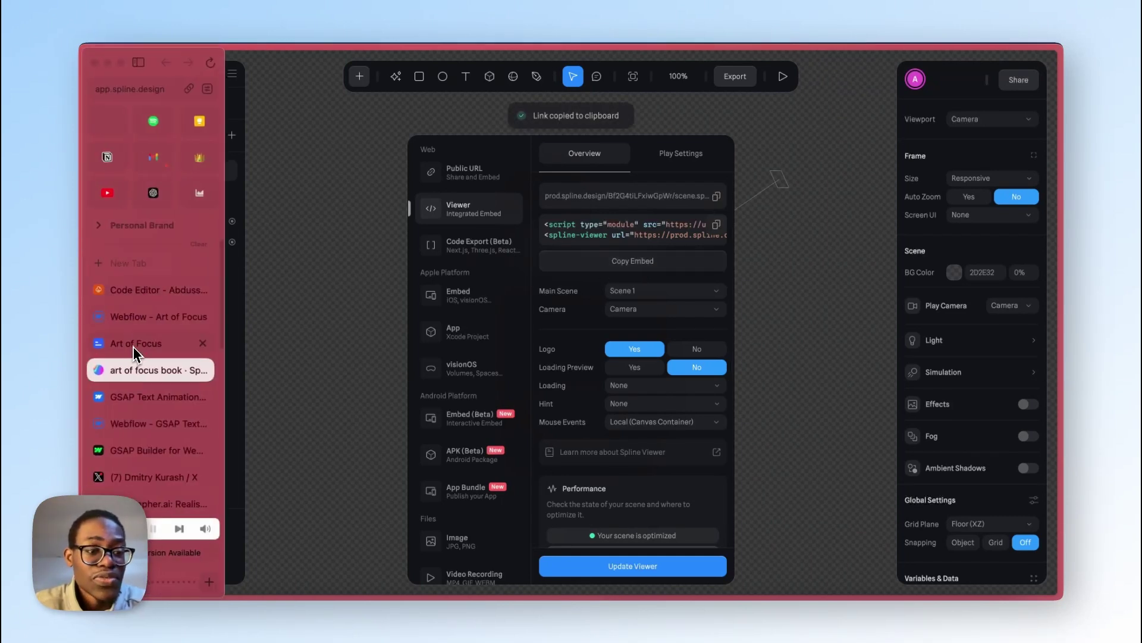
pyautogui.click(146, 325)
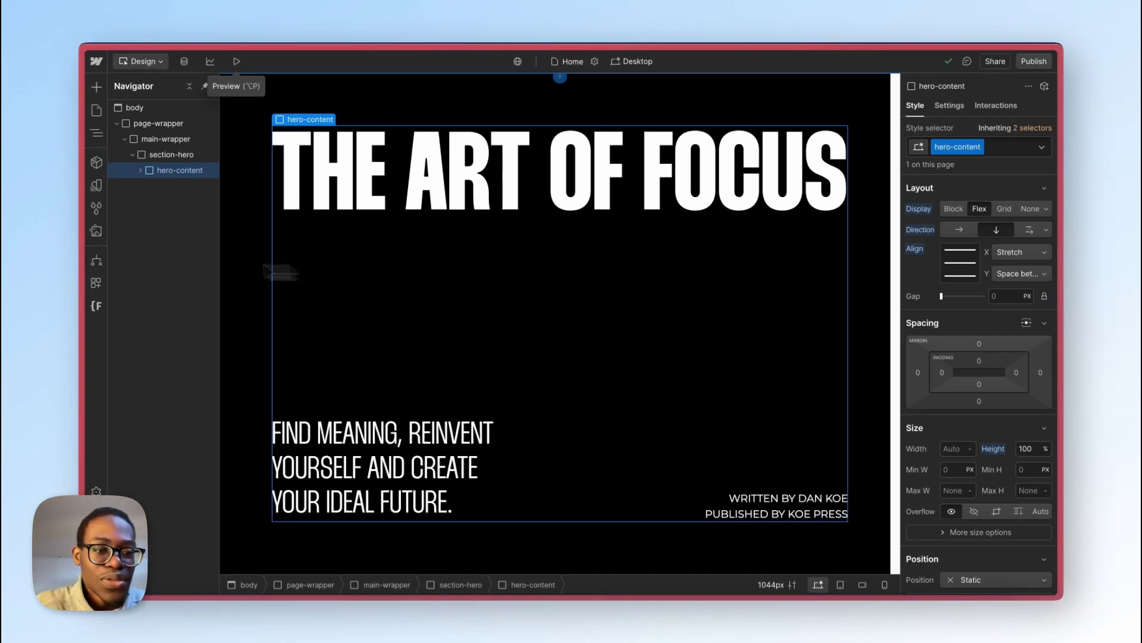
pyautogui.rightClick(168, 157)
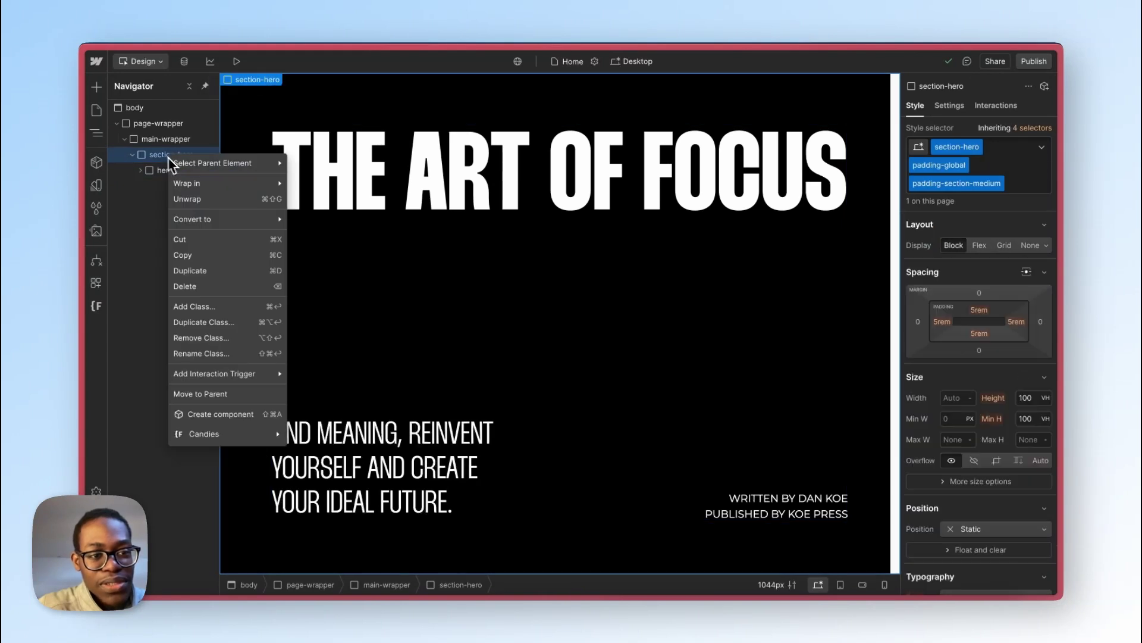
pyautogui.moveTo(228, 191)
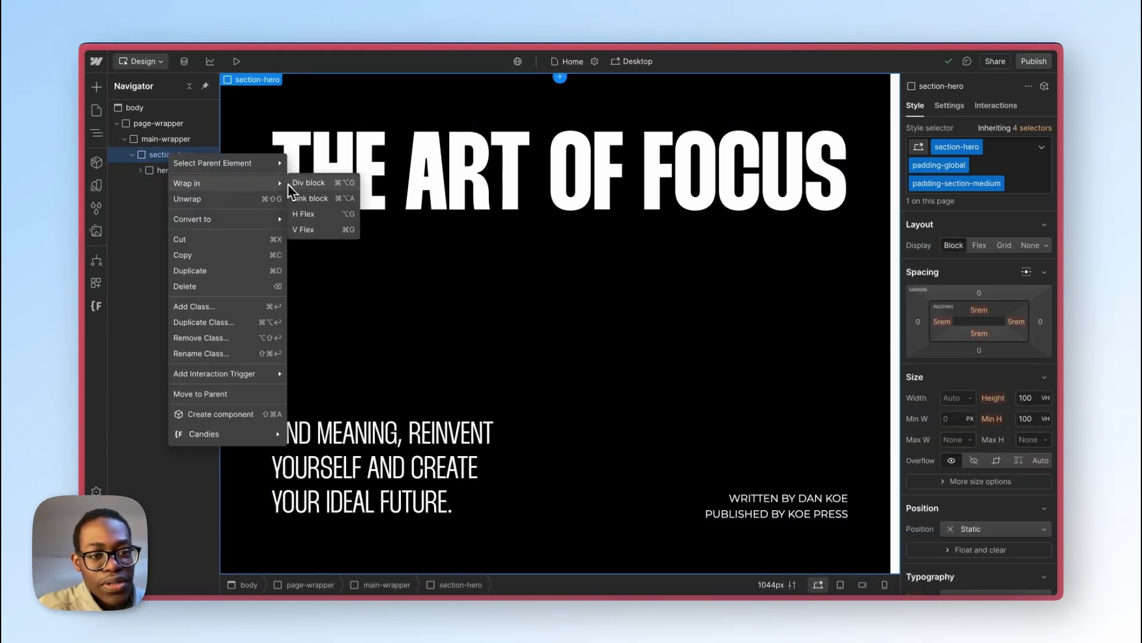
pyautogui.click(304, 183)
pyautogui.click(1008, 145)
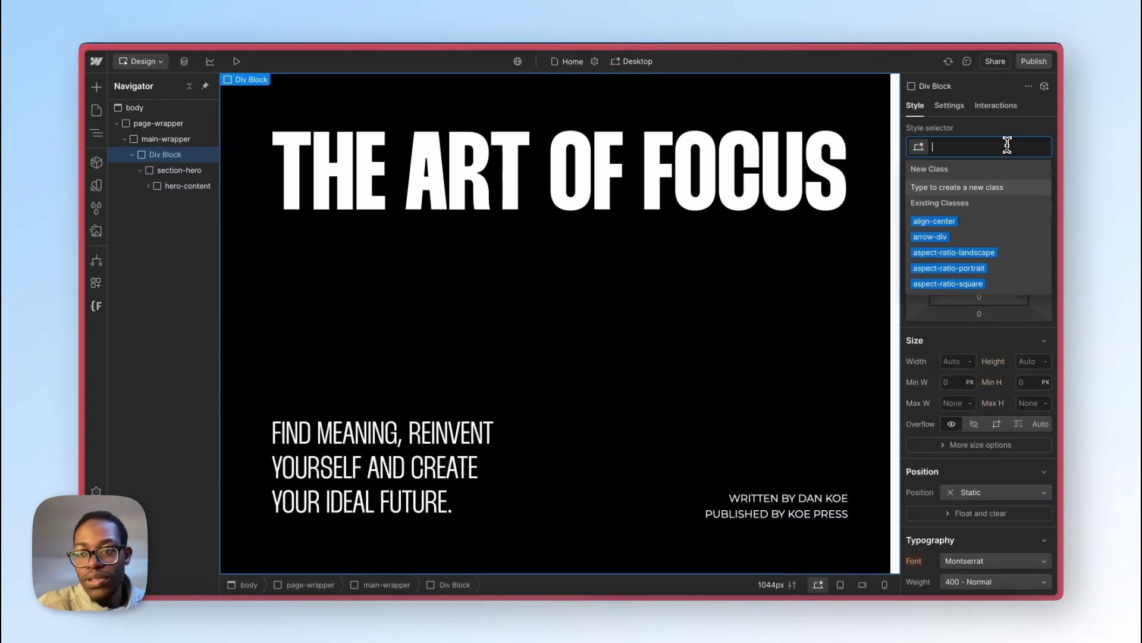
pyautogui.write('scroll-track')
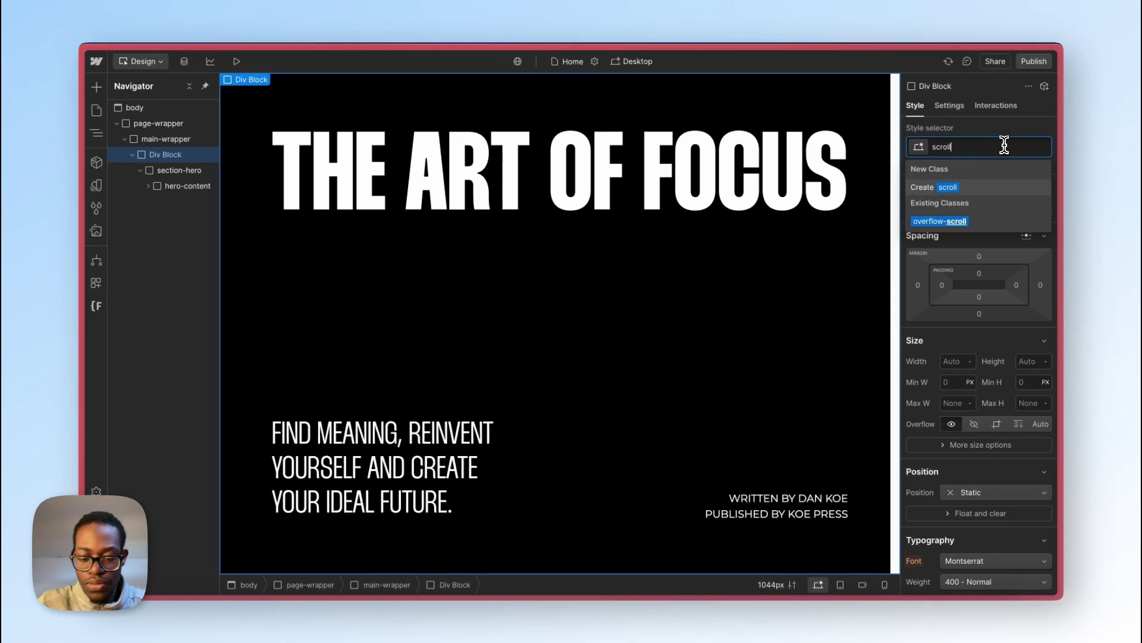
pyautogui.press('Return')
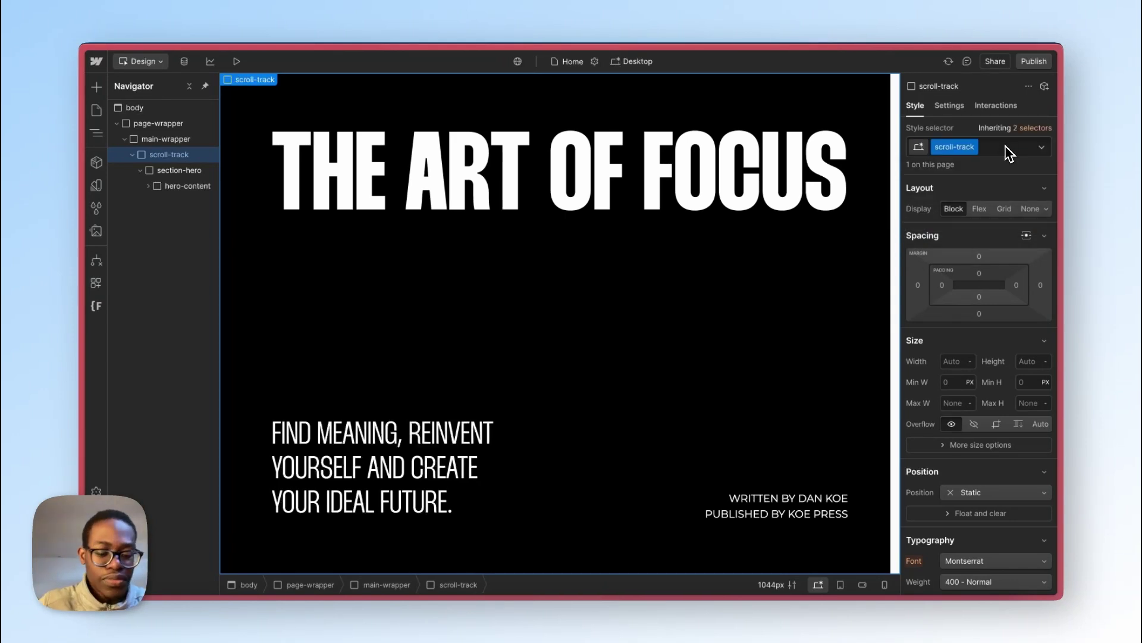
# Step: Add a Spline Scene element inside scroll-track, paste the copied scene URL into its settings and reload the scene
pyautogui.press('super+e')
pyautogui.write('spl')
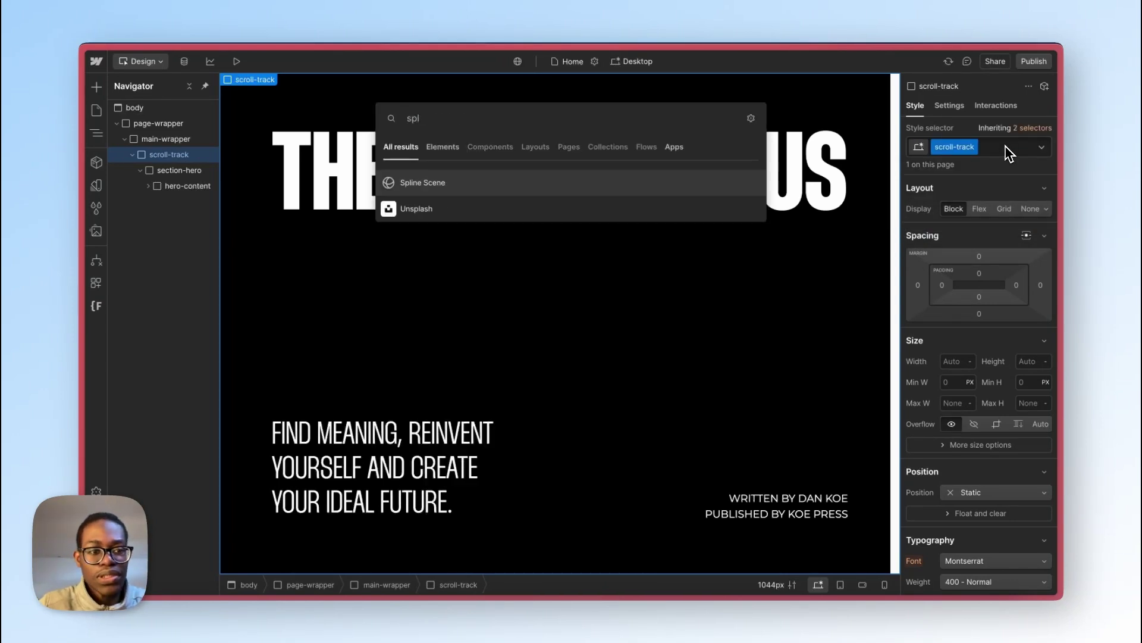
pyautogui.press('Return')
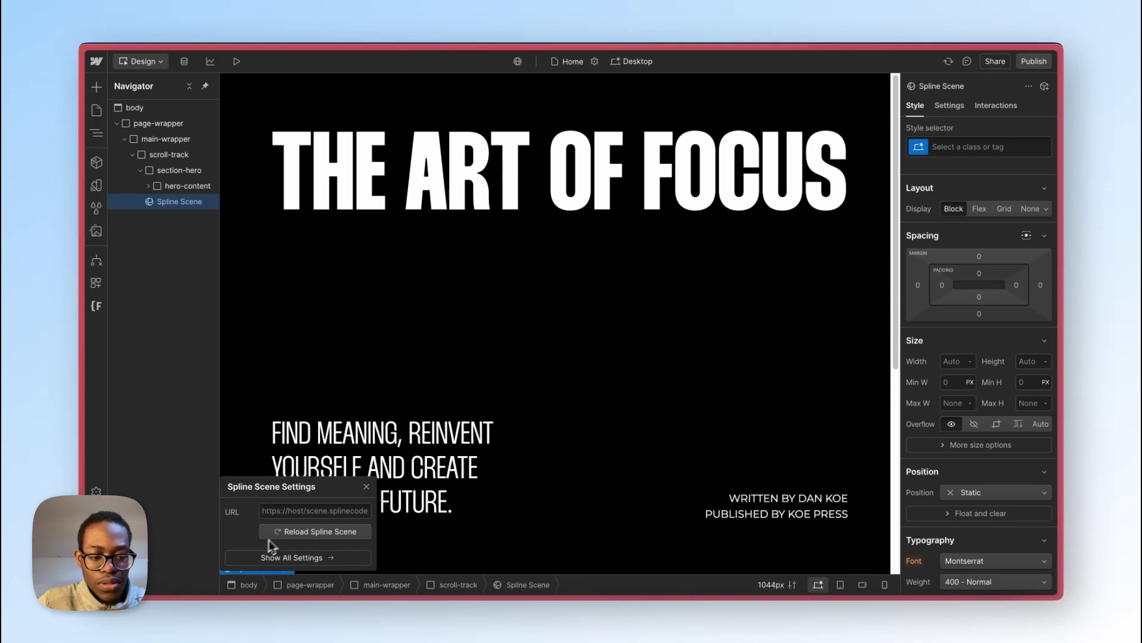
pyautogui.click(341, 510)
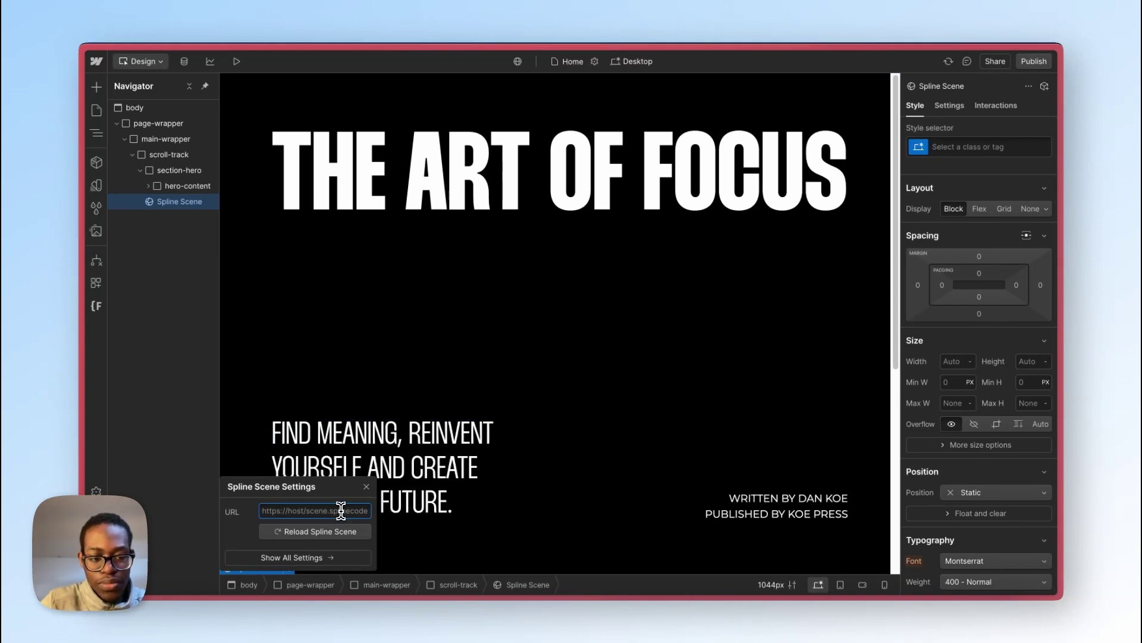
pyautogui.hotkey('ctrl', 'v')
pyautogui.click(332, 535)
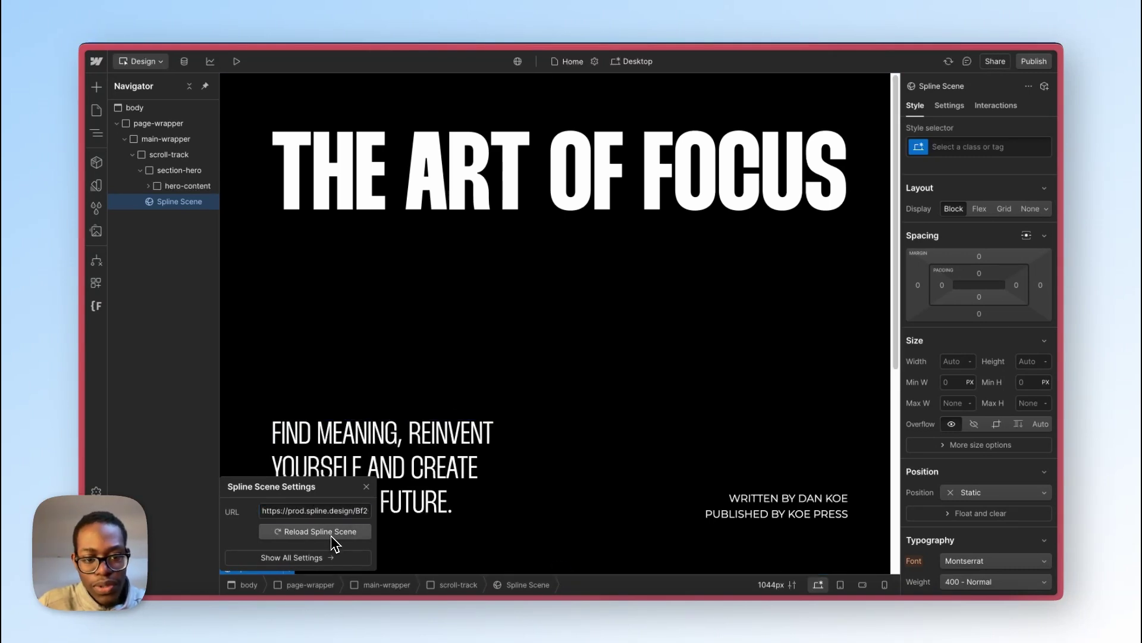
pyautogui.scroll(-6, 451, 383)
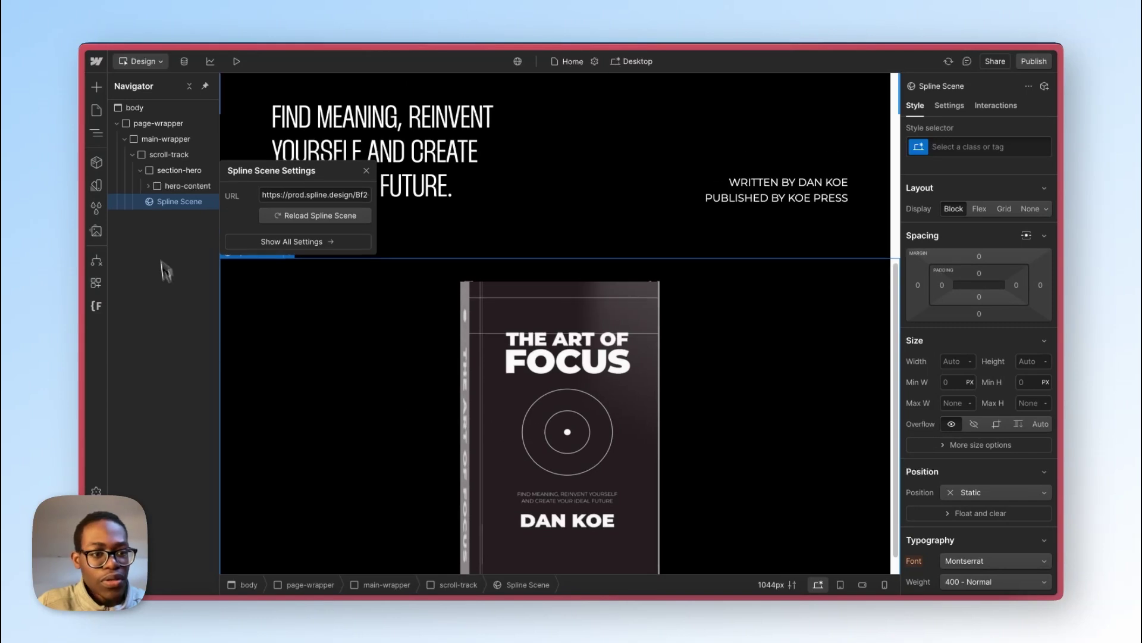
# Step: Move the Spline Scene above section-hero inside scroll-track and set scroll-track's position to Relative
pyautogui.moveTo(167, 202); pyautogui.dragTo(166, 157)
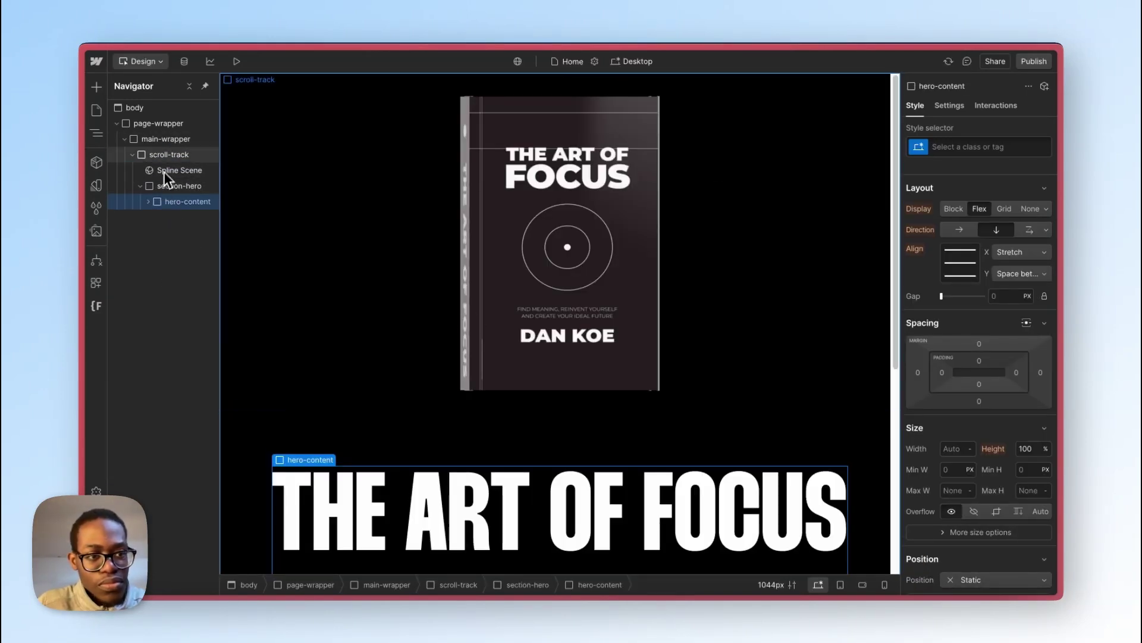
pyautogui.click(168, 155)
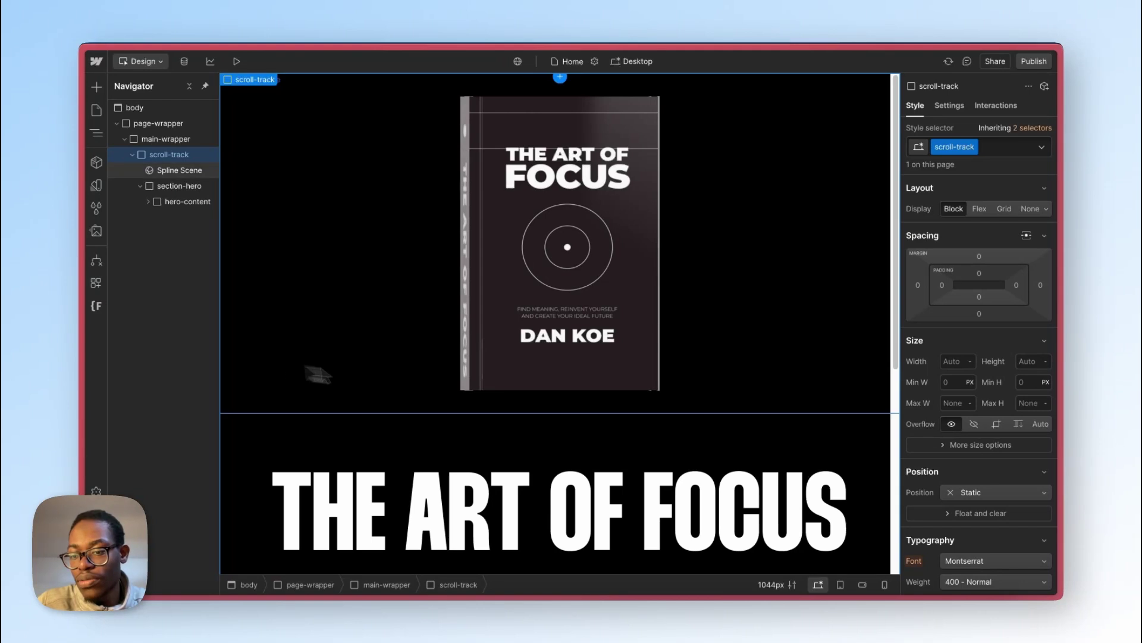
pyautogui.click(1025, 494)
pyautogui.click(1006, 480)
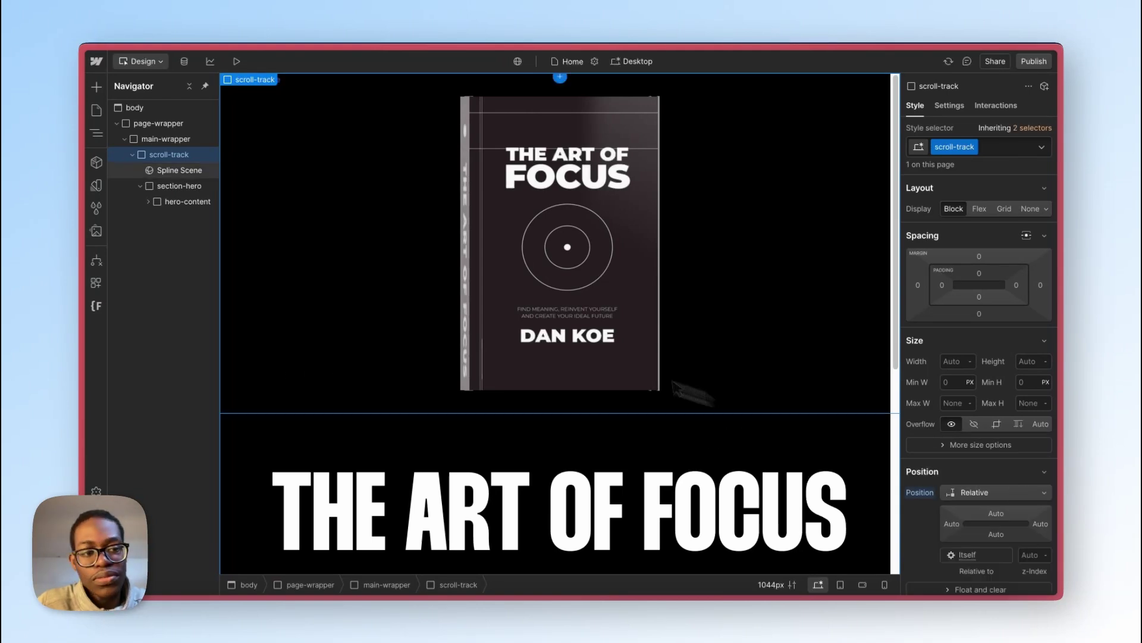
# Step: Give the Spline Scene element a new class named book-spline
pyautogui.click(180, 171)
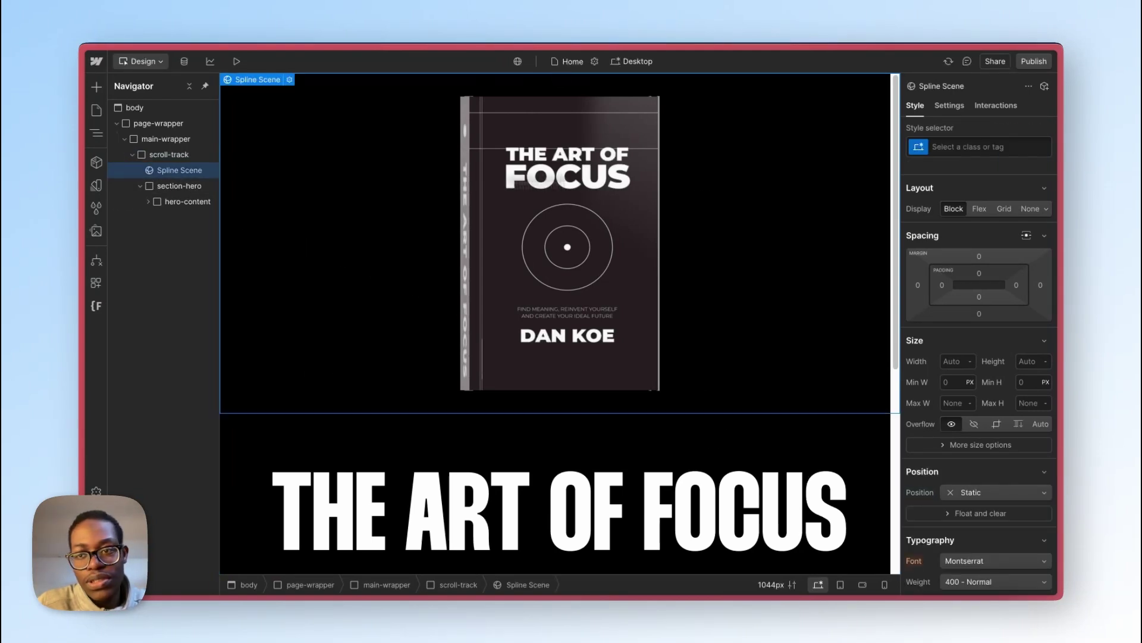
pyautogui.click(1021, 149)
pyautogui.write('book-spline')
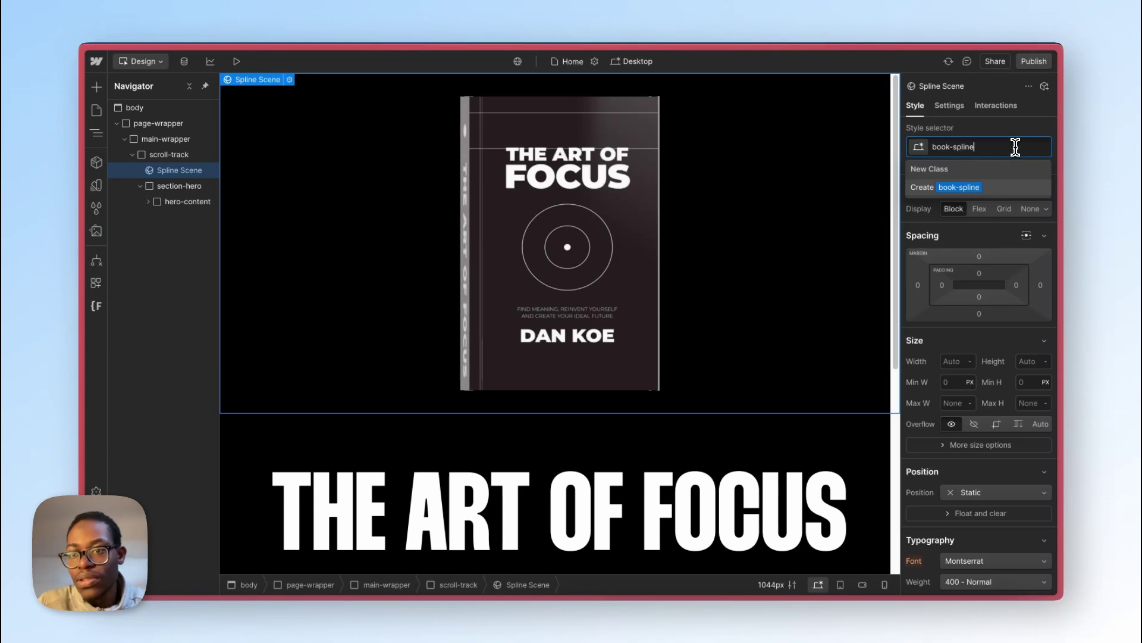
pyautogui.press('Return')
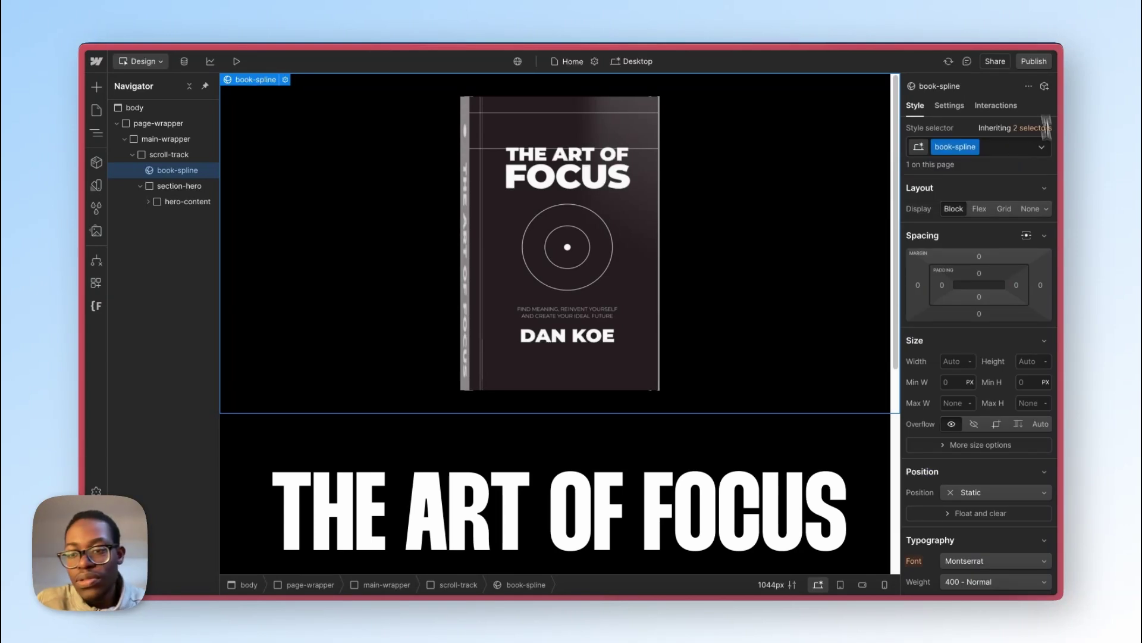
# Step: Set book-spline's position to Sticky with a top offset of 0
pyautogui.click(1006, 495)
pyautogui.click(1006, 527)
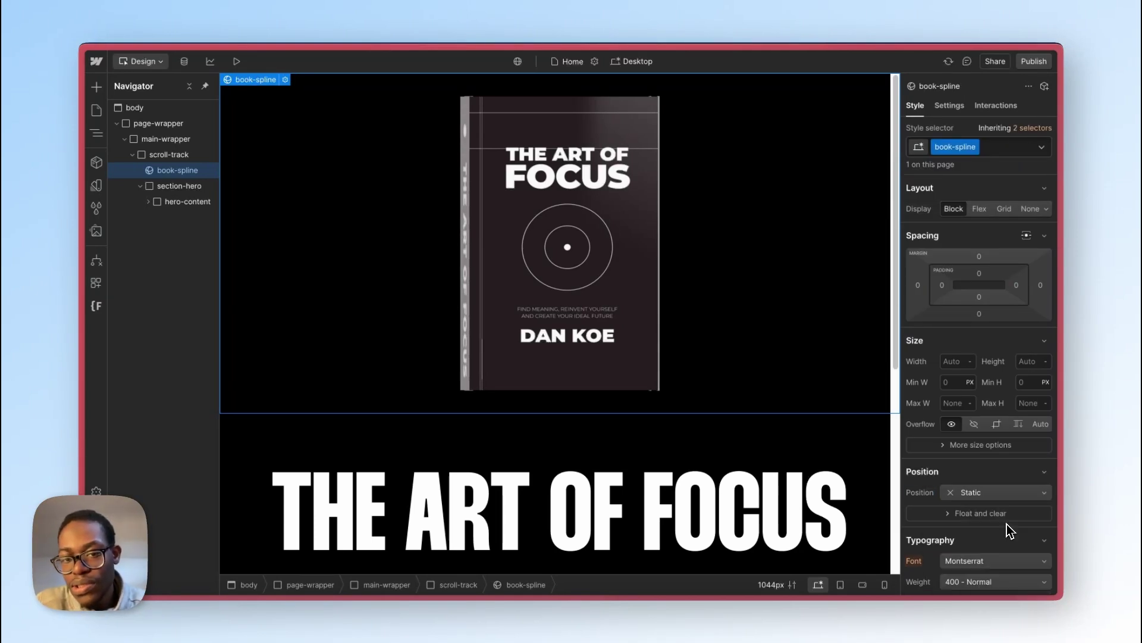
pyautogui.click(998, 516)
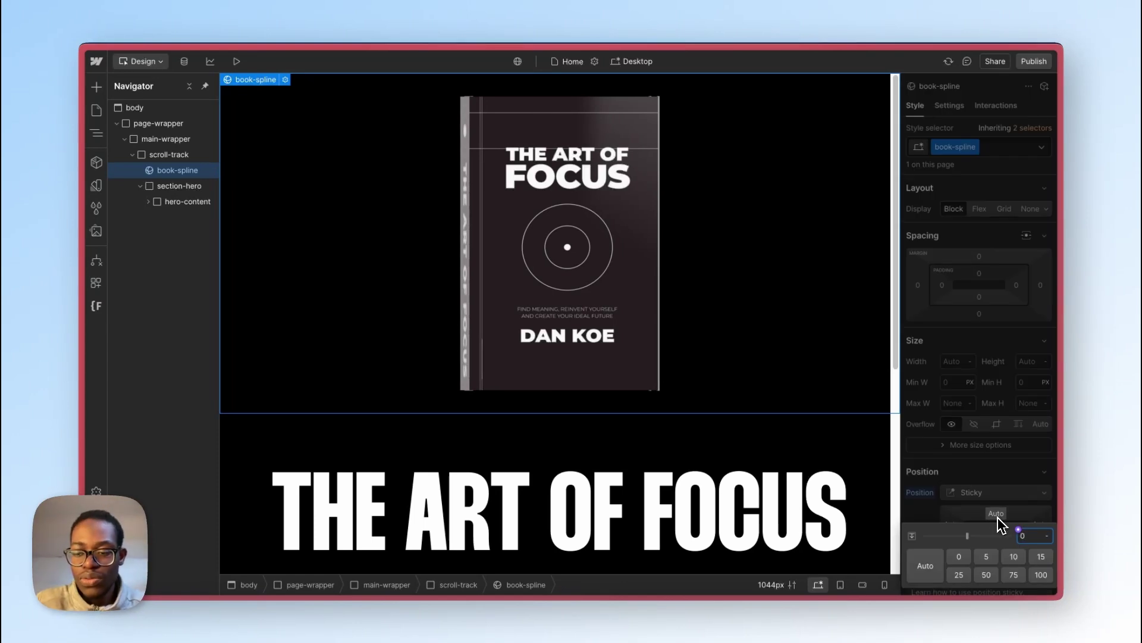
# Step: Set the sticky book-spline's top offset to 0 and compare its scrolling behaviour with an Auto offset
pyautogui.write('0')
pyautogui.press('Return')
pyautogui.scroll(-5, 801, 351)
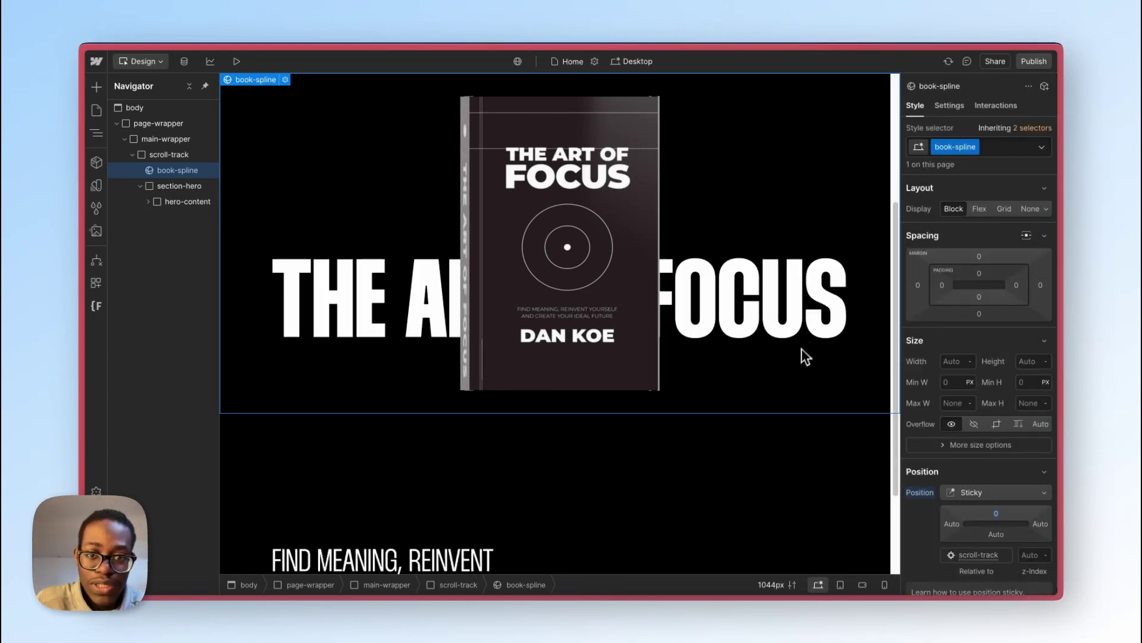
pyautogui.scroll(5, 794, 366)
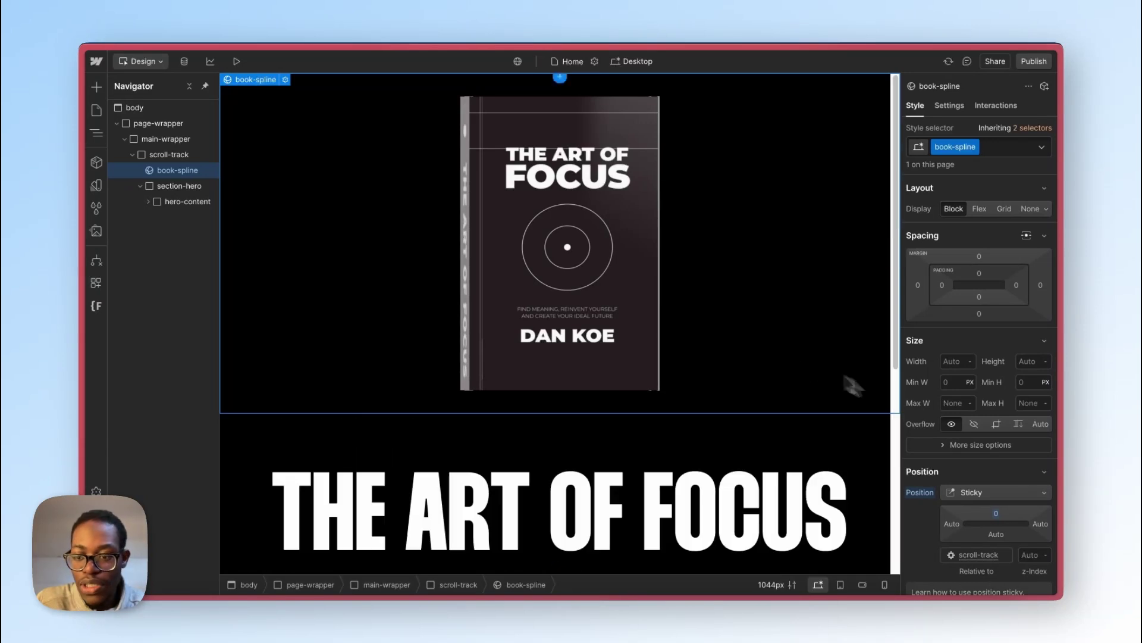
pyautogui.scroll(-5, 763, 426)
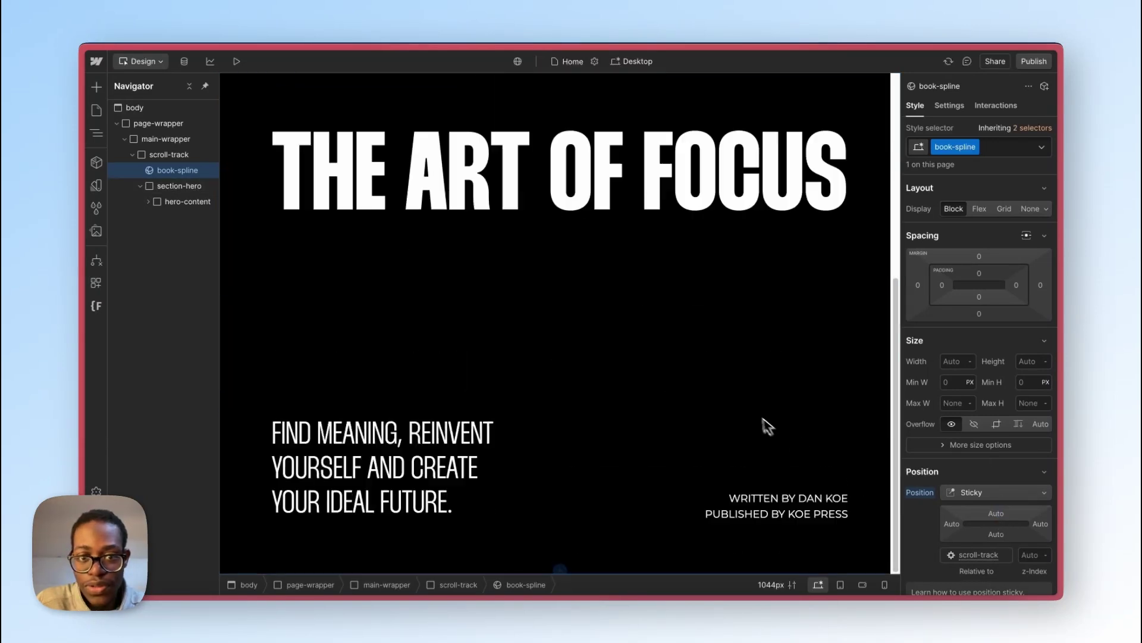
pyautogui.scroll(5, 752, 415)
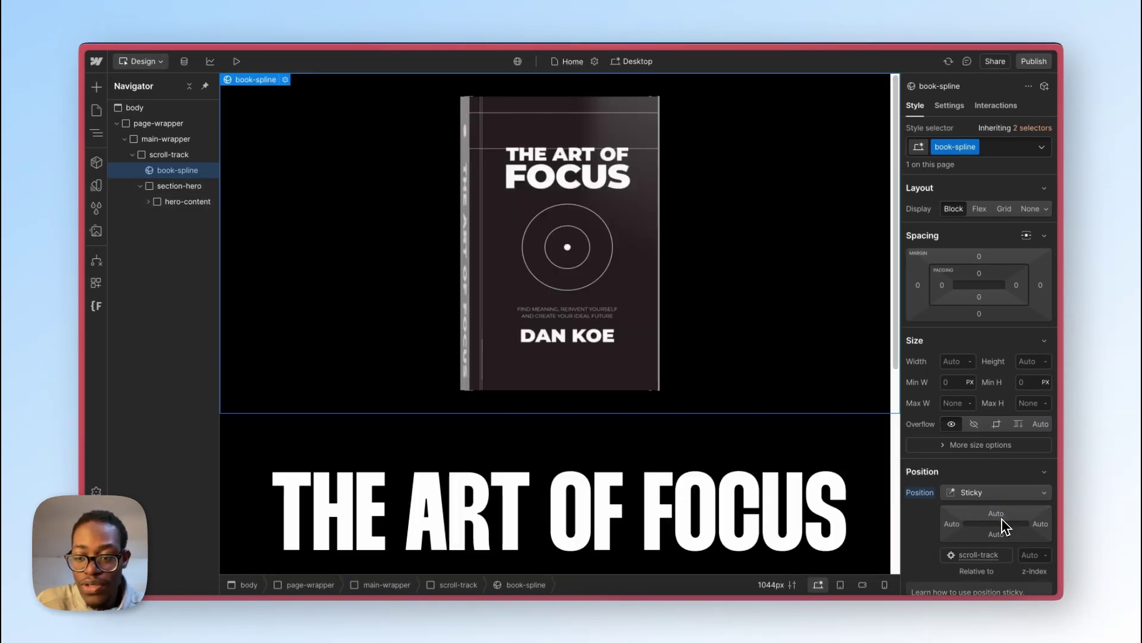
# Step: Give the sticky book-spline a top offset of 0 and a height of 100 VH, and test it by scrolling
pyautogui.click(1003, 523)
pyautogui.write('0')
pyautogui.press('Return')
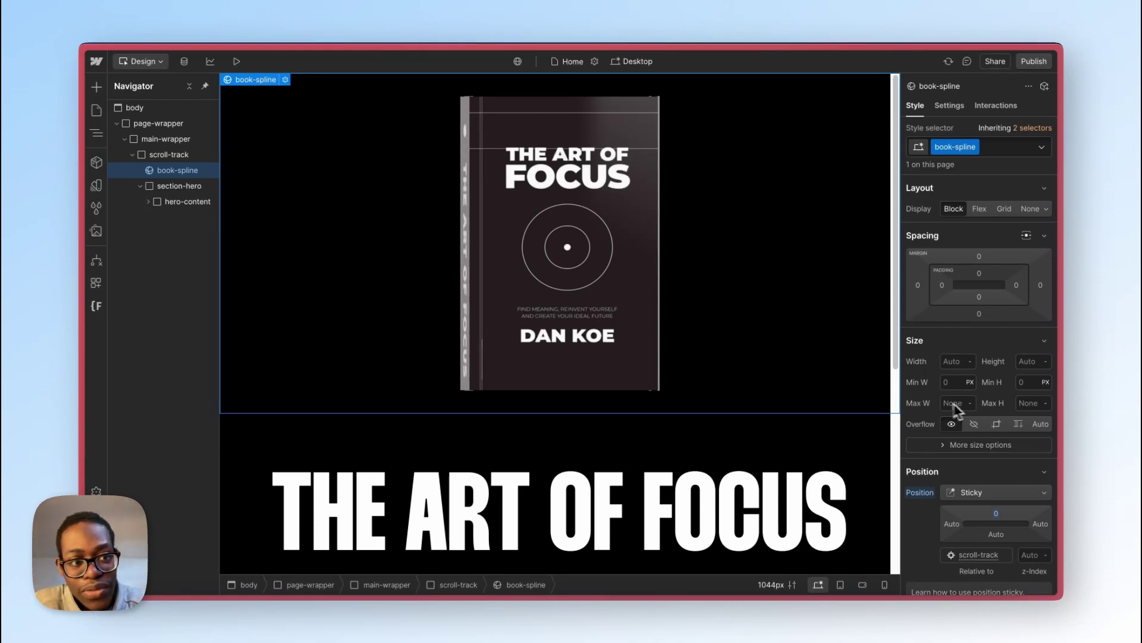
pyautogui.click(1023, 361)
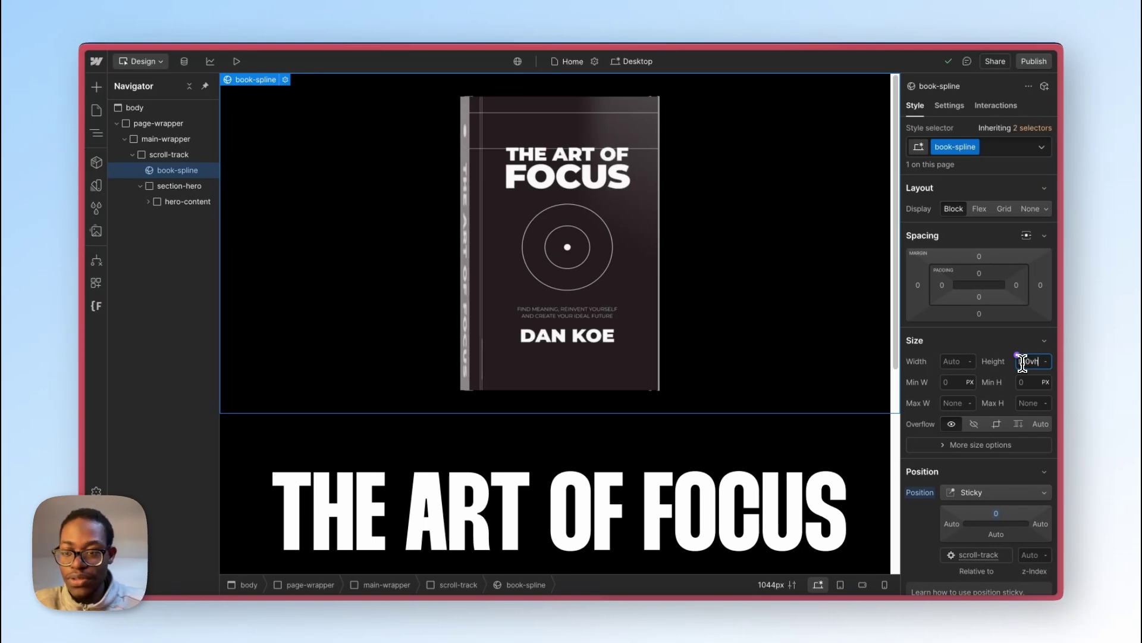
pyautogui.write('vh')
pyautogui.press('Return')
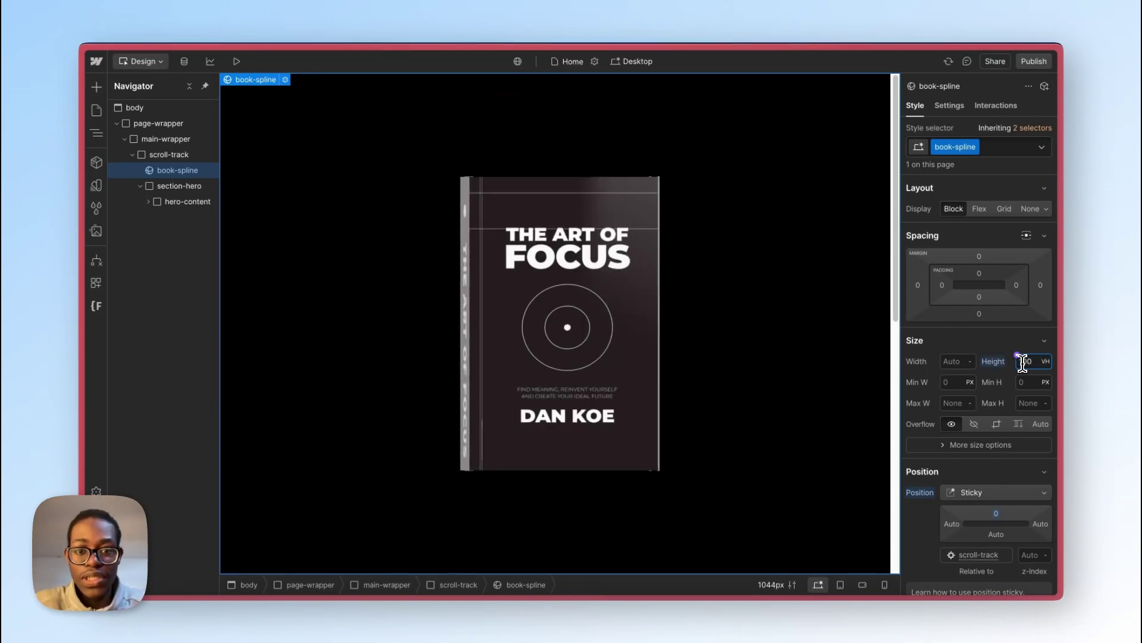
pyautogui.scroll(-8, 738, 404)
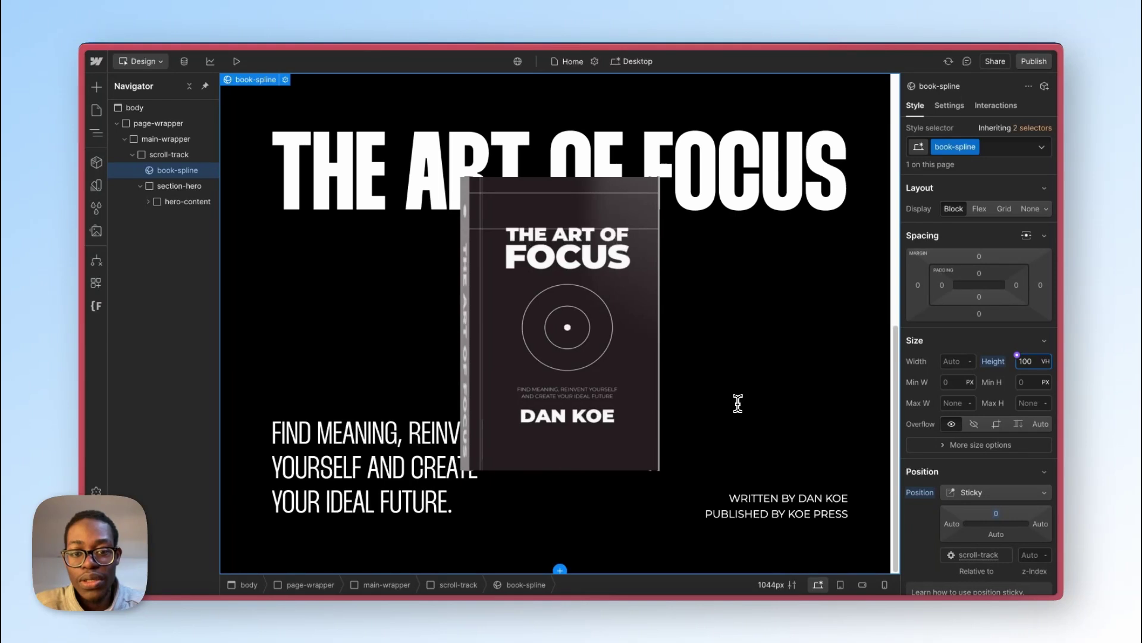
pyautogui.scroll(8, 738, 404)
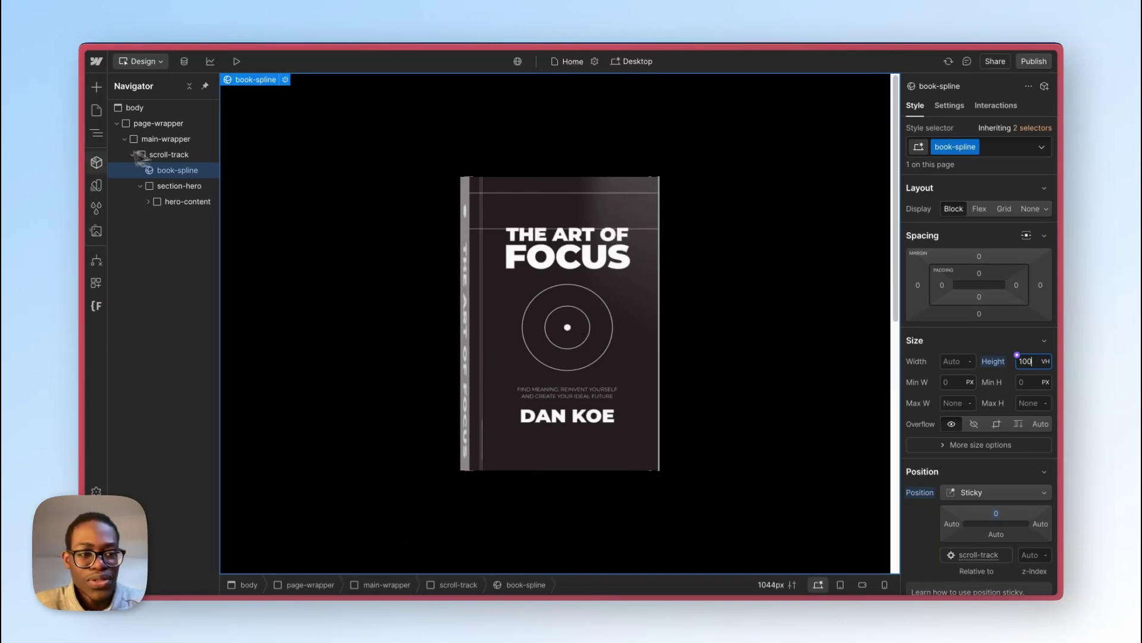
# Step: Set the top margin of section-hero, with its padding classes applied, to -100vh
pyautogui.click(152, 187)
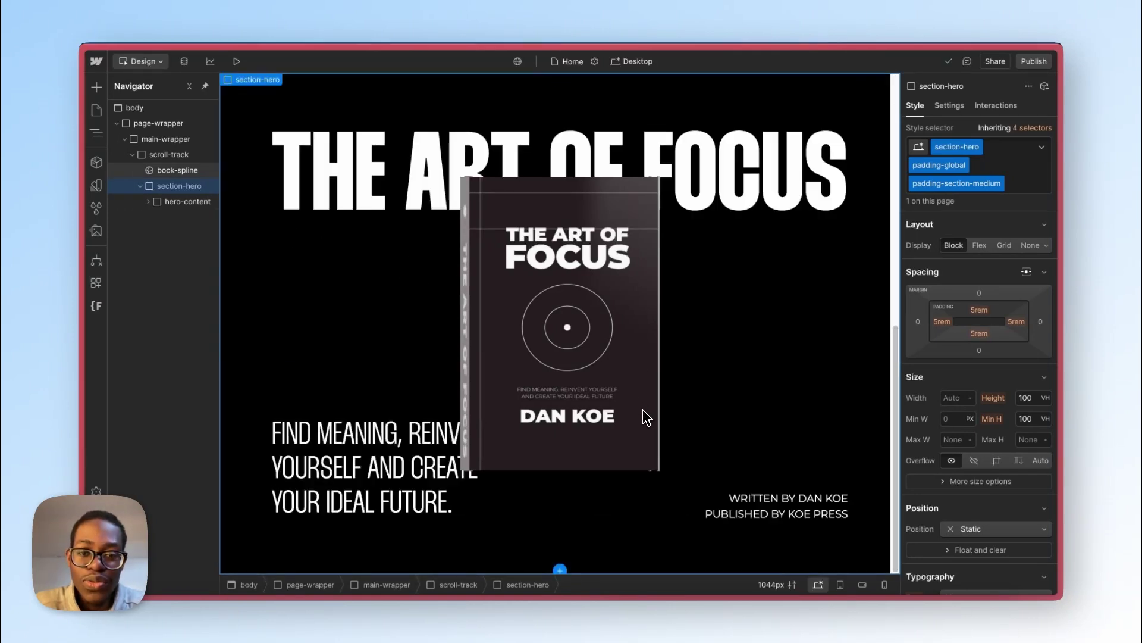
pyautogui.scroll(-2, 503, 306)
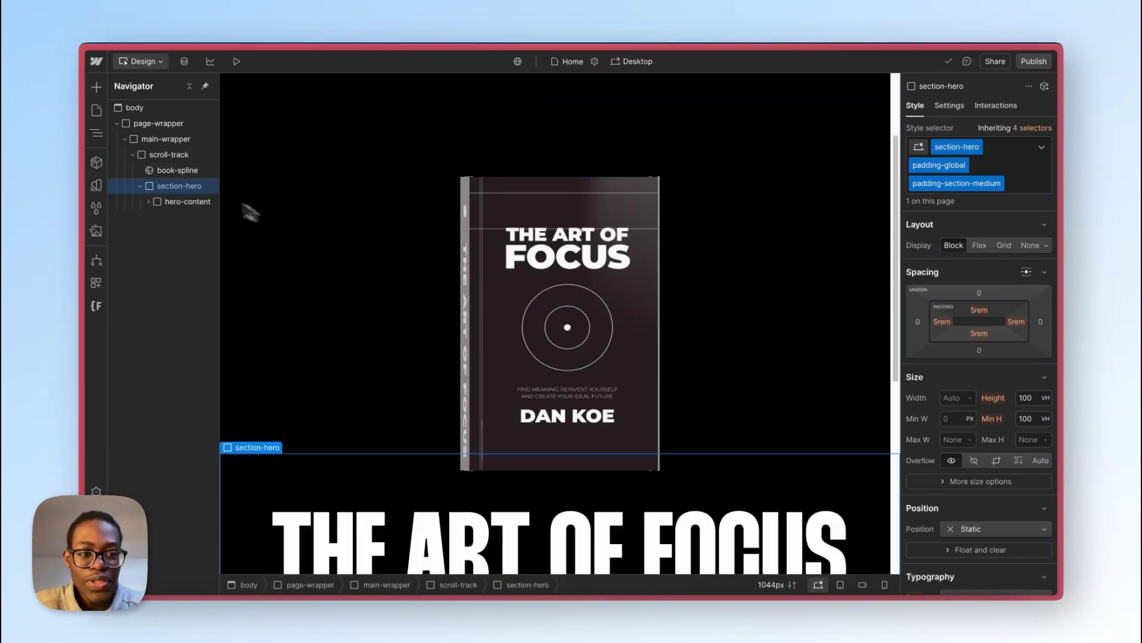
pyautogui.scroll(2, 533, 285)
pyautogui.click(572, 298)
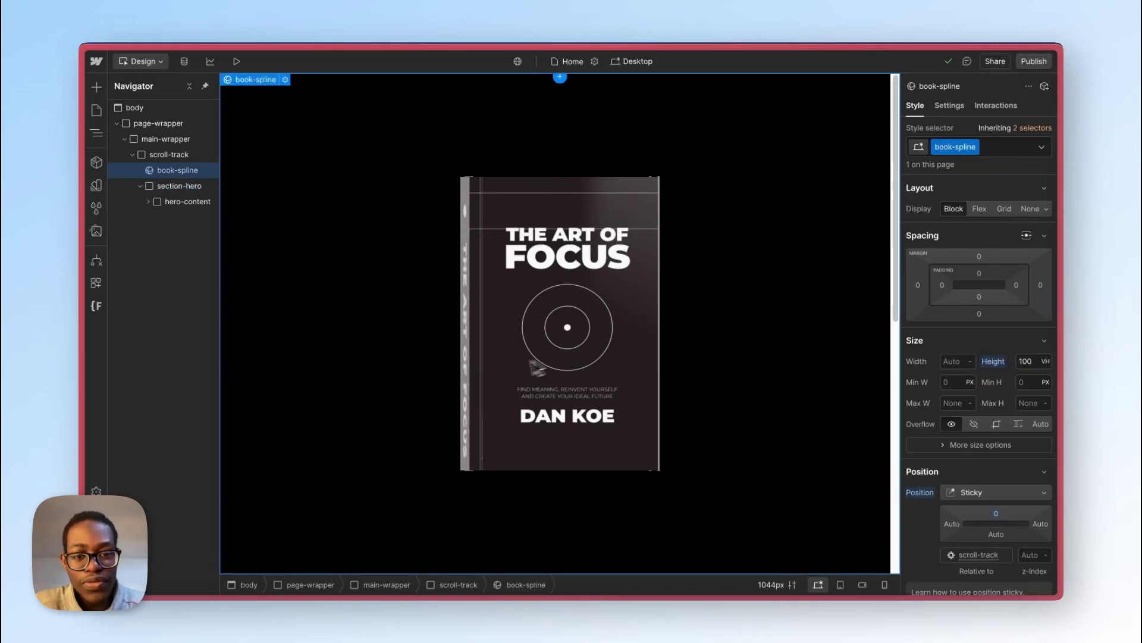
pyautogui.scroll(-8, 512, 379)
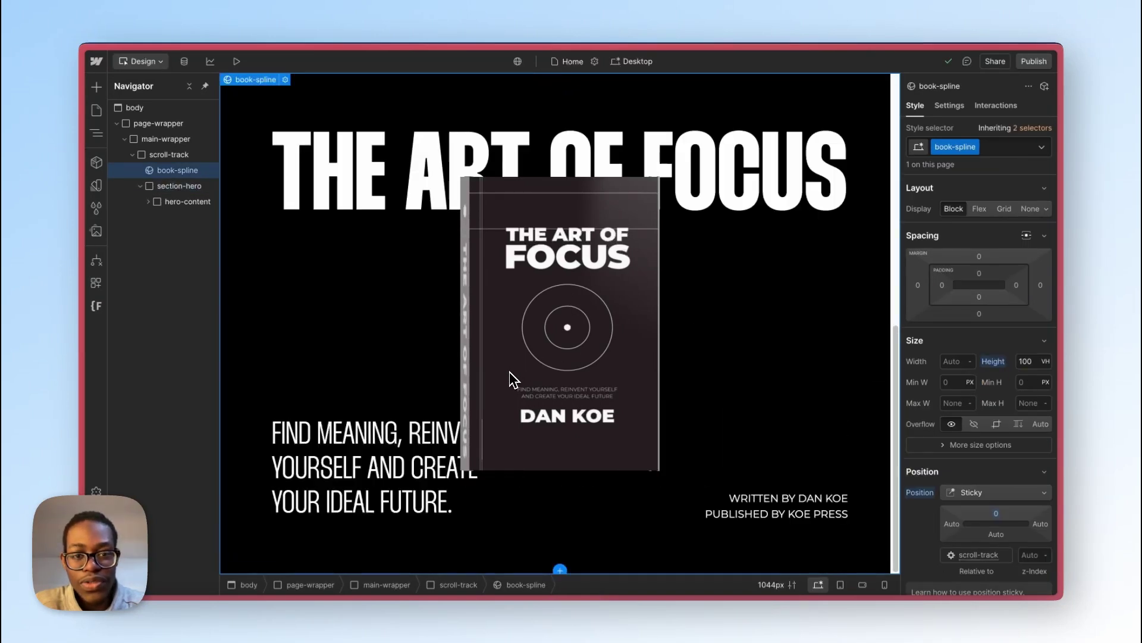
pyautogui.click(178, 186)
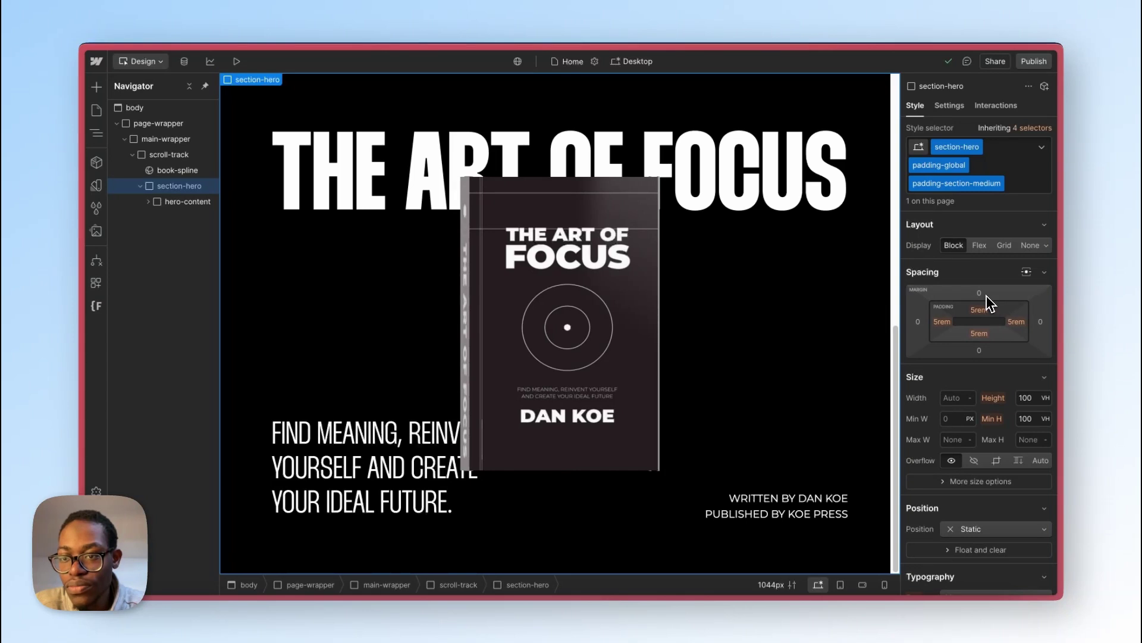
pyautogui.click(980, 294)
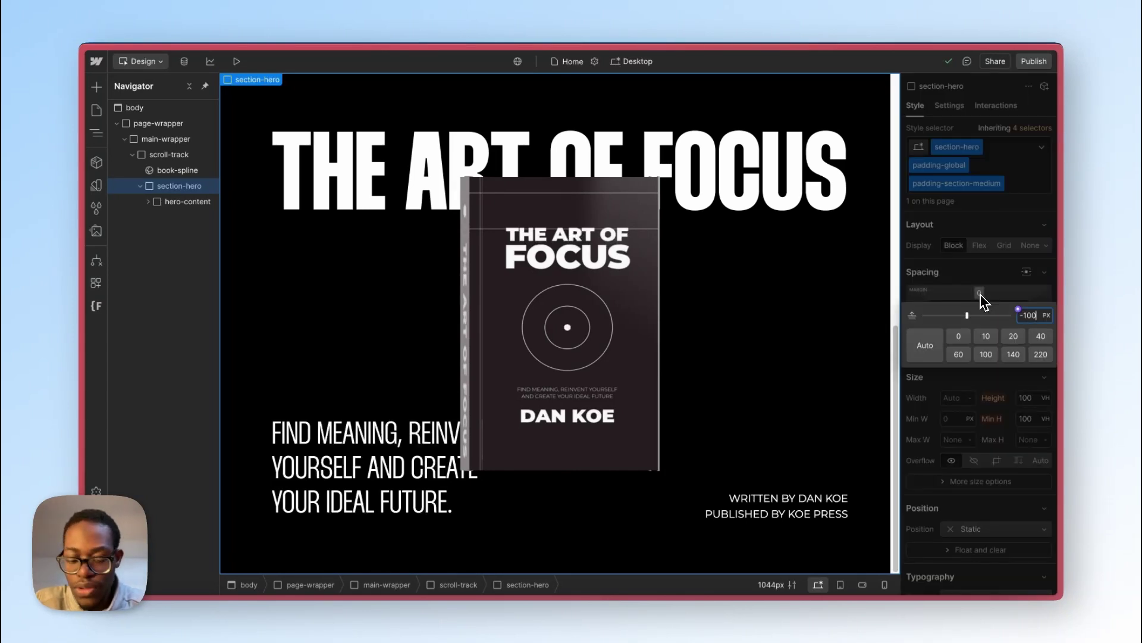
pyautogui.write('-100vh')
pyautogui.press('Return')
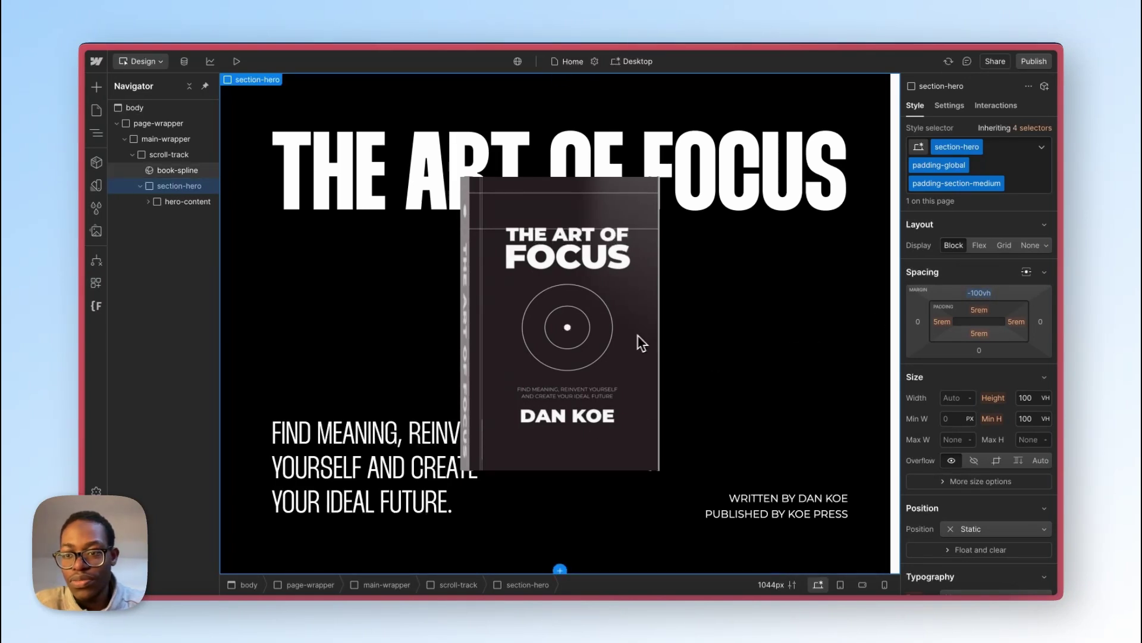
# Step: Inspect the spacing values of section-hero and reset its top margin to the initial value
pyautogui.click(983, 294)
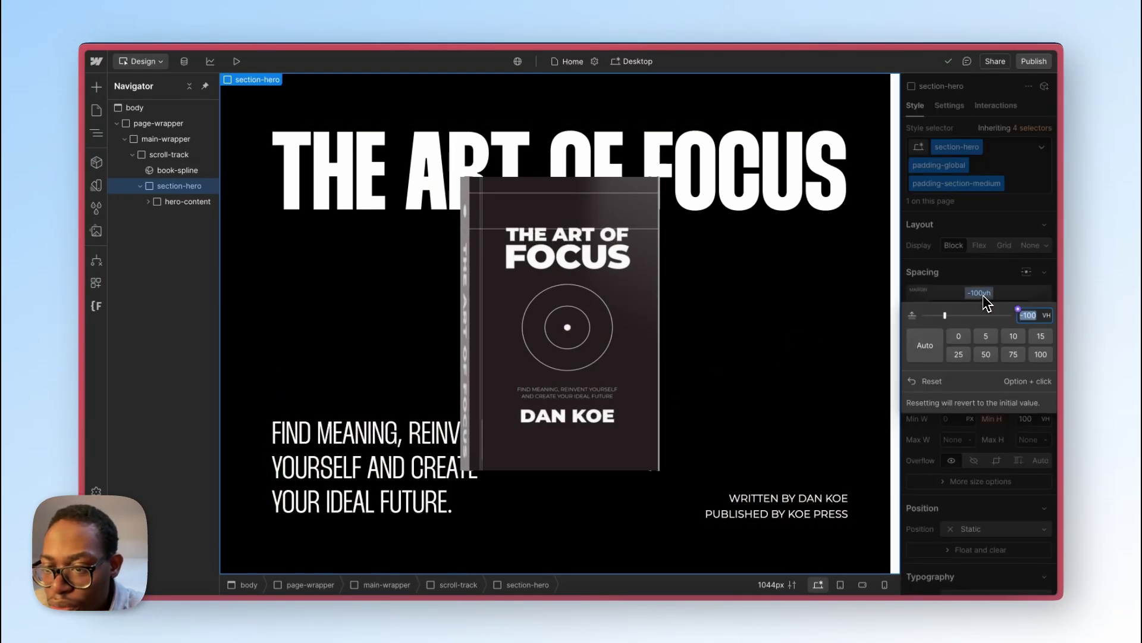
pyautogui.click(982, 294)
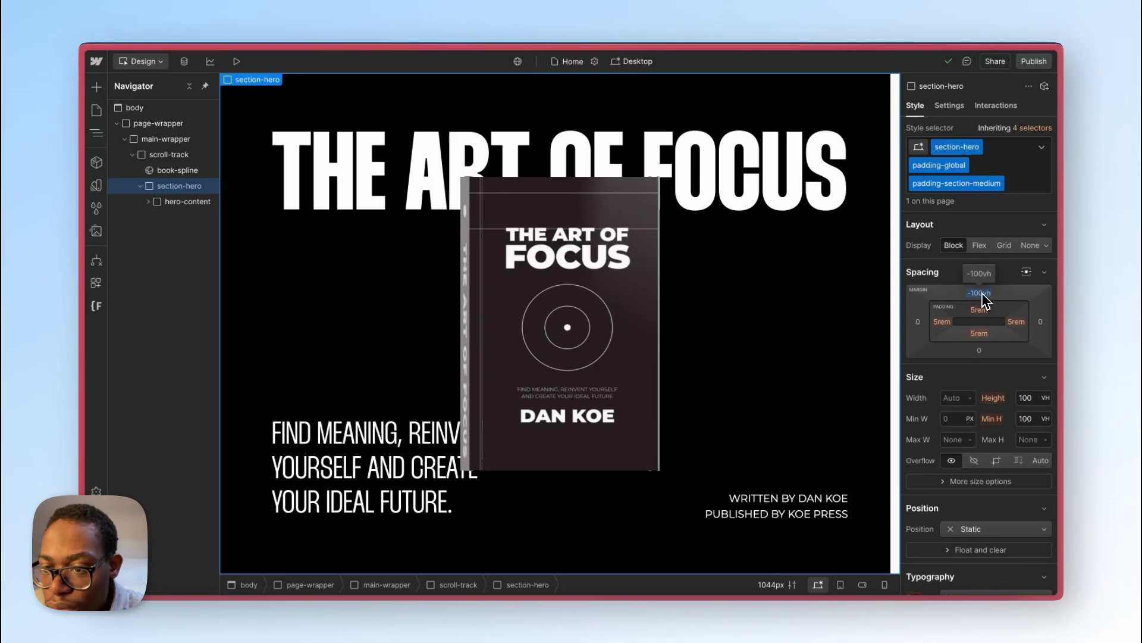
pyautogui.click(982, 292)
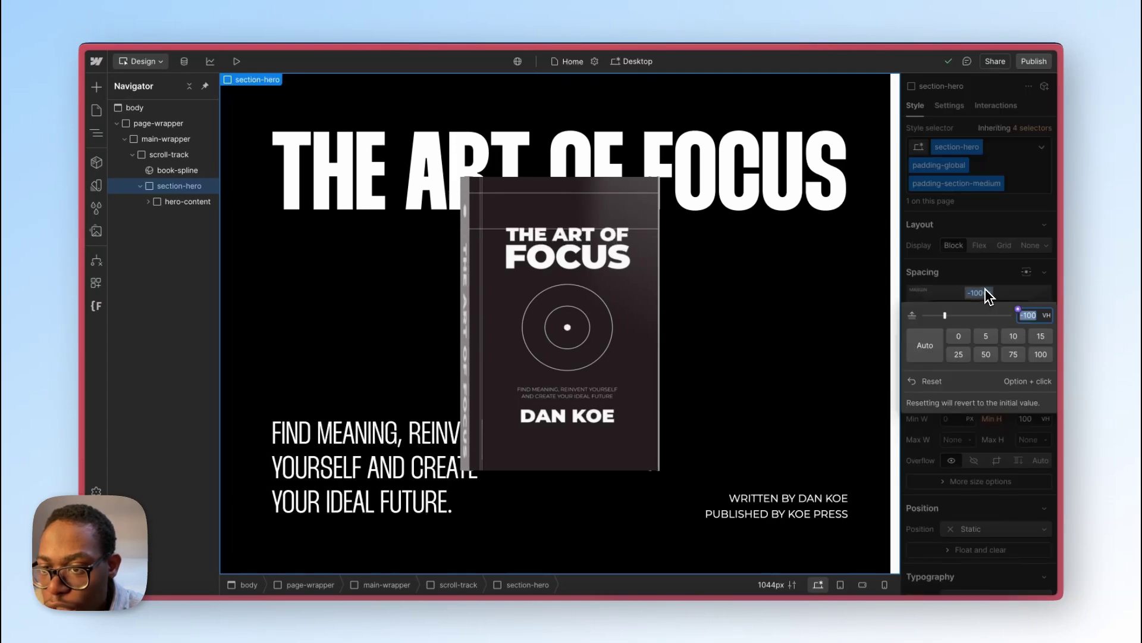
pyautogui.click(986, 293)
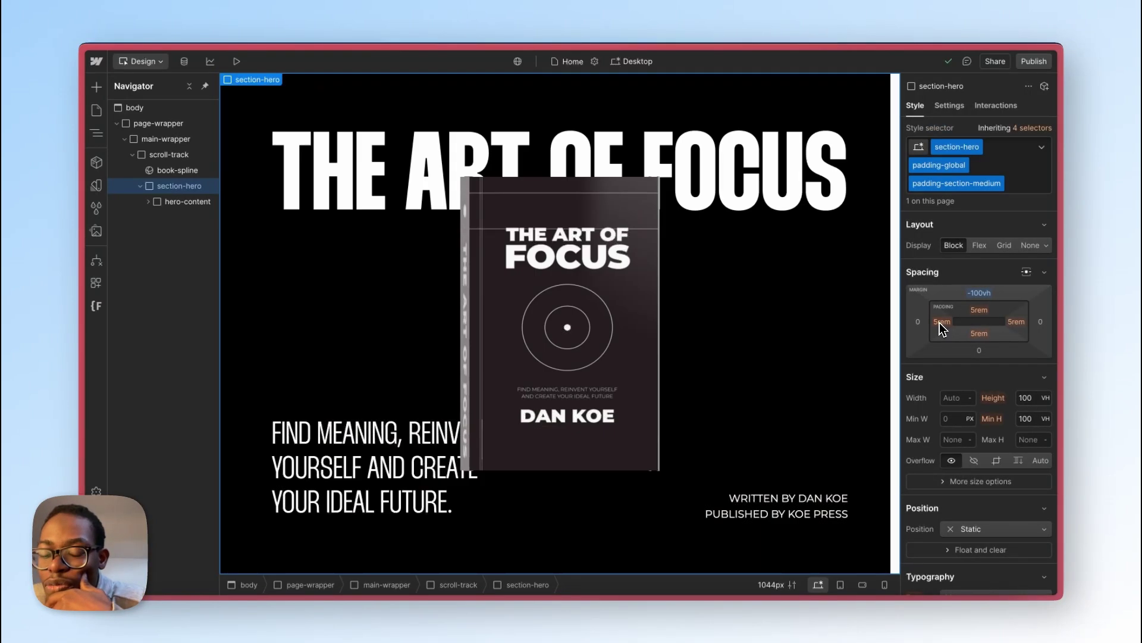
pyautogui.click(942, 322)
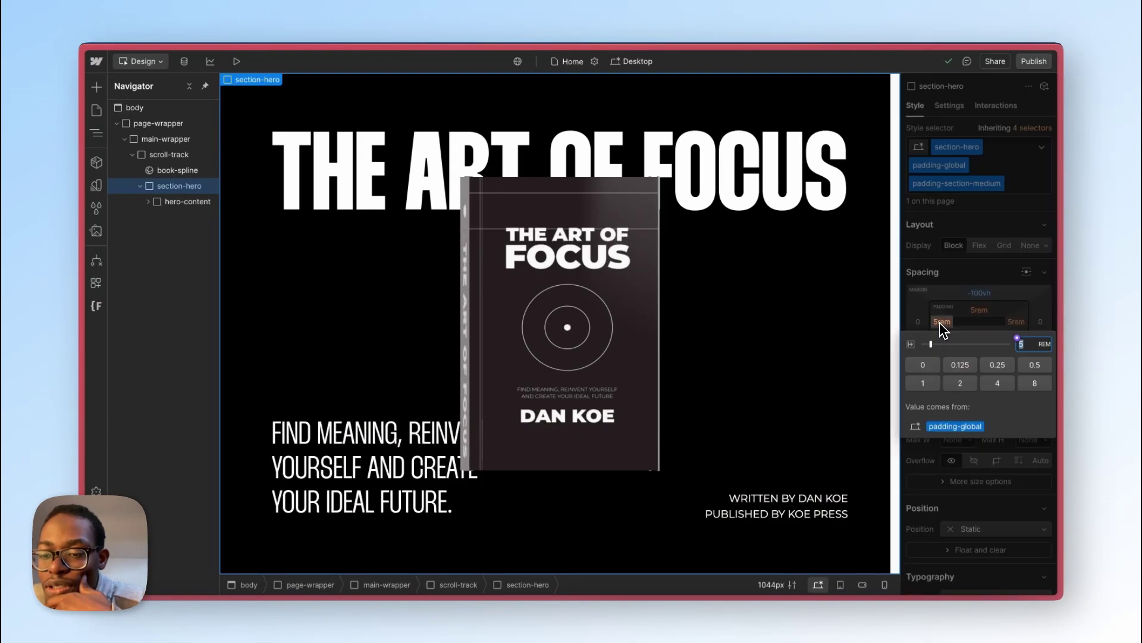
pyautogui.click(967, 306)
pyautogui.click(982, 297)
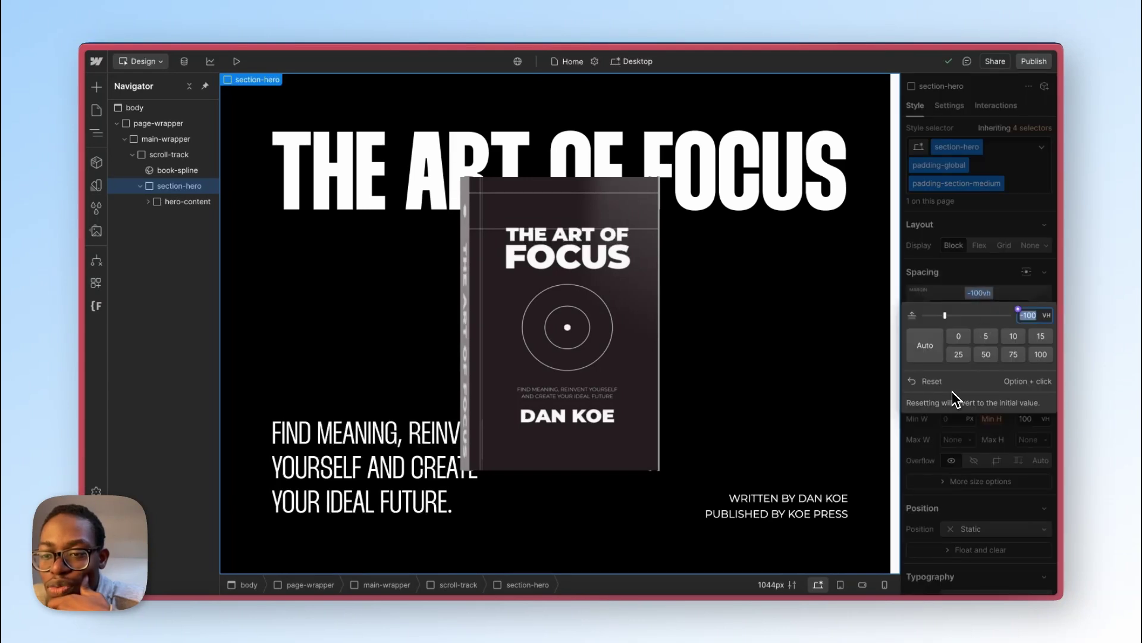
pyautogui.click(979, 292)
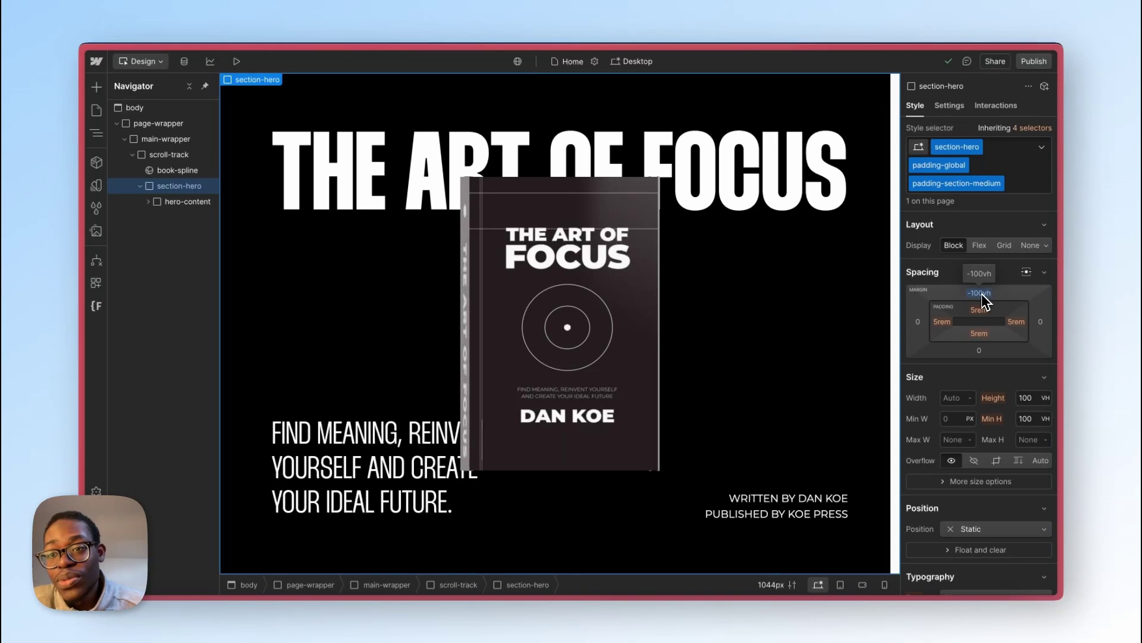
pyautogui.keyDown('alt'); pyautogui.click(983, 294); pyautogui.keyUp('alt')
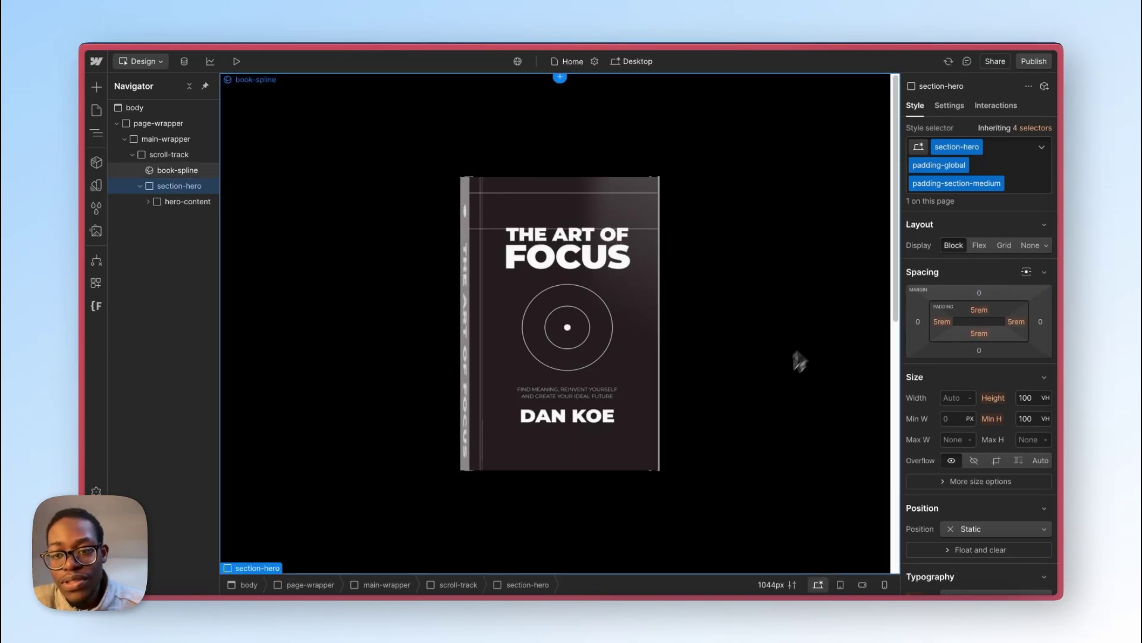
# Step: Add a div block directly after book-spline and assign it the section-hero class
pyautogui.click(749, 411)
pyautogui.press('super+k')
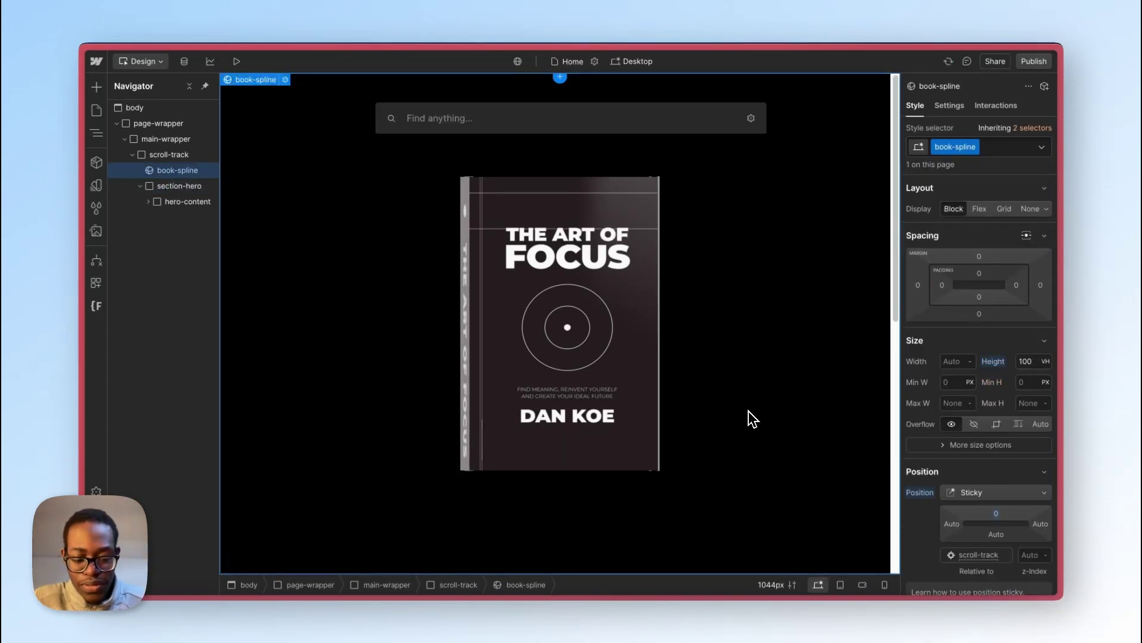
pyautogui.write('div')
pyautogui.press('Return')
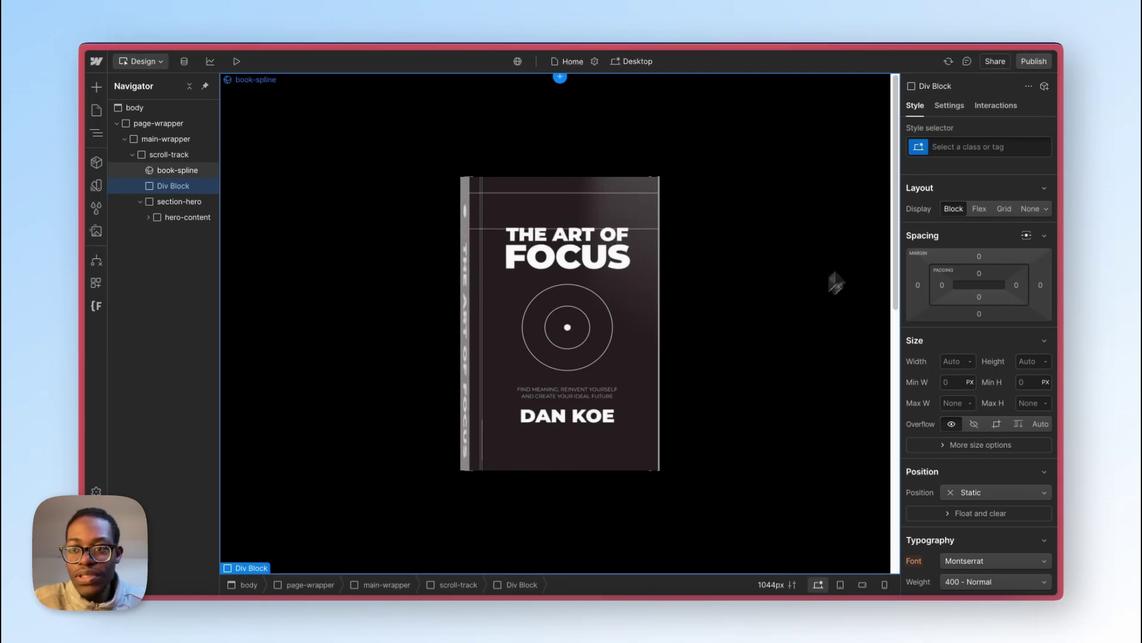
pyautogui.click(985, 148)
pyautogui.write('sec')
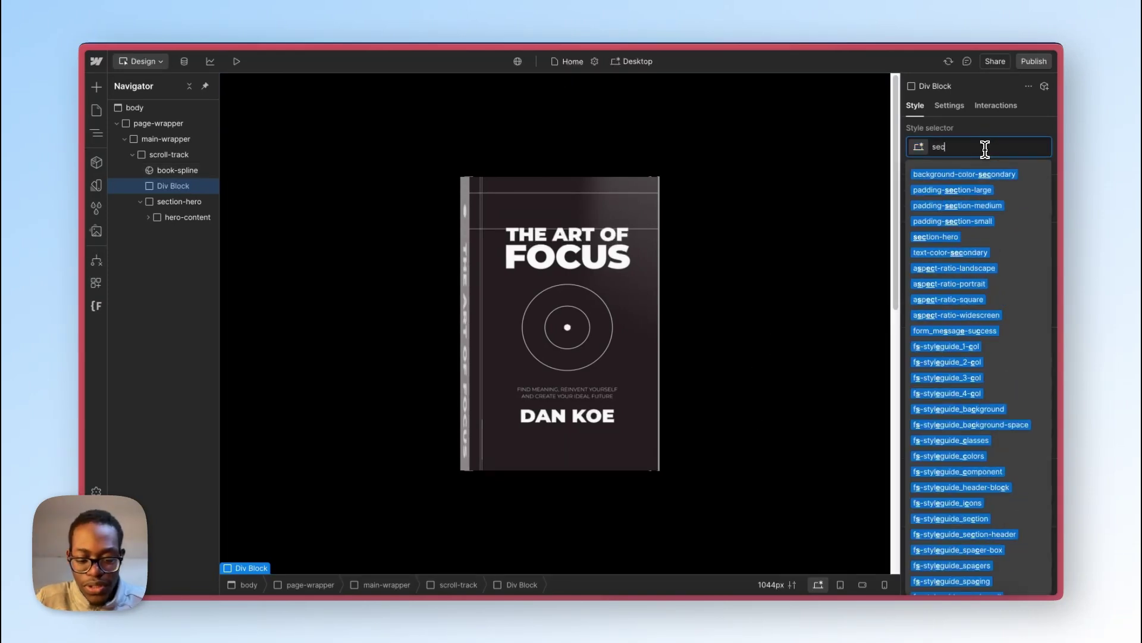
pyautogui.write('t')
pyautogui.click(987, 268)
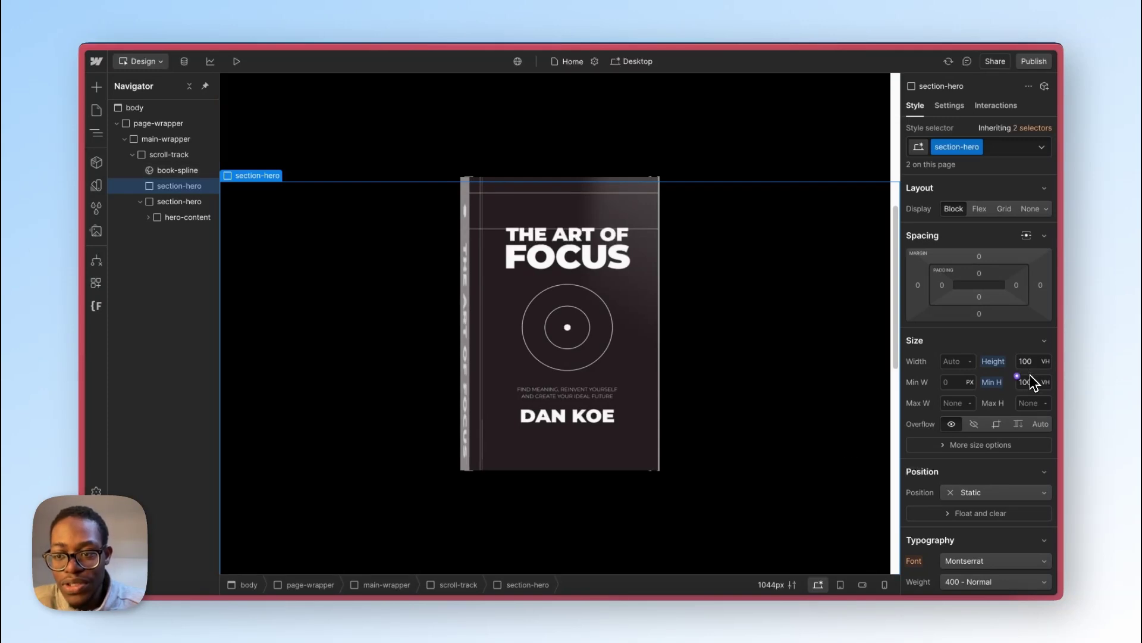
# Step: Set the base section-hero class's top margin to -100vh through the added empty block
pyautogui.scroll(-5, 493, 325)
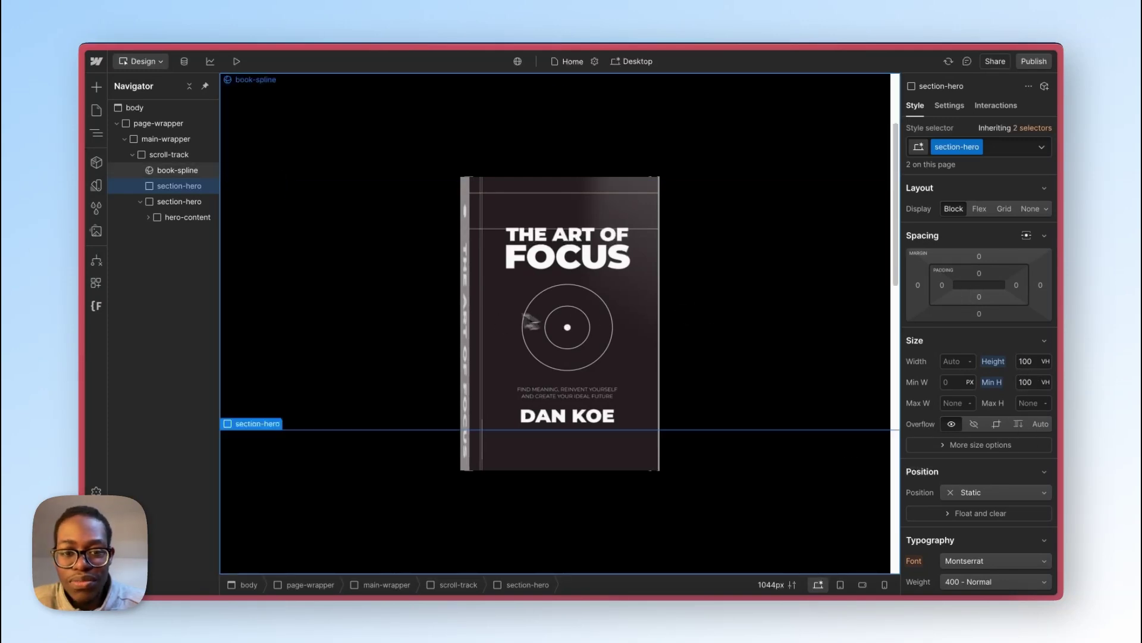
pyautogui.scroll(-1, 494, 325)
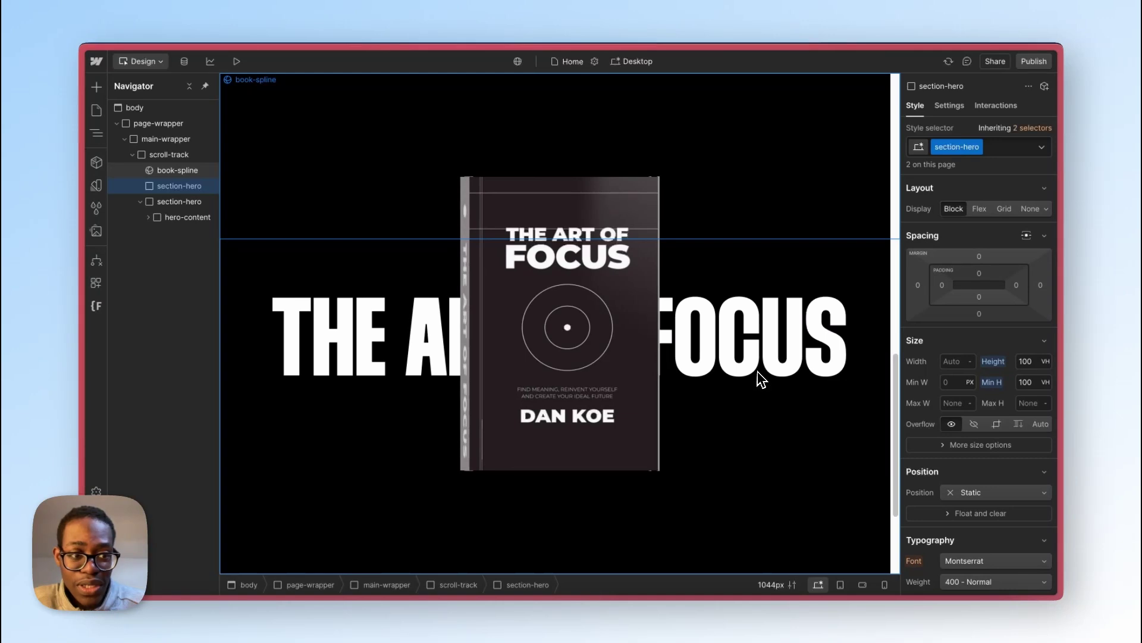
pyautogui.click(182, 202)
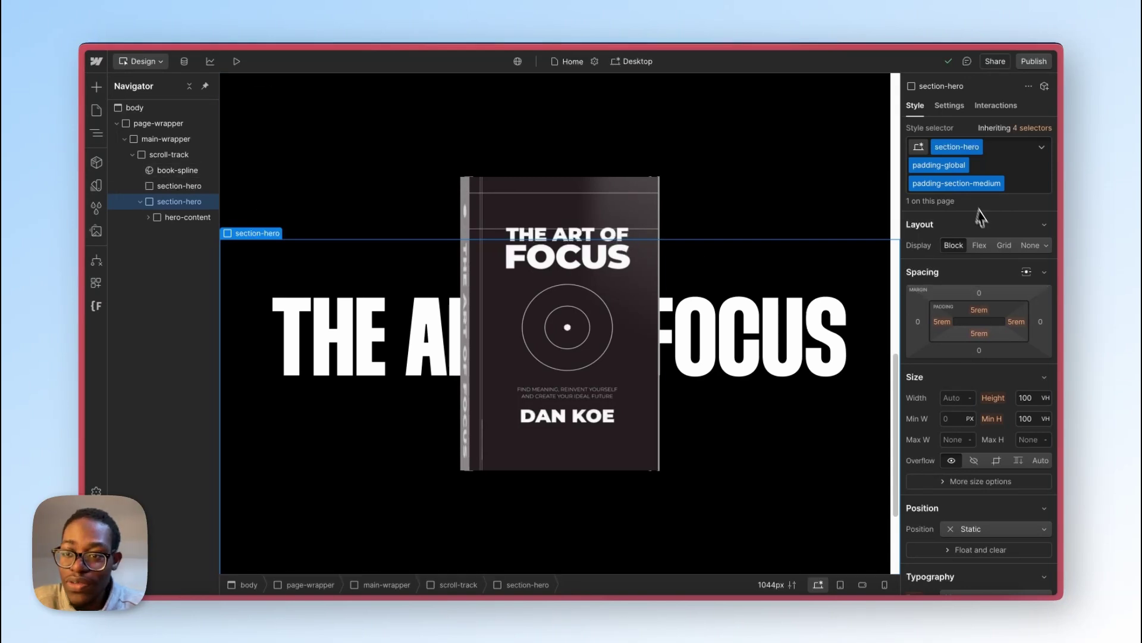
pyautogui.click(180, 187)
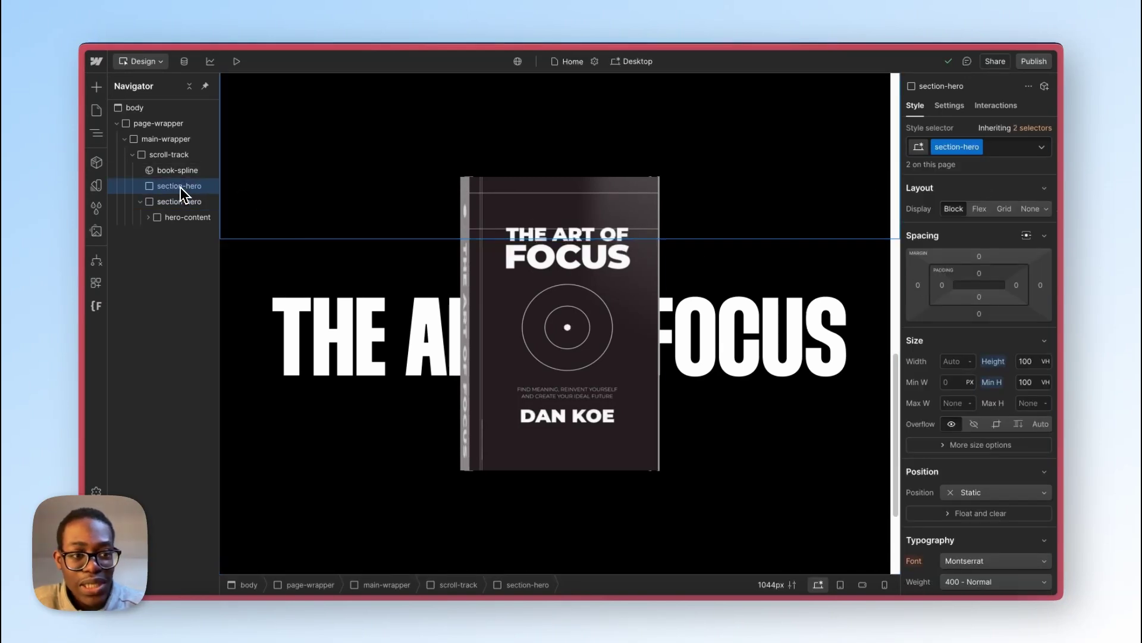
pyautogui.click(981, 260)
pyautogui.write('-100vh')
pyautogui.press('Return')
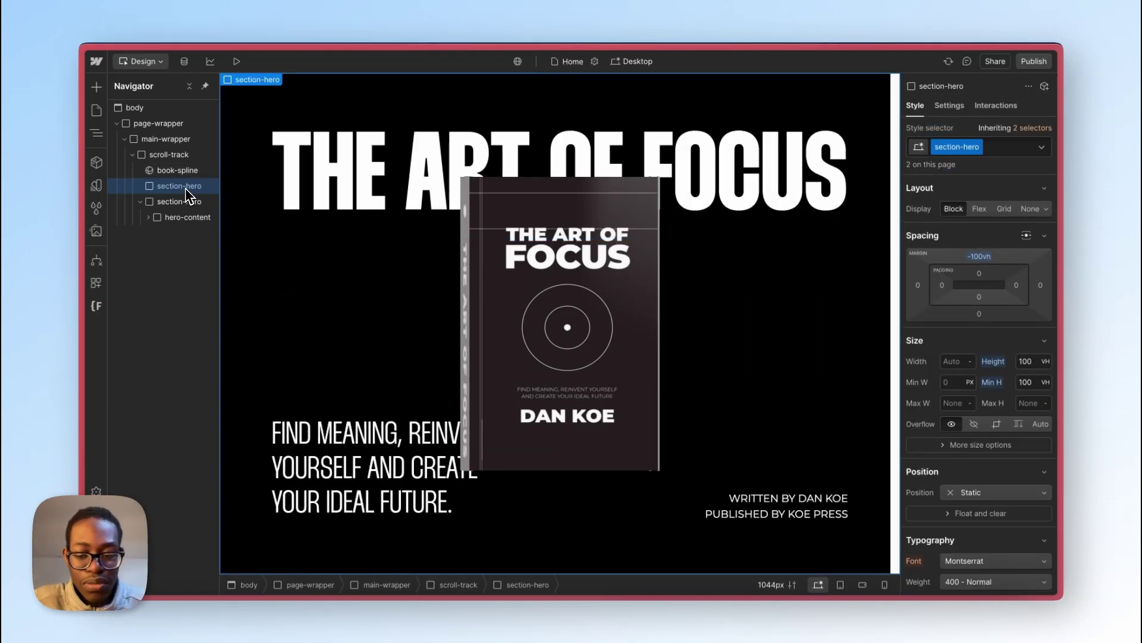
# Step: Delete the empty section-hero block and check which class the remaining hero section's top margin comes from
pyautogui.press('Delete')
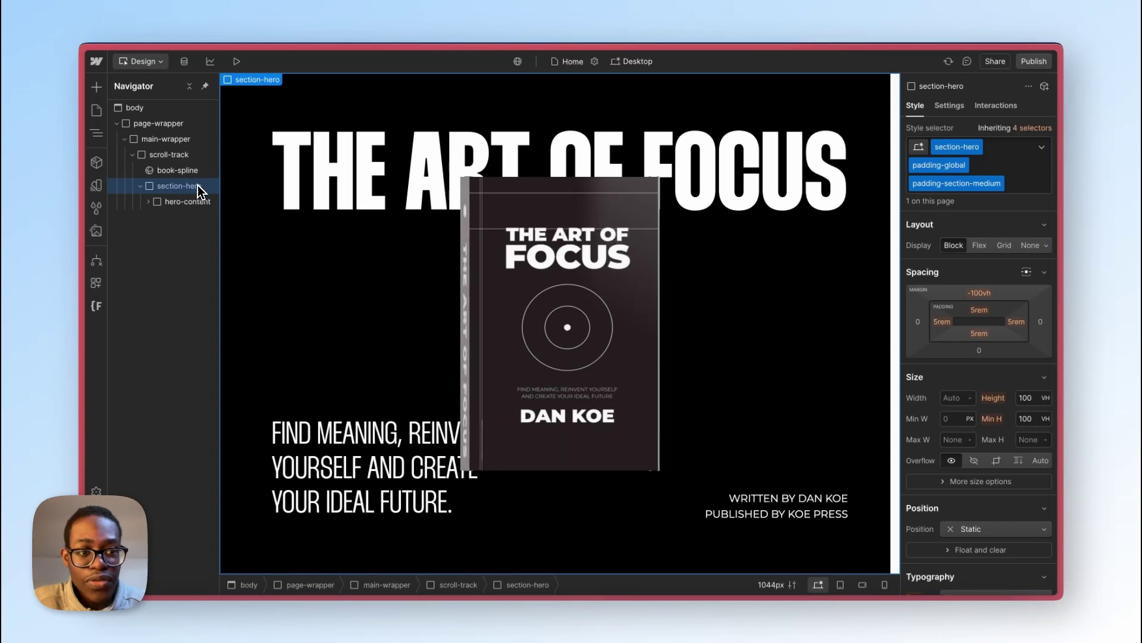
pyautogui.click(979, 294)
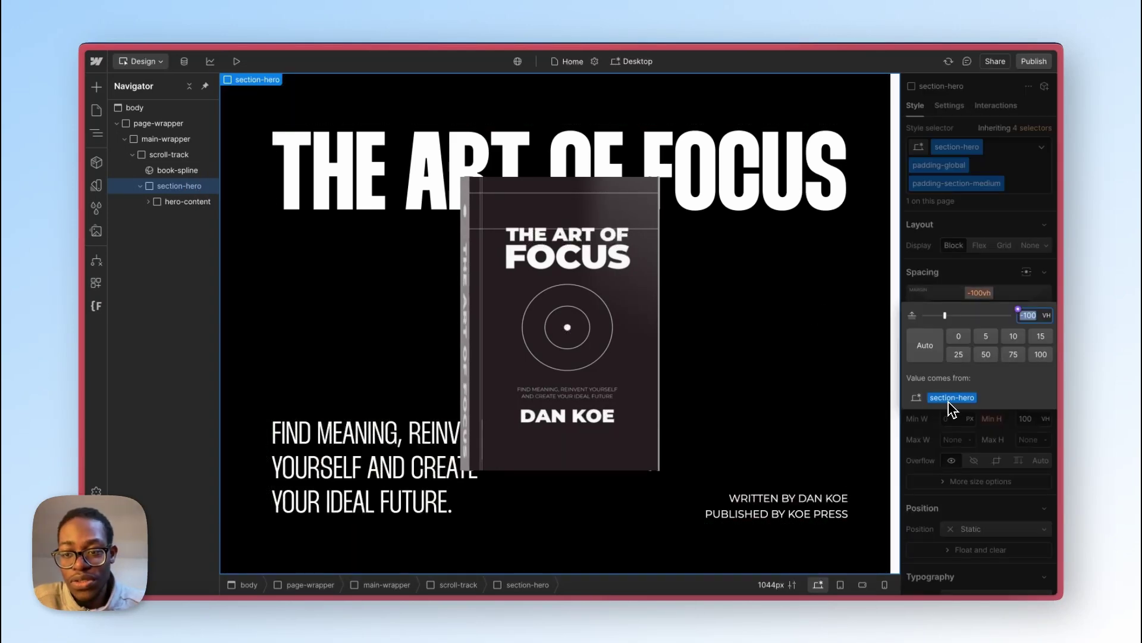
# Step: Add a div block at the end of scroll-track, following section-hero, and give it the class section-book
pyautogui.click(986, 282)
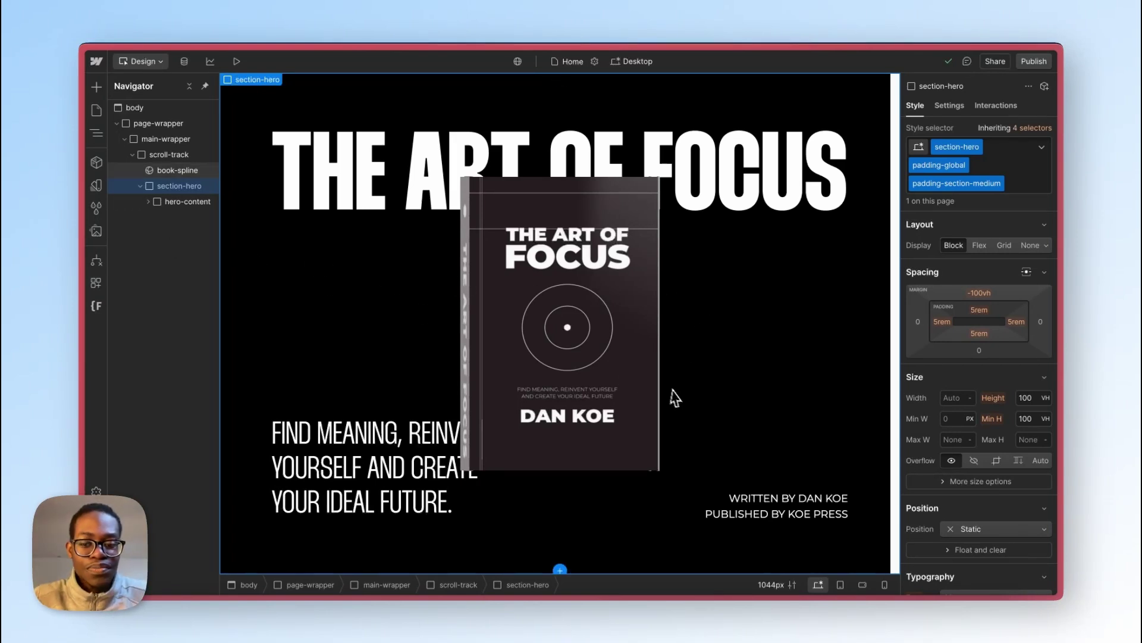
pyautogui.click(140, 186)
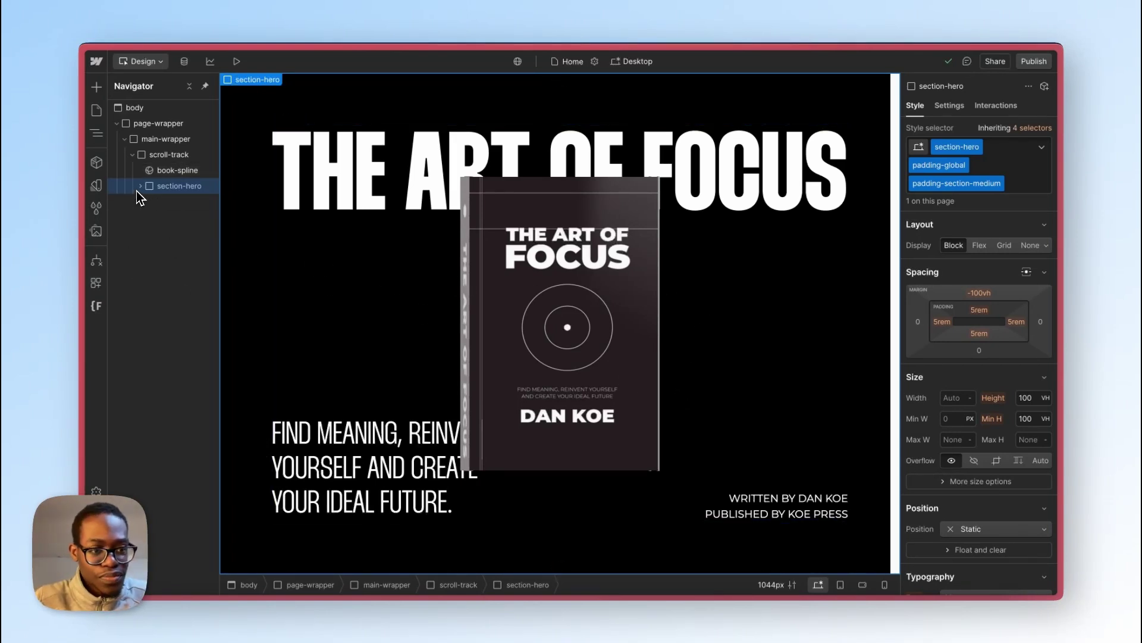
pyautogui.click(173, 156)
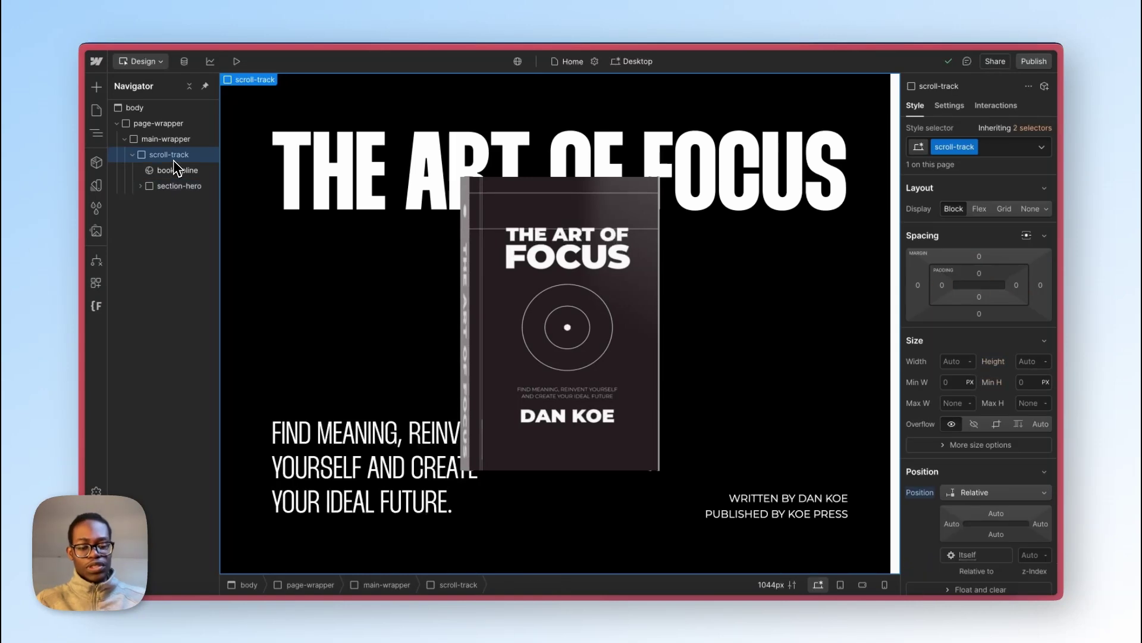
pyautogui.press('super+e')
pyautogui.write('div')
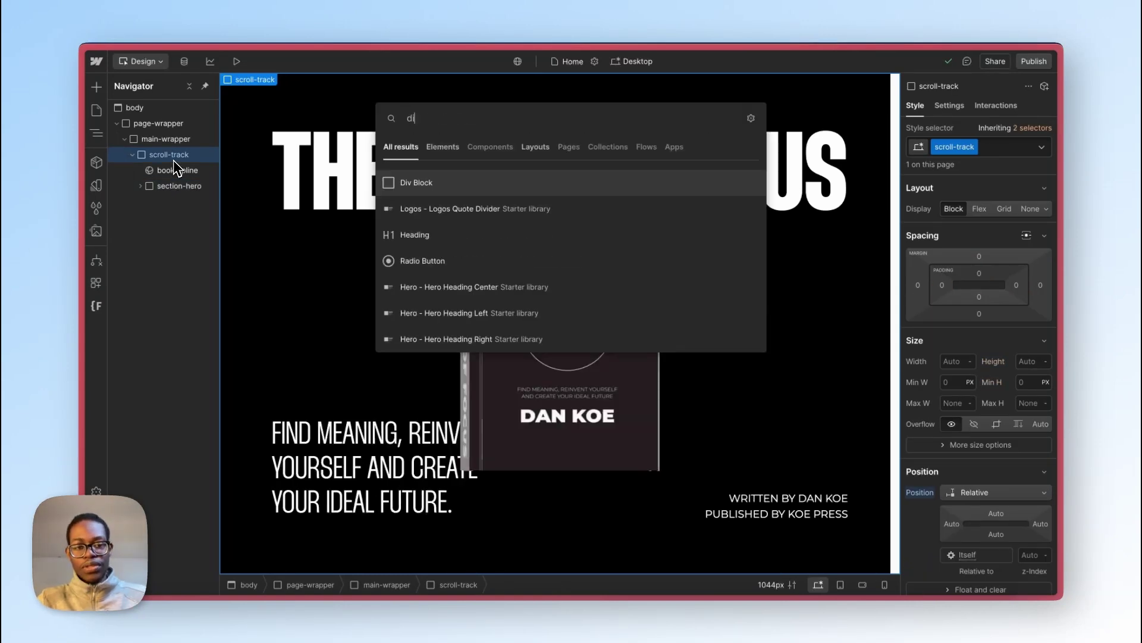
pyautogui.press('Return')
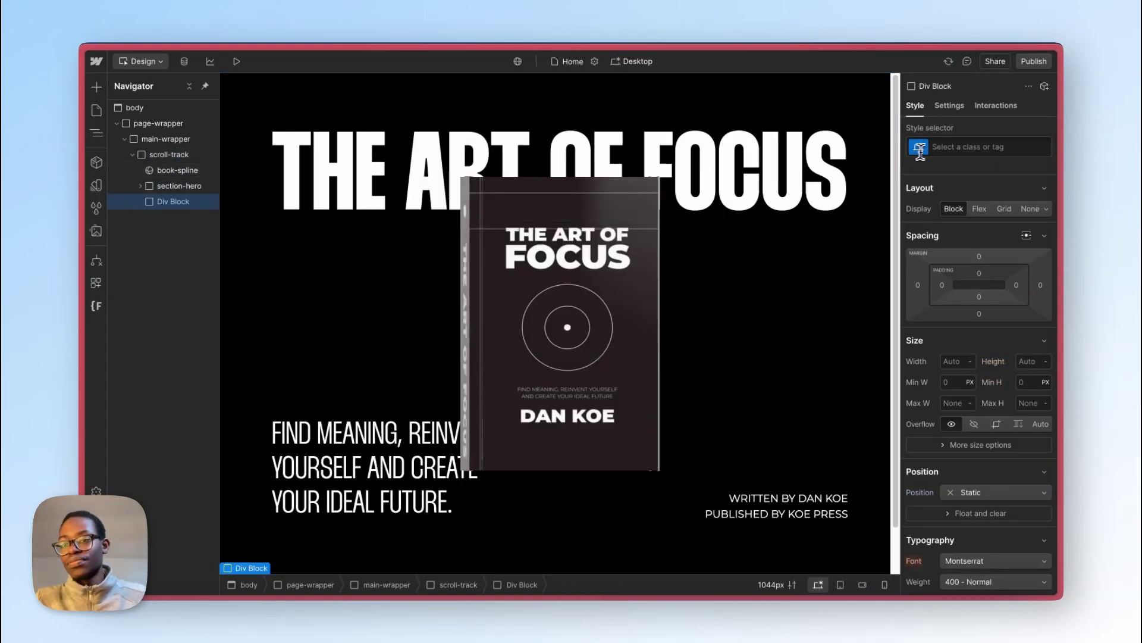
pyautogui.click(942, 147)
pyautogui.write('section-book')
pyautogui.press('Return')
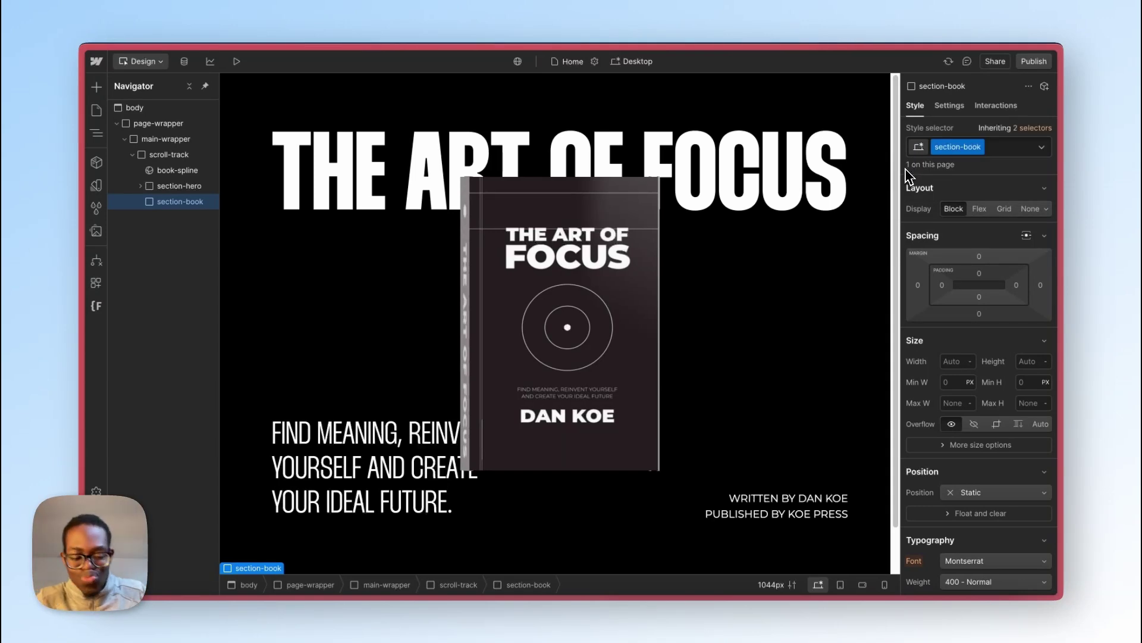
# Step: Nest a div block inside section-book and assign it the padding-global and padding-section-medium classes
pyautogui.press('super+k')
pyautogui.write('div')
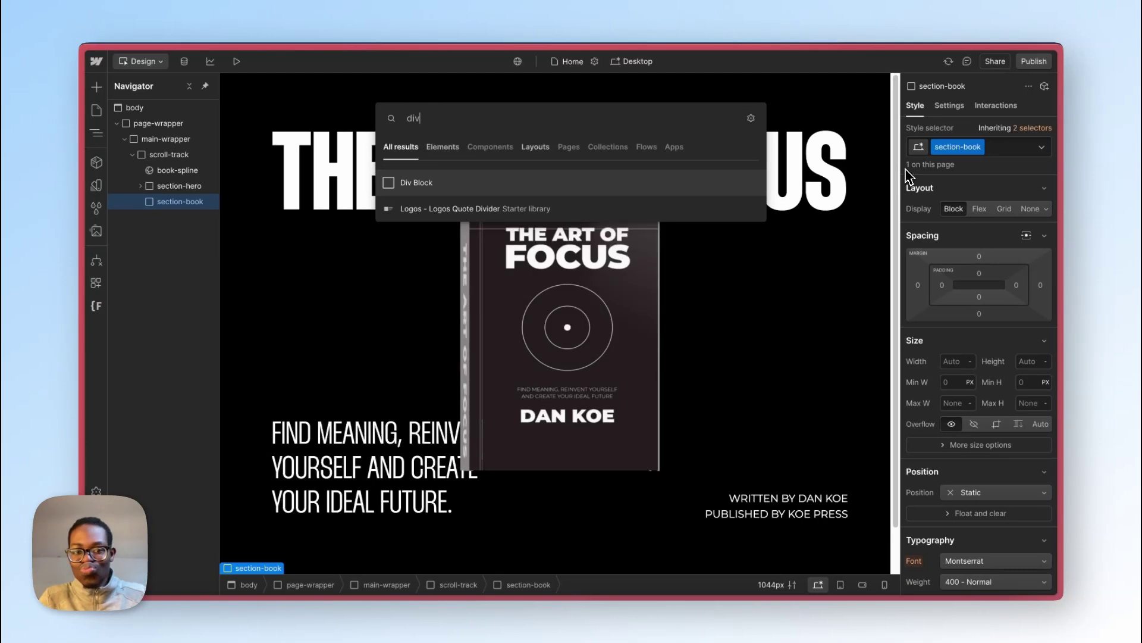
pyautogui.press('Return')
pyautogui.click(975, 147)
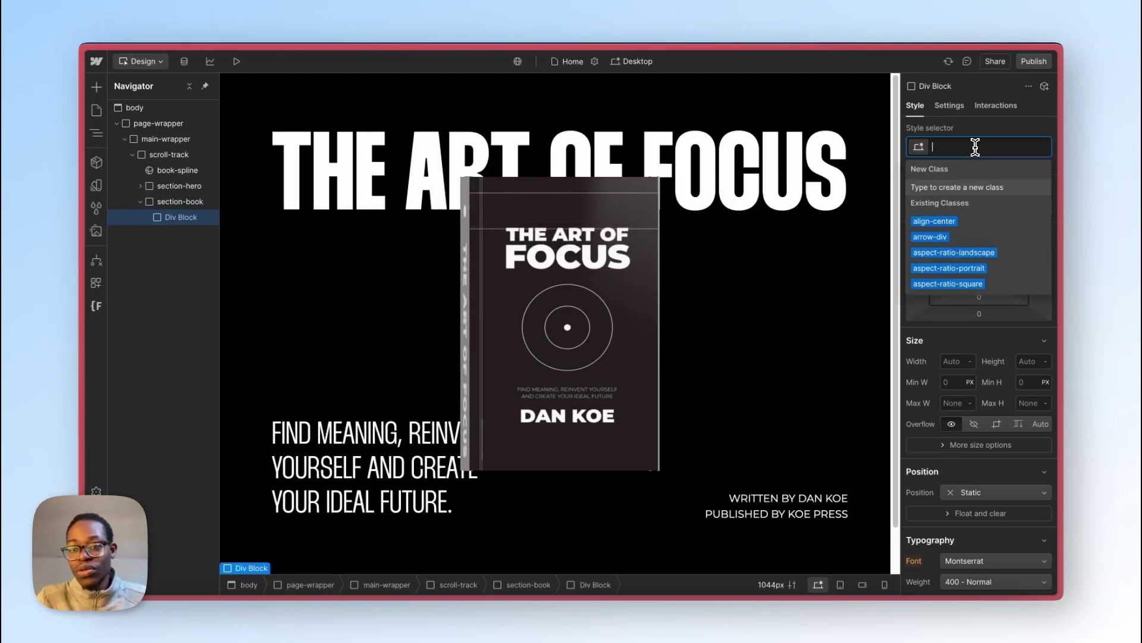
pyautogui.write('padding-globa')
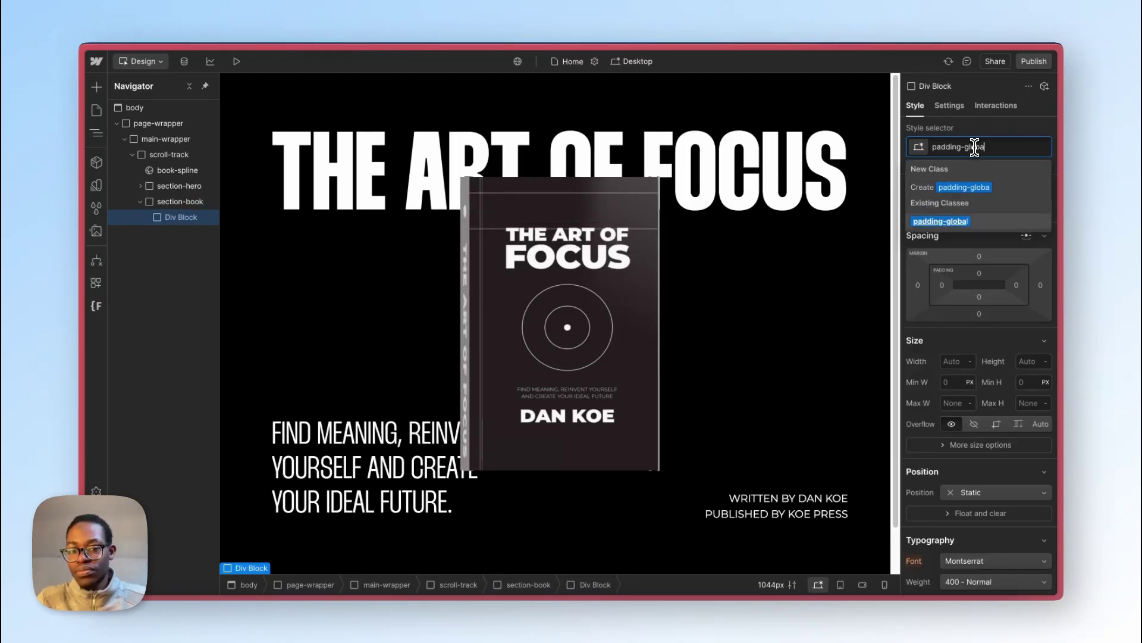
pyautogui.press('Return')
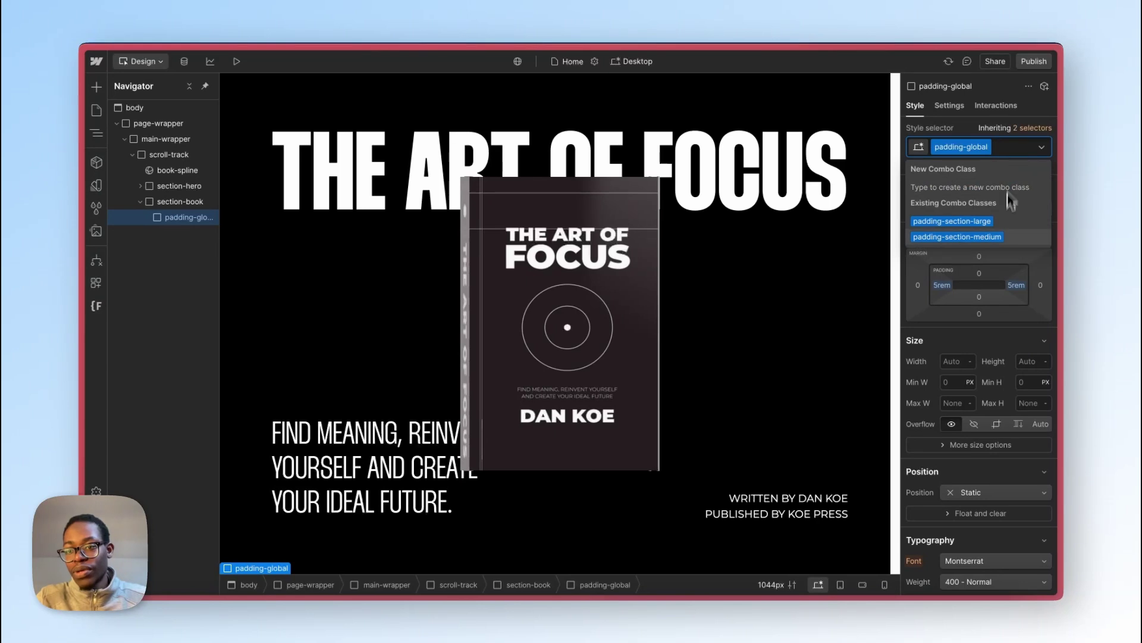
pyautogui.click(1005, 236)
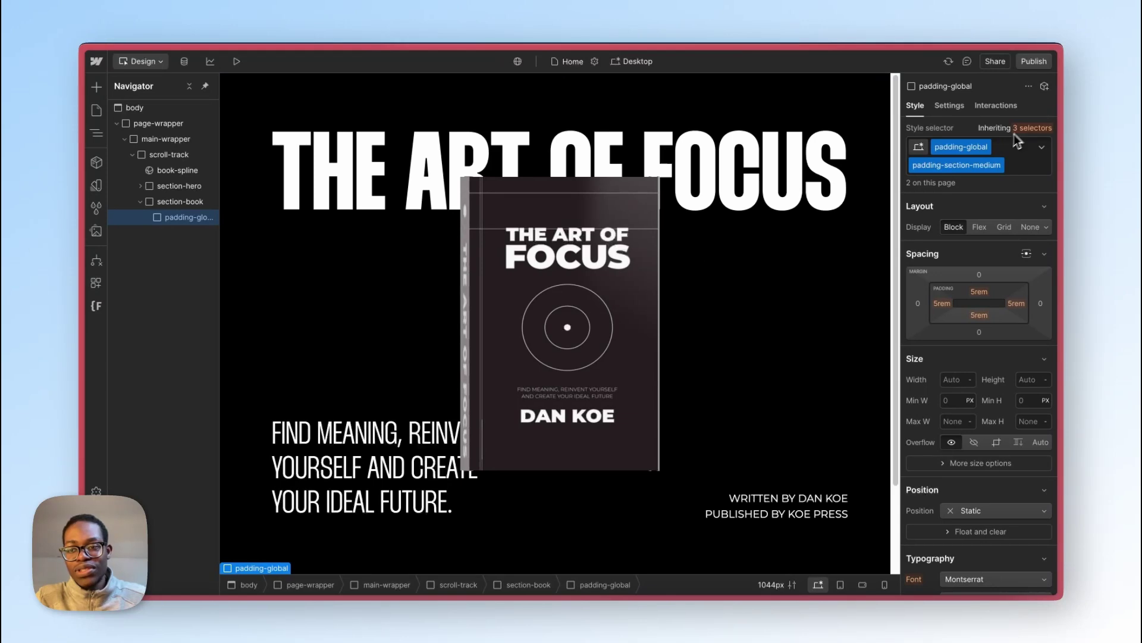
# Step: Inspect the base padding-global class that the new block in section-book inherits from, and return to its combo class
pyautogui.click(1042, 147)
pyautogui.click(986, 245)
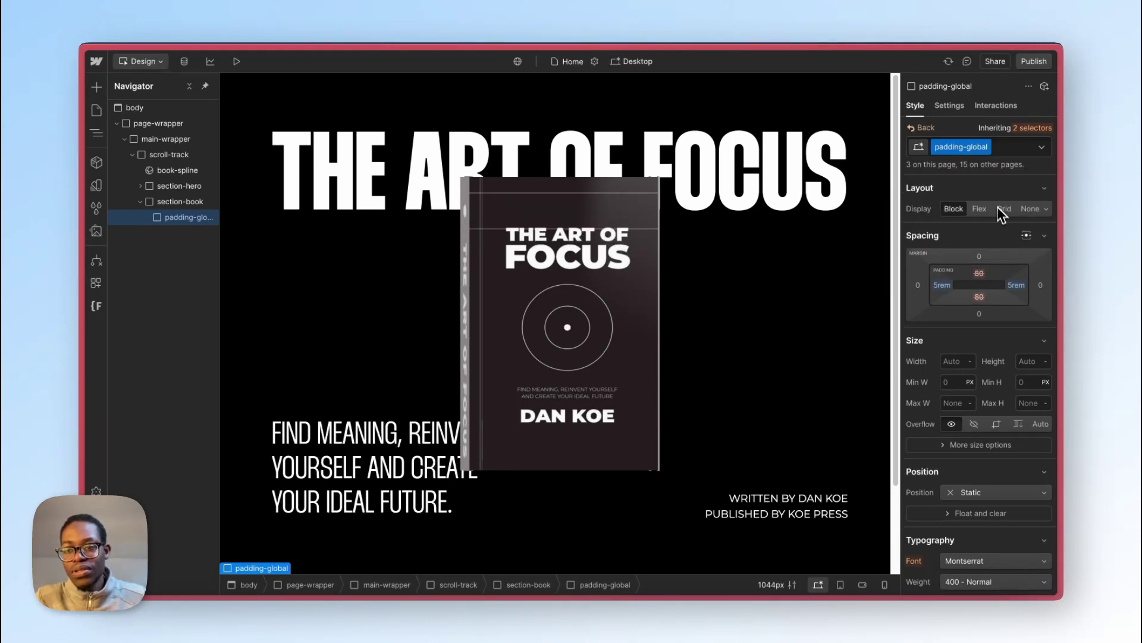
pyautogui.click(923, 128)
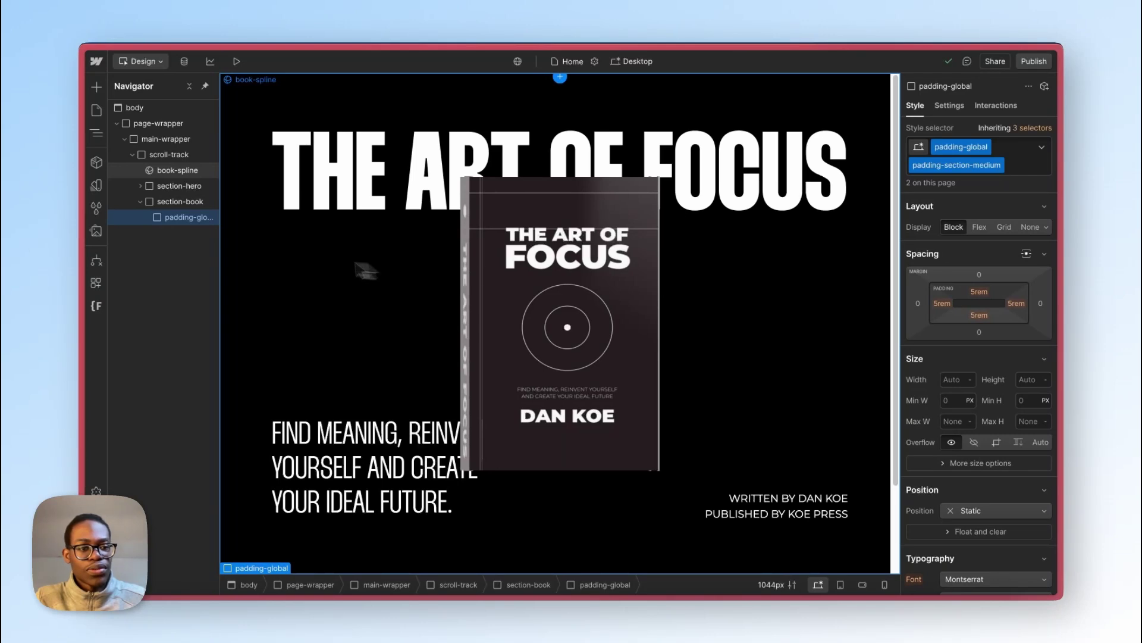
# Step: Examine the base section-hero class in the hero section's inheritance, including its top margin, and return to the combo class
pyautogui.click(190, 186)
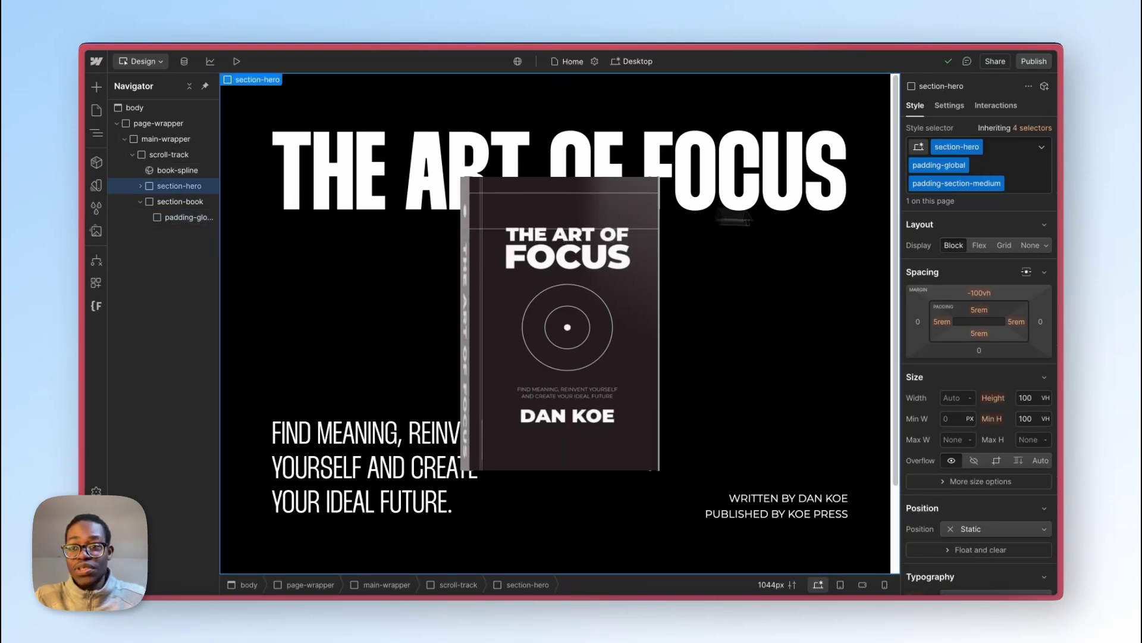
pyautogui.click(1028, 130)
pyautogui.click(980, 262)
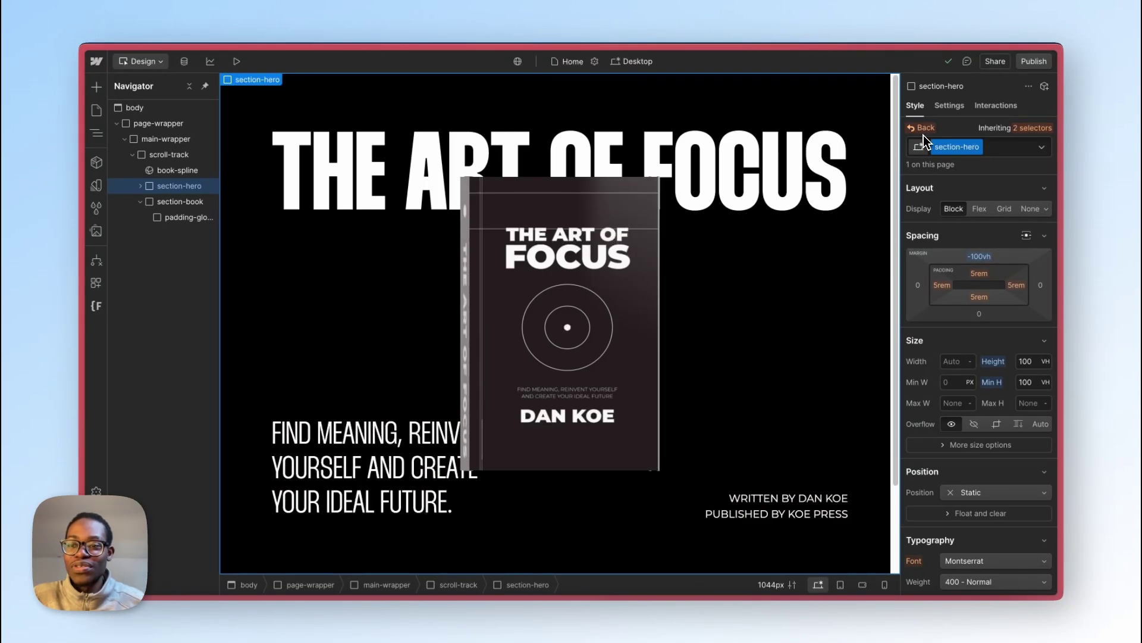
pyautogui.click(923, 131)
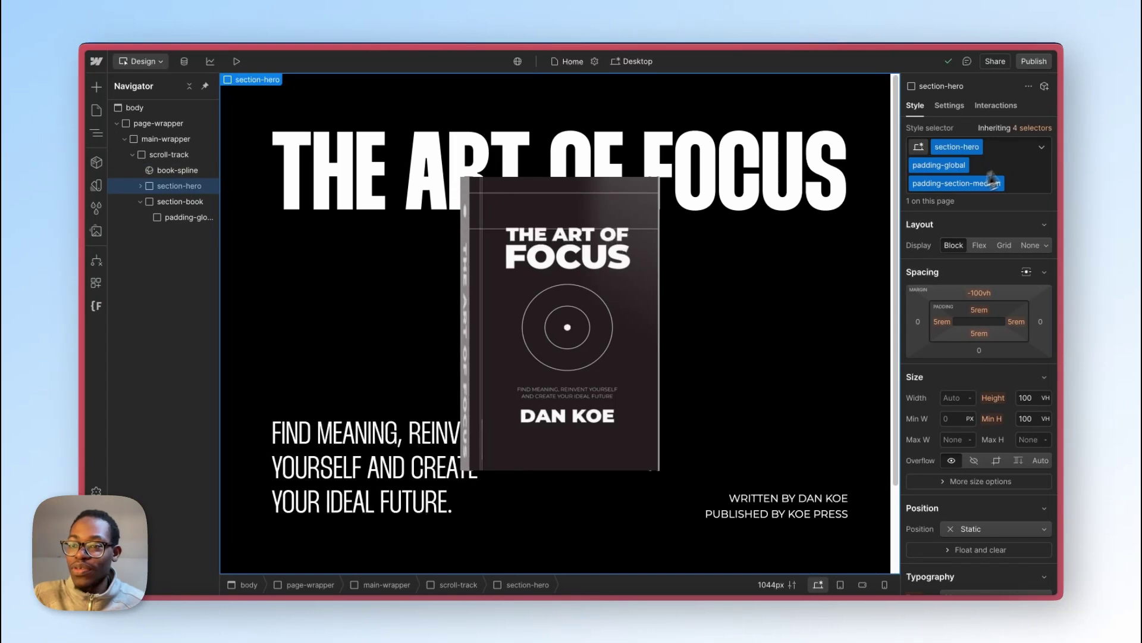
pyautogui.click(1035, 128)
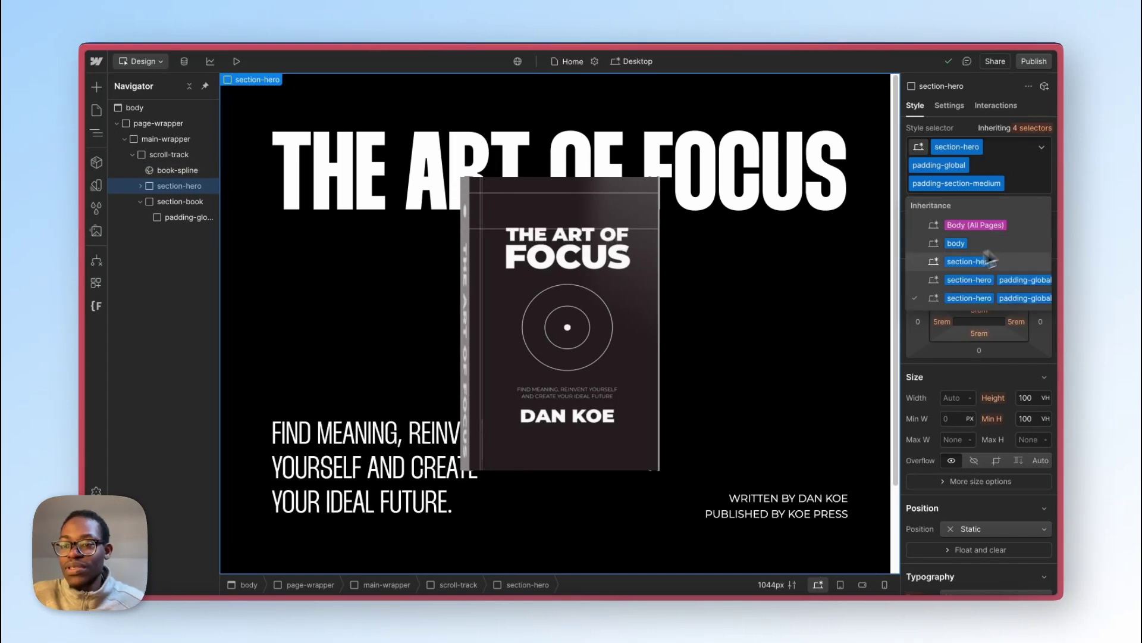
pyautogui.click(966, 265)
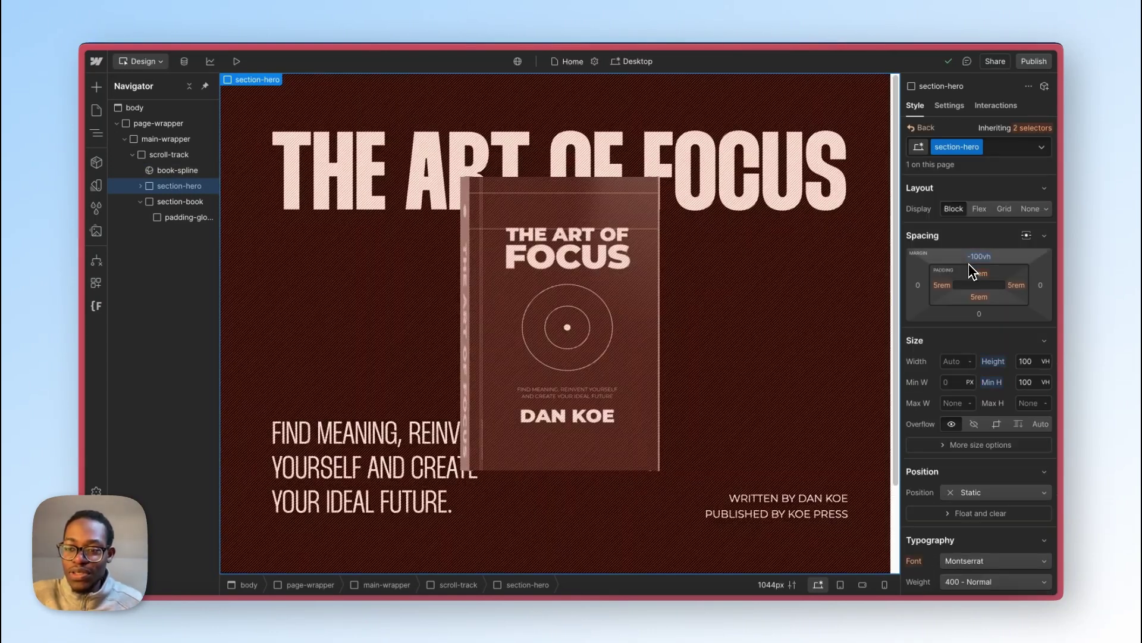
pyautogui.moveTo(989, 259); pyautogui.dragTo(990, 256)
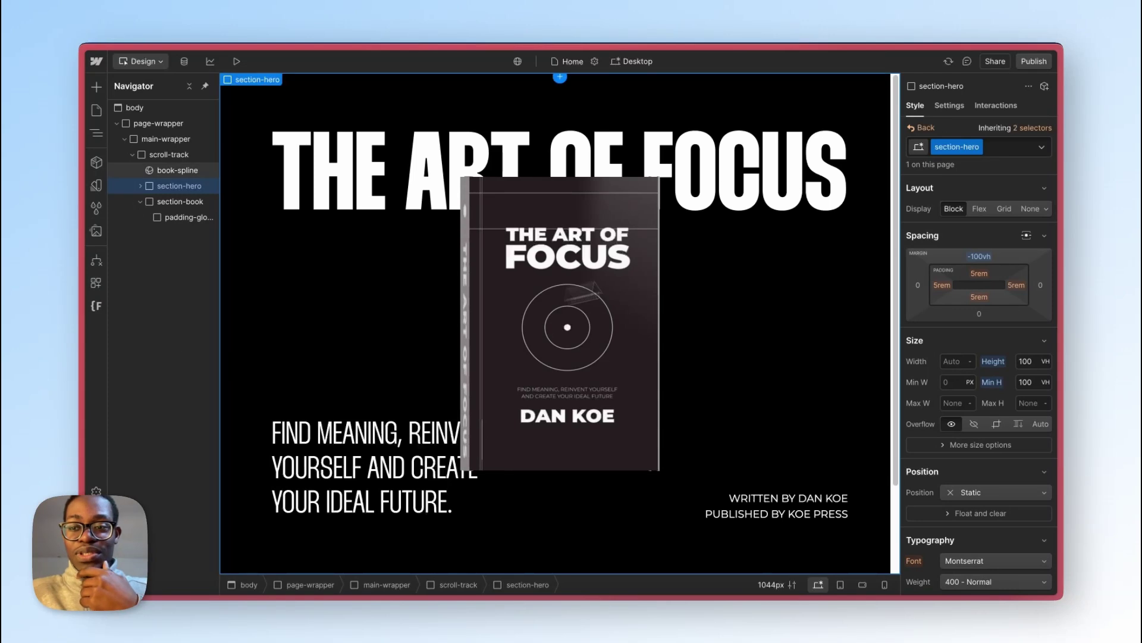
pyautogui.click(923, 129)
# Step: Add a div block inside section-book's padding-global block and give it the class book-content
pyautogui.scroll(-2, 396, 454)
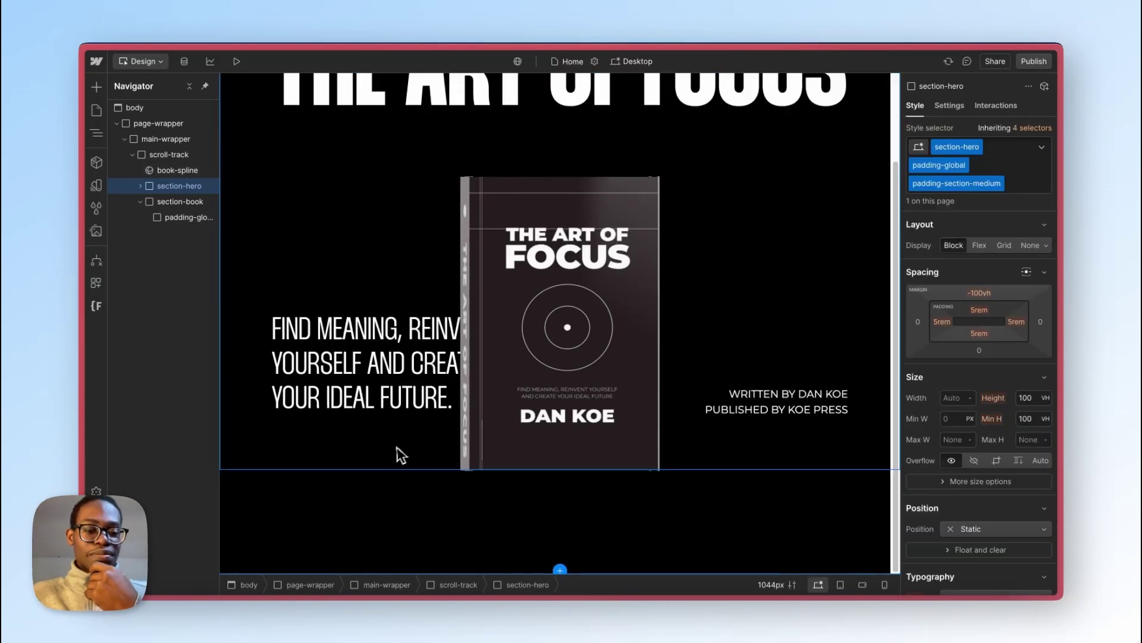
pyautogui.click(199, 226)
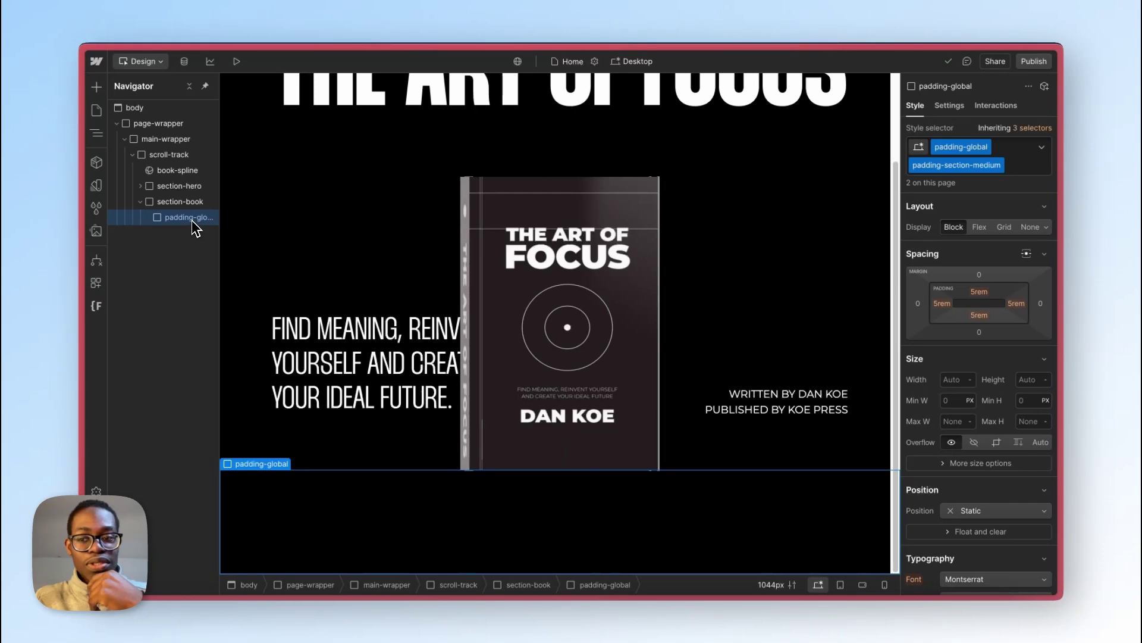
pyautogui.press('super+e')
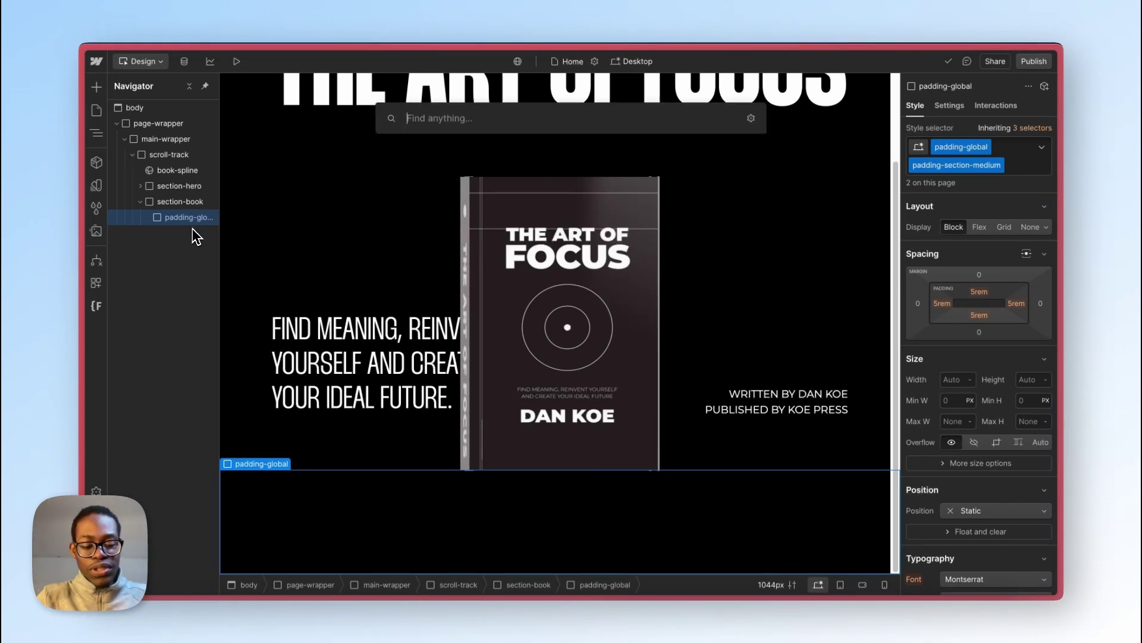
pyautogui.write('div')
pyautogui.press('Return')
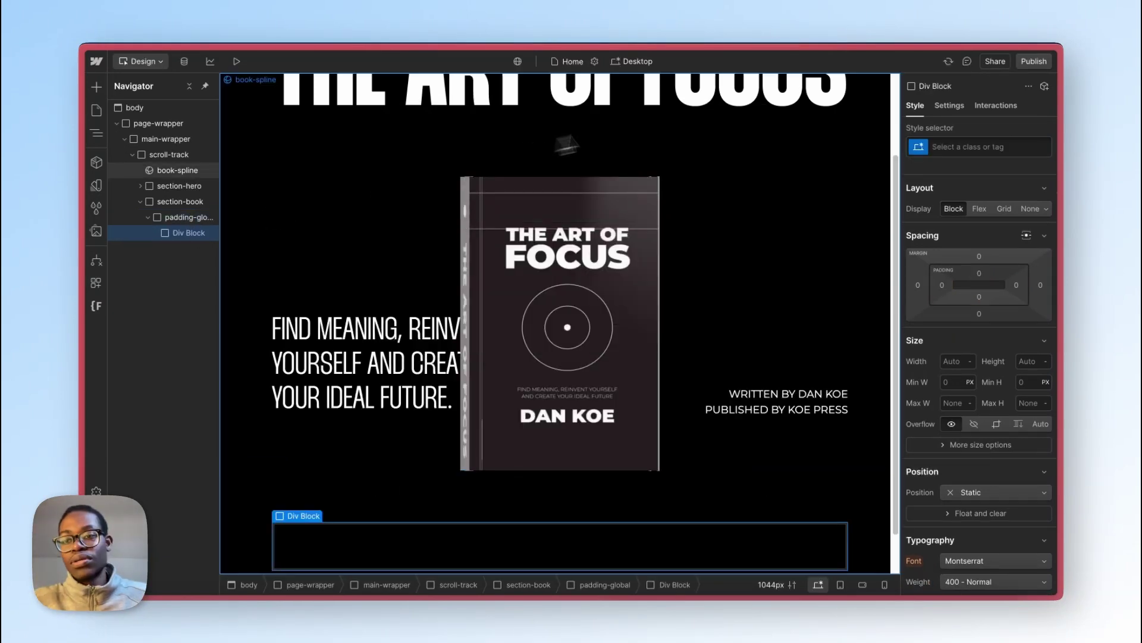
pyautogui.click(1002, 154)
pyautogui.write('book-content')
pyautogui.press('Return')
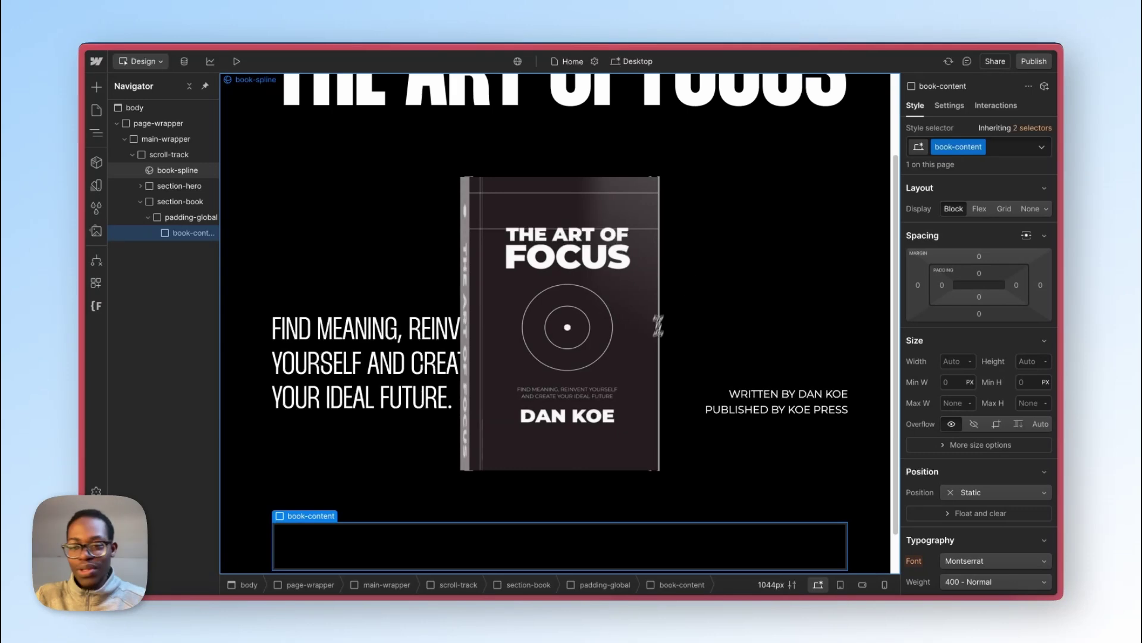
# Step: Switch to the Figma design and examine the layout of the book section below the hero
pyautogui.scroll(-1, 451, 412)
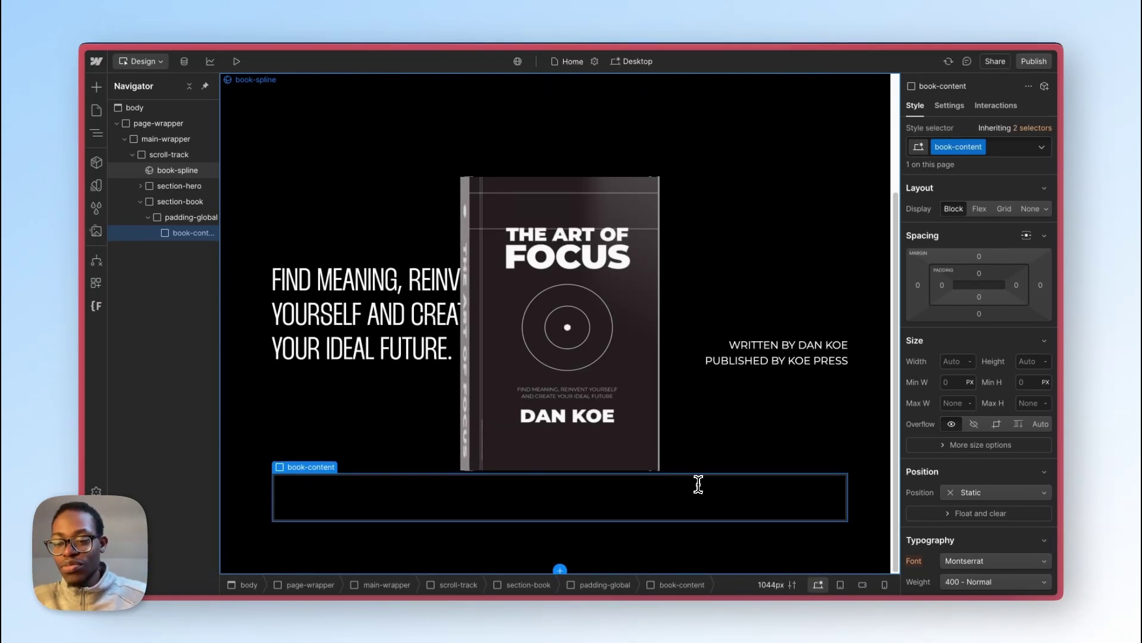
pyautogui.hotkey('ctrl', 'Right')
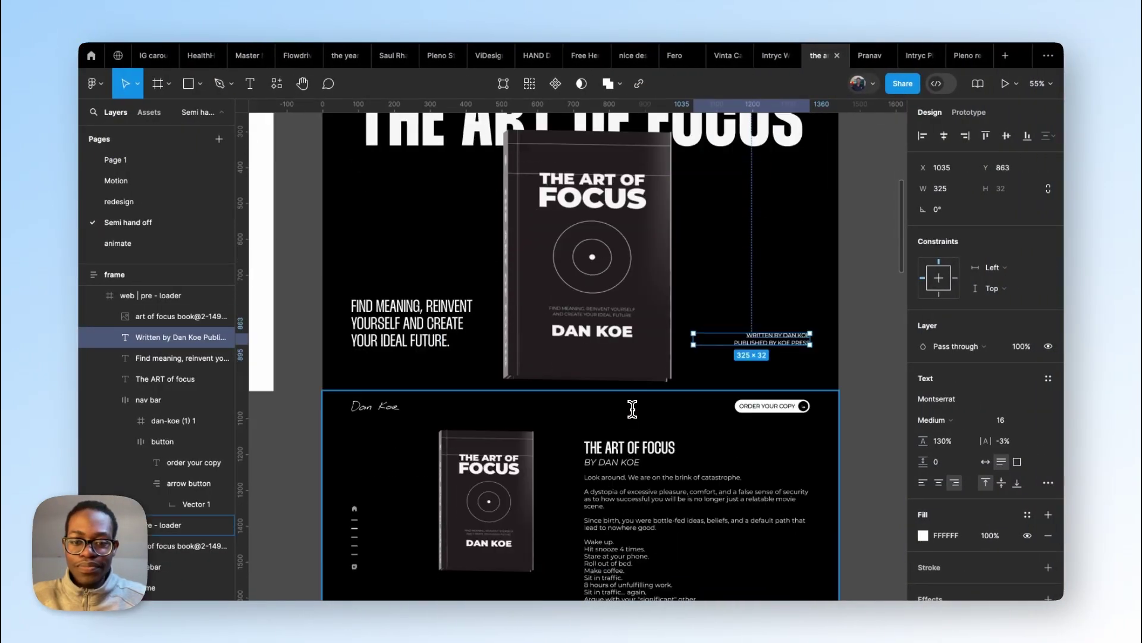
pyautogui.scroll(-3, 764, 410)
pyautogui.scroll(-4, 765, 414)
pyautogui.scroll(4, 763, 415)
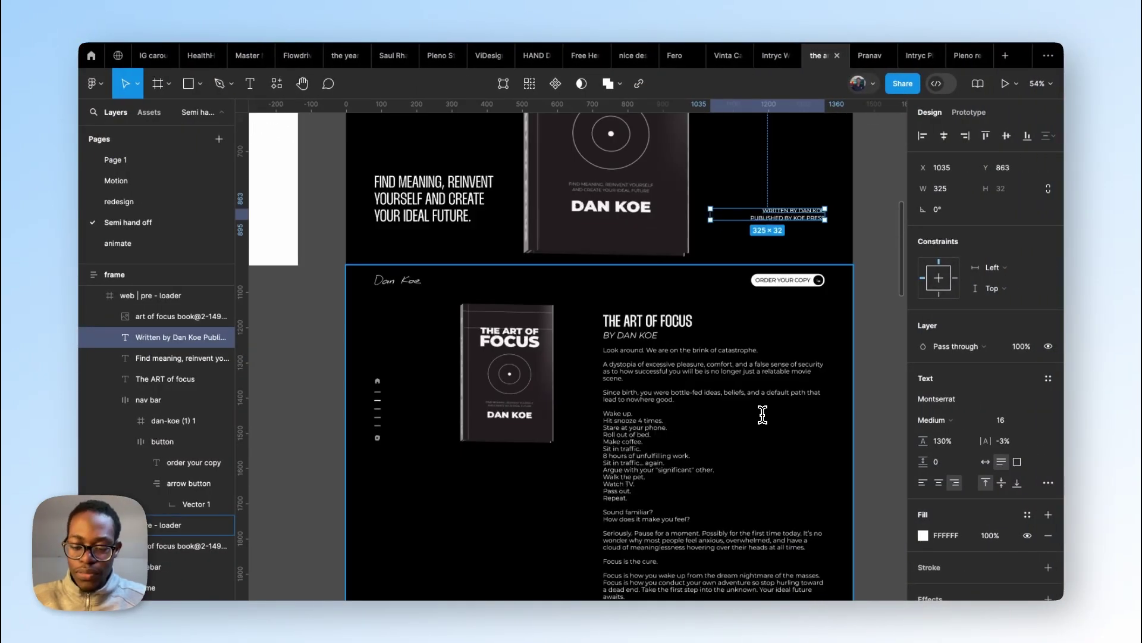
pyautogui.hotkey('ctrl', '\\')
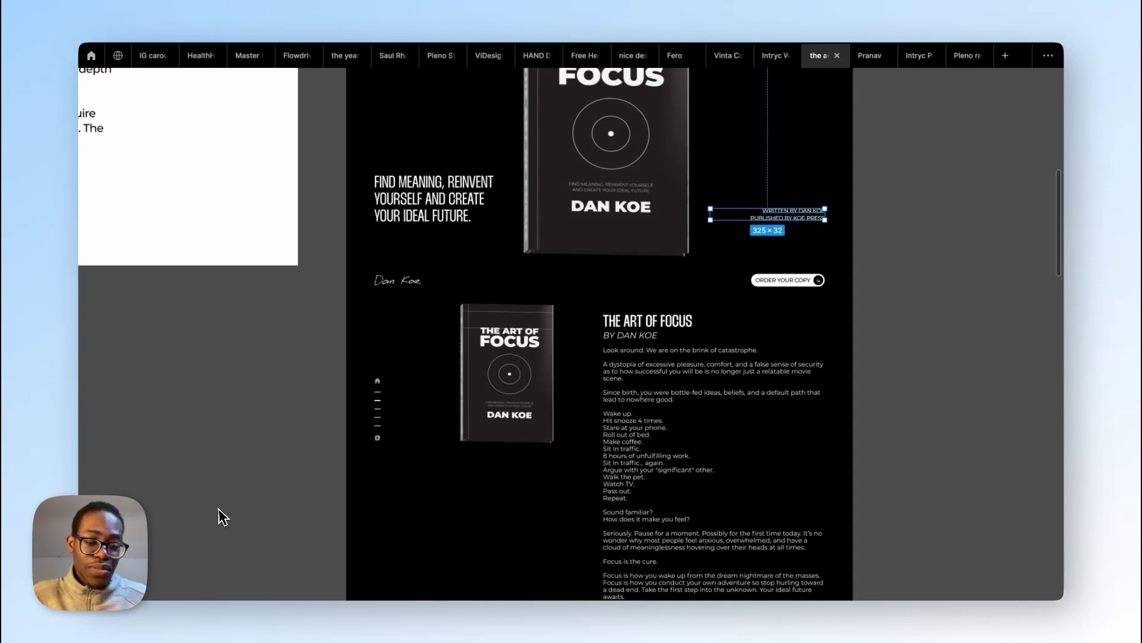
pyautogui.scroll(3, 688, 399)
pyautogui.doubleClick(649, 293)
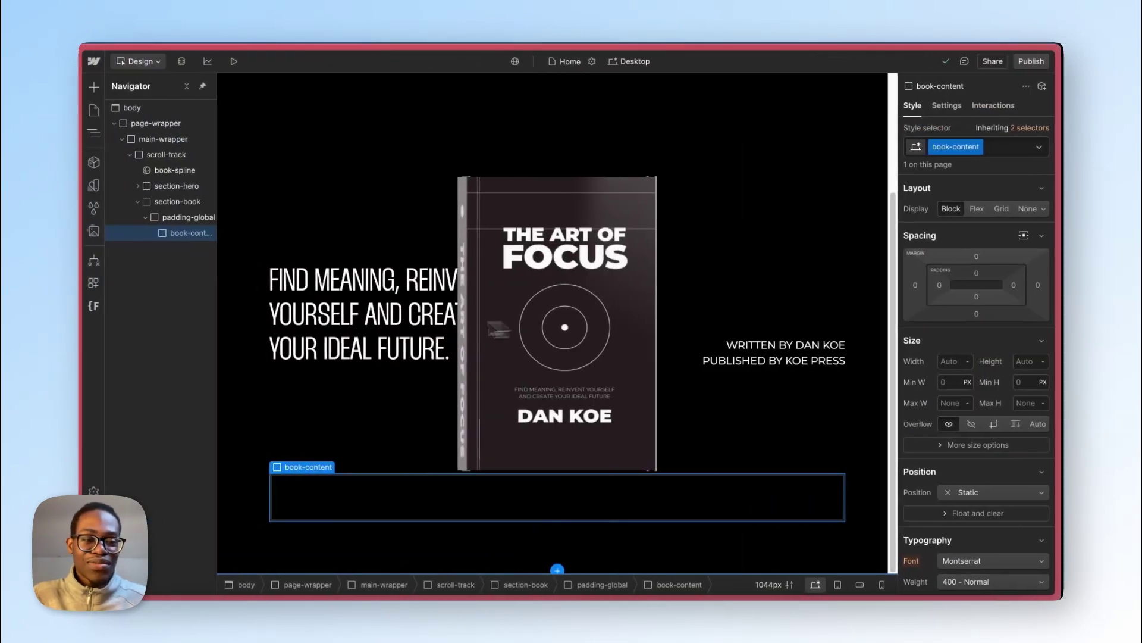
# Step: Add a div block inside book-content and give it the class book-content-right
pyautogui.click(496, 499)
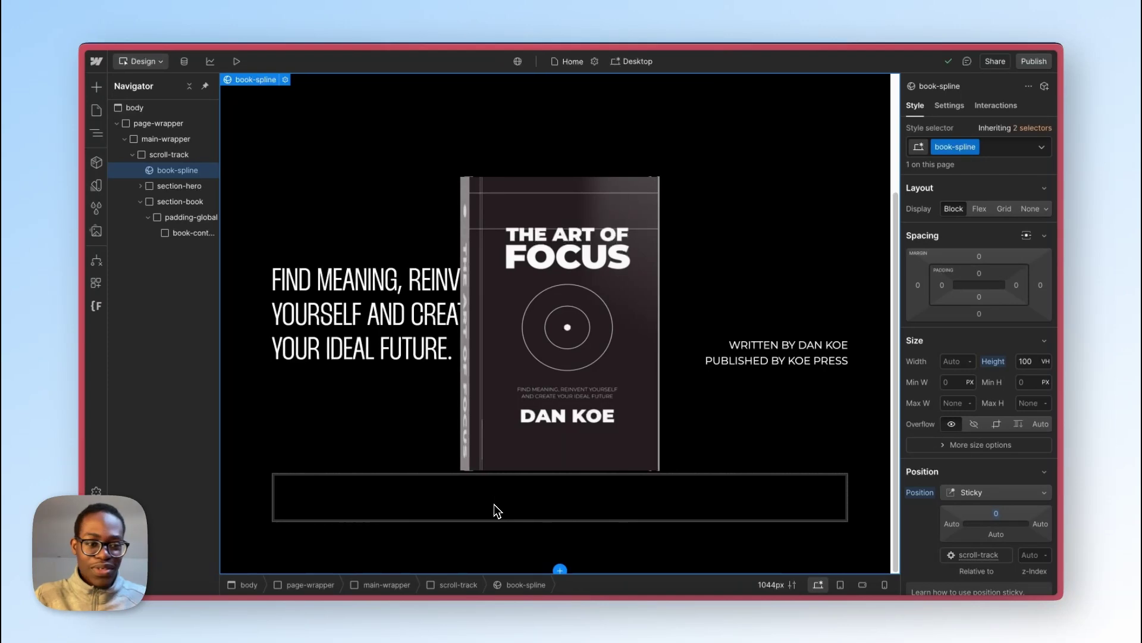
pyautogui.click(185, 237)
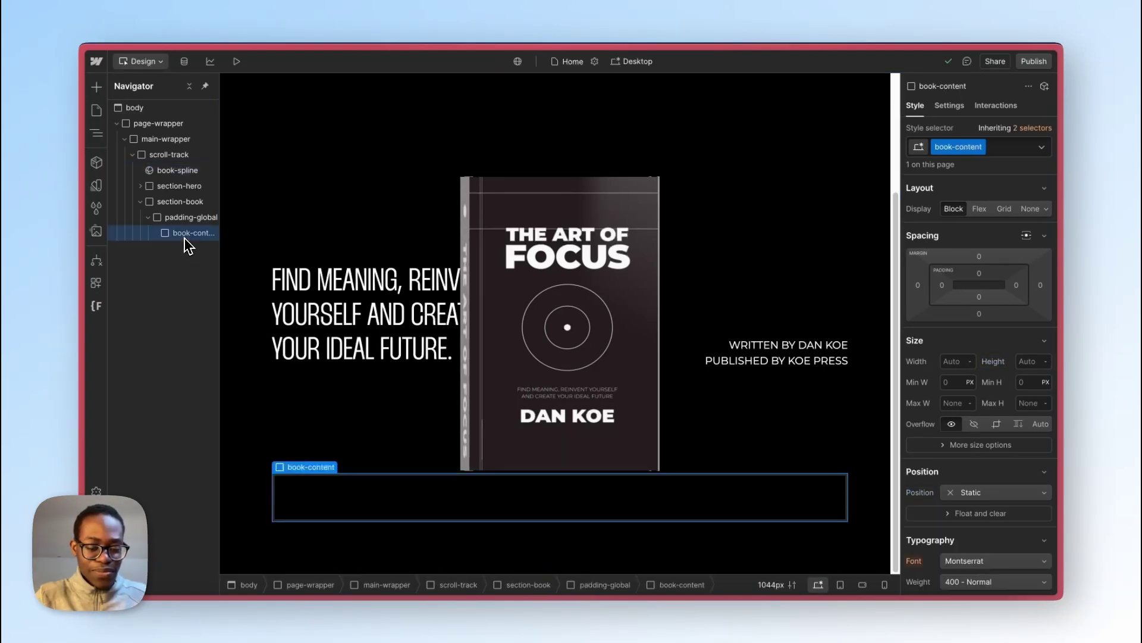
pyautogui.press('super+e')
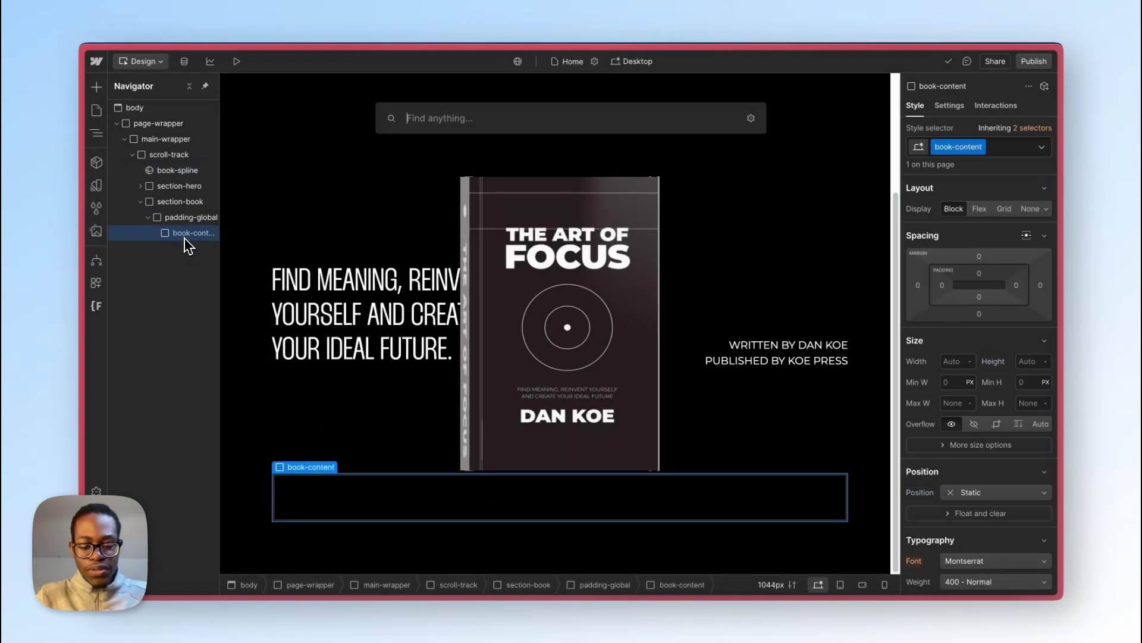
pyautogui.write('div')
pyautogui.press('Return')
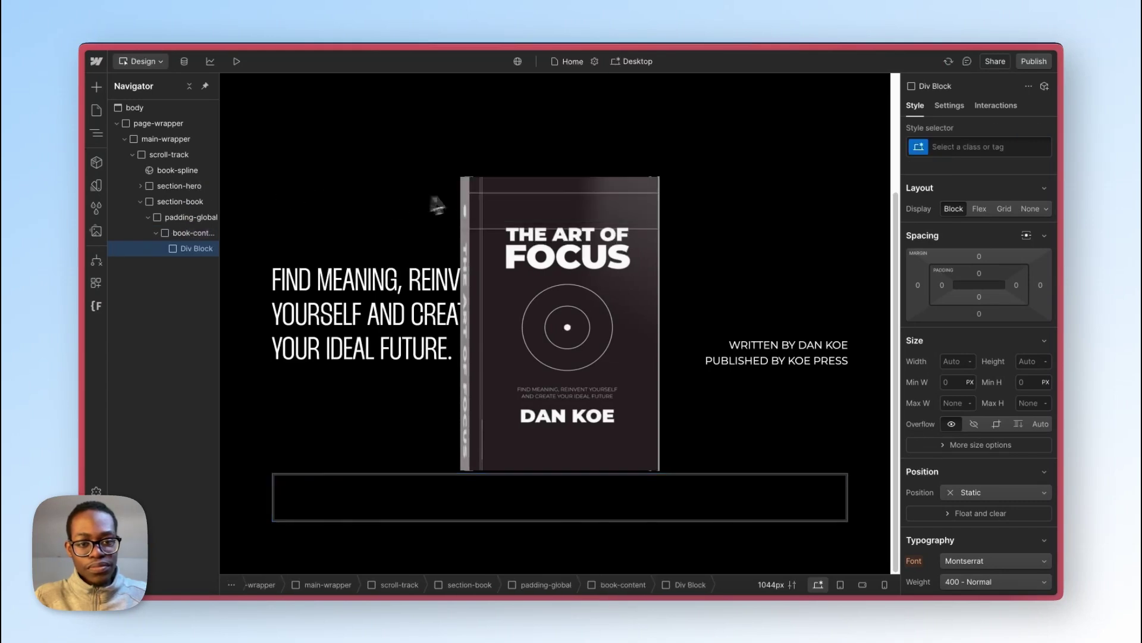
pyautogui.click(973, 144)
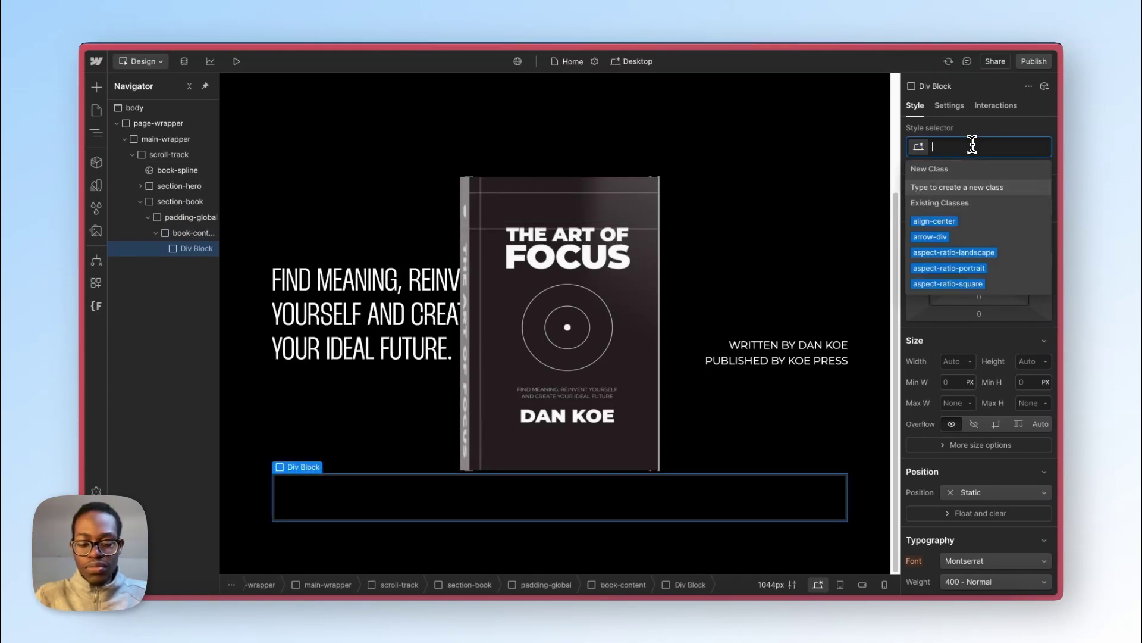
pyautogui.write('book-content')
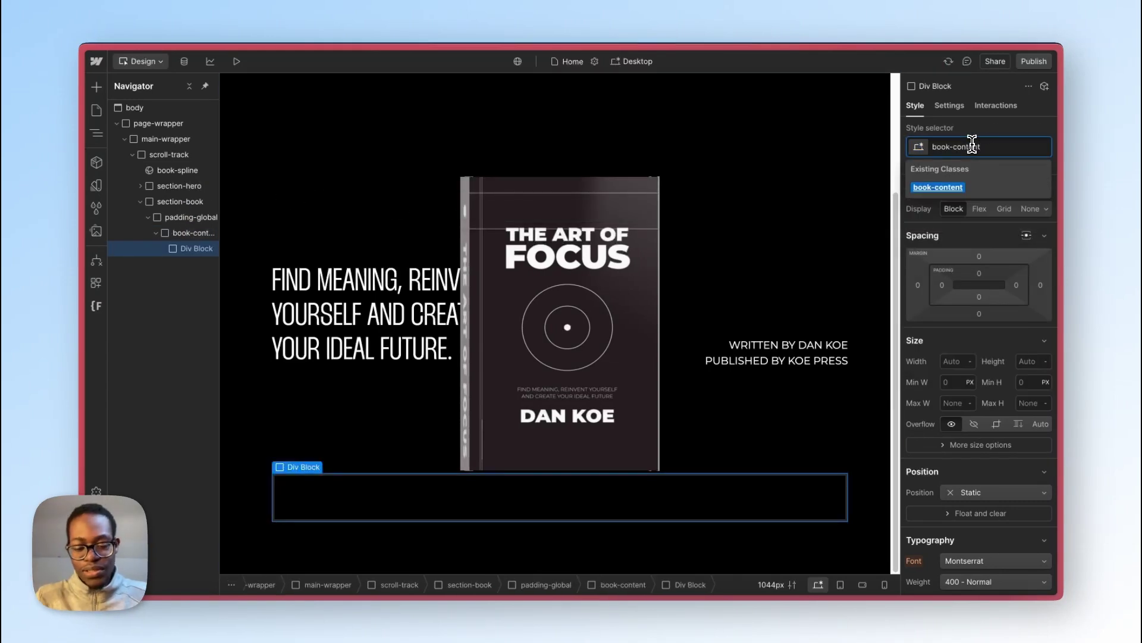
pyautogui.write('-right')
pyautogui.press('Return')
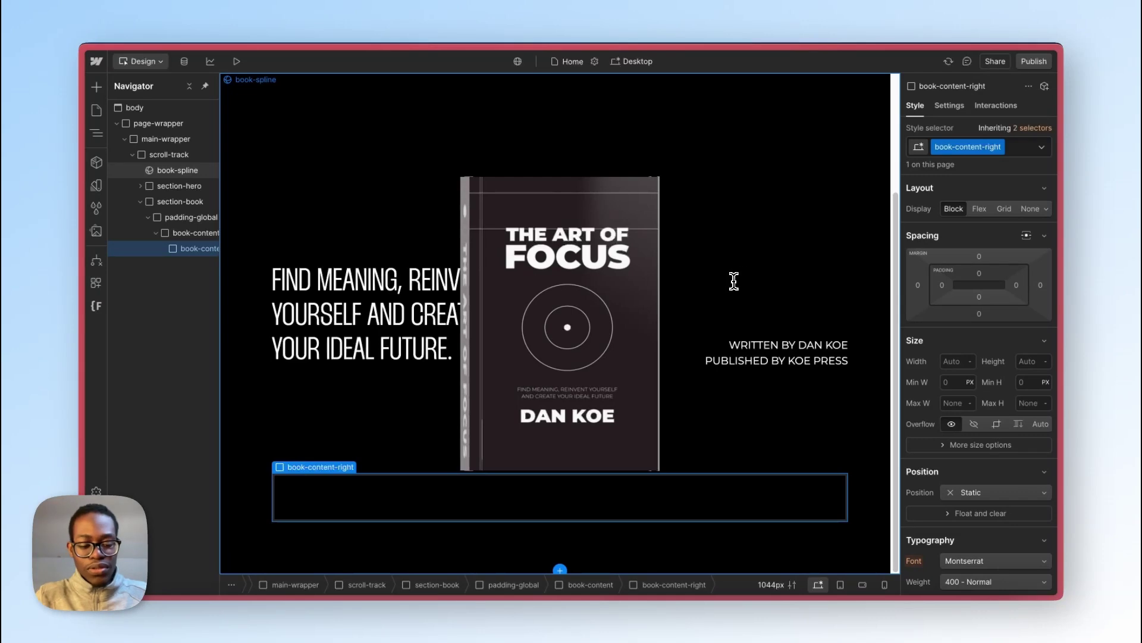
# Step: Add an H2 heading inside book-content-right with the text "THE ART OF FOCUS"
pyautogui.press('super+k')
pyautogui.write('t')
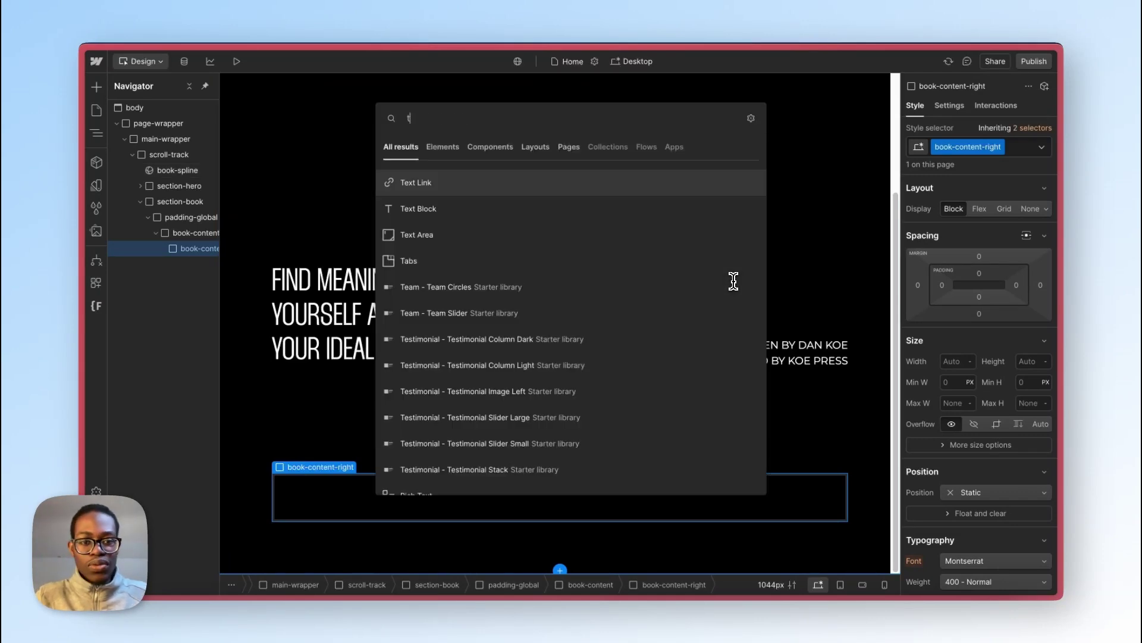
pyautogui.press('BackSpace')
pyautogui.write('h')
pyautogui.press('Down')
pyautogui.press('Down')
pyautogui.press('Down')
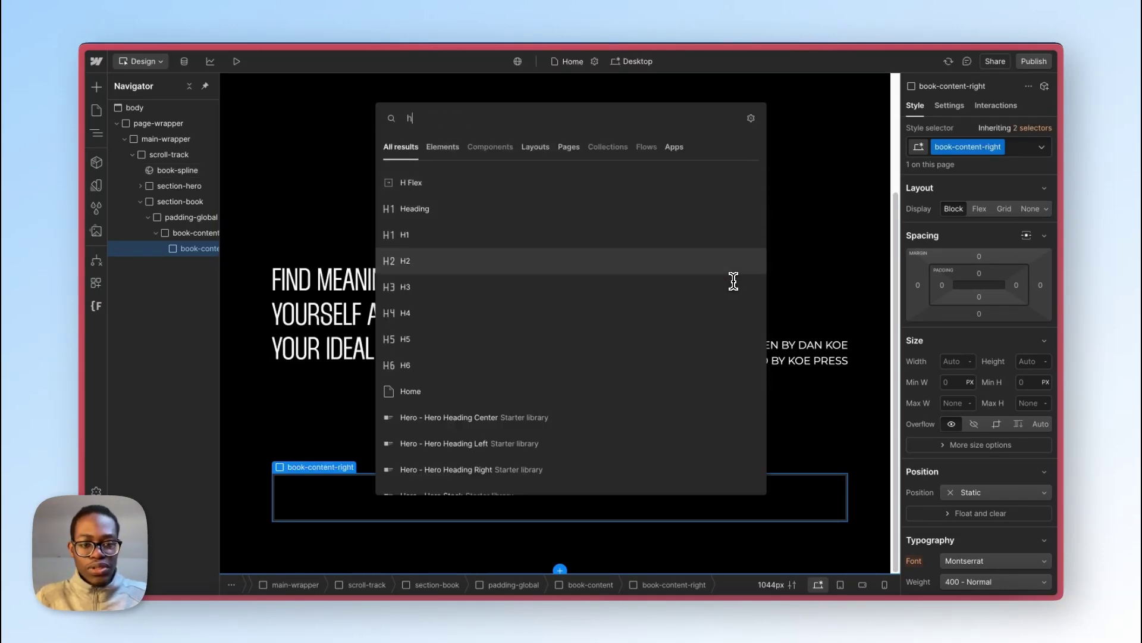
pyautogui.press('Return')
pyautogui.press('super+a')
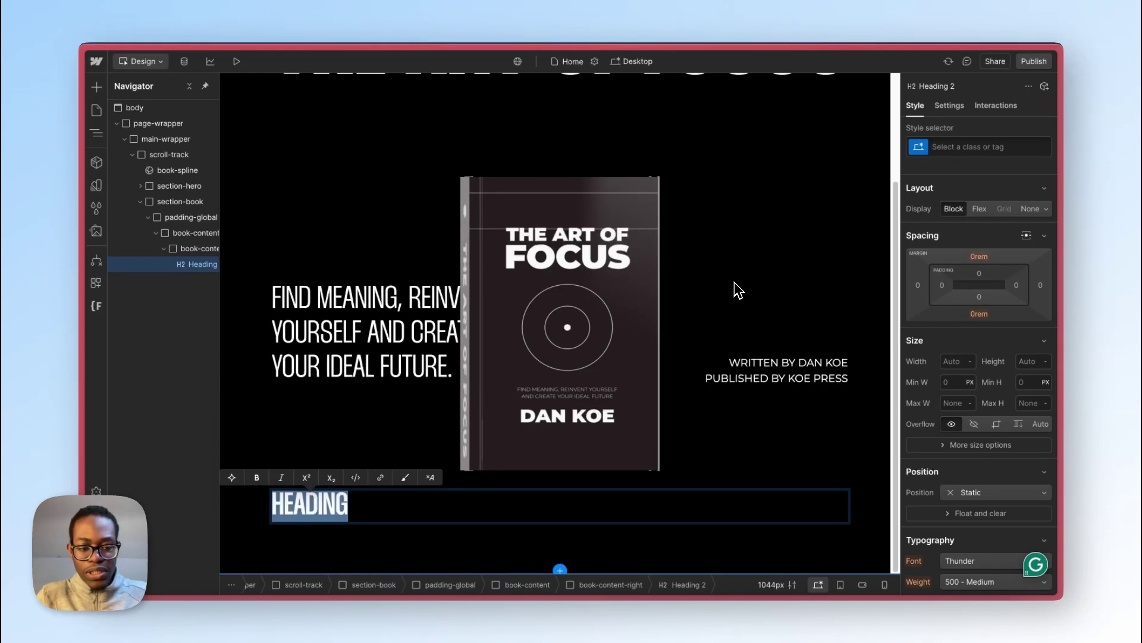
pyautogui.write('THE ART OF FOCUS')
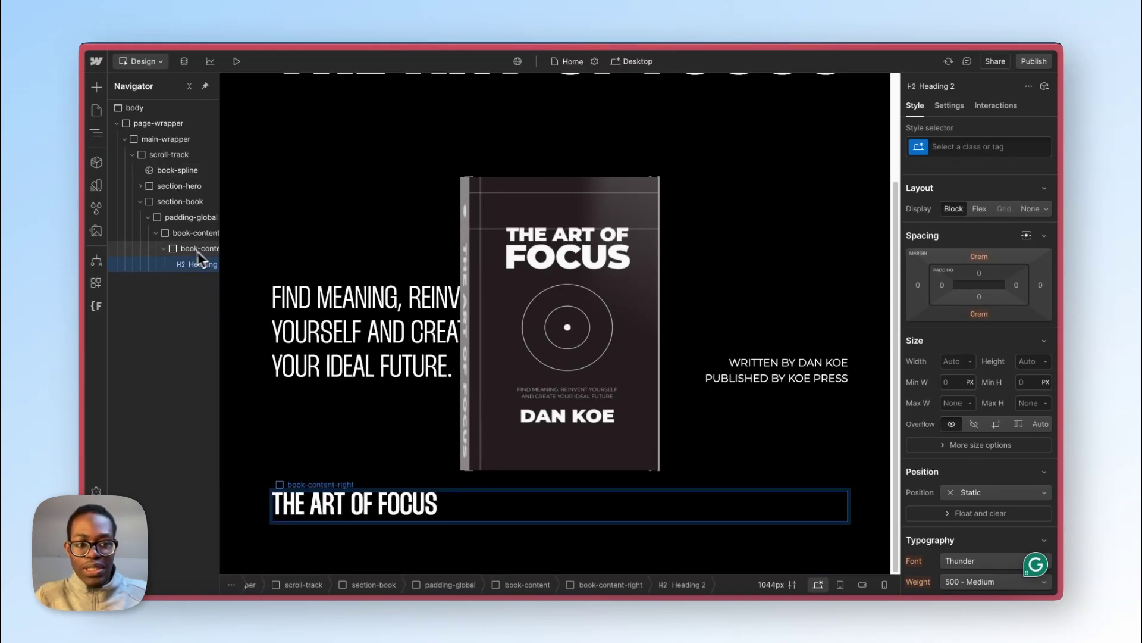
# Step: Add a text block directly below the H2 heading in book-content-right
pyautogui.click(185, 264)
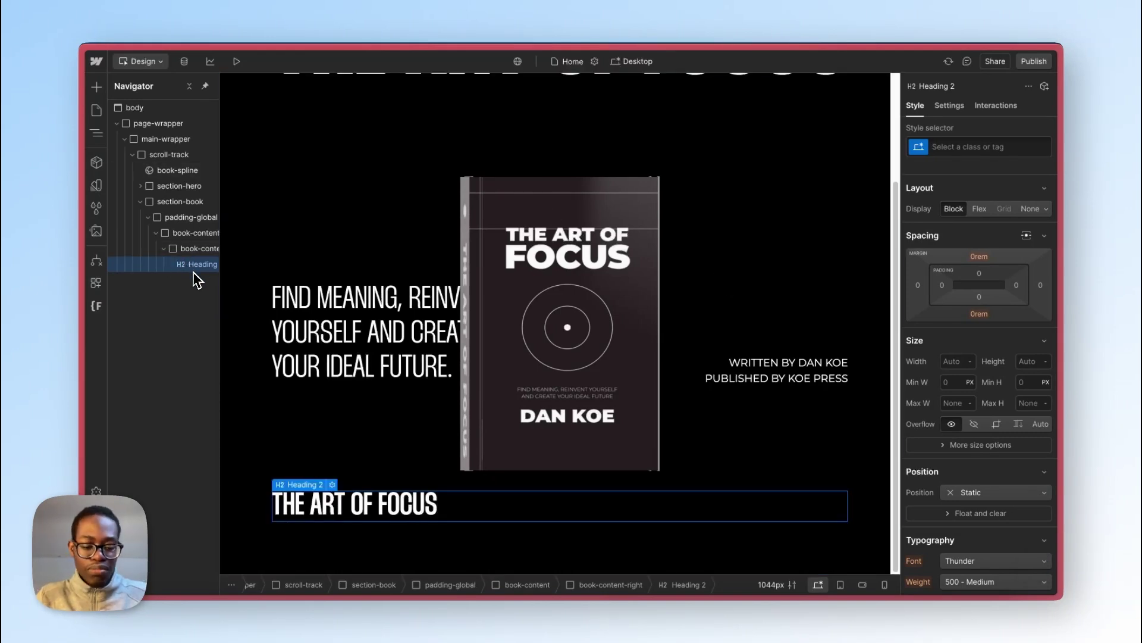
pyautogui.press('super+e')
pyautogui.write('t')
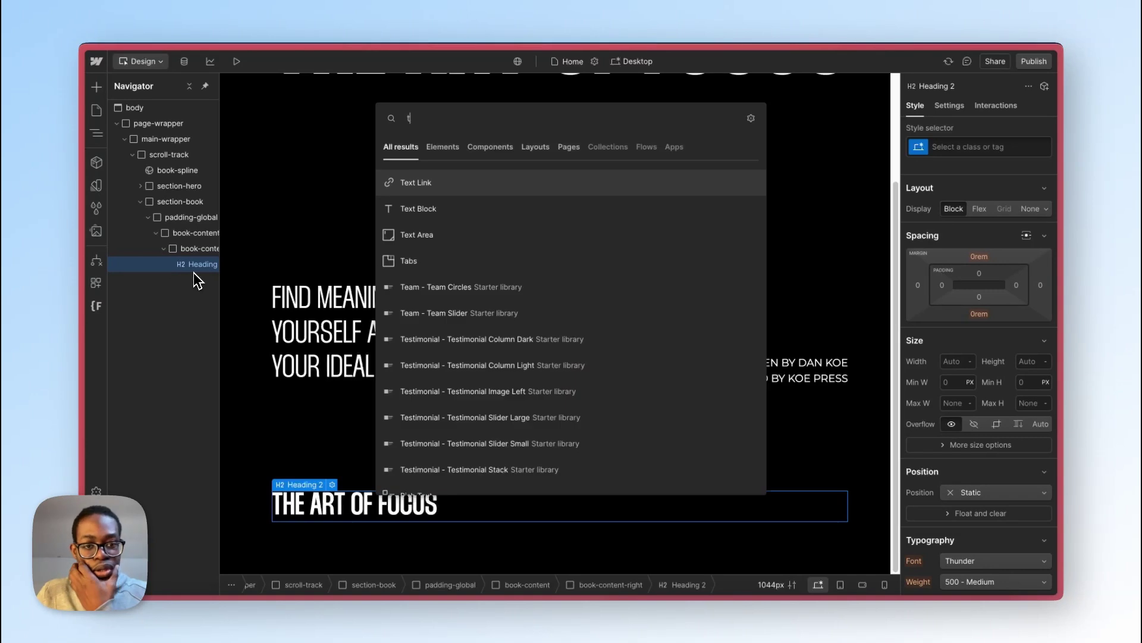
pyautogui.press('Up')
pyautogui.press('Down')
pyautogui.press('Down')
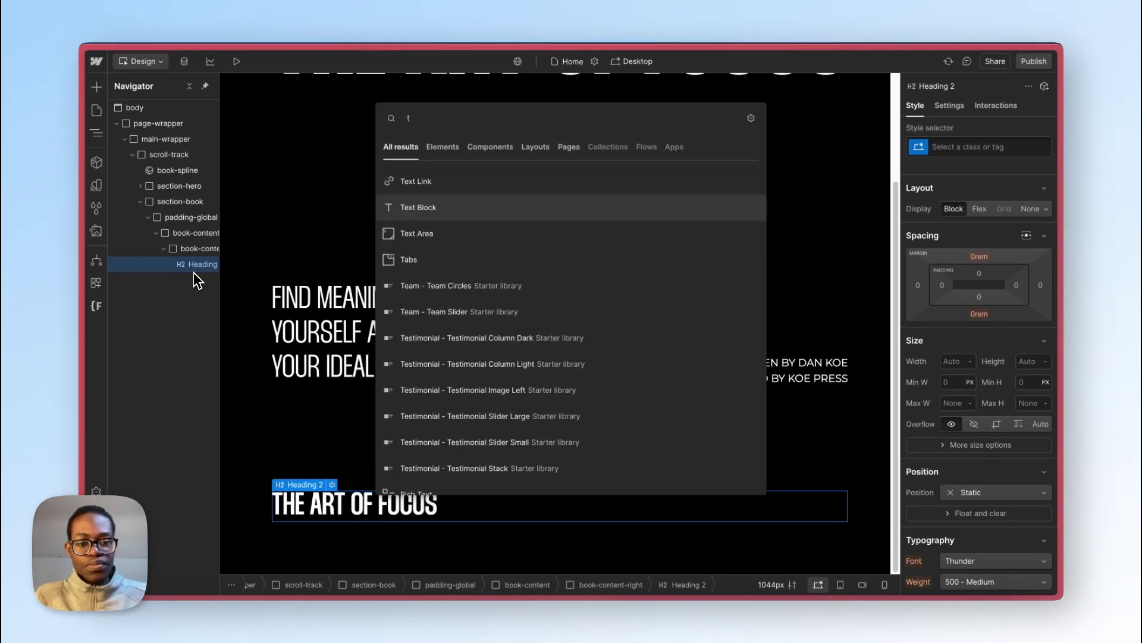
pyautogui.press('Return')
# Step: Look up the byline under the book title in the Figma design and set the new text block's text to "By Dan Koe" in Webflow
pyautogui.hotkey('ctrl', 'Right')
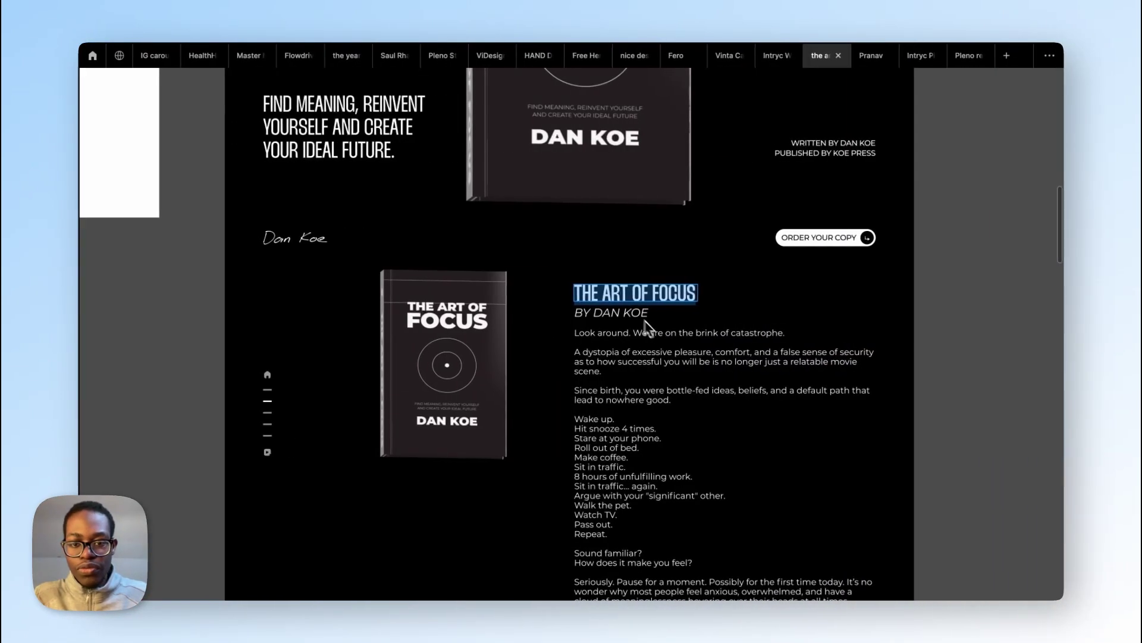
pyautogui.tripleClick(626, 311)
pyautogui.hotkey('ctrl', 'Left')
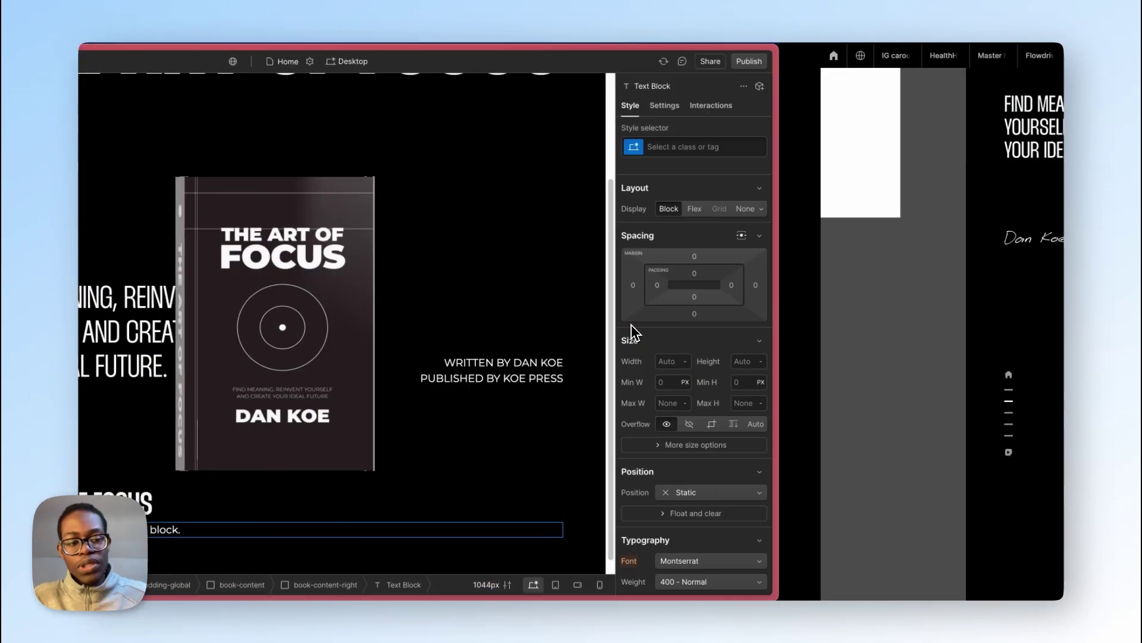
pyautogui.click(430, 534)
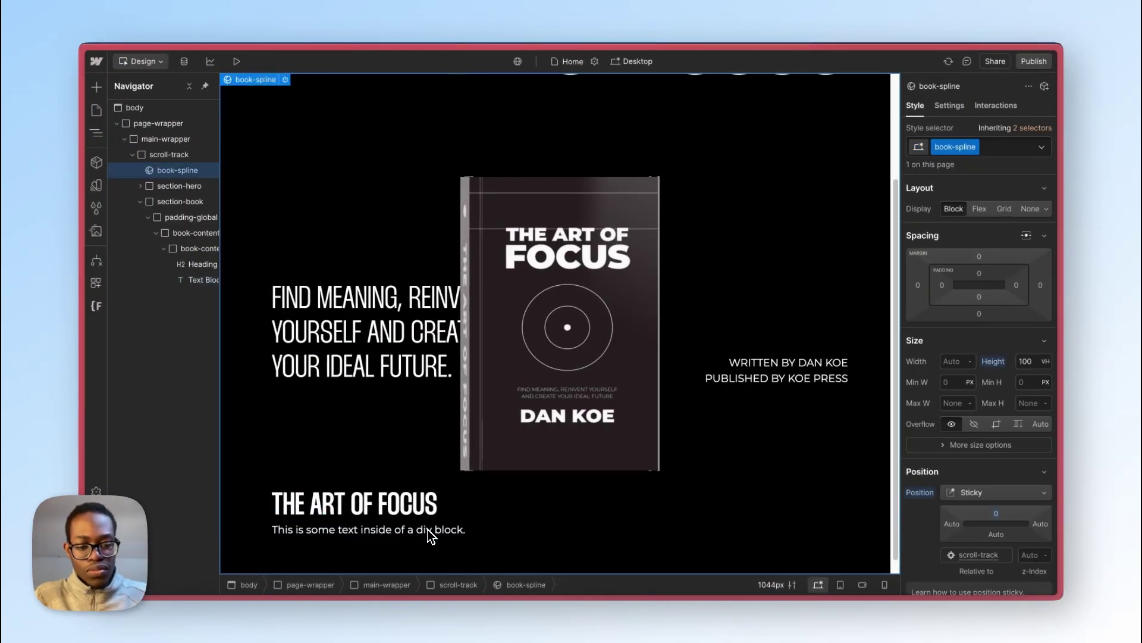
pyautogui.click(204, 281)
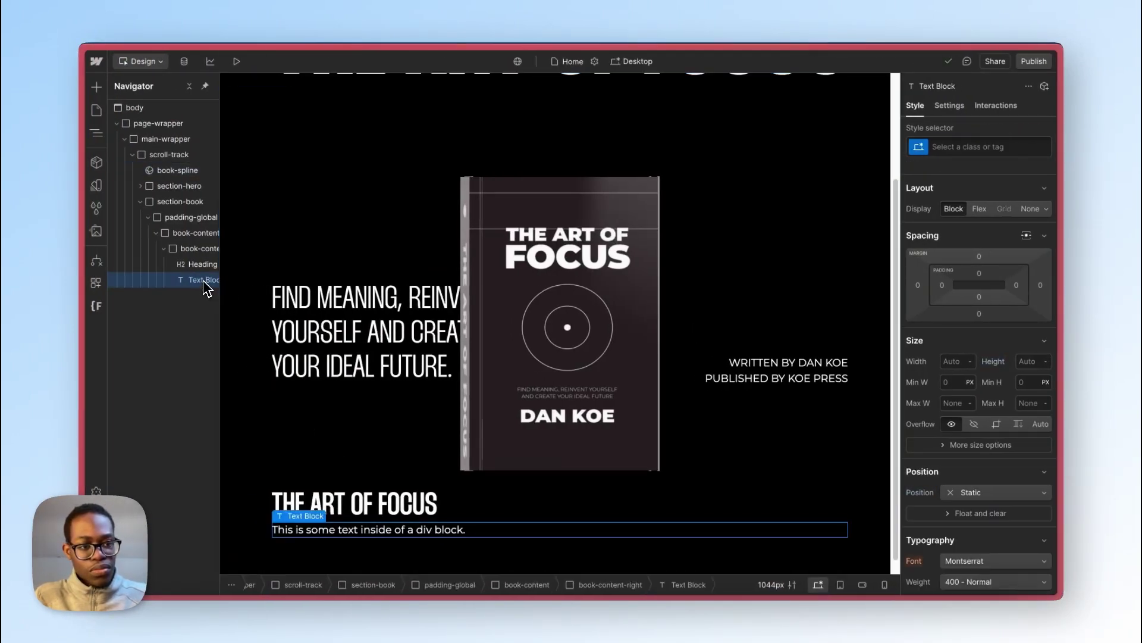
pyautogui.press('Return')
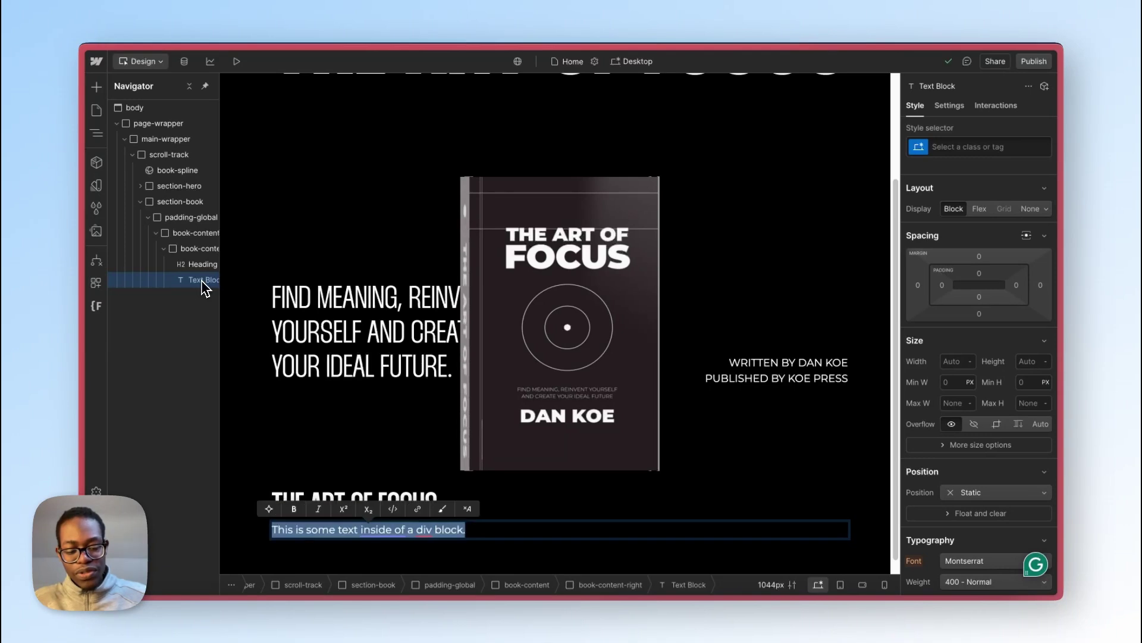
pyautogui.write('By Dan Koe')
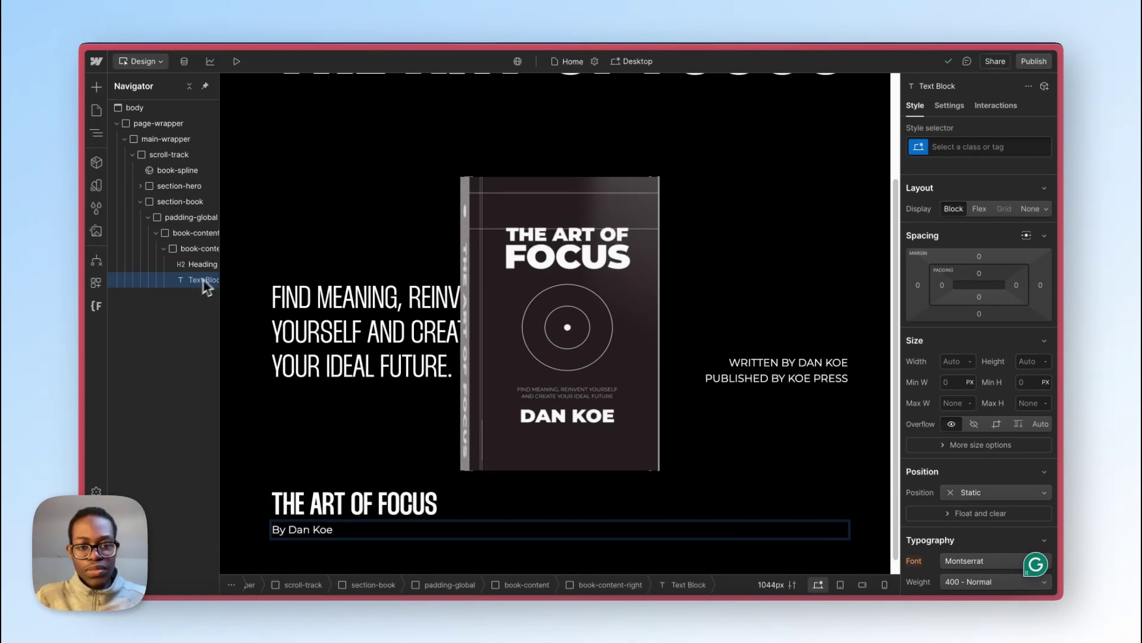
pyautogui.click(653, 205)
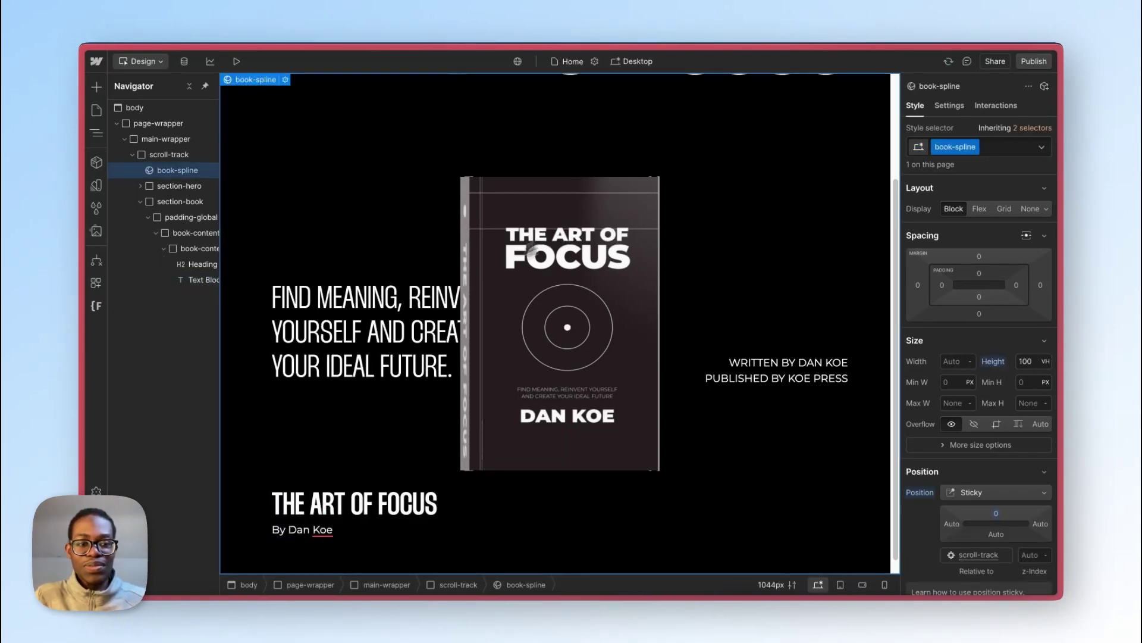
# Step: Set the z-index of the sticky book-spline element to -1 so page content sits above it
pyautogui.click(192, 280)
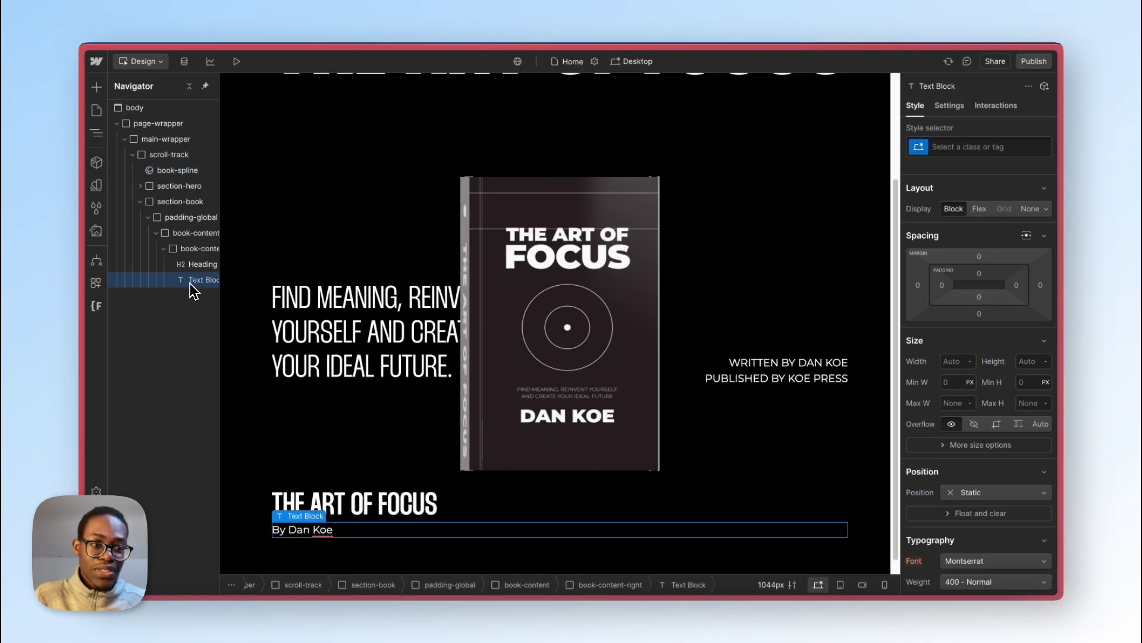
pyautogui.click(186, 171)
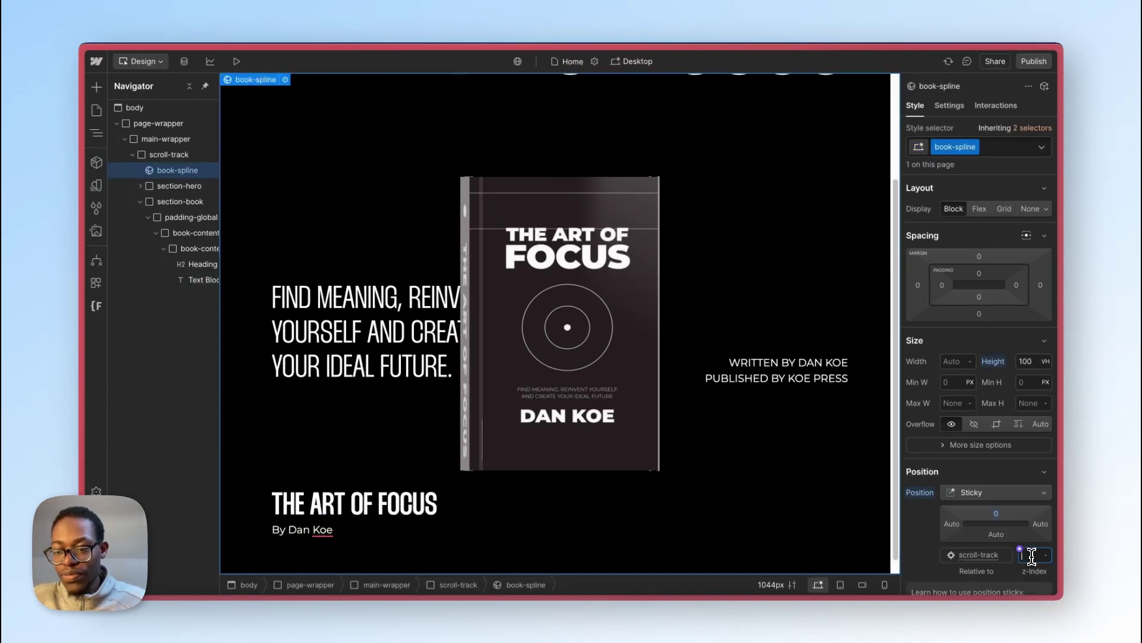
pyautogui.click(1044, 556)
pyautogui.write('-1')
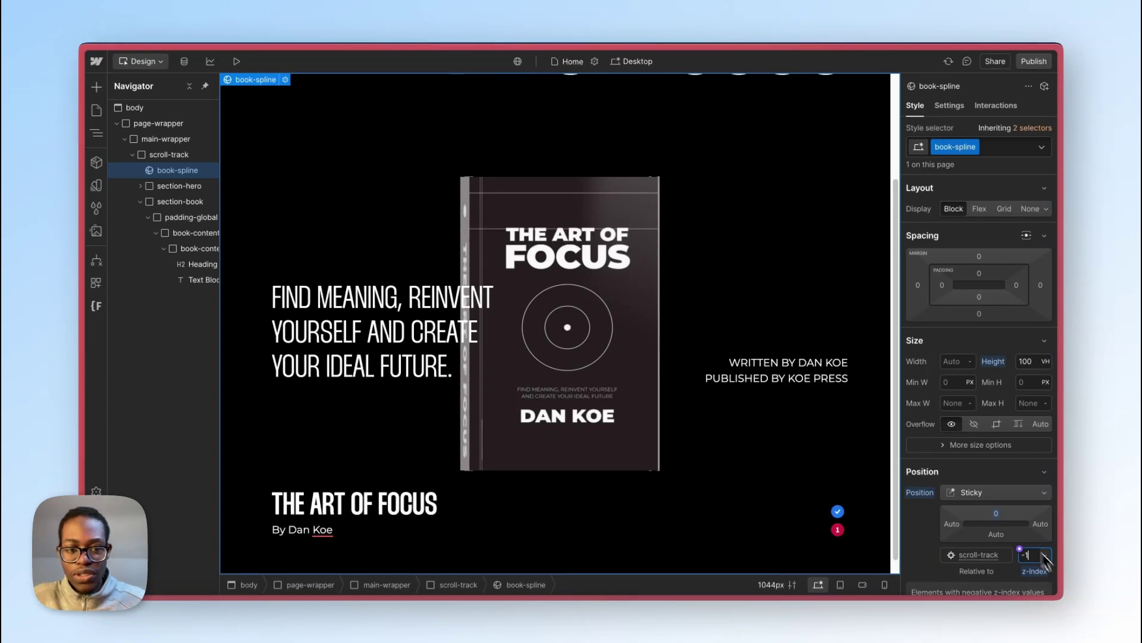
pyautogui.click(411, 344)
# Step: Apply the existing text-size-large class to the byline text block below the H2 heading
pyautogui.click(419, 522)
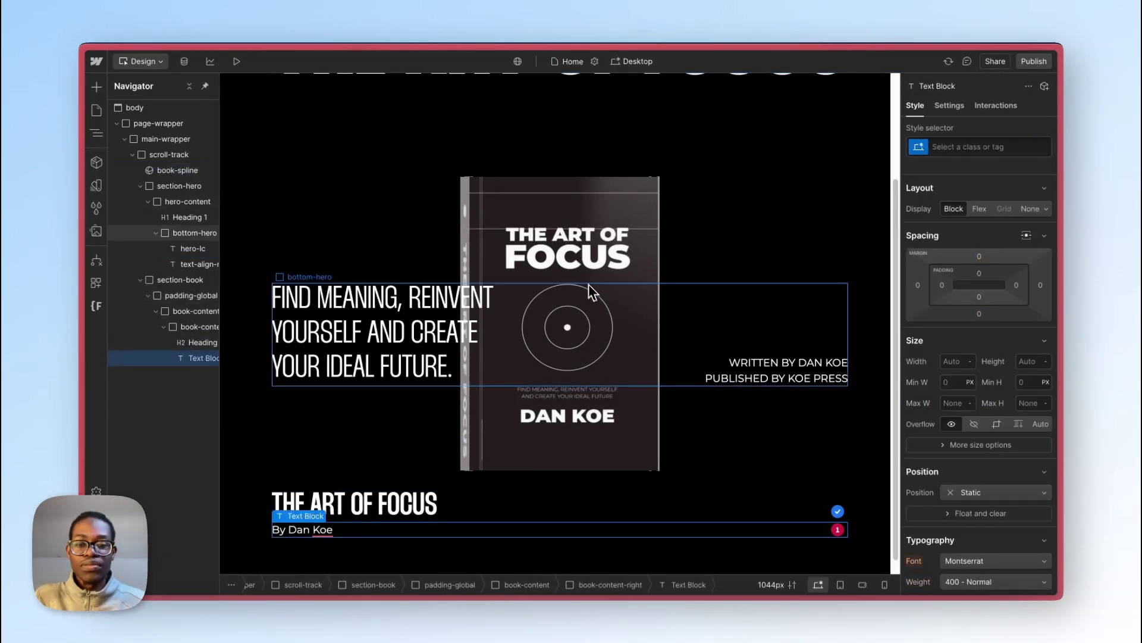
pyautogui.scroll(-1, 514, 335)
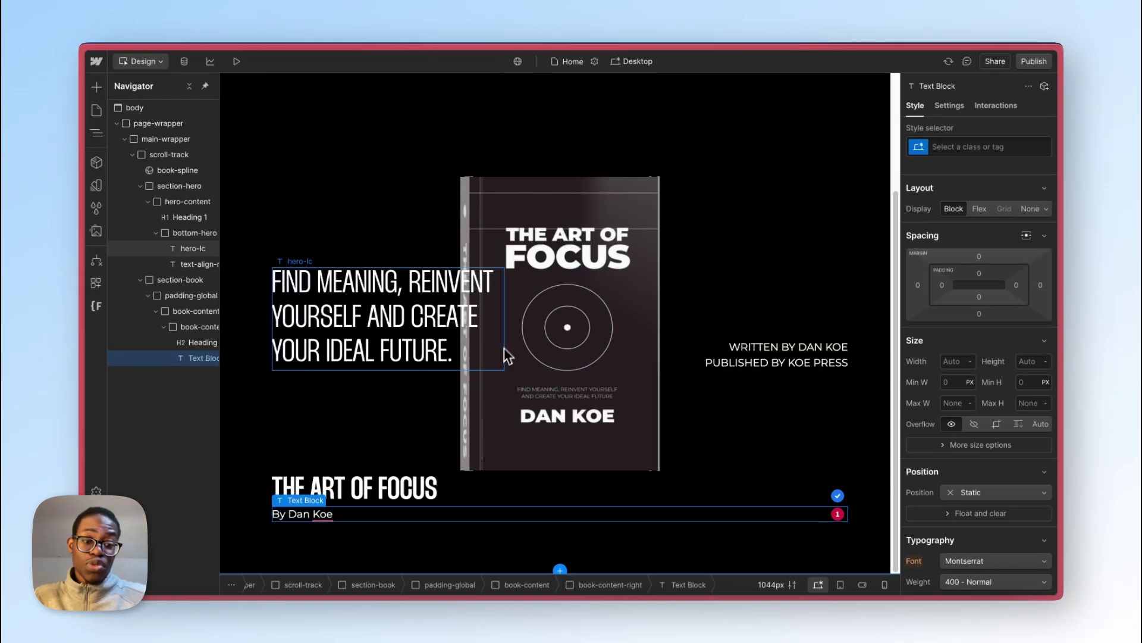
pyautogui.click(975, 146)
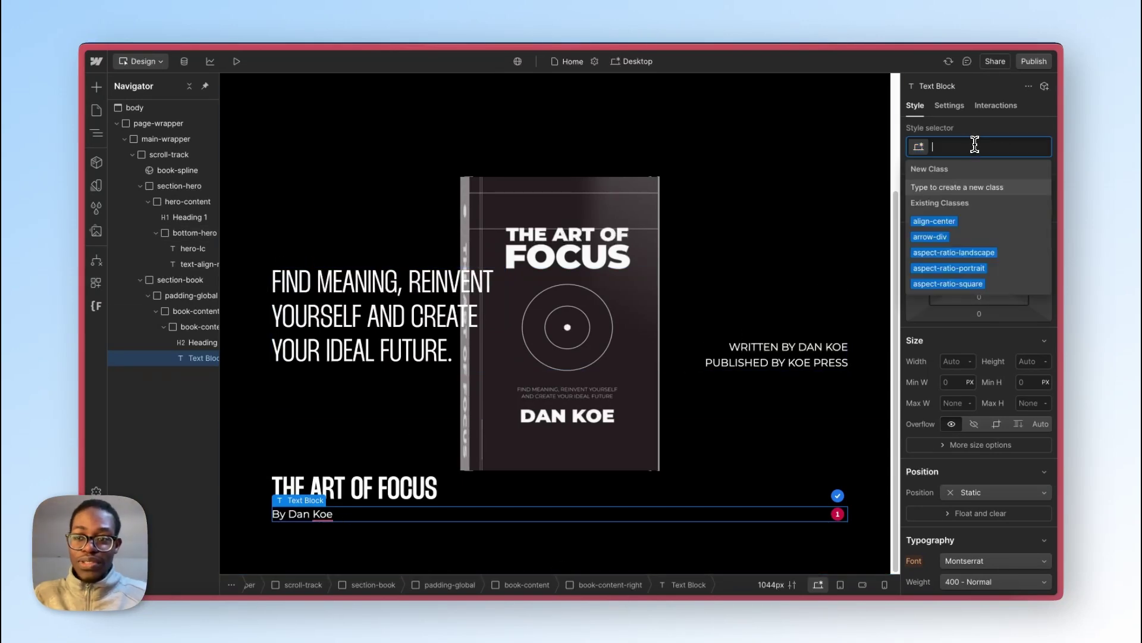
pyautogui.write('text')
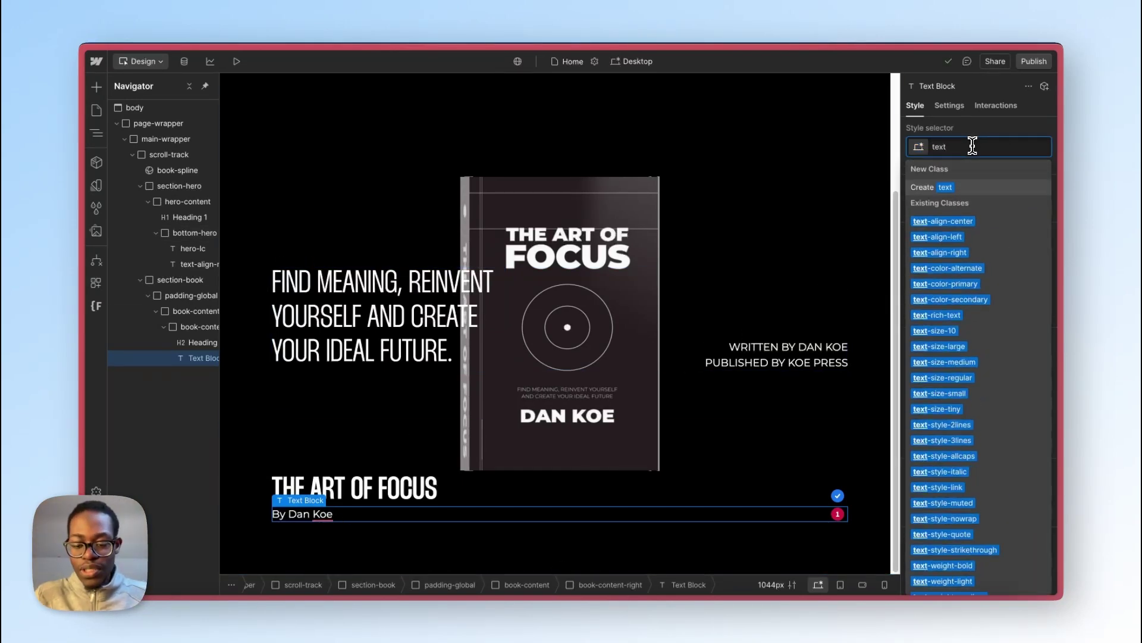
pyautogui.write('-size')
pyautogui.press('Down')
pyautogui.press('Down')
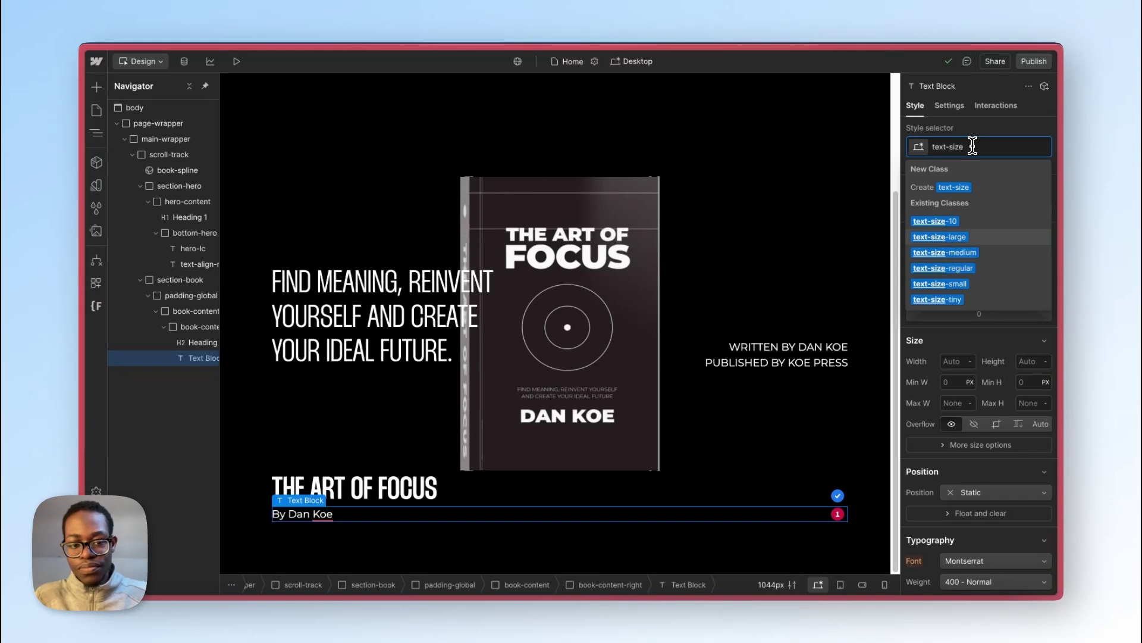
pyautogui.press('Return')
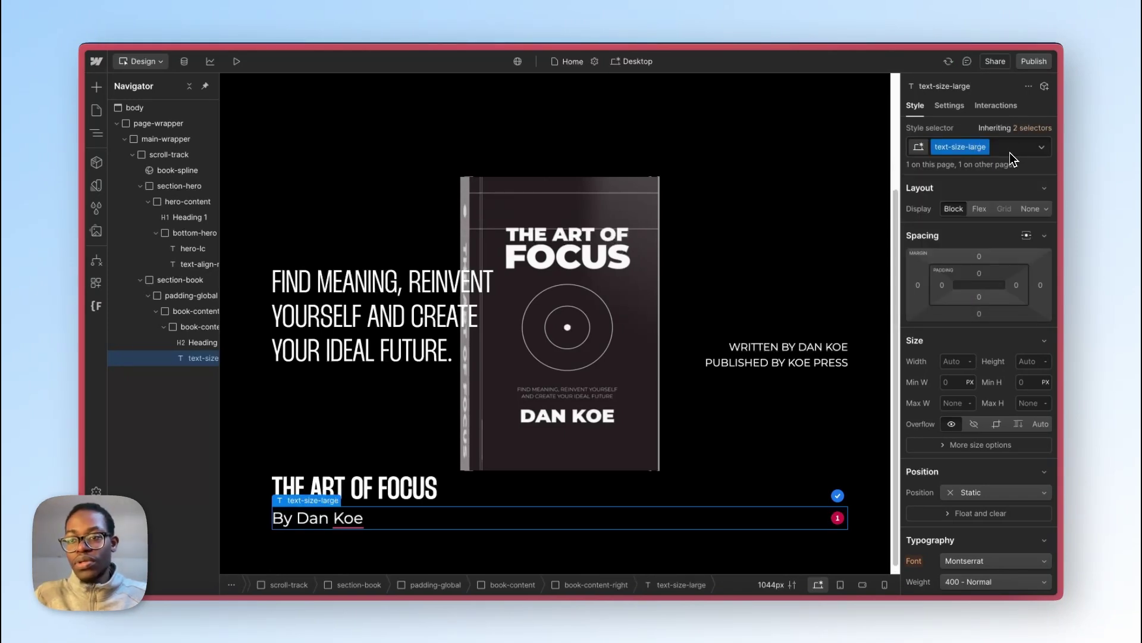
# Step: Add the global combo classes text-style-italic and text-style-allcaps to the byline text block
pyautogui.click(1010, 153)
pyautogui.write('text-st')
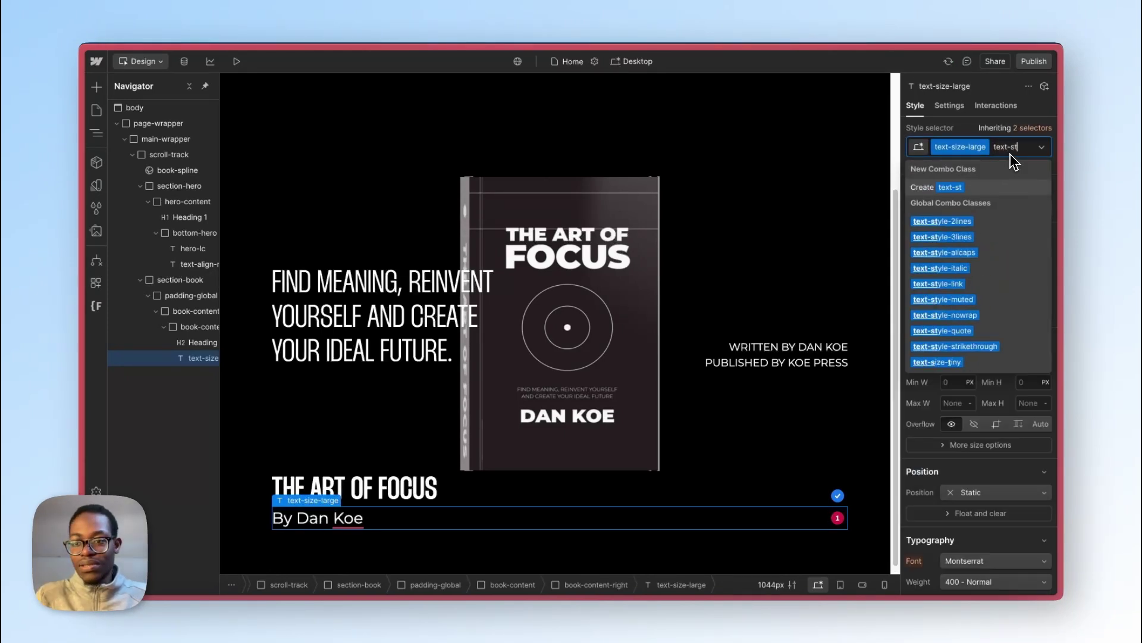
pyautogui.click(979, 268)
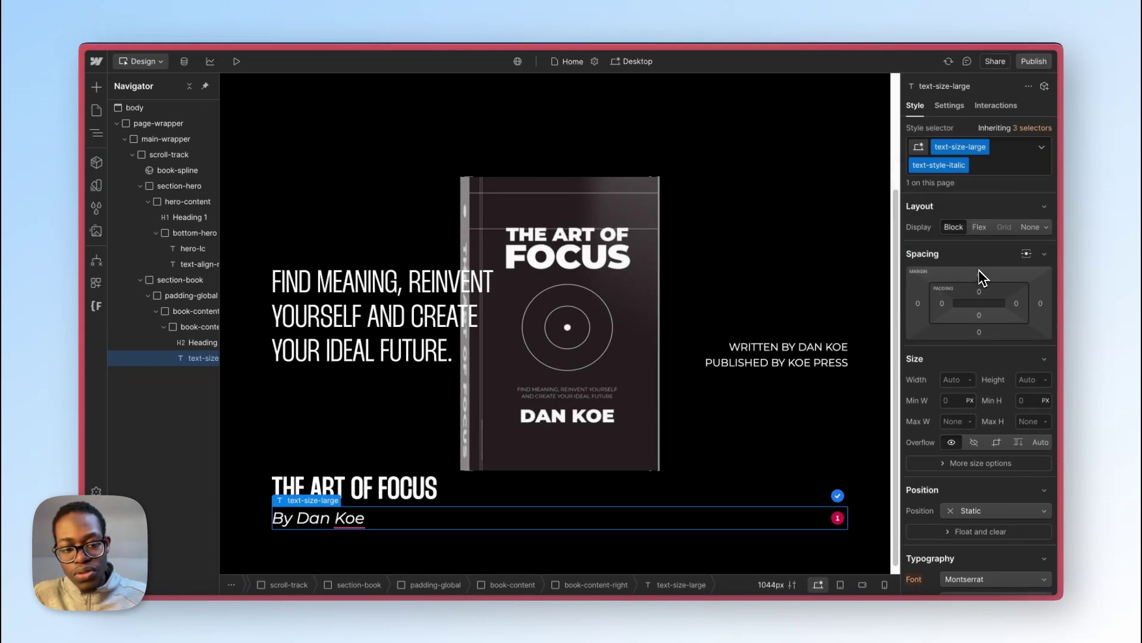
pyautogui.click(997, 171)
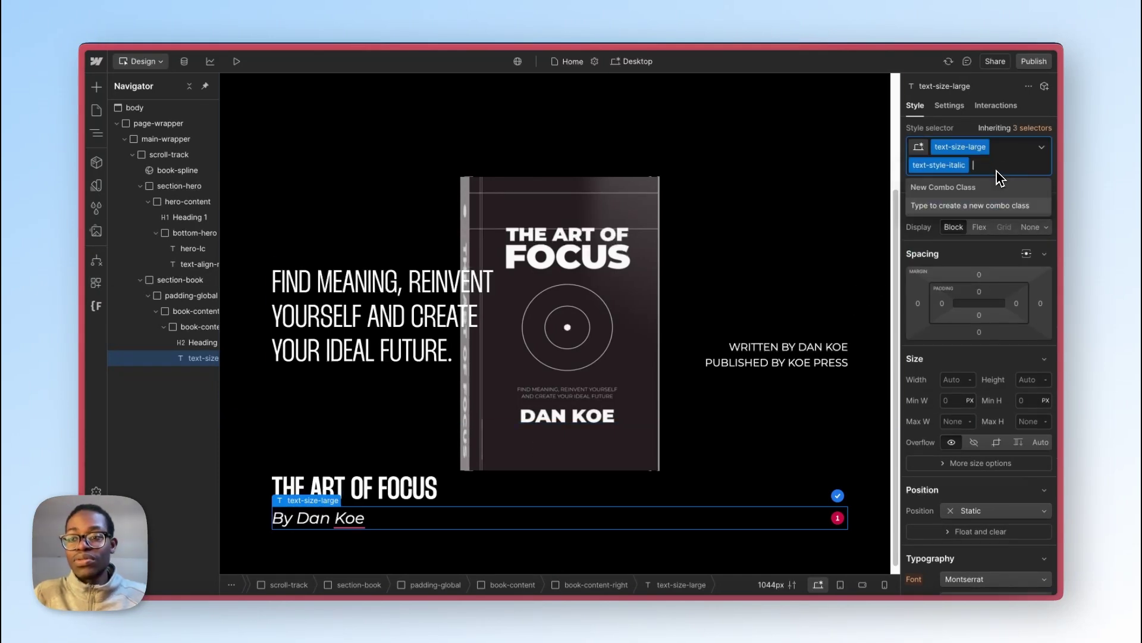
pyautogui.write('text-style')
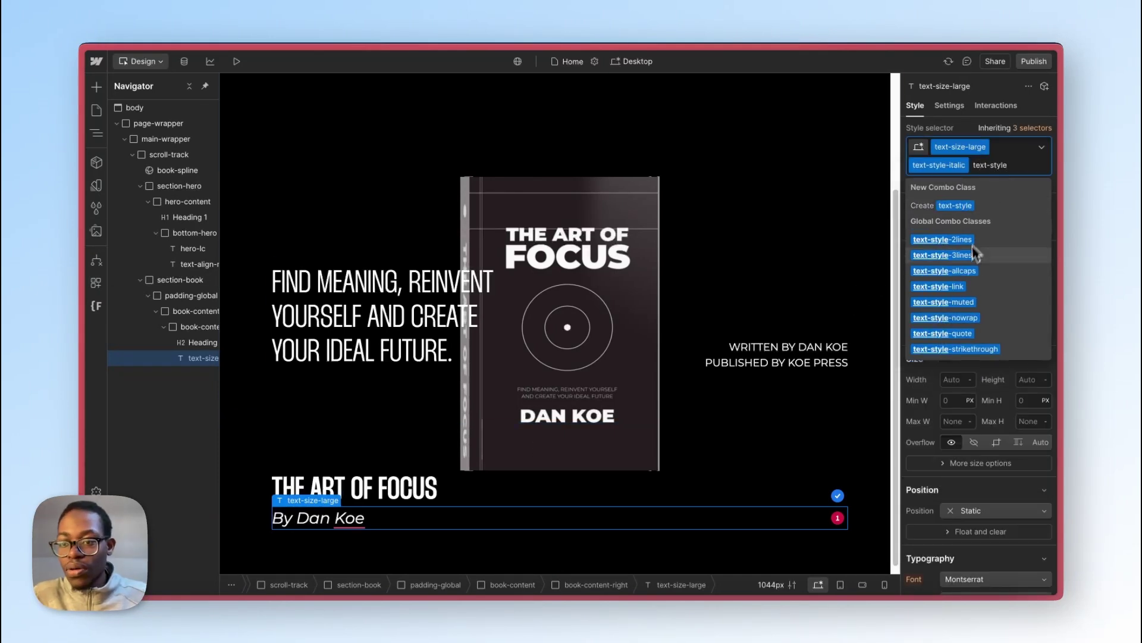
pyautogui.click(971, 277)
# Step: Switch to the Figma design and copy the full body text below the book's byline, starting with "Look around."
pyautogui.hotkey('ctrl', 'Right')
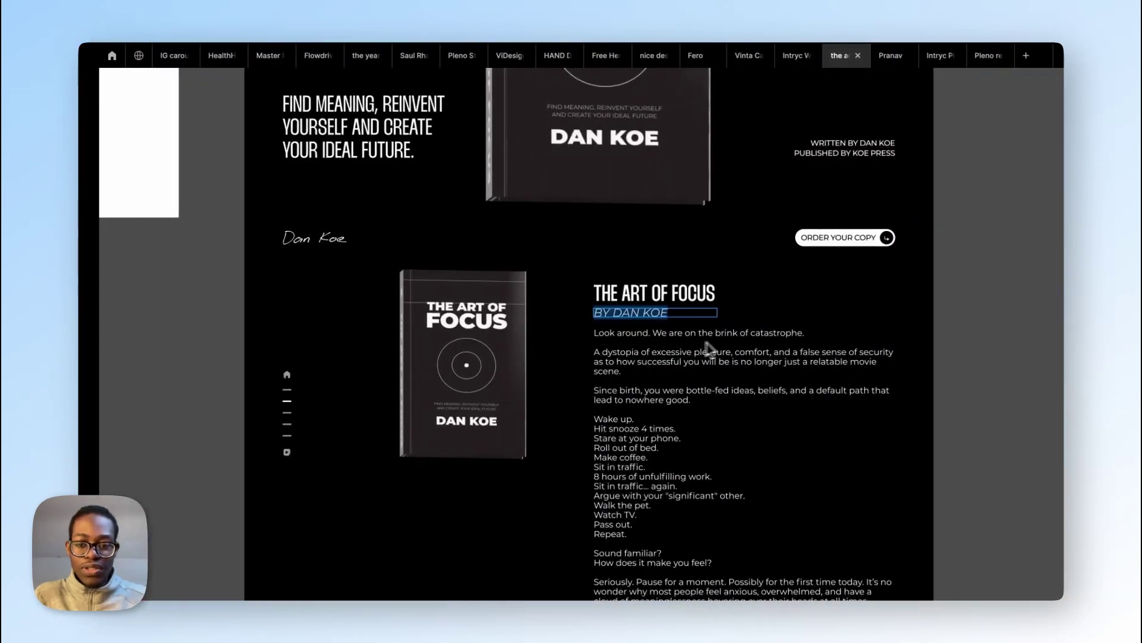
pyautogui.scroll(10, 633, 323)
pyautogui.scroll(-8, 602, 303)
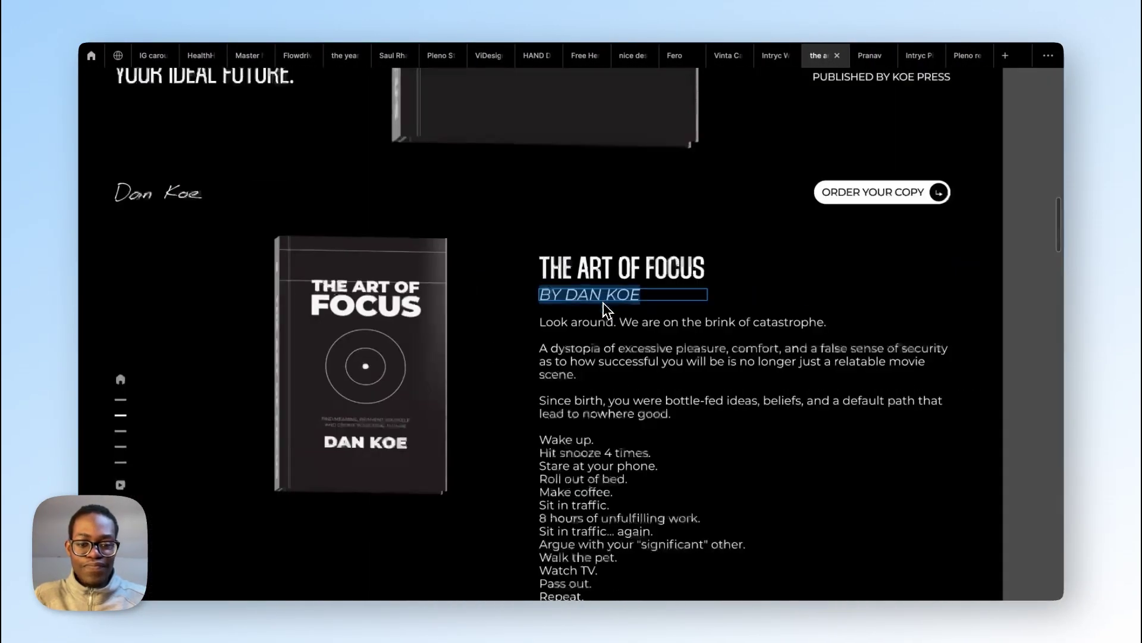
pyautogui.scroll(-1, 774, 288)
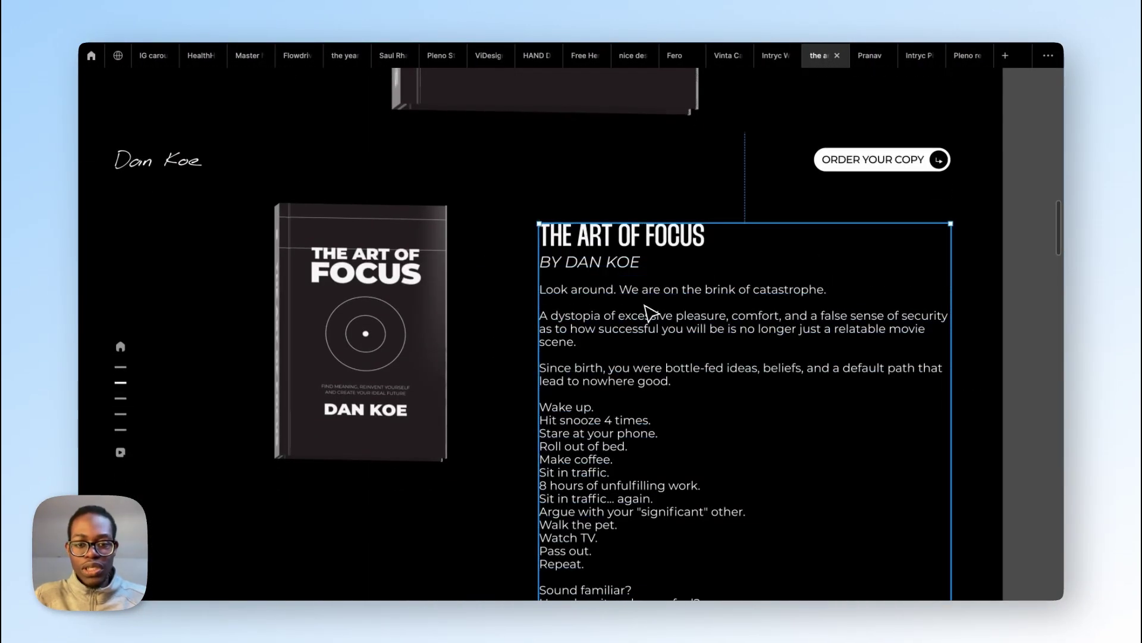
pyautogui.doubleClick(642, 333)
pyautogui.scroll(-5, 675, 325)
pyautogui.scroll(5, 686, 326)
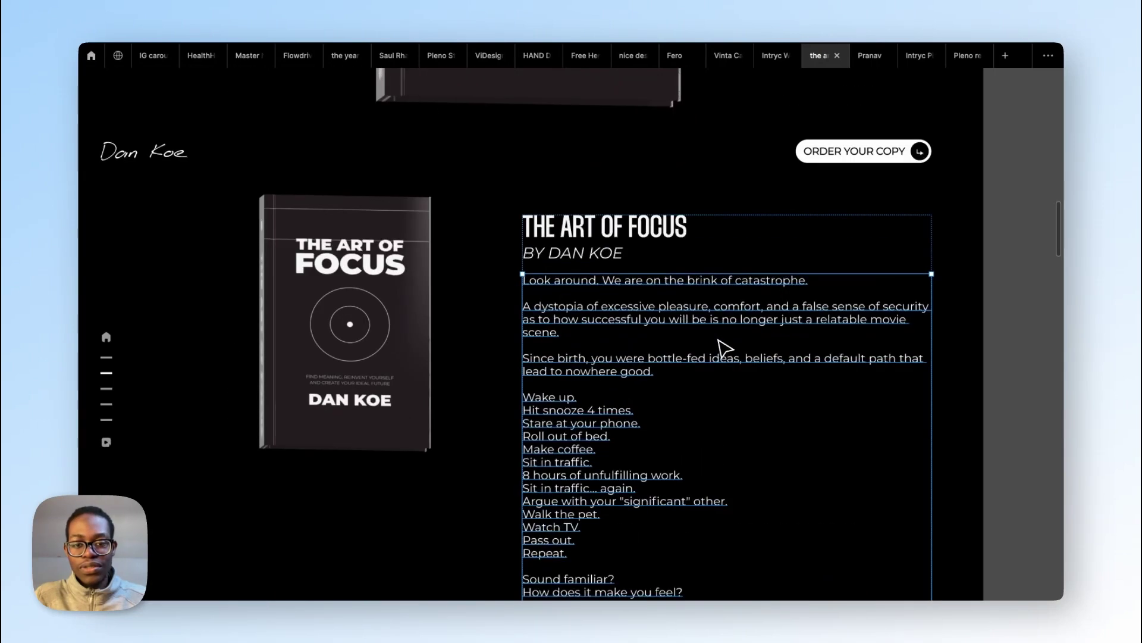
pyautogui.scroll(-4, 679, 331)
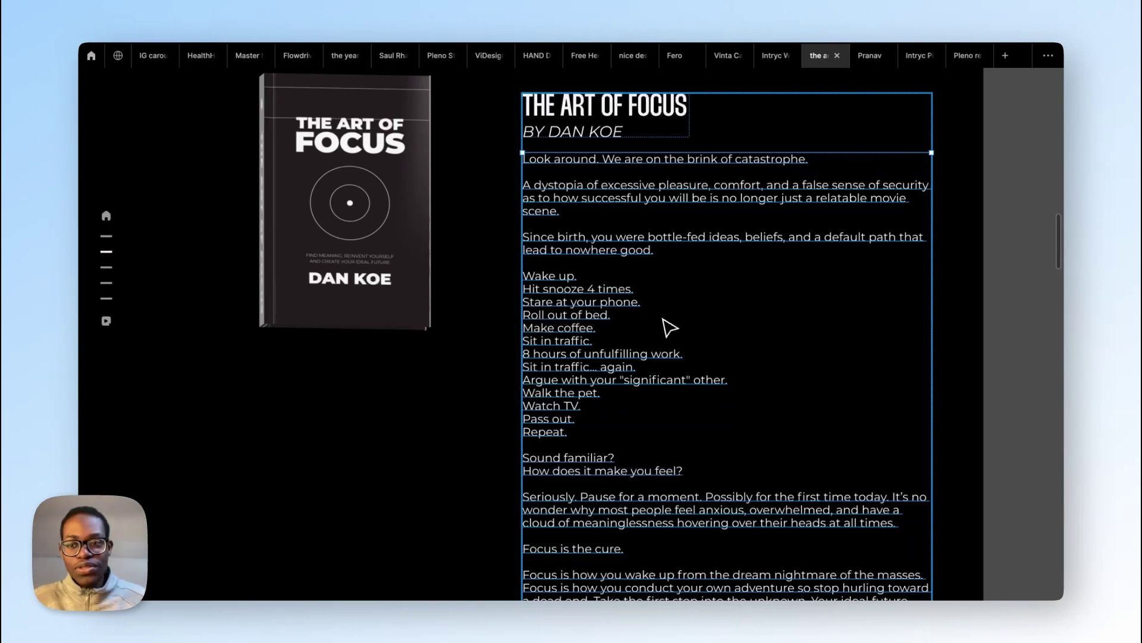
pyautogui.scroll(-5, 684, 299)
pyautogui.scroll(5, 683, 298)
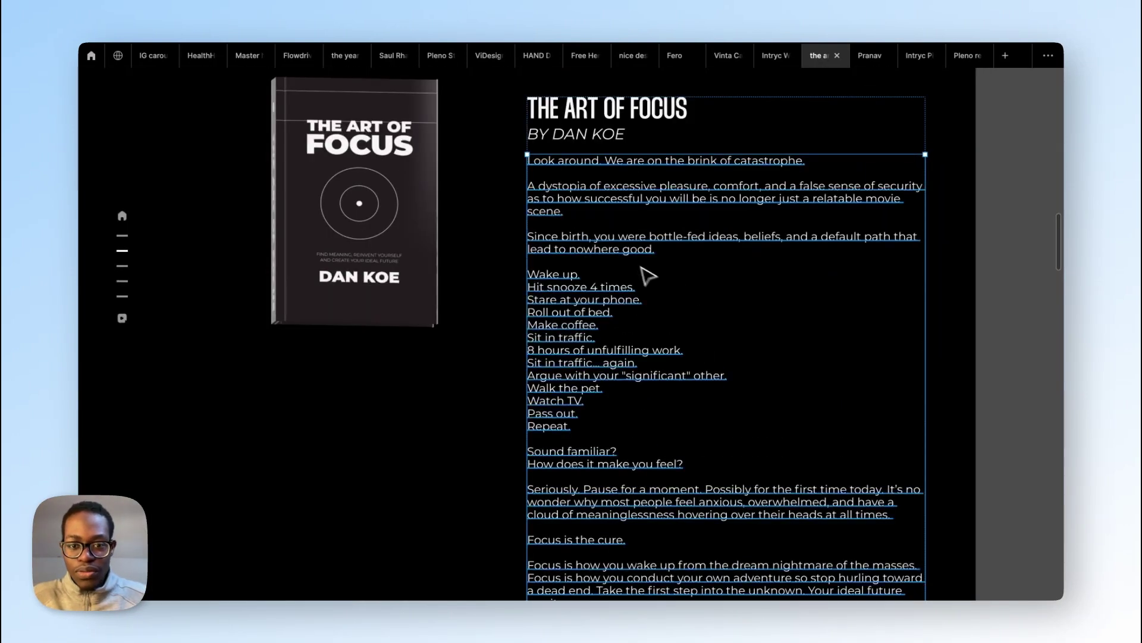
pyautogui.doubleClick(566, 319)
pyautogui.tripleClick(563, 313)
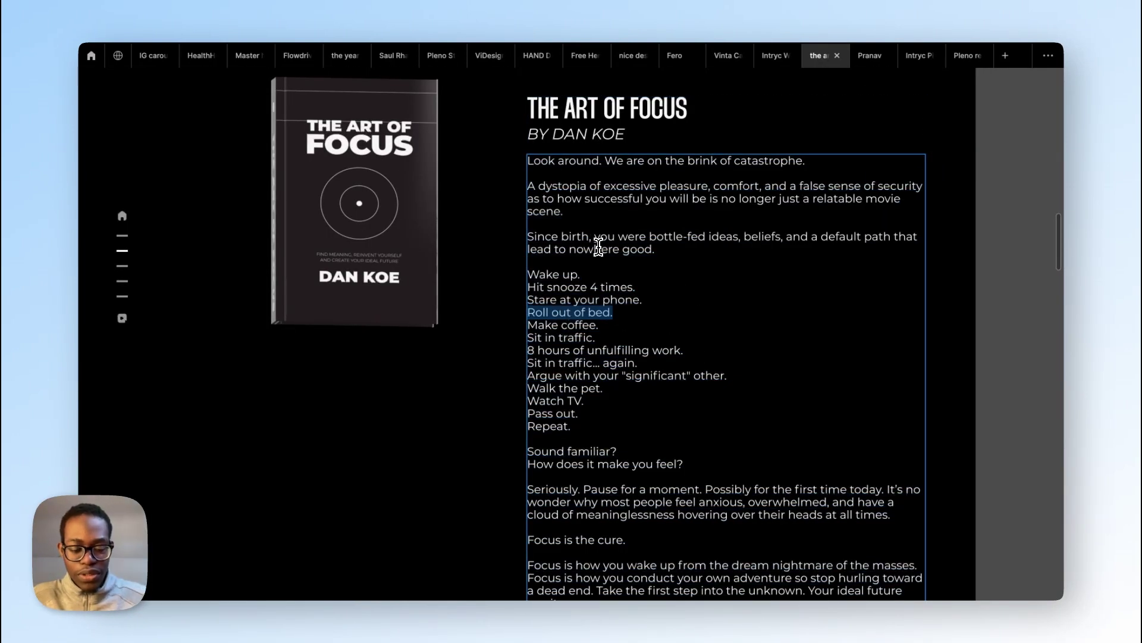
pyautogui.press('super+a')
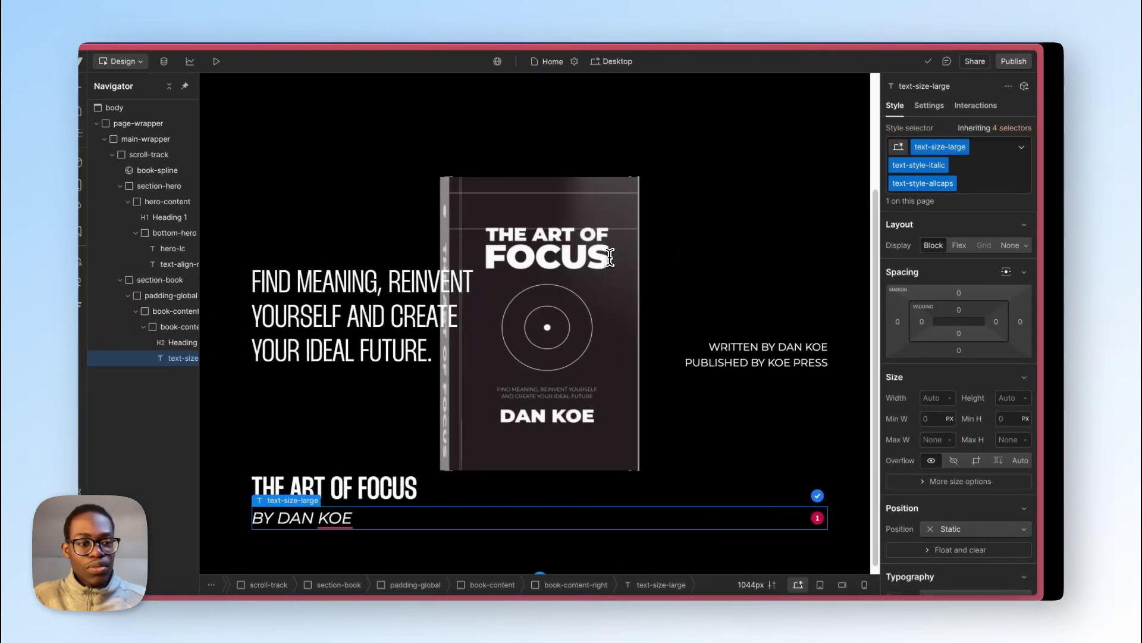
# Step: In Webflow, wrap the H2 heading in a div block and move the byline text block into it below the heading
pyautogui.rightClick(203, 346)
pyautogui.moveTo(235, 344)
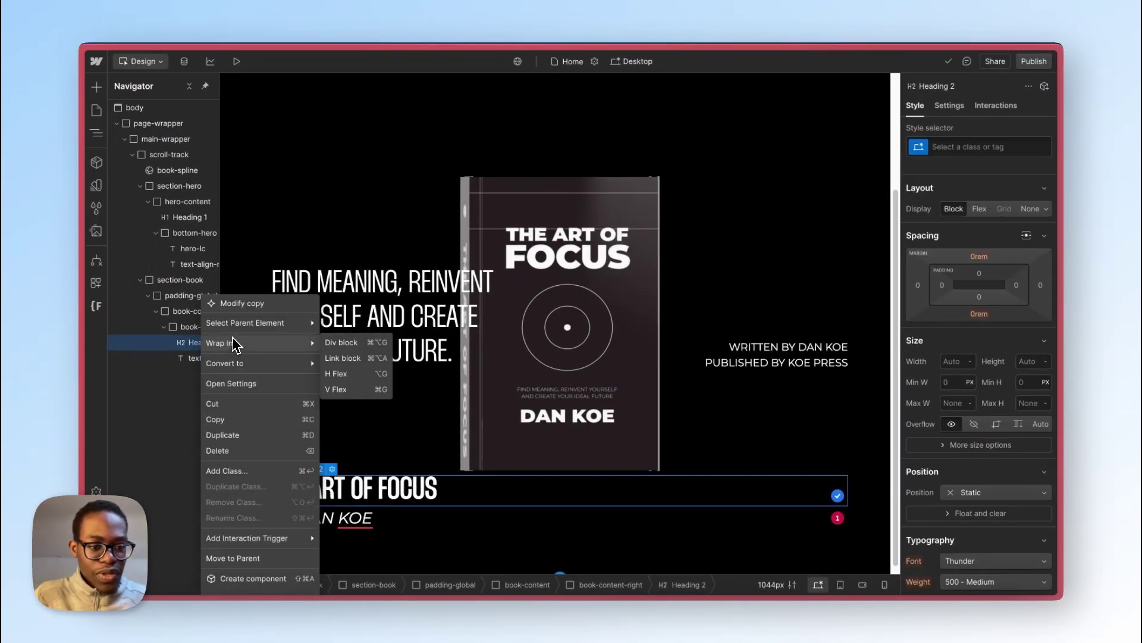
pyautogui.click(341, 343)
pyautogui.moveTo(202, 376); pyautogui.dragTo(200, 358)
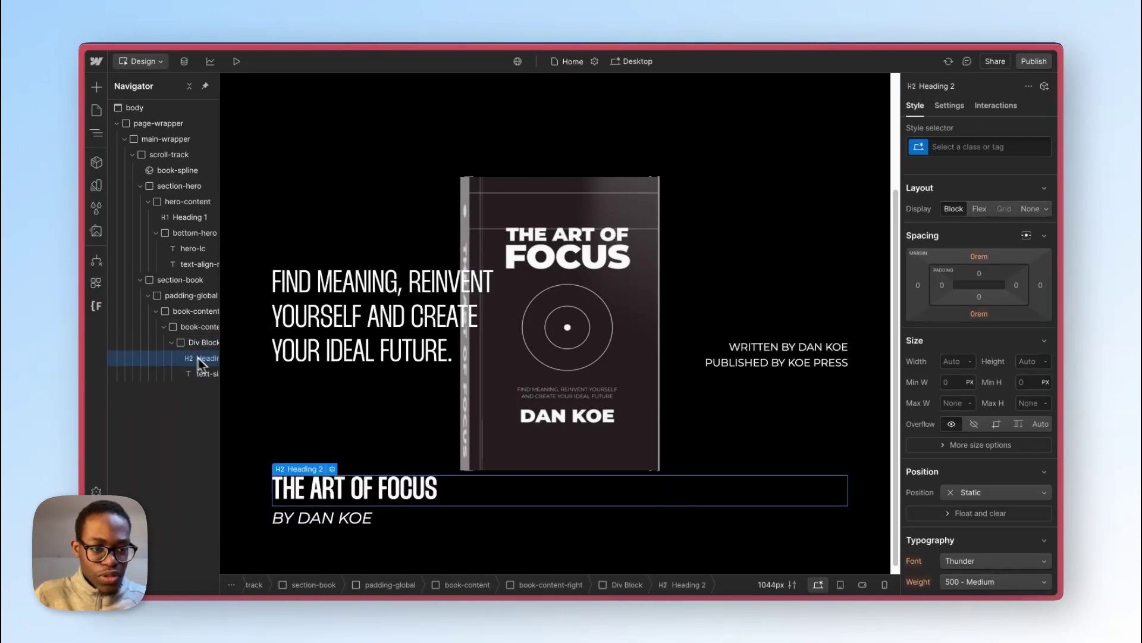
pyautogui.click(172, 343)
# Step: Add a new text block inside book-content-right, below the div block holding the heading and byline
pyautogui.click(191, 327)
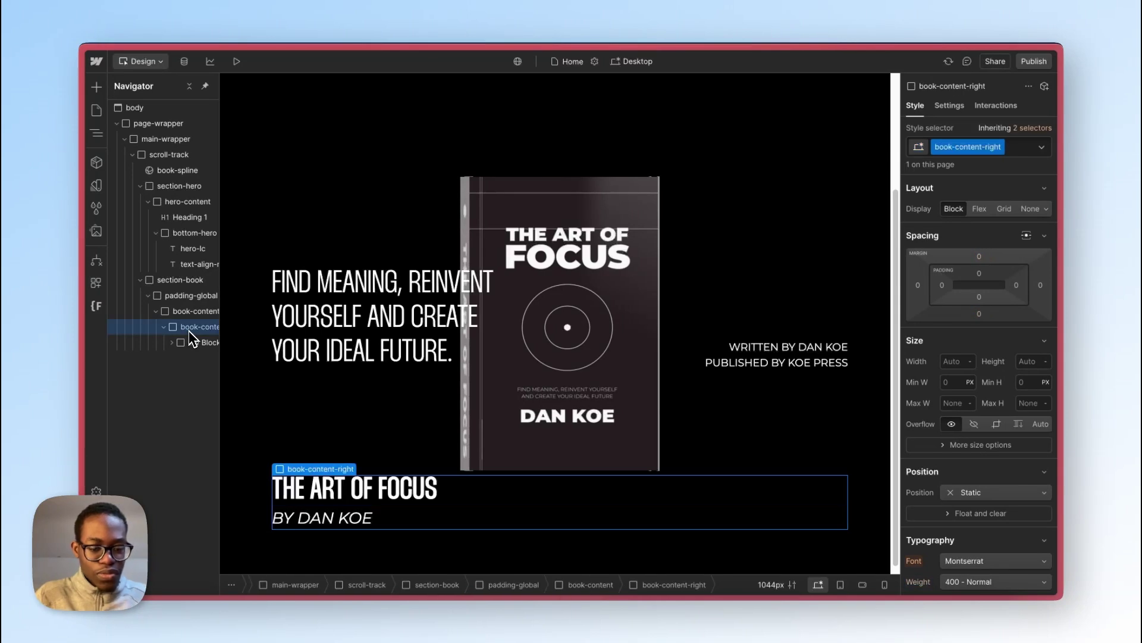
pyautogui.press('super+k')
pyautogui.write('text')
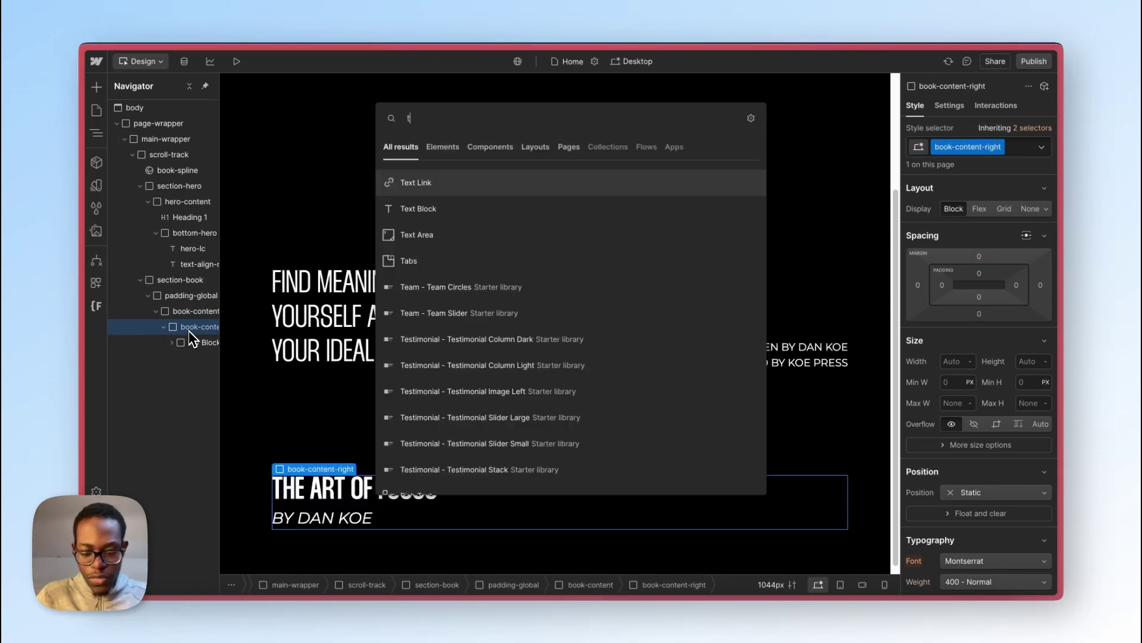
pyautogui.press('Down')
pyautogui.press('Return')
pyautogui.scroll(-1, 260, 322)
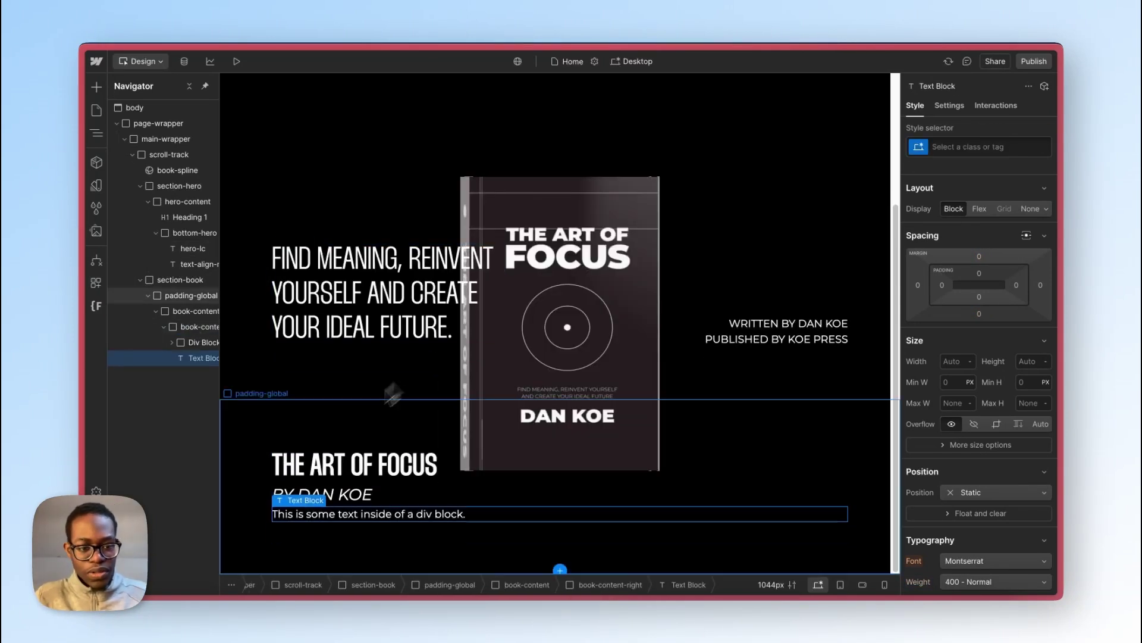
# Step: Replace the new text block's placeholder text with the body text copied from the Figma design
pyautogui.doubleClick(443, 515)
pyautogui.doubleClick(443, 514)
pyautogui.hotkey('ctrl', 'a')
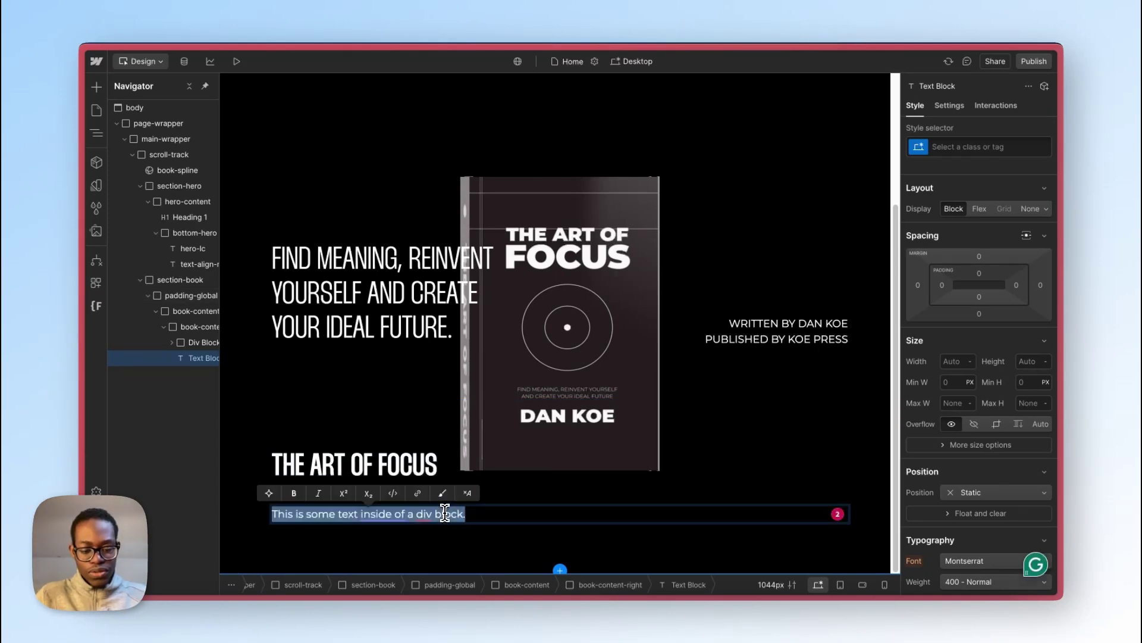
pyautogui.hotkey('ctrl', 'v')
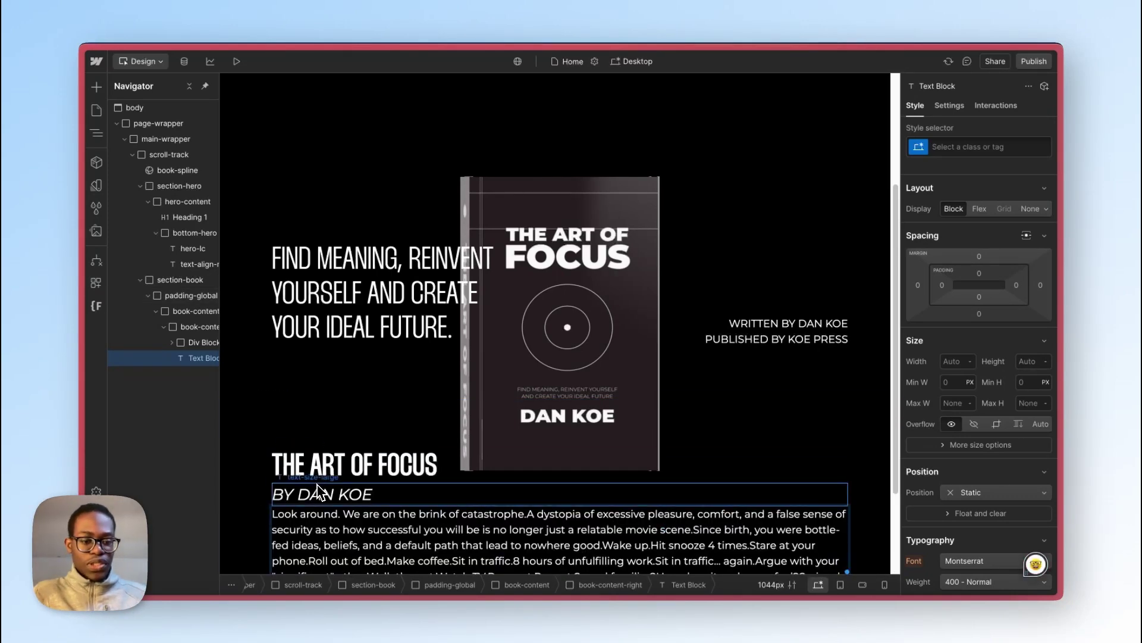
pyautogui.scroll(-3, 417, 476)
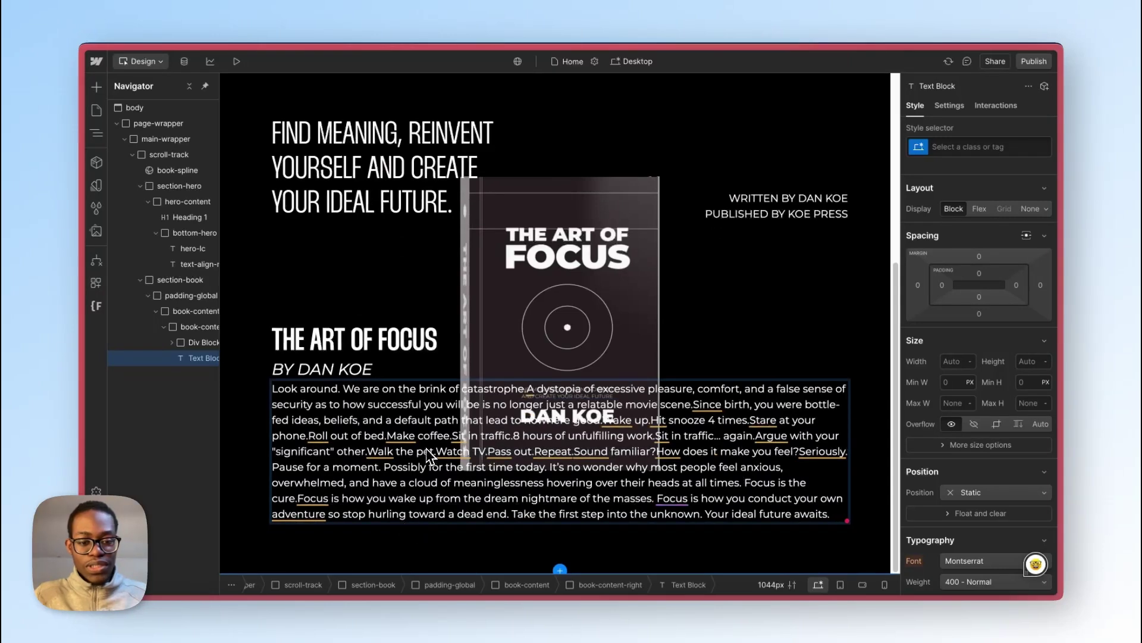
# Step: Try deleting the space before "We are" in the pasted text and check the paragraph breaks in the Figma design
pyautogui.click(259, 434)
pyautogui.click(324, 448)
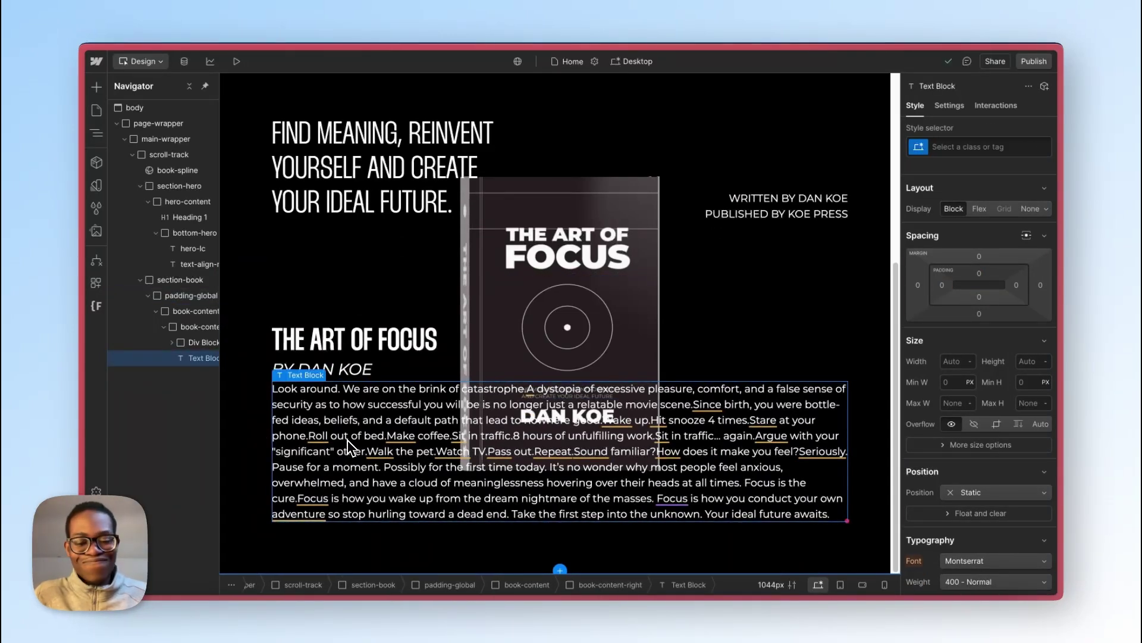
pyautogui.doubleClick(343, 389)
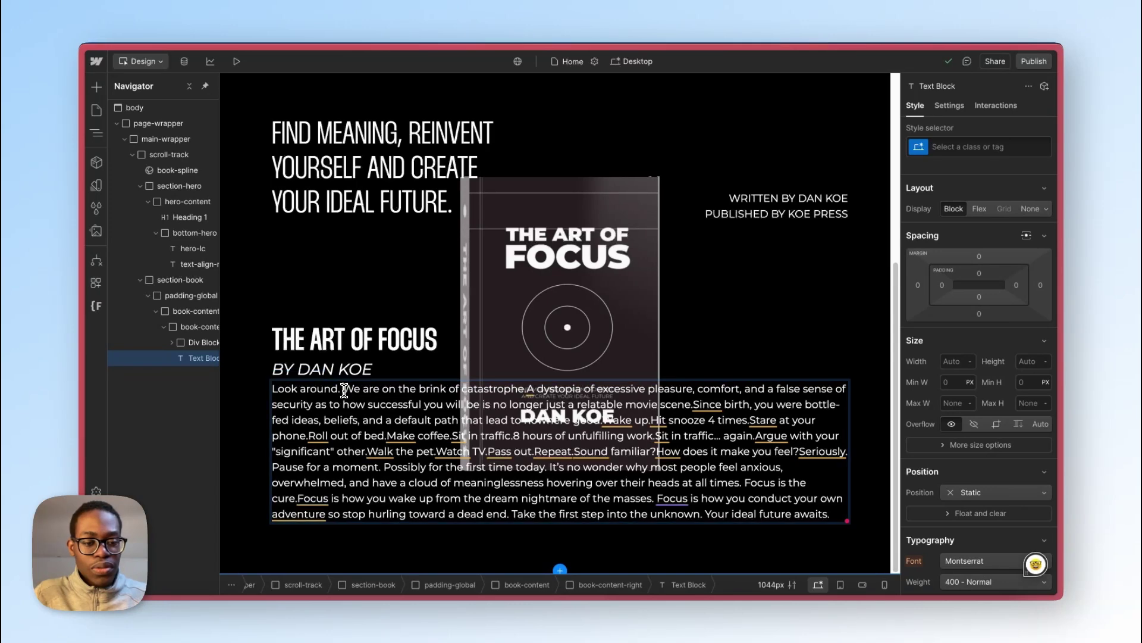
pyautogui.press('BackSpace')
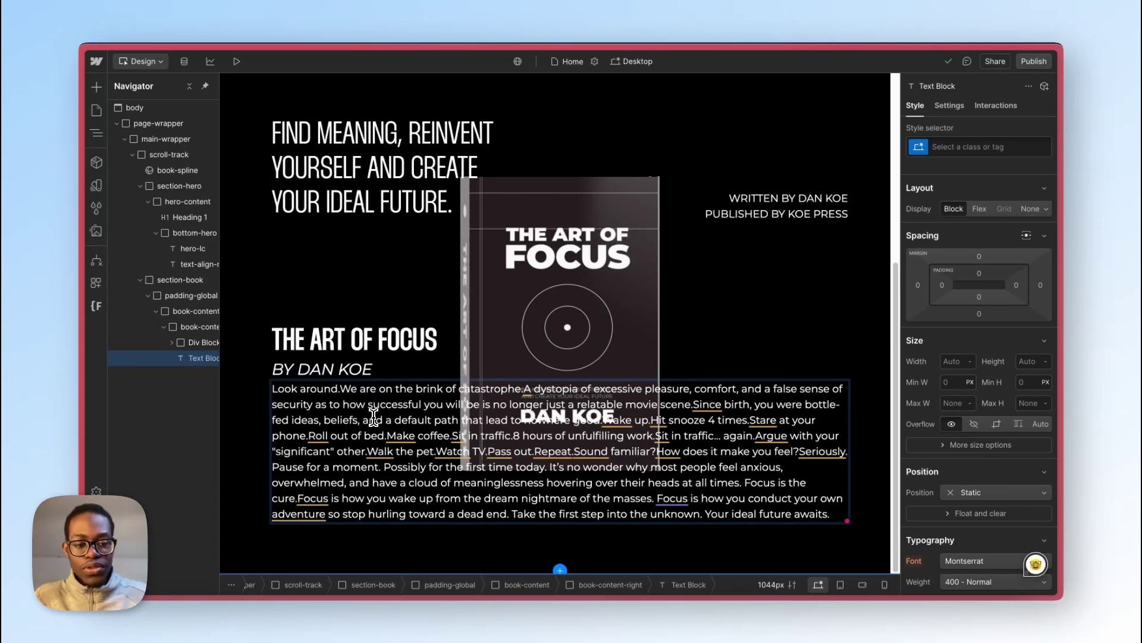
pyautogui.hotkey('ctrl', 'Right')
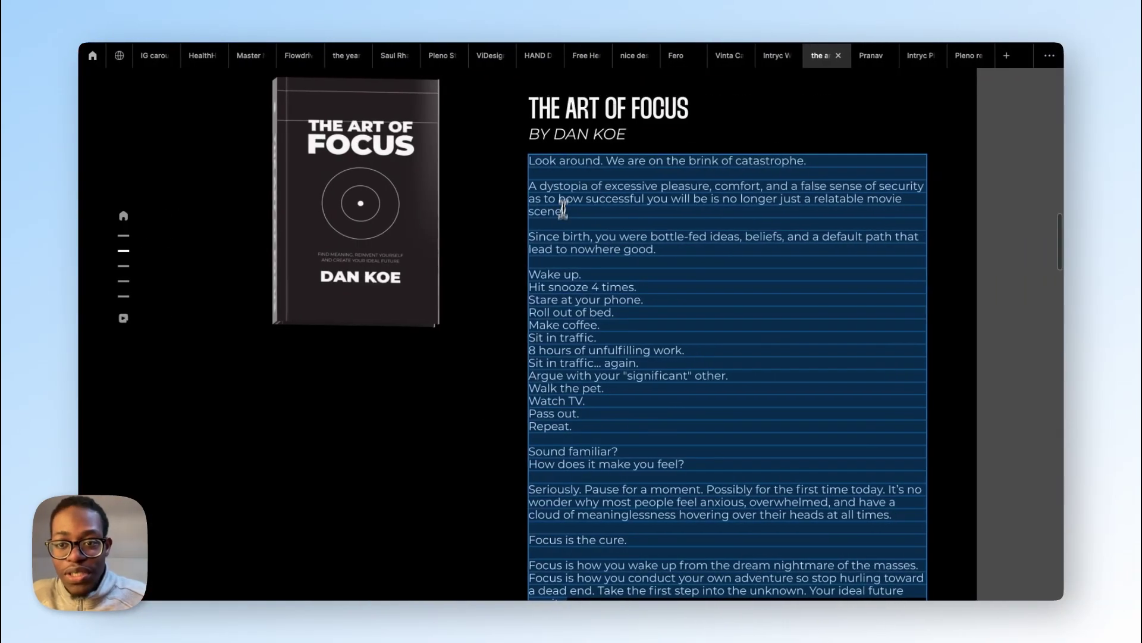
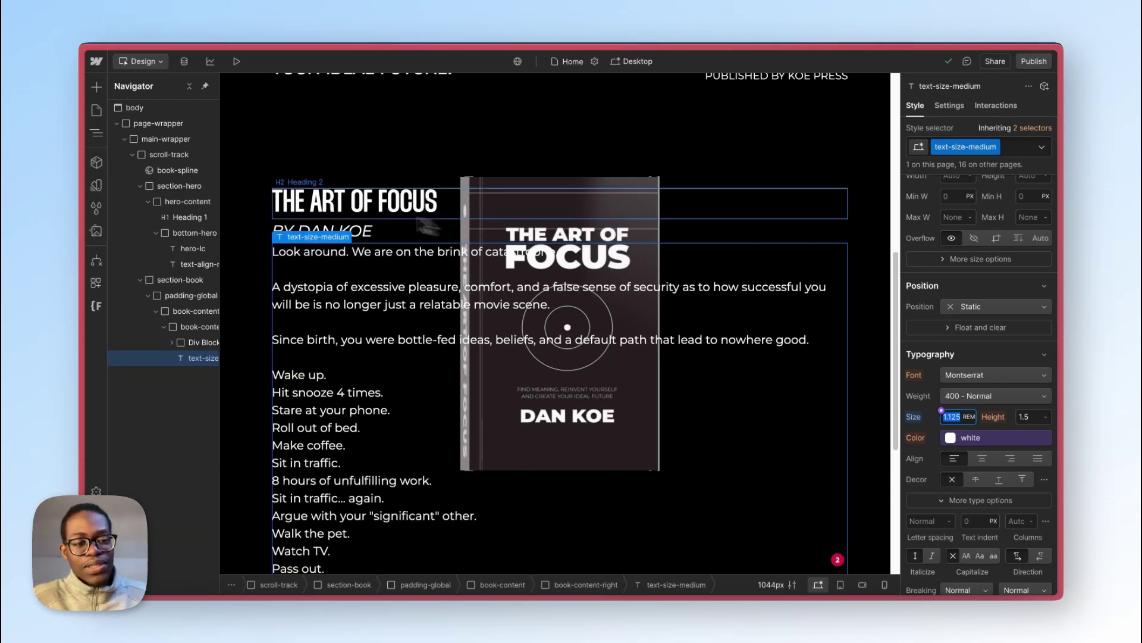
# Step: Set book-content-right to a vertical flex layout with a gap of 1.5 rem between its children
pyautogui.click(192, 333)
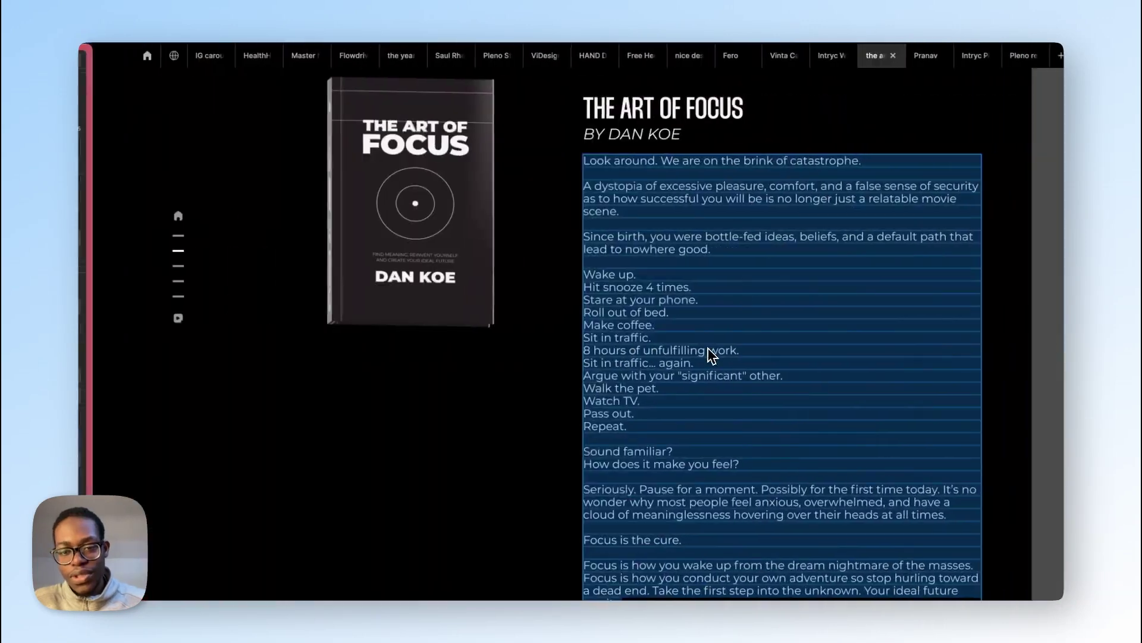
pyautogui.click(663, 165)
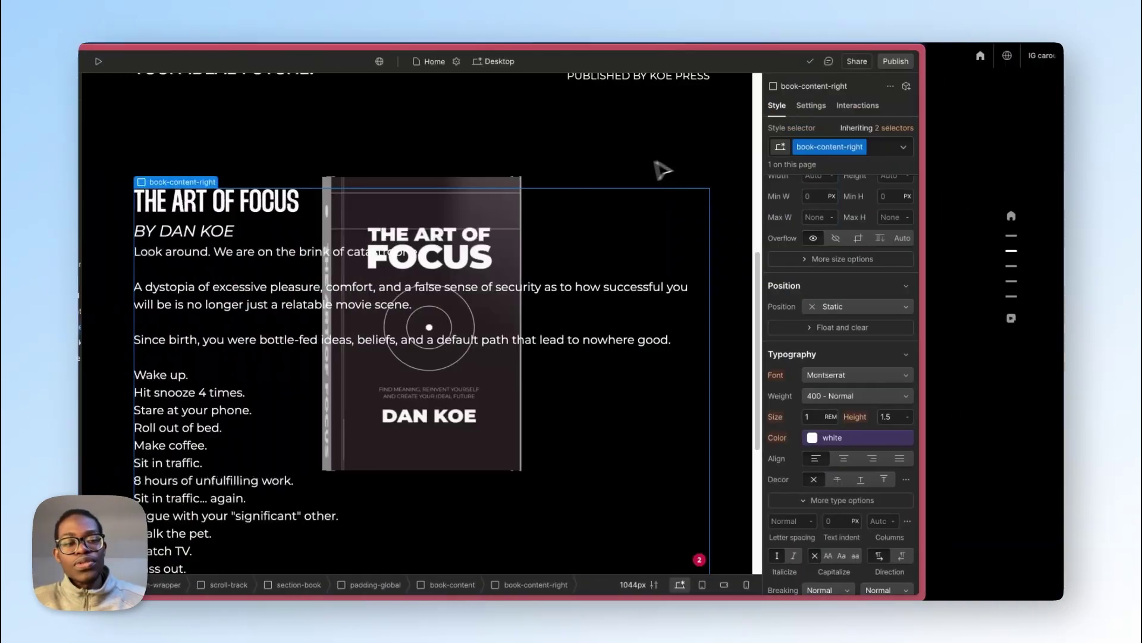
pyautogui.press('z')
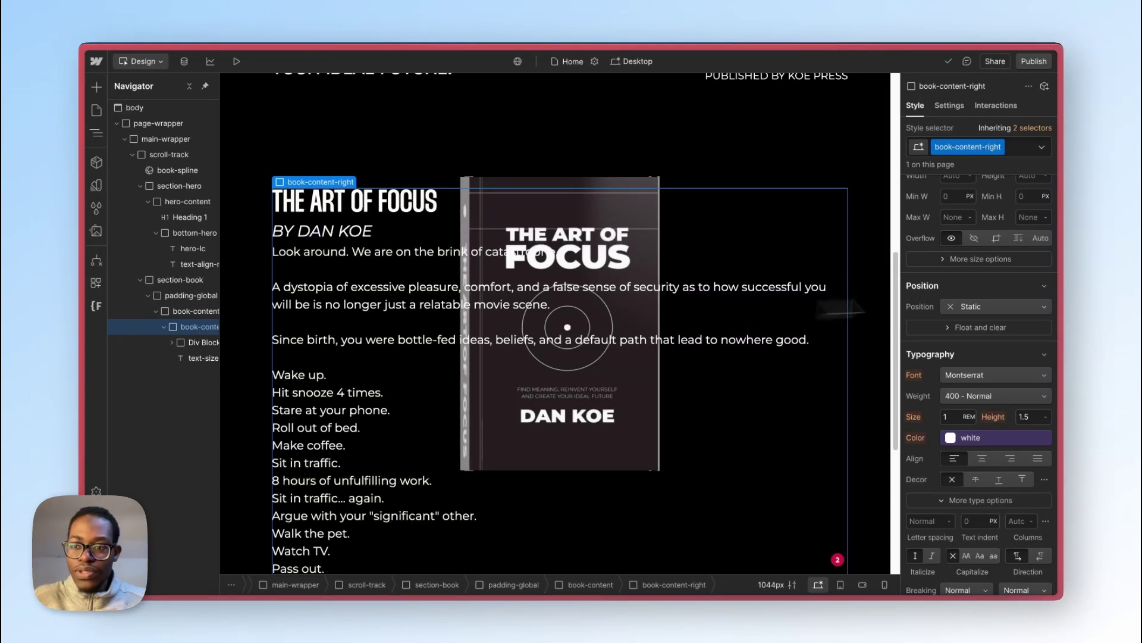
pyautogui.scroll(3, 1000, 288)
pyautogui.click(979, 209)
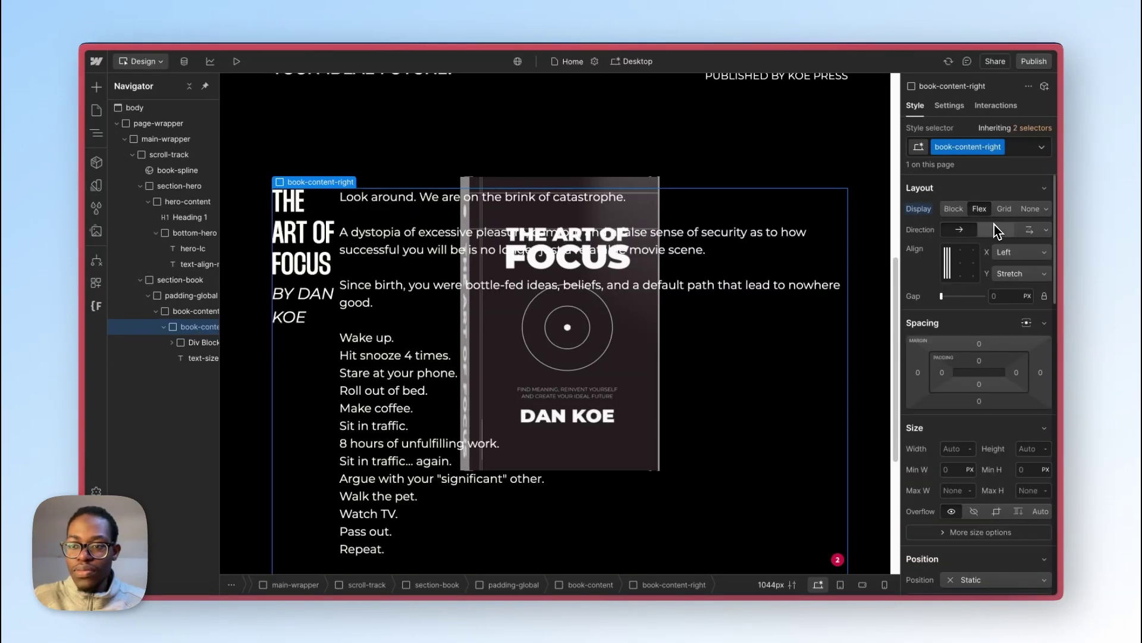
pyautogui.click(995, 229)
pyautogui.click(1010, 293)
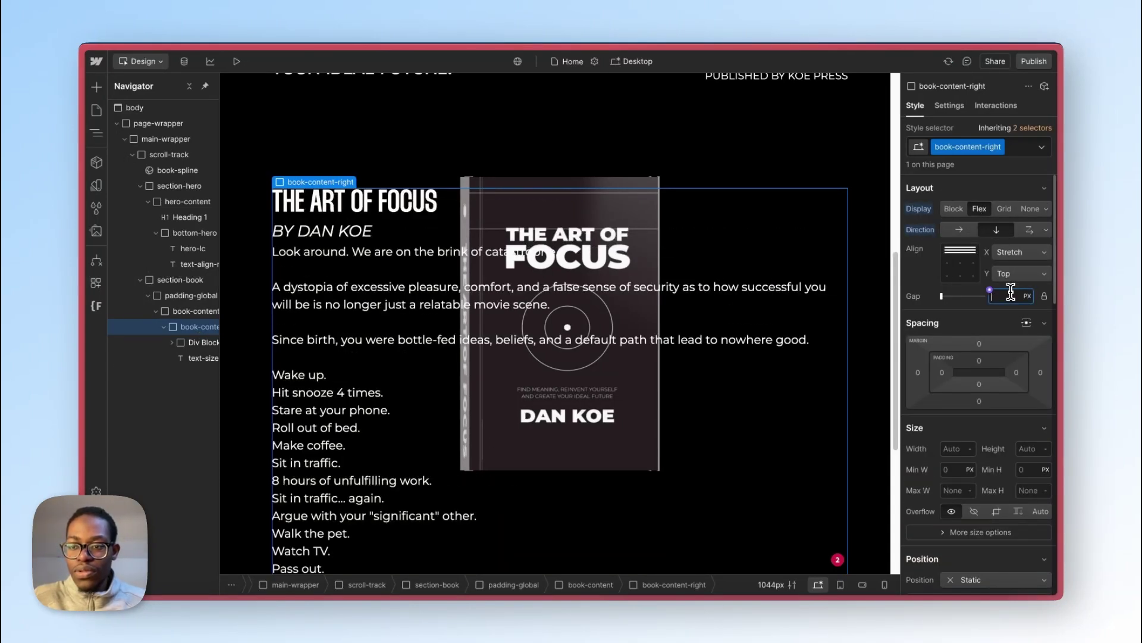
pyautogui.write('2')
pyautogui.write('.5')
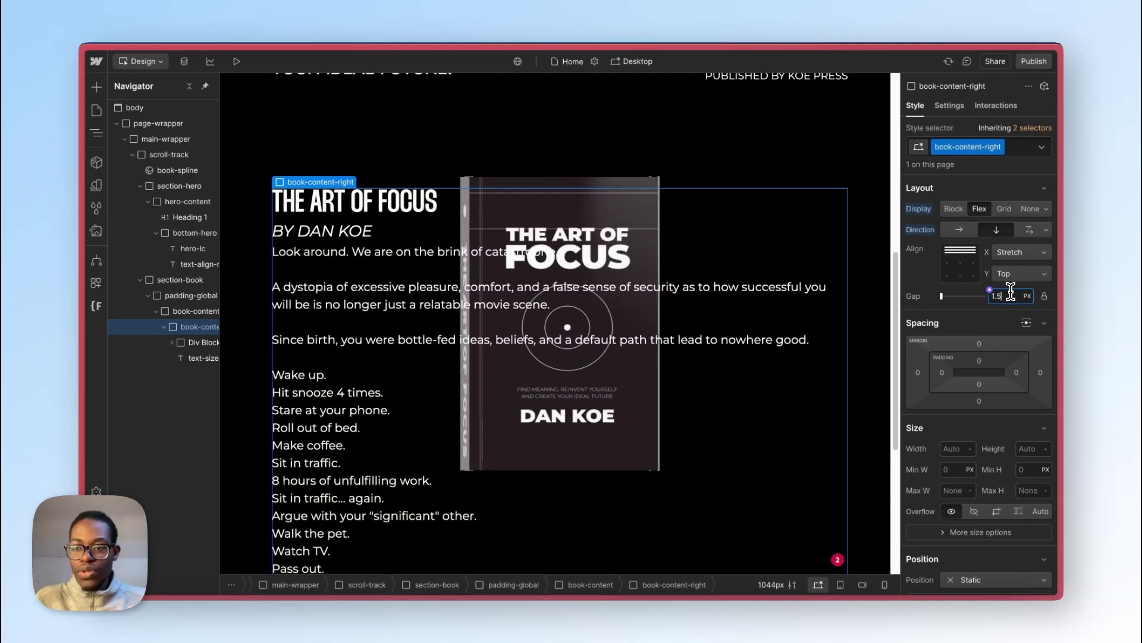
pyautogui.write('rem')
pyautogui.press('Return')
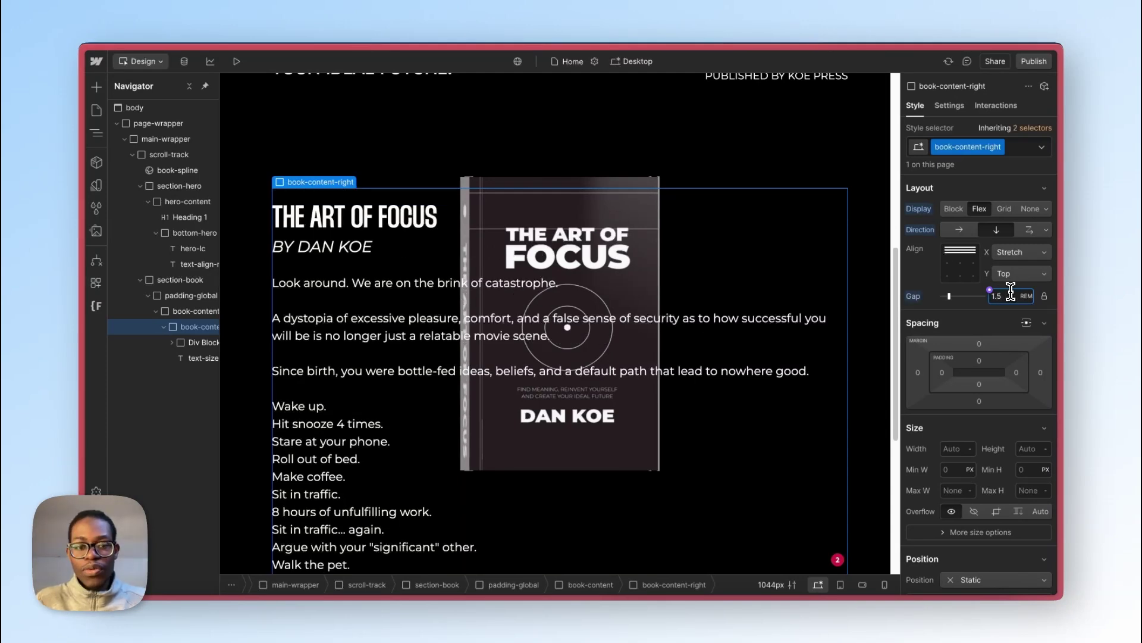
# Step: Check the page in preview mode and align the children of book-content-right to the left
pyautogui.click(236, 62)
pyautogui.click(235, 63)
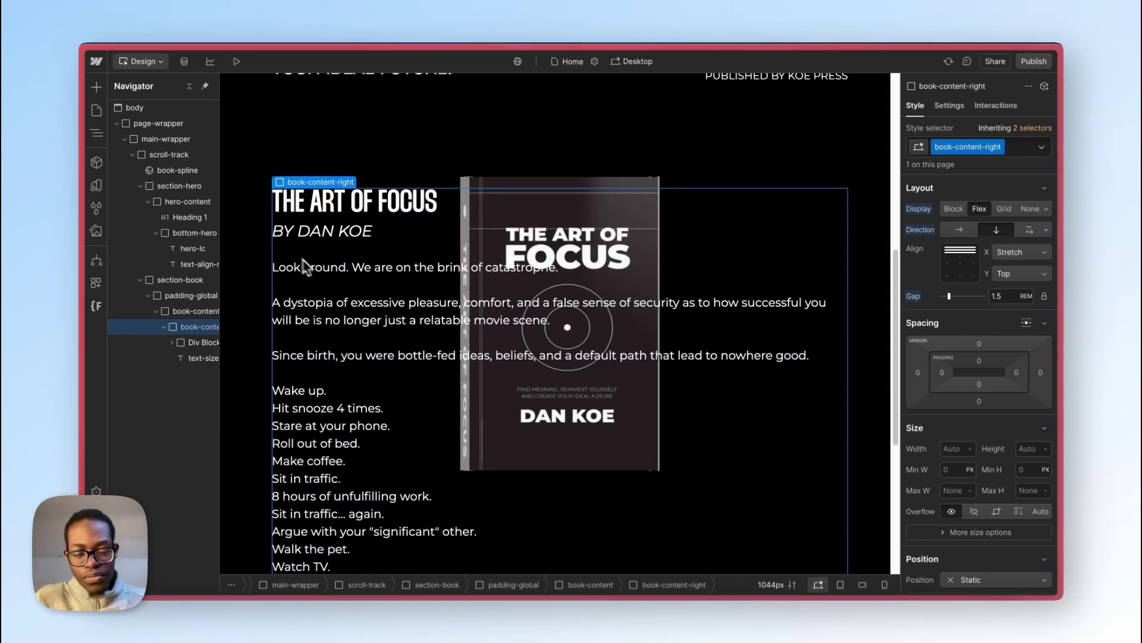
pyautogui.click(948, 254)
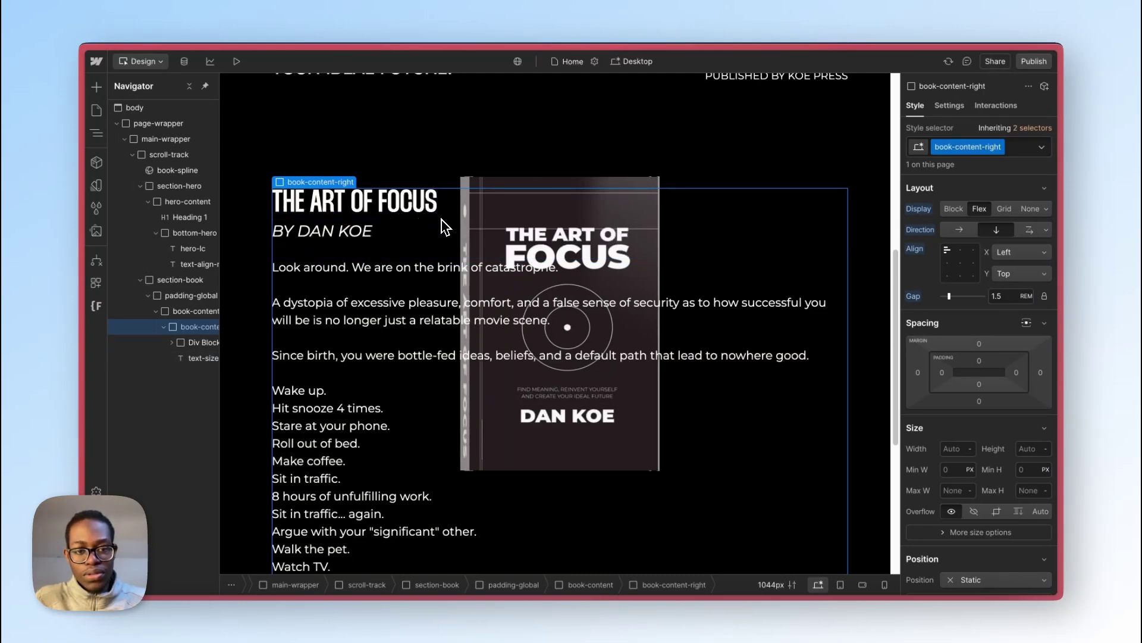
pyautogui.click(205, 342)
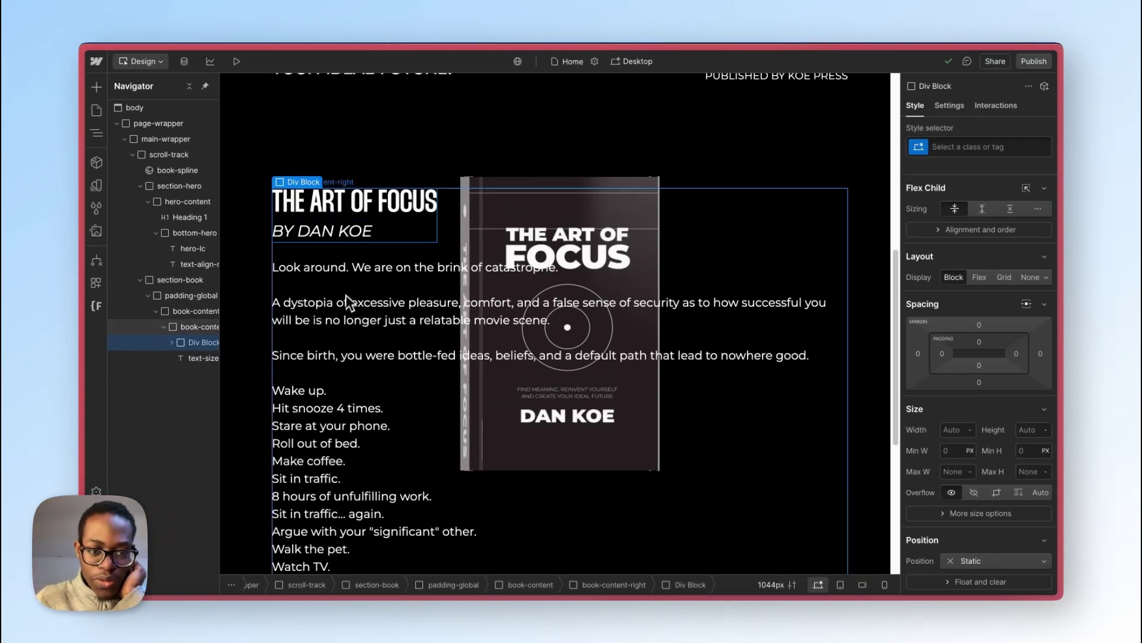
pyautogui.click(398, 266)
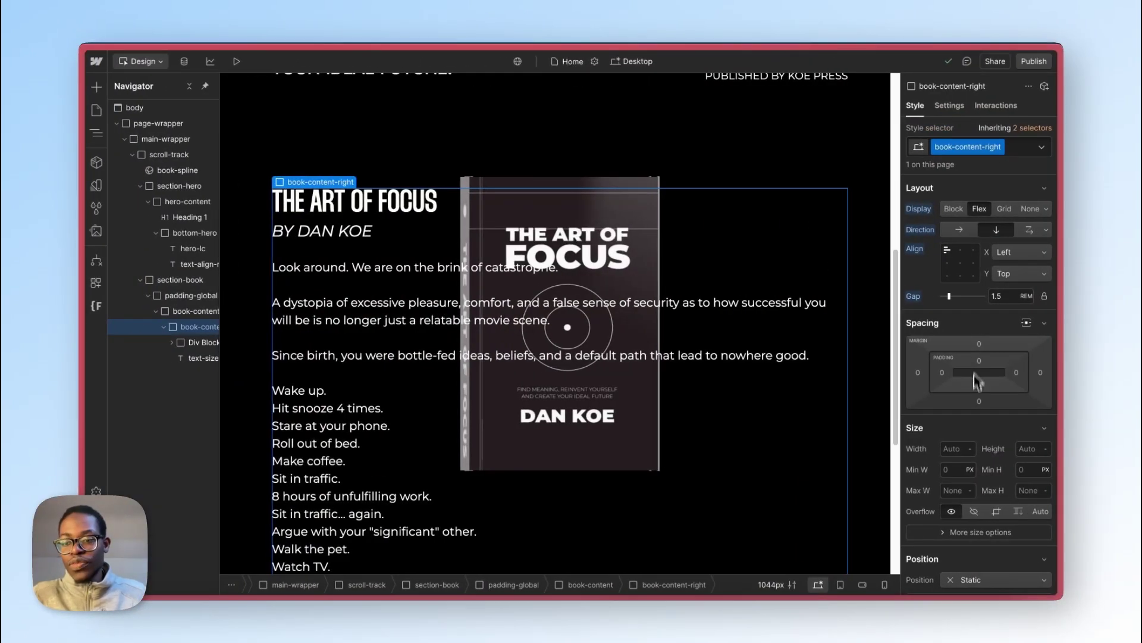
pyautogui.click(954, 490)
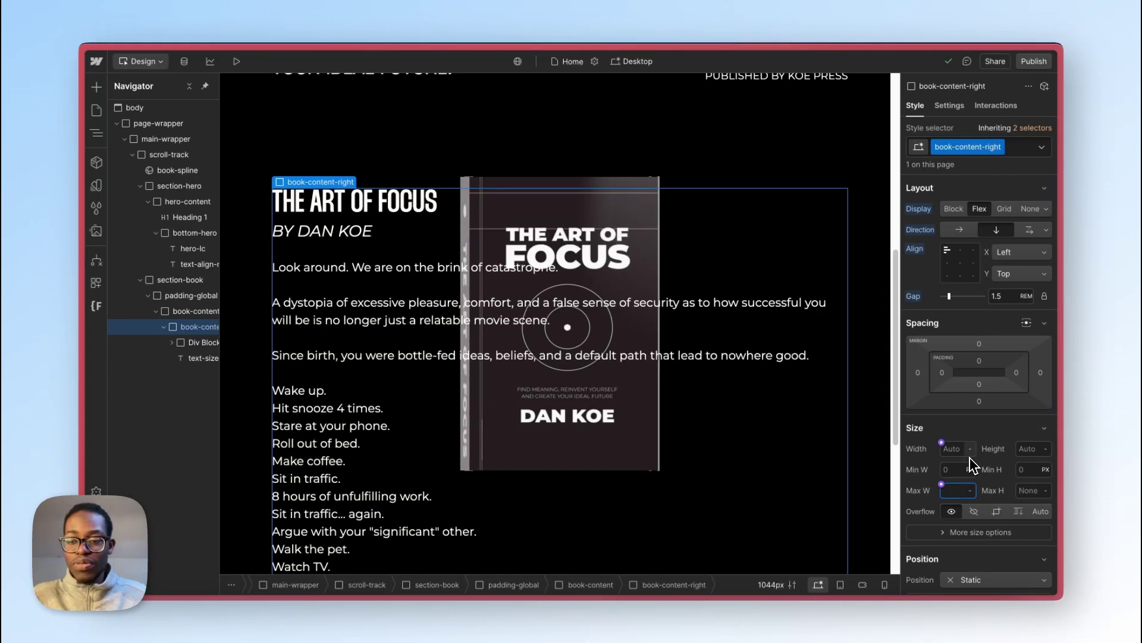
pyautogui.click(957, 449)
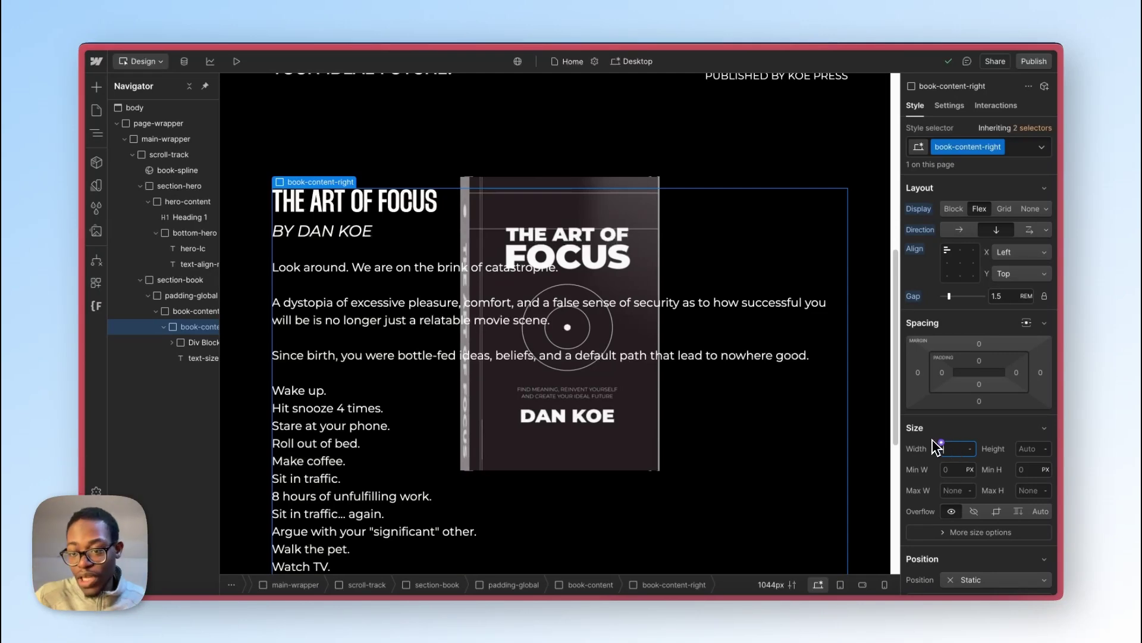
pyautogui.click(940, 428)
pyautogui.click(947, 436)
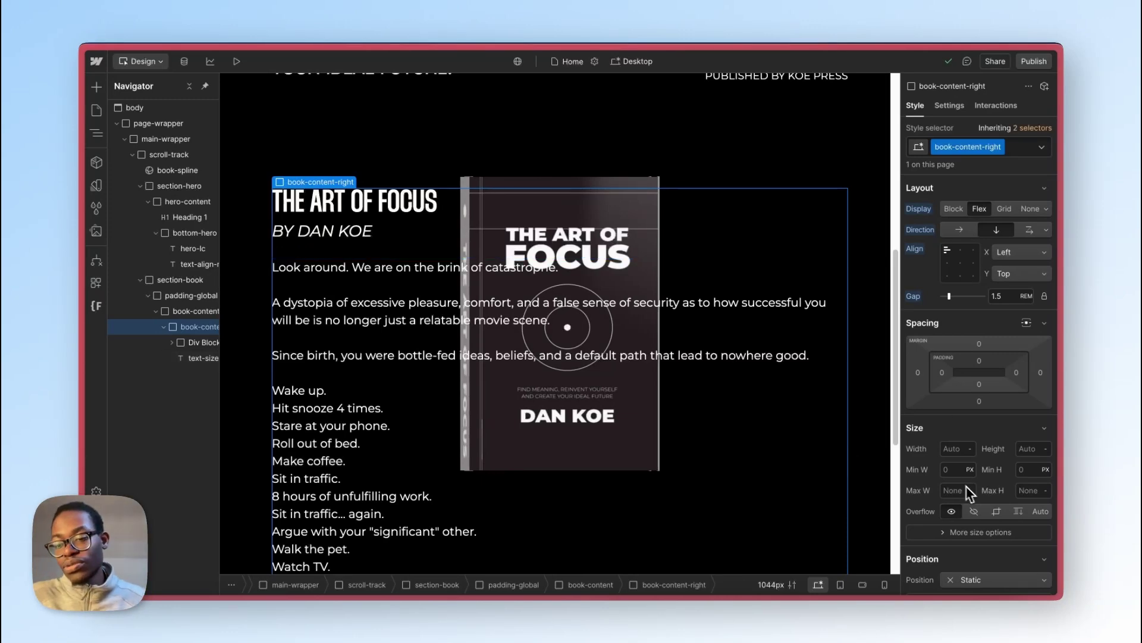
# Step: Check the text frame's width in the Figma design and set book-content-right's maximum width to 40 rem in Webflow
pyautogui.hotkey('ctrl', 'Right')
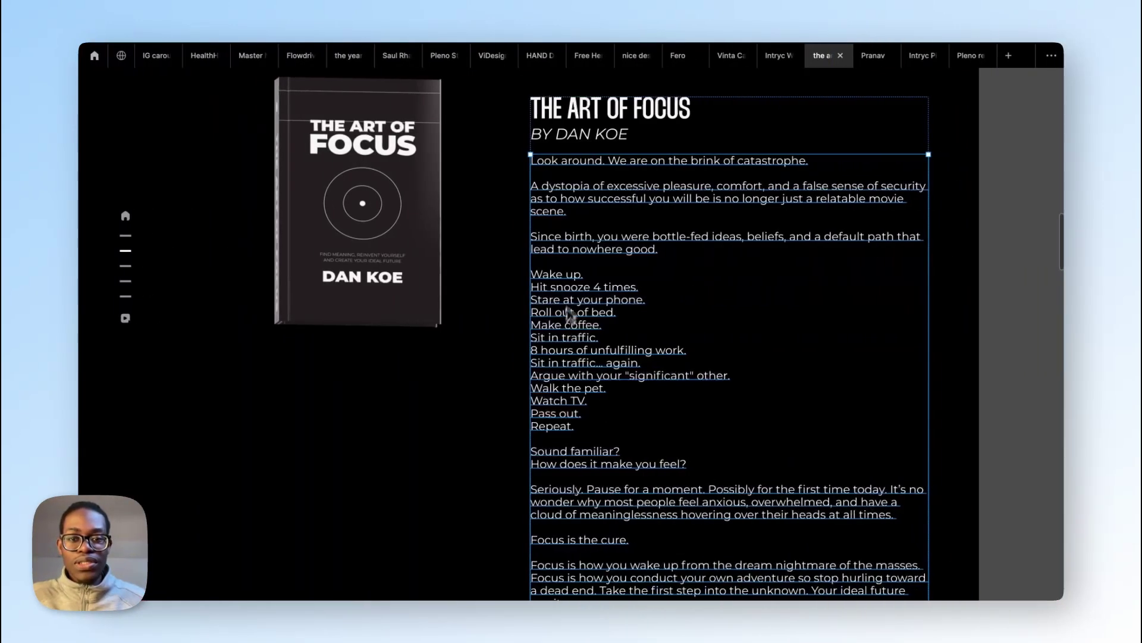
pyautogui.hotkey('ctrl', '\\')
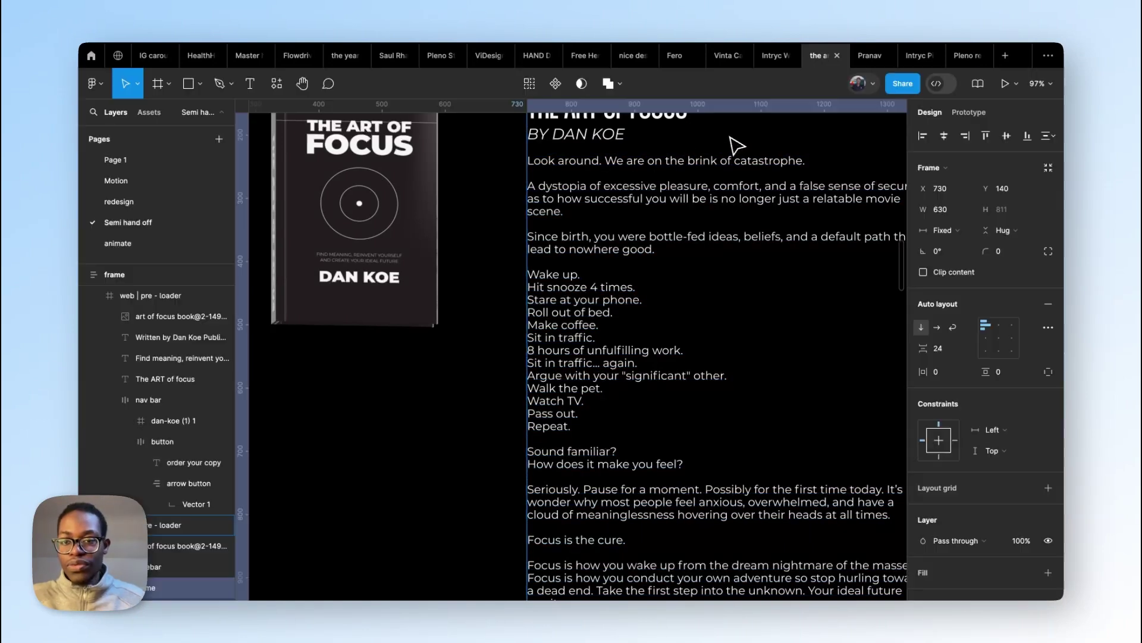
pyautogui.hotkey('ctrl', 'Left')
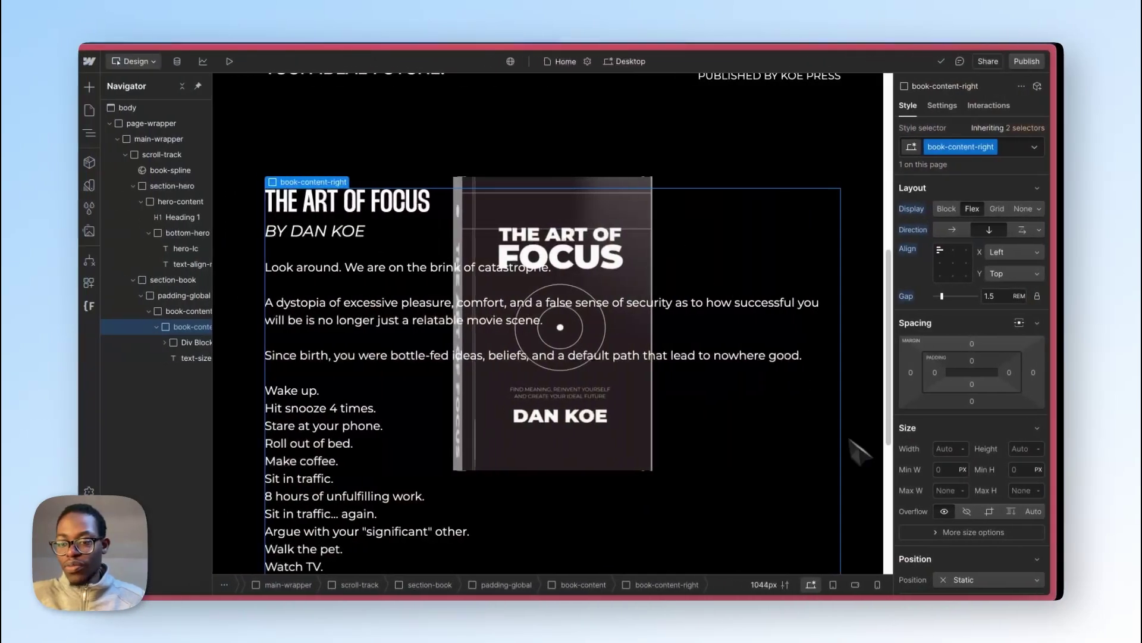
pyautogui.click(952, 490)
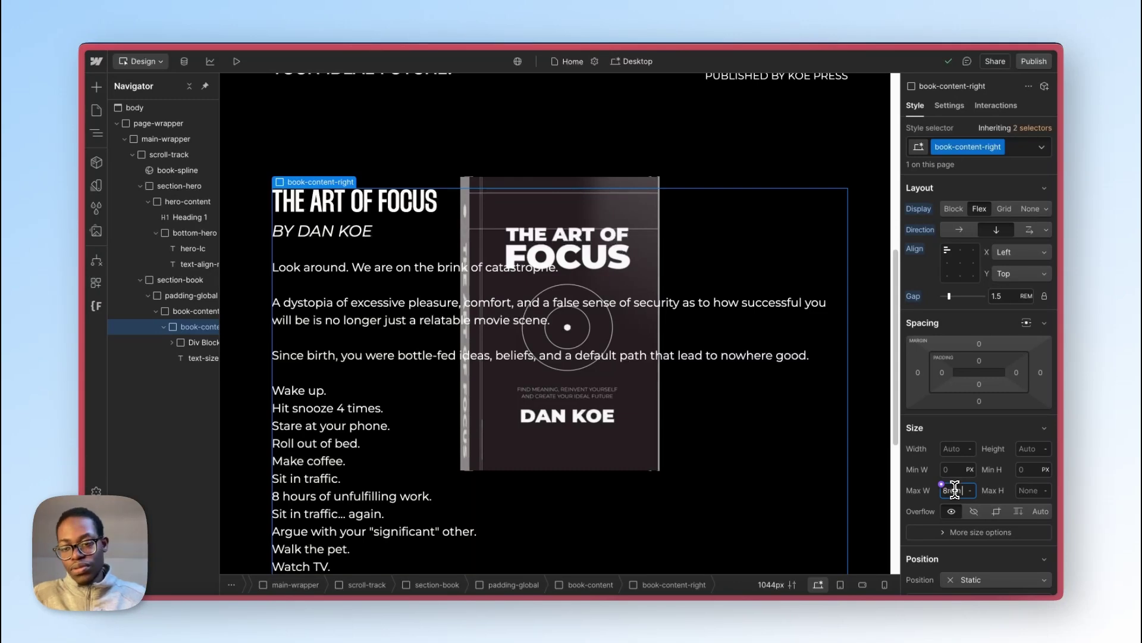
pyautogui.press('Return')
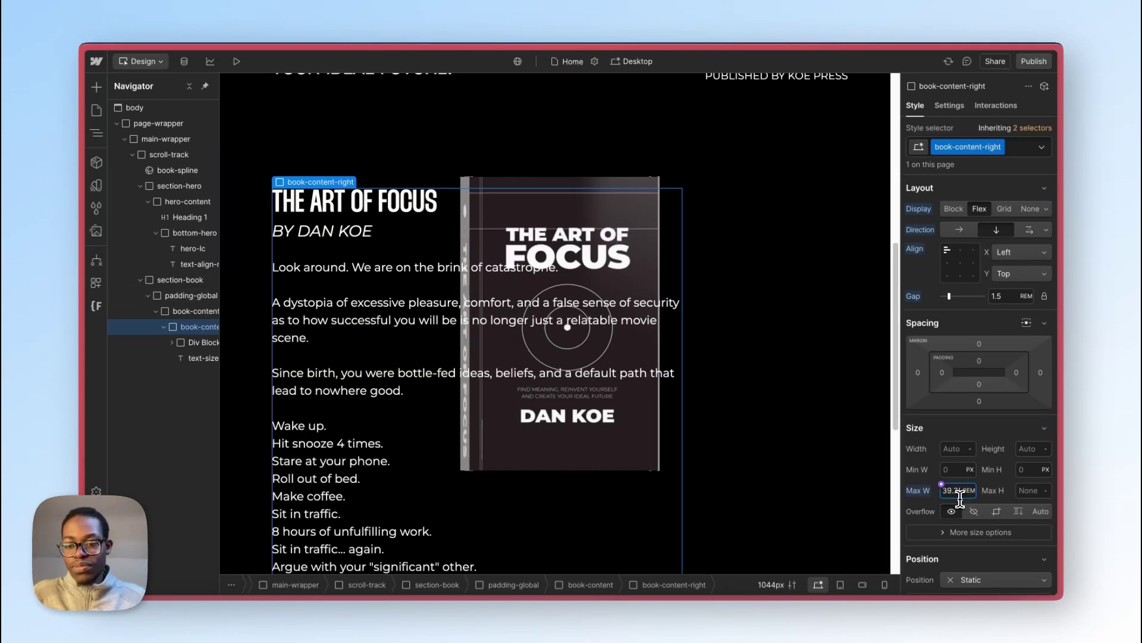
pyautogui.click(957, 490)
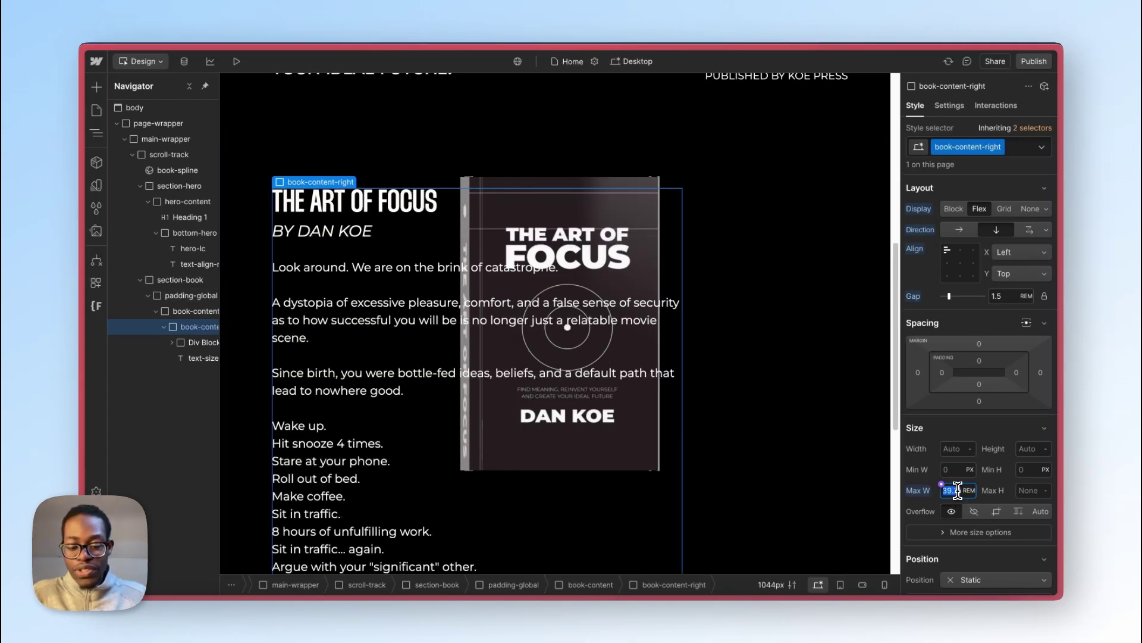
pyautogui.write('40')
pyautogui.press('Return')
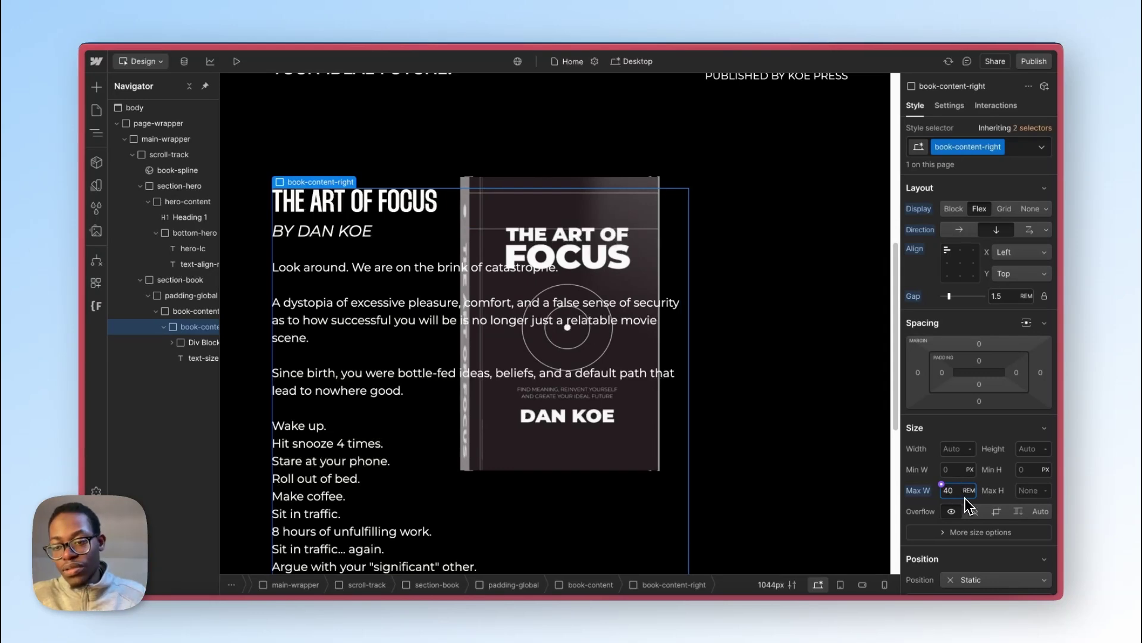
# Step: Push book-content-right to the right side of book-content by setting its left margin to Auto
pyautogui.scroll(-4, 561, 331)
pyautogui.scroll(8, 558, 330)
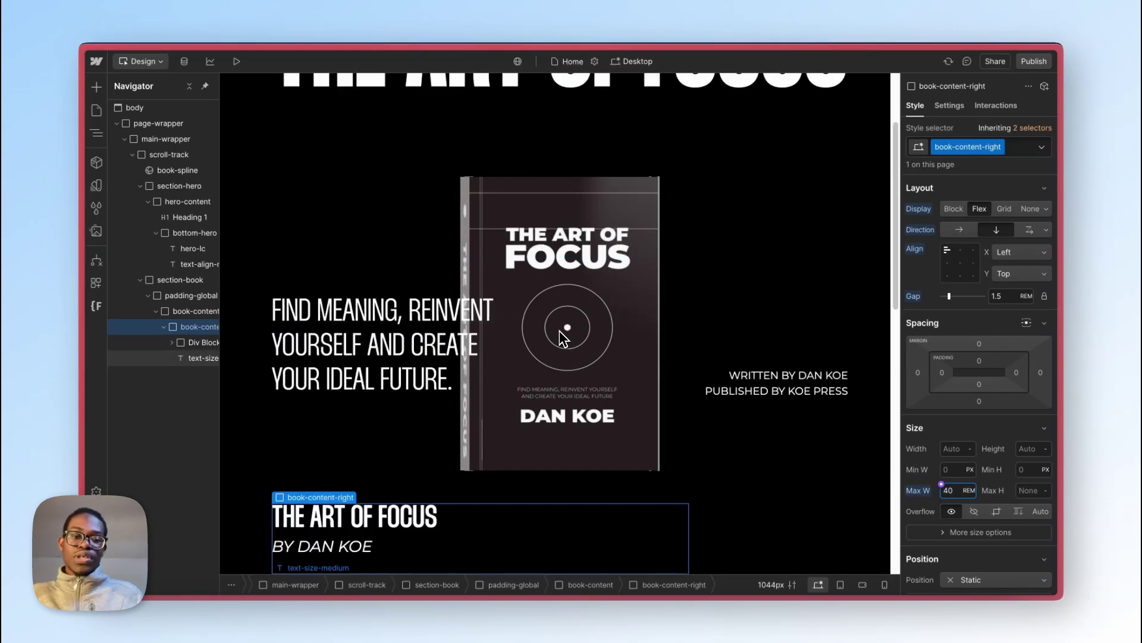
pyautogui.scroll(-3, 558, 330)
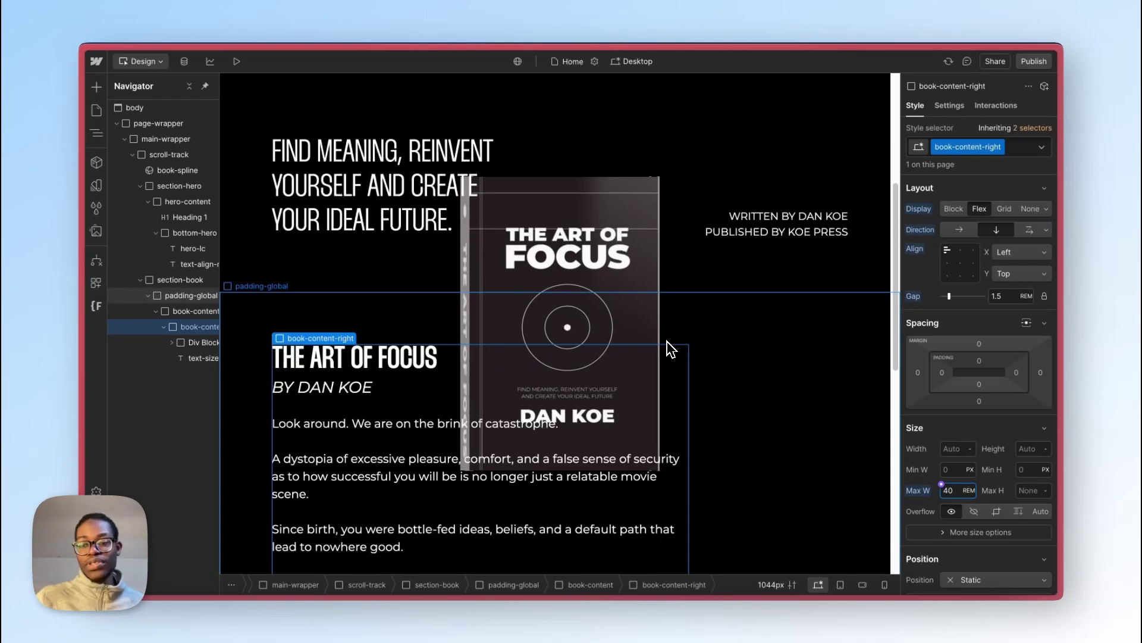
pyautogui.click(919, 375)
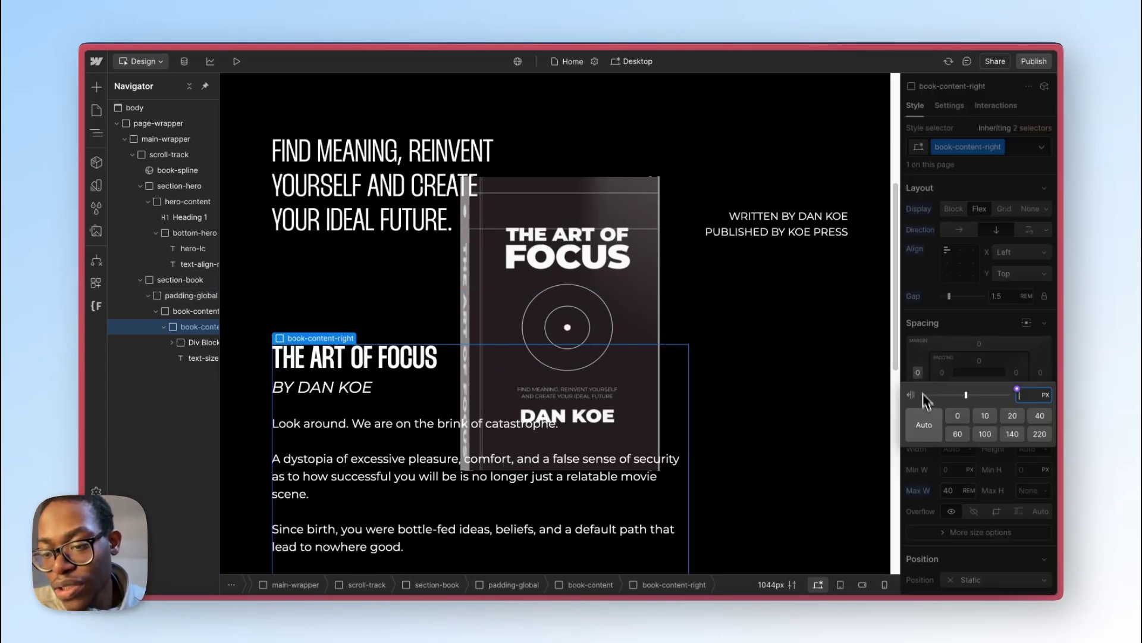
pyautogui.click(924, 424)
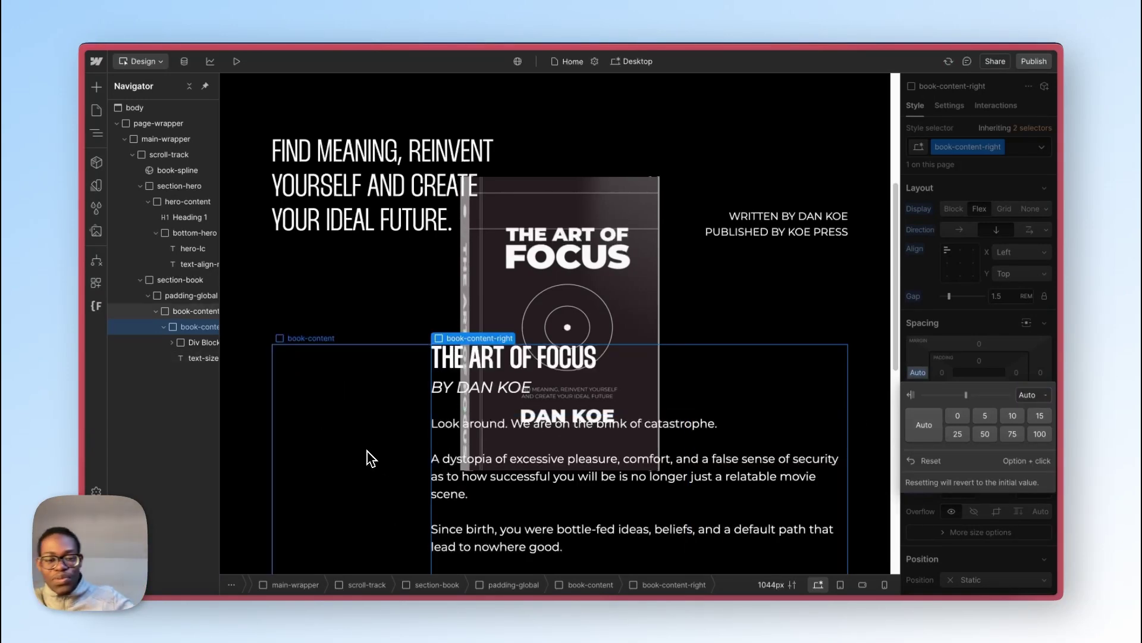
# Step: Preview the book section and widen the preview to 1400 px to check how the text sits beside the book
pyautogui.scroll(-4, 367, 458)
pyautogui.click(236, 63)
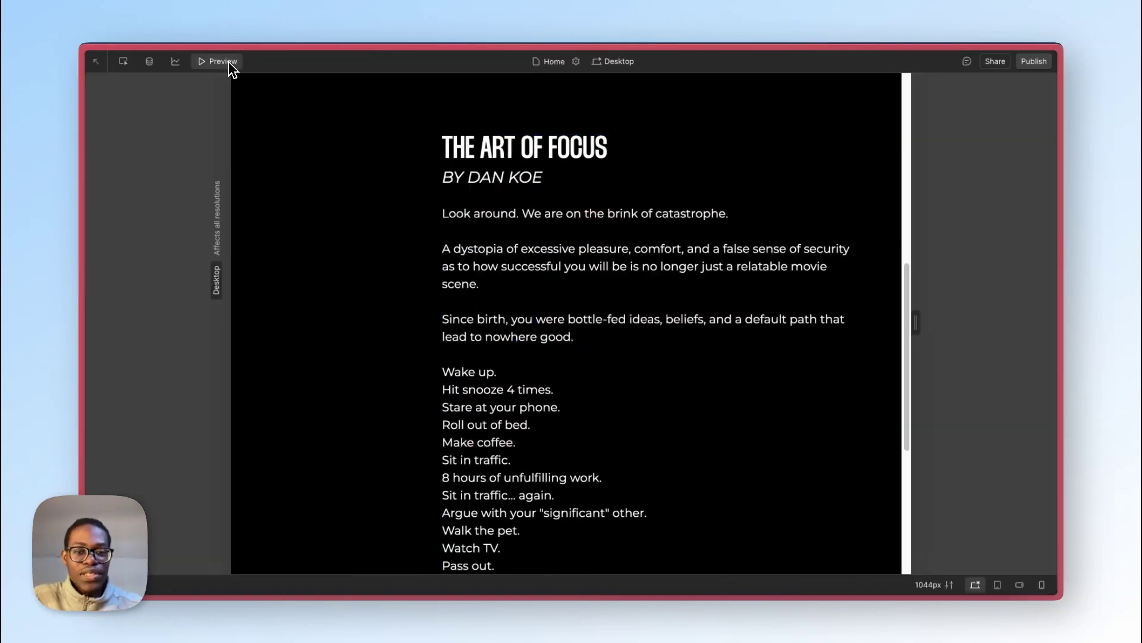
pyautogui.scroll(-2, 565, 322)
pyautogui.moveTo(919, 321)
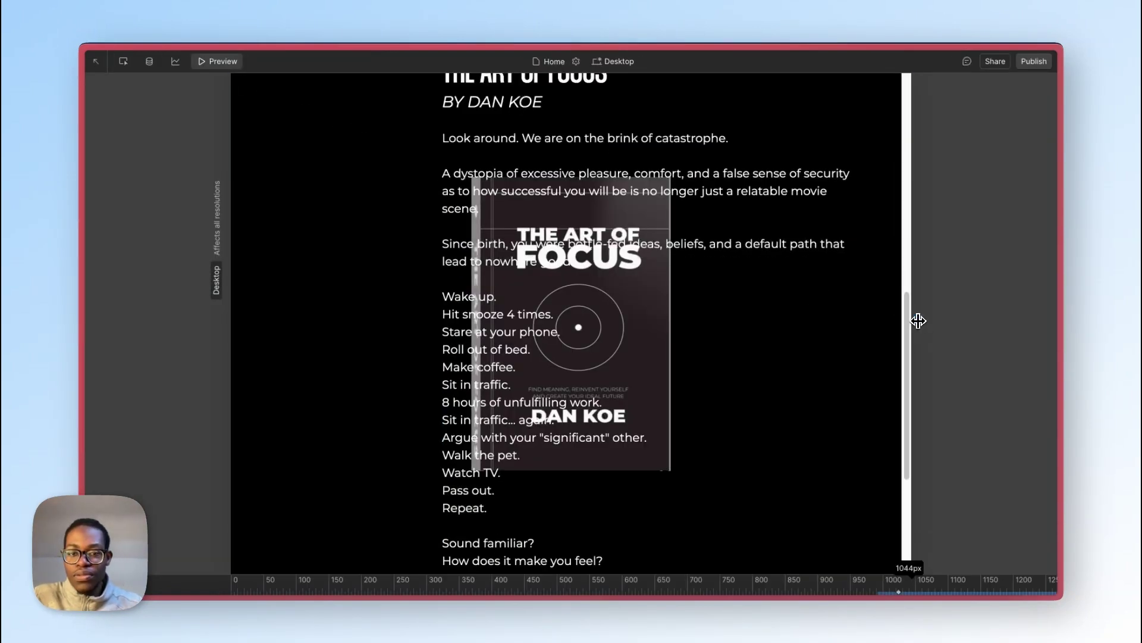
pyautogui.moveTo(918, 320); pyautogui.dragTo(1031, 359)
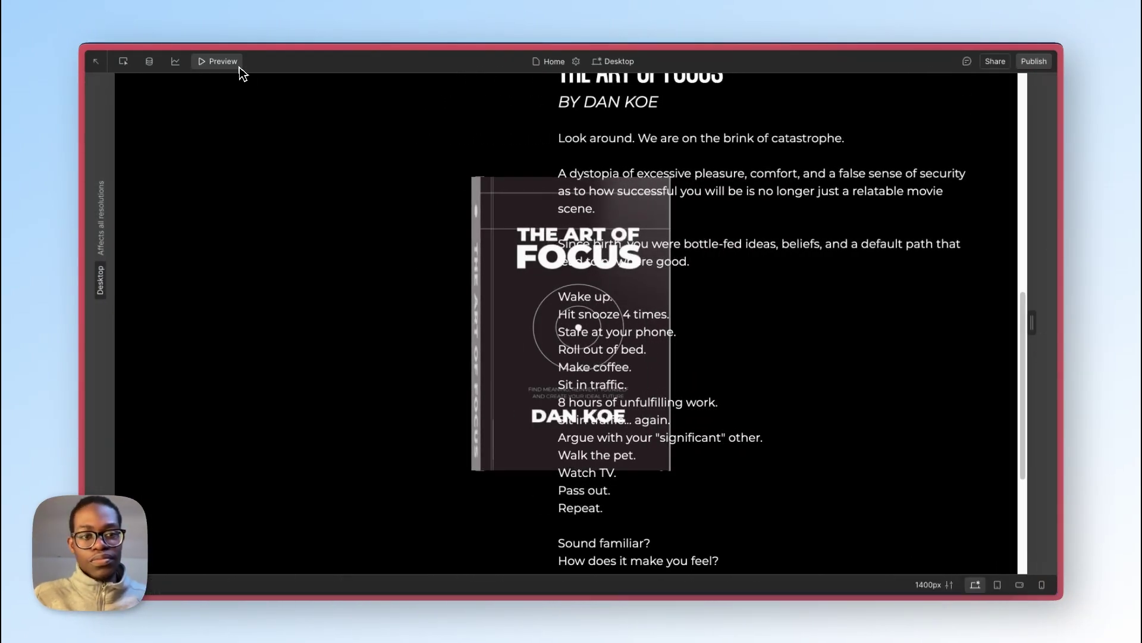
pyautogui.click(238, 63)
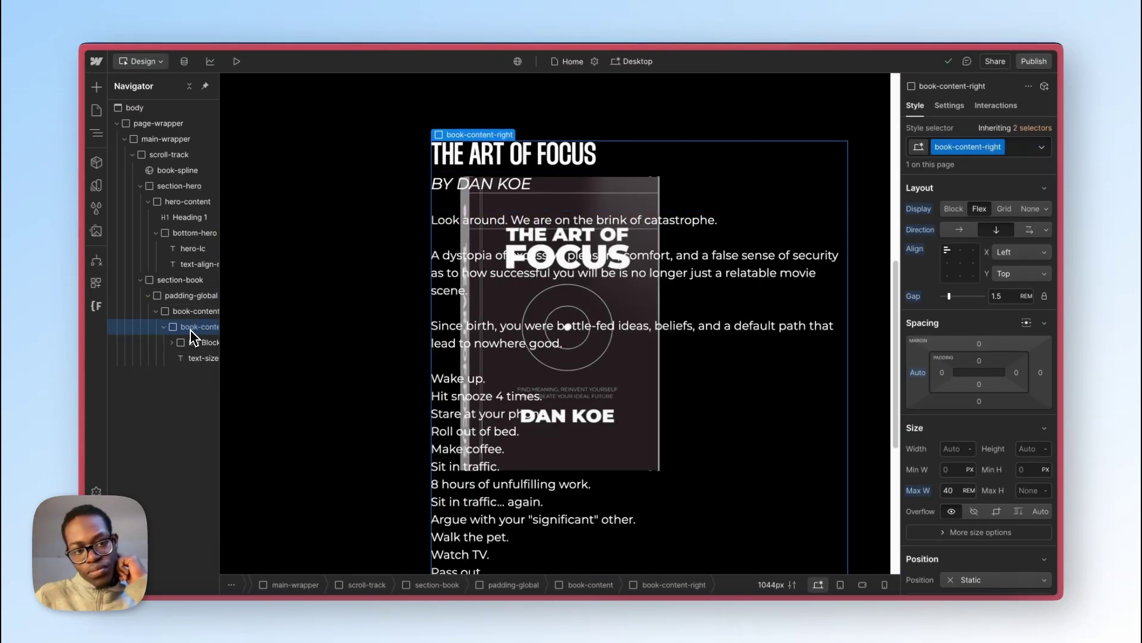
# Step: Collapse section-book and section-hero in the element tree and inspect the scroll-track and book-spline settings
pyautogui.scroll(10, 536, 331)
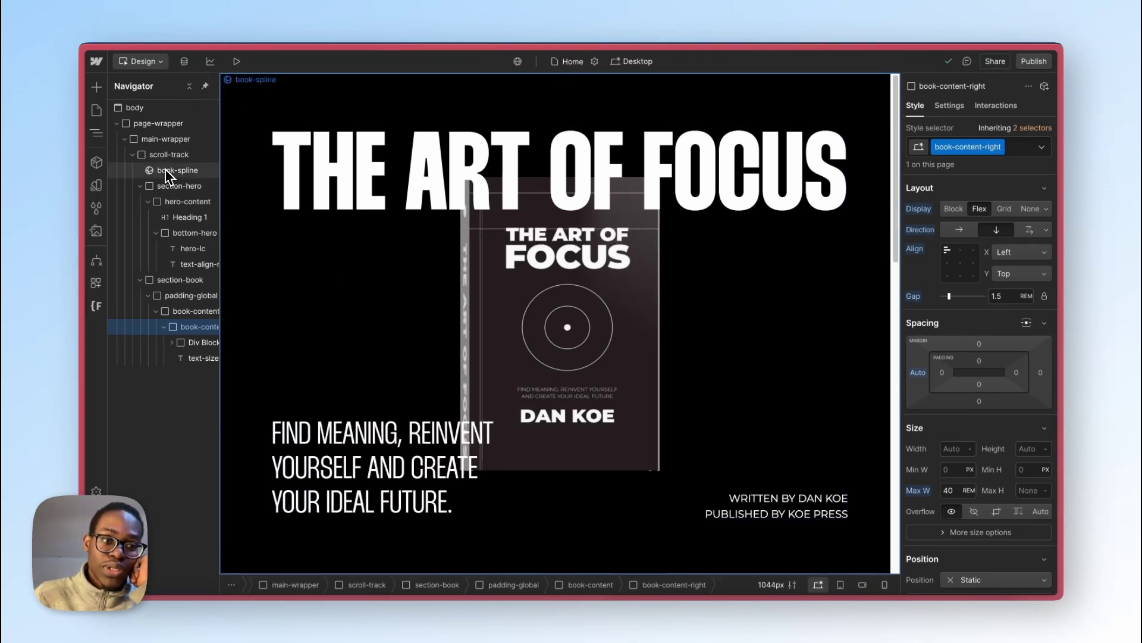
pyautogui.click(140, 280)
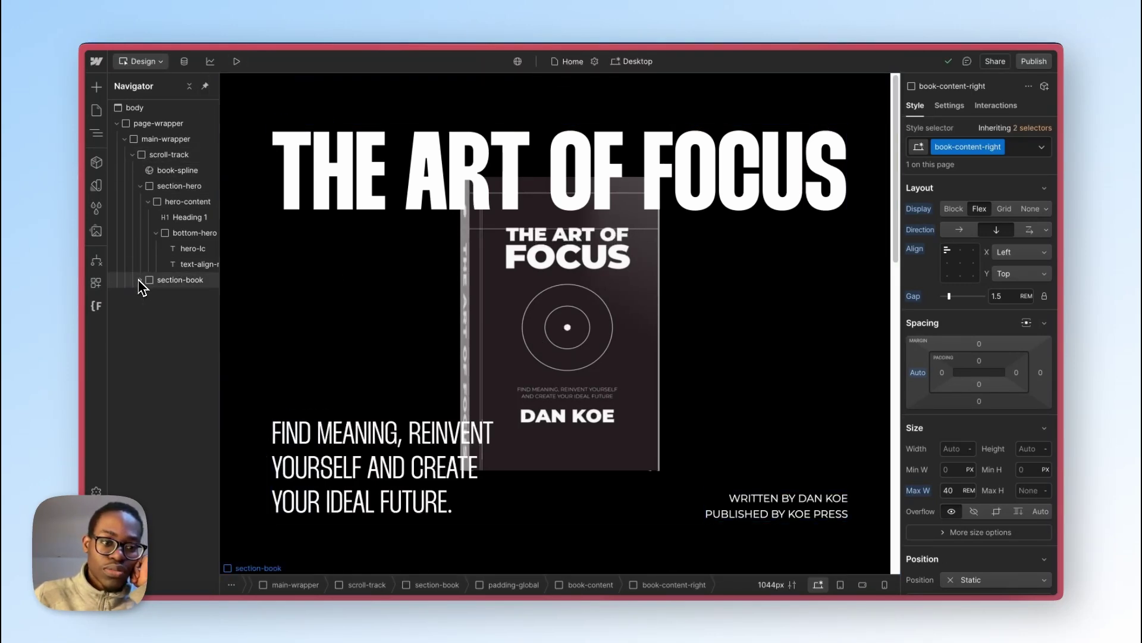
pyautogui.click(139, 186)
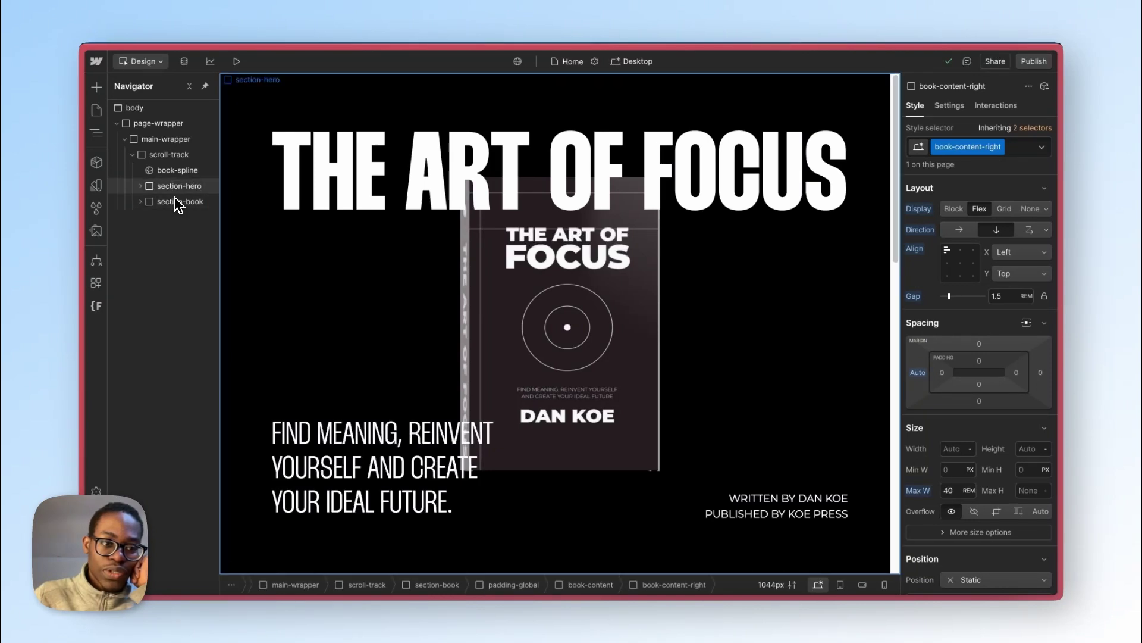
pyautogui.click(168, 155)
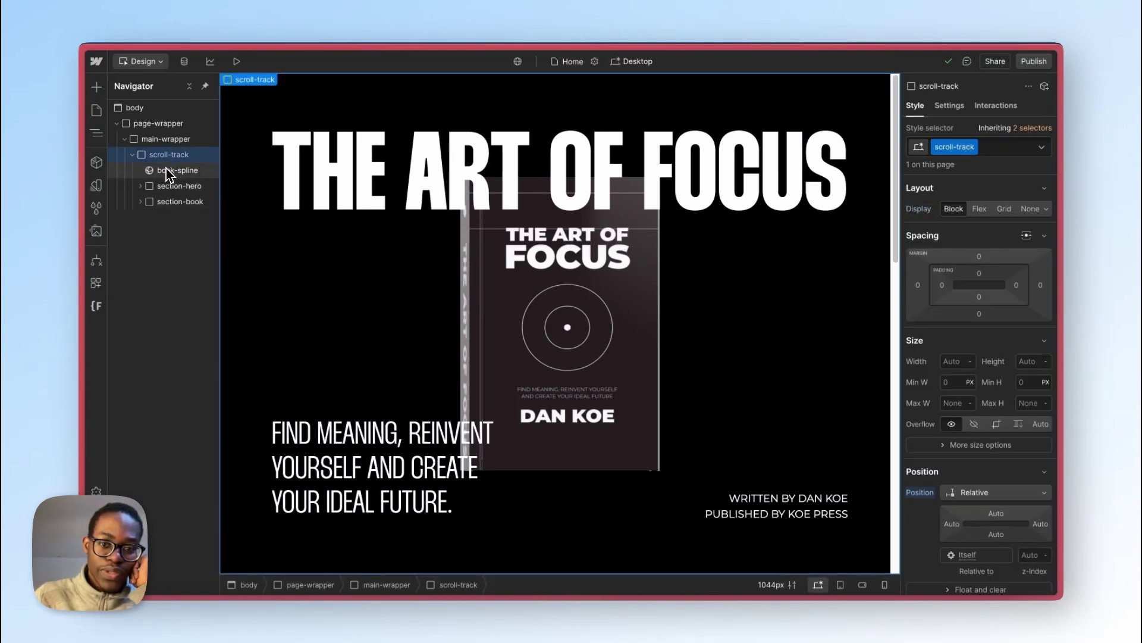
pyautogui.click(170, 172)
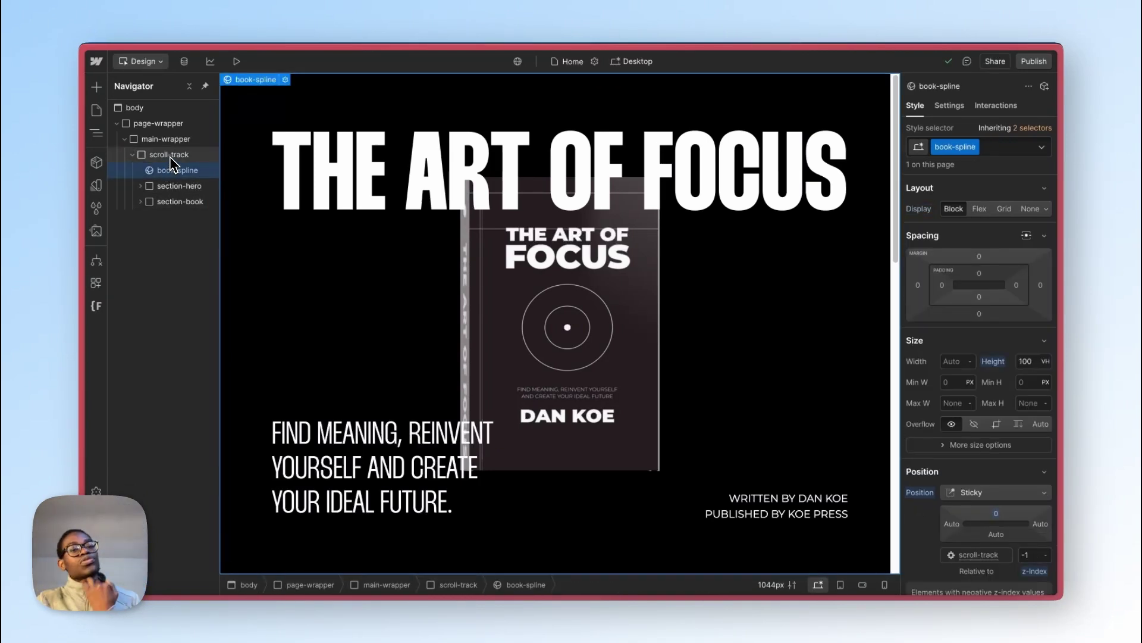
# Step: Add a While scrolling in view trigger to scroll-track and limit it to desktop and above
pyautogui.click(169, 156)
pyautogui.click(995, 106)
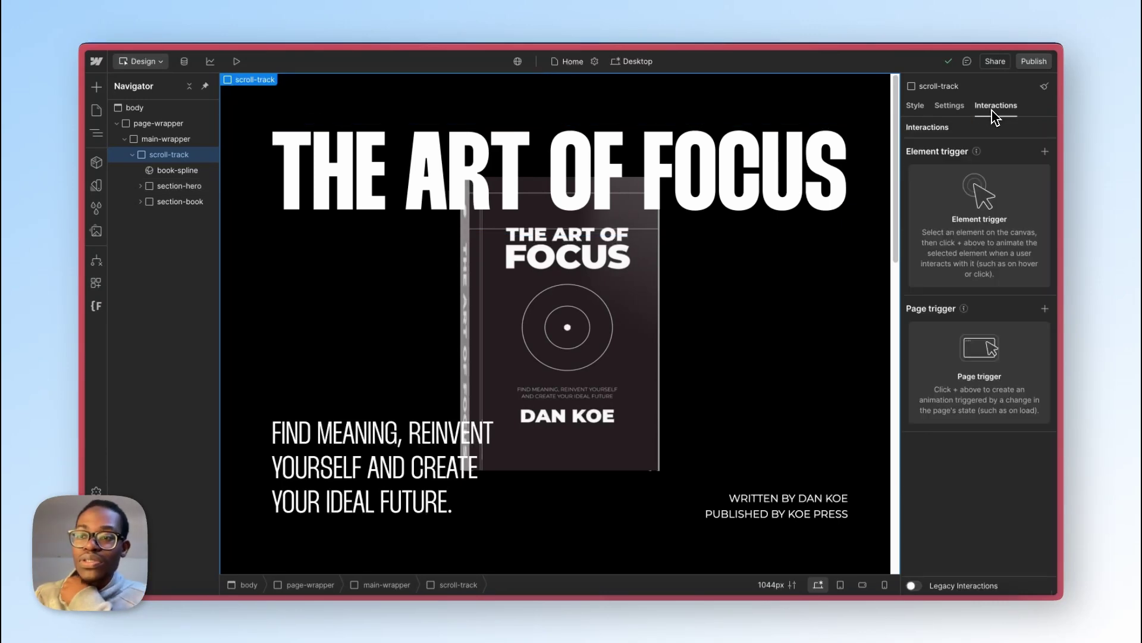
pyautogui.click(1045, 152)
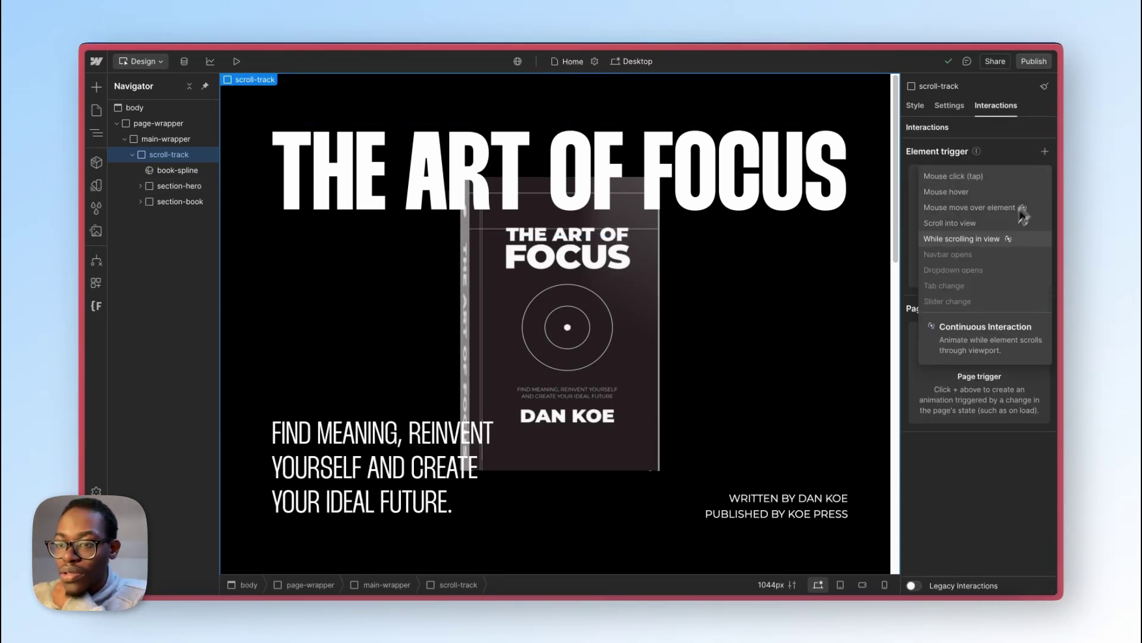
pyautogui.click(993, 239)
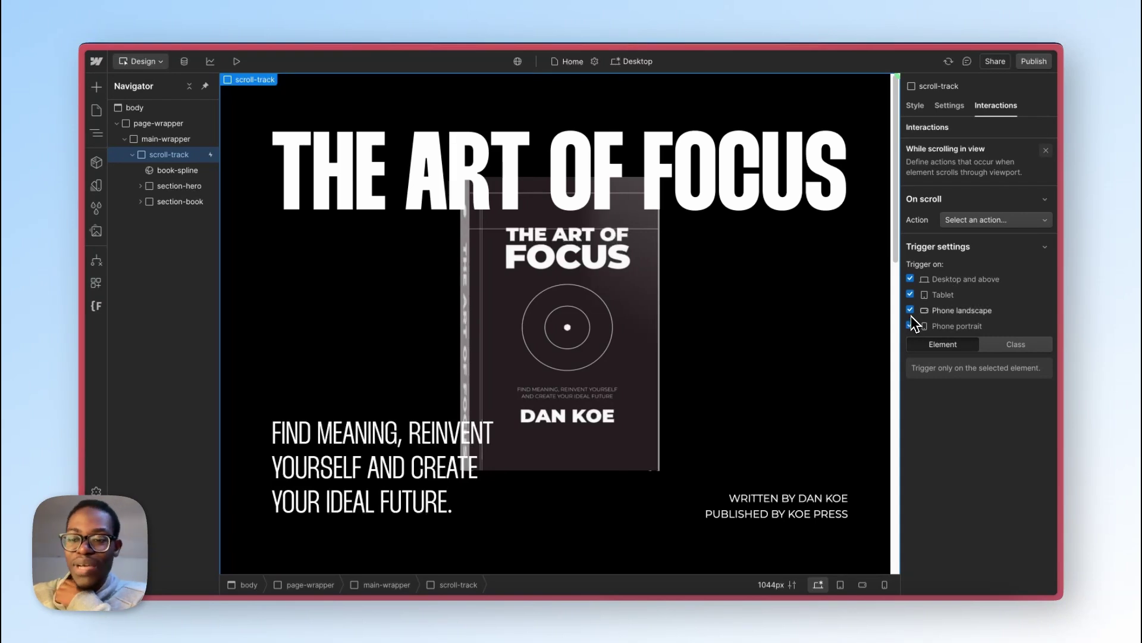
pyautogui.click(911, 294)
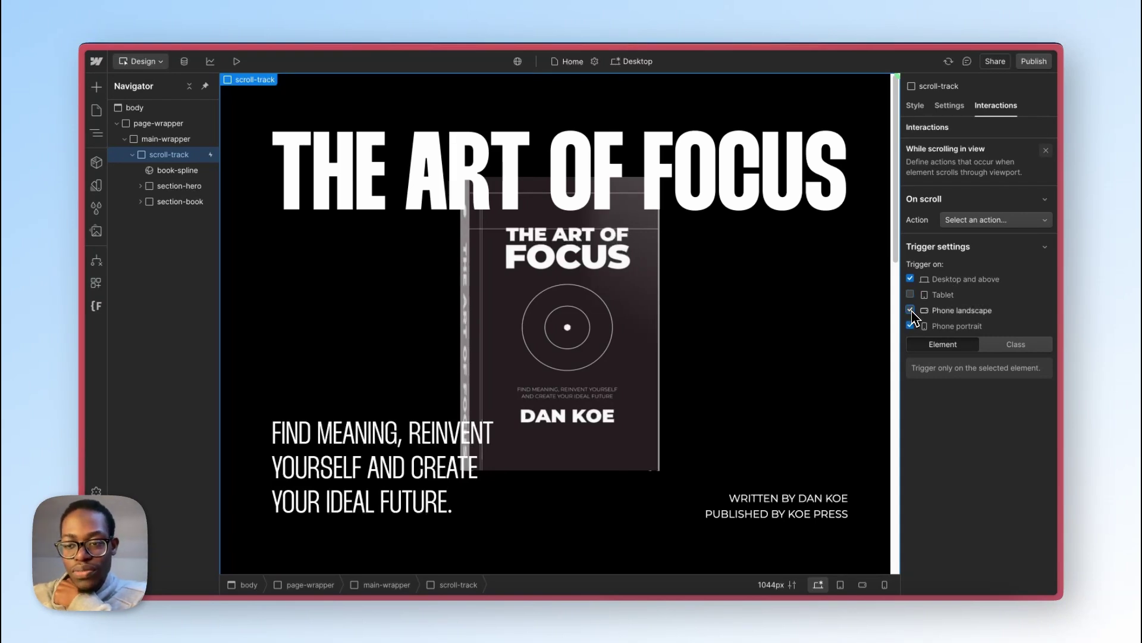
pyautogui.click(910, 310)
pyautogui.click(911, 326)
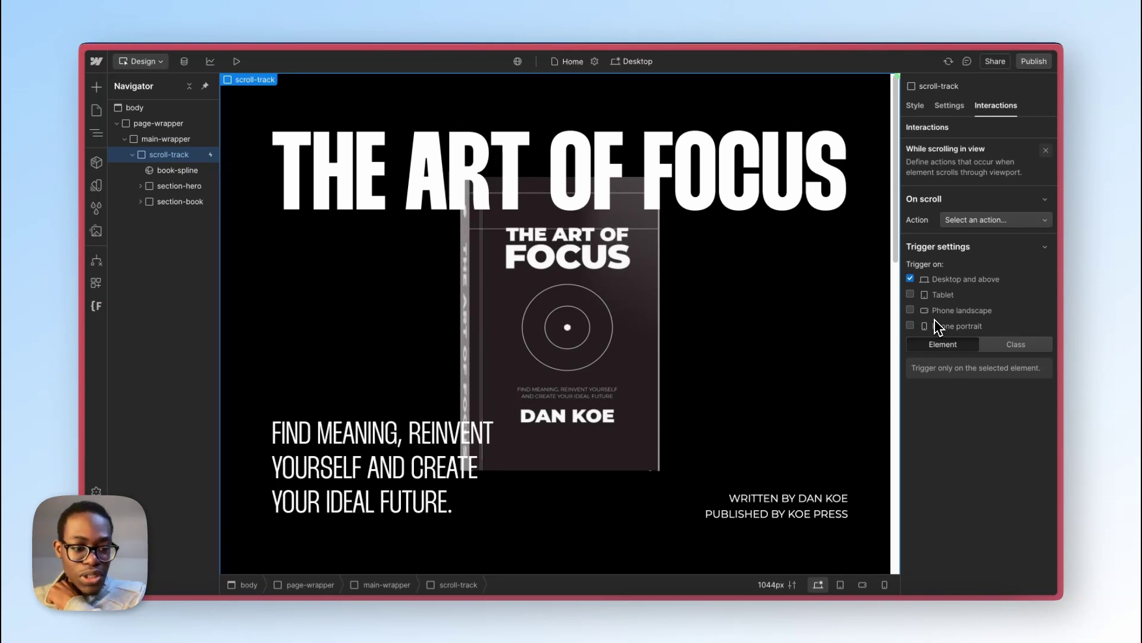
# Step: Set the trigger's action to Play scroll animation, with the animation starting when the element is fully visible
pyautogui.click(1004, 221)
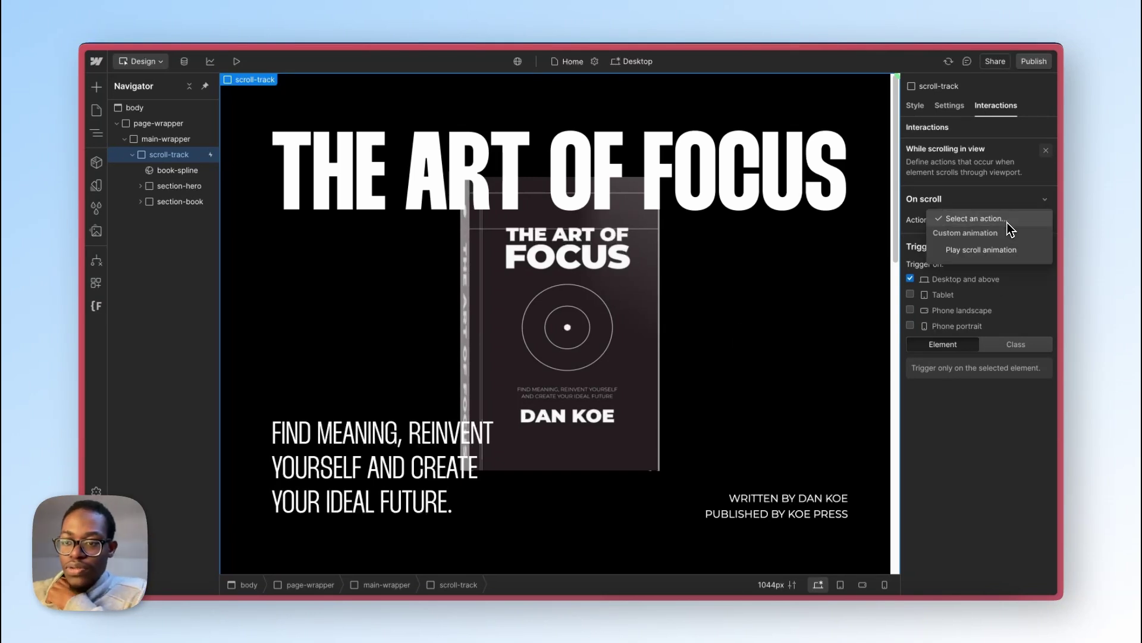
pyautogui.click(1009, 249)
pyautogui.click(1014, 268)
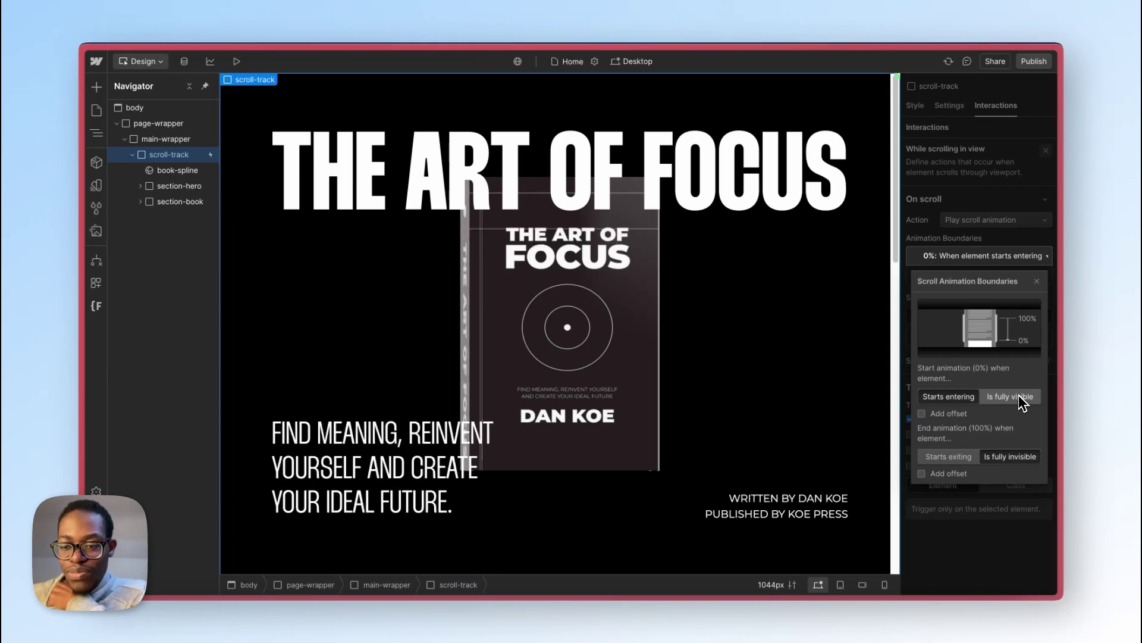
pyautogui.click(1019, 395)
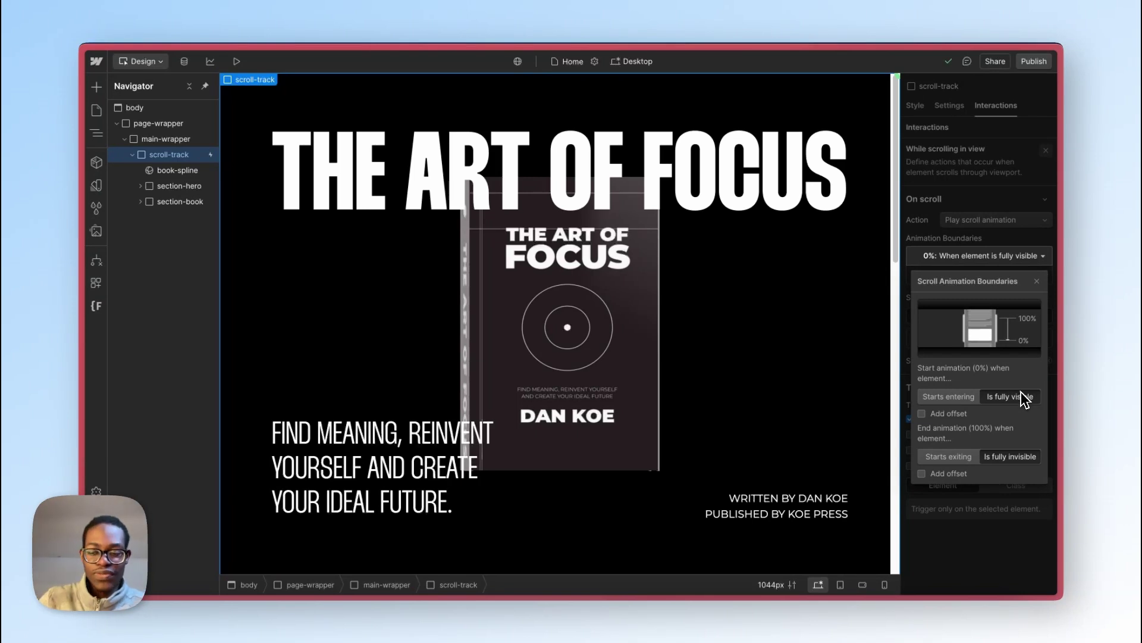
pyautogui.click(1036, 281)
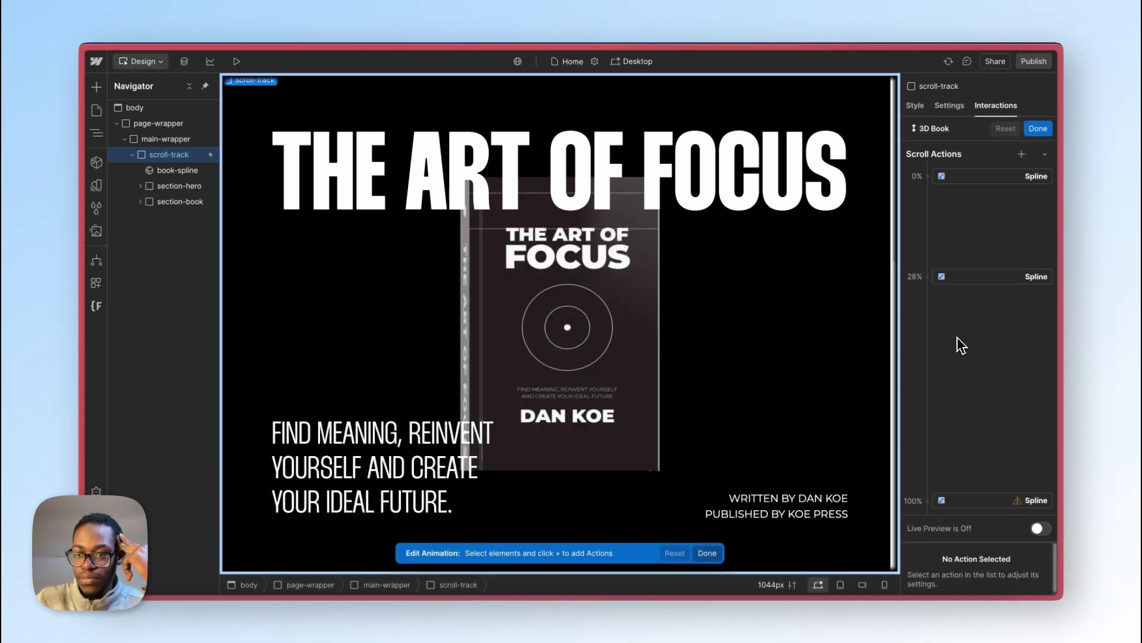
# Step: Look over the existing 3D Book scroll animation's actions and delete that animation
pyautogui.rightClick(984, 275)
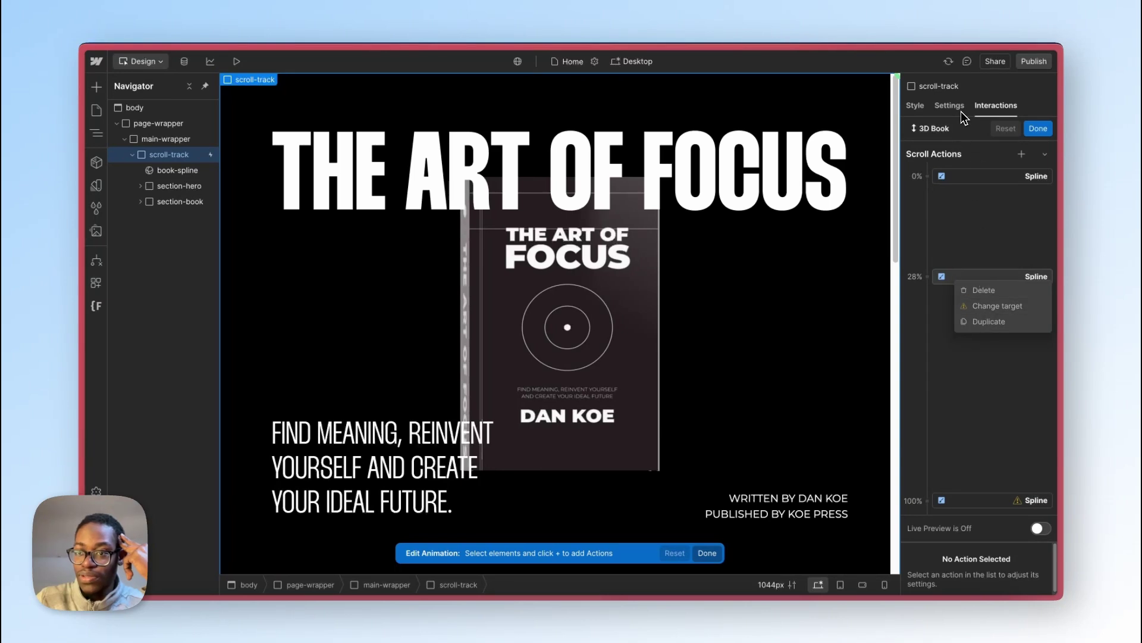
pyautogui.click(987, 105)
pyautogui.click(993, 175)
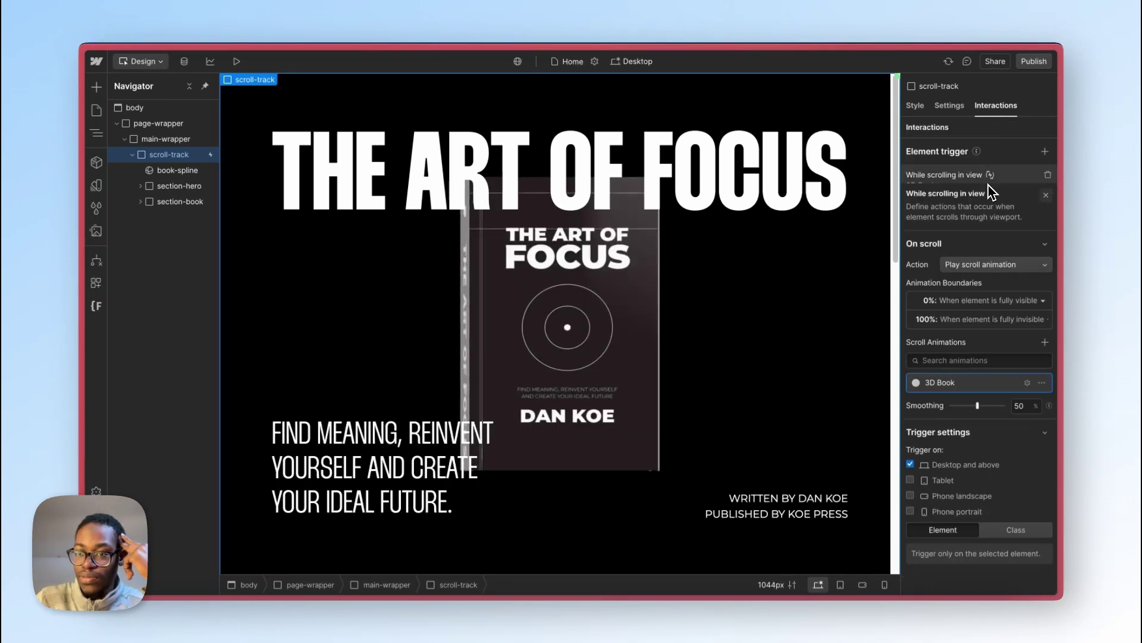
pyautogui.click(1042, 338)
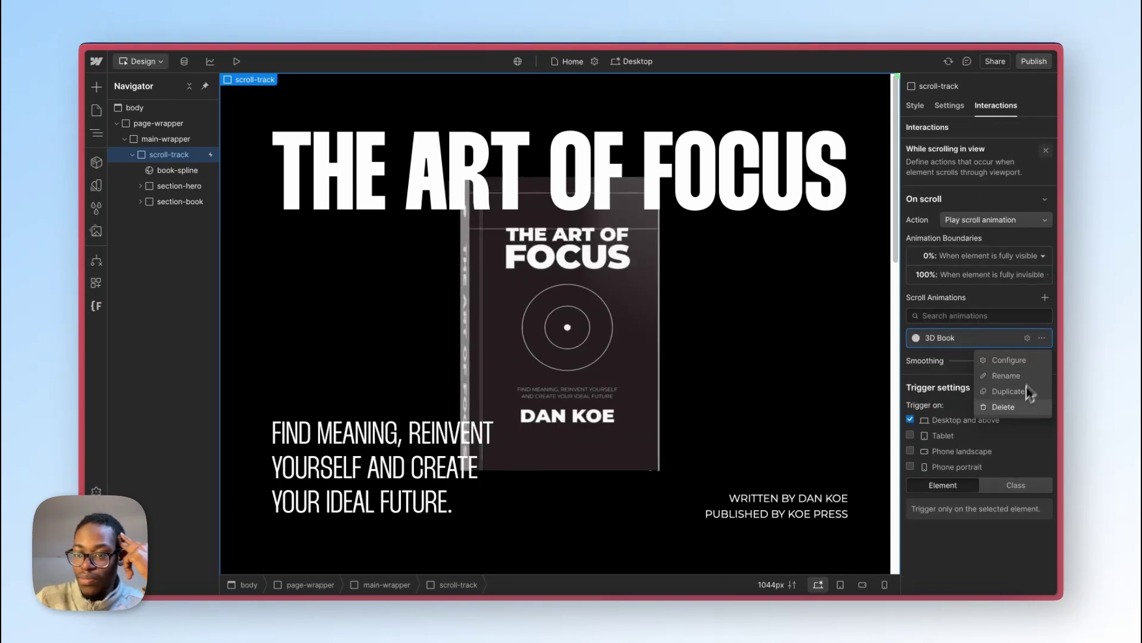
pyautogui.click(1014, 408)
# Step: Create a scroll animation named 3d Book with a Spline action on book-spline, targeting the Book 2 spline object at the 0% keyframe
pyautogui.click(1045, 298)
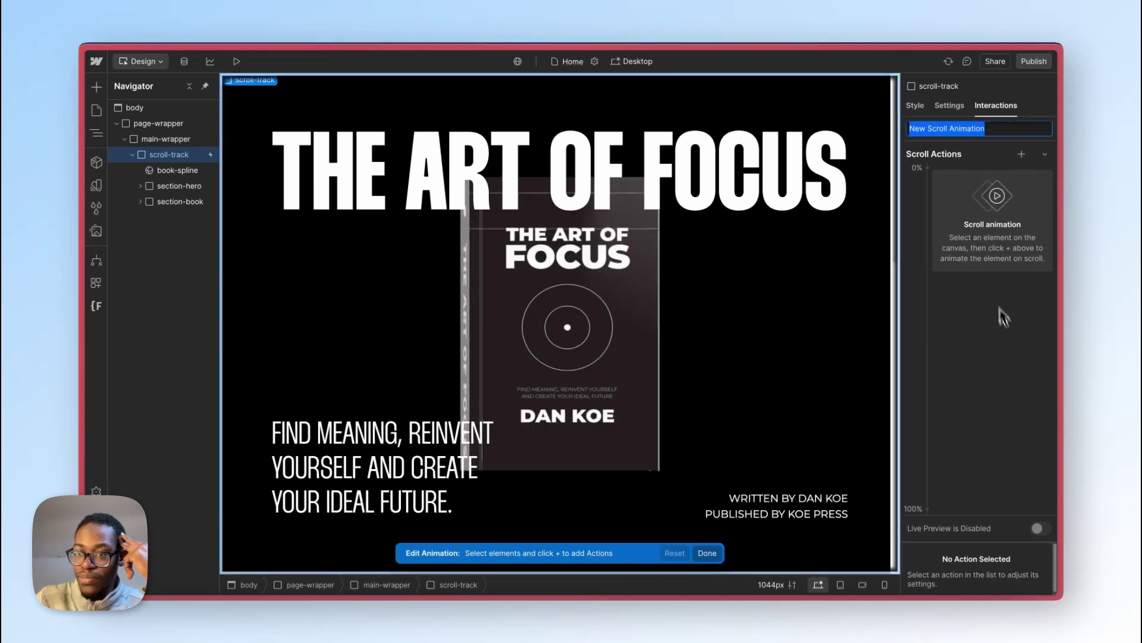
pyautogui.write('3d Book')
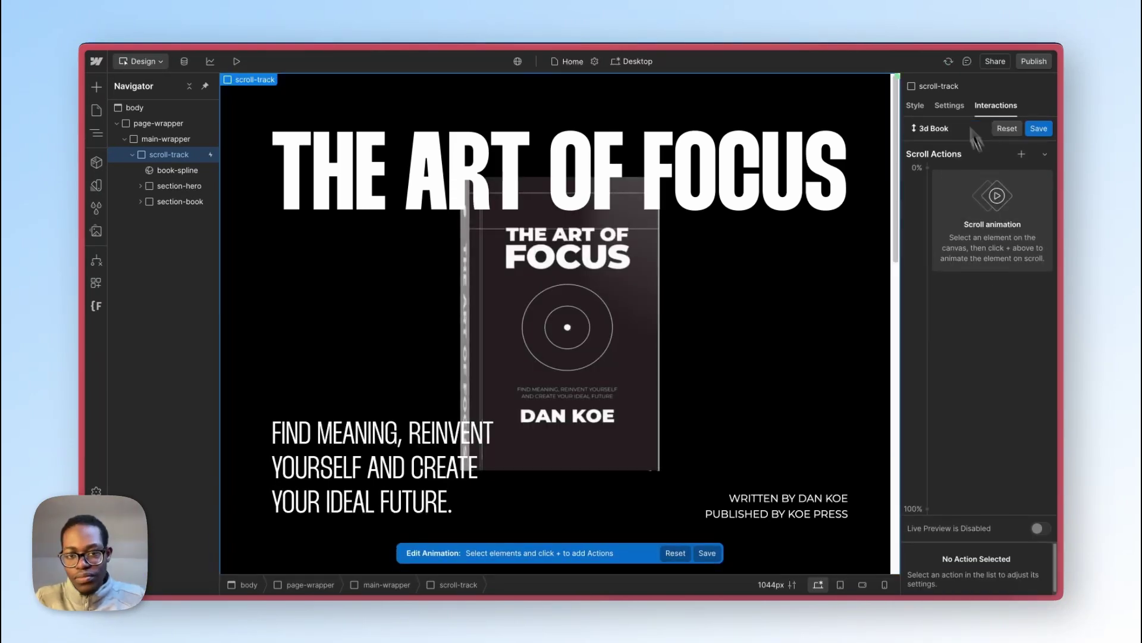
pyautogui.click(177, 170)
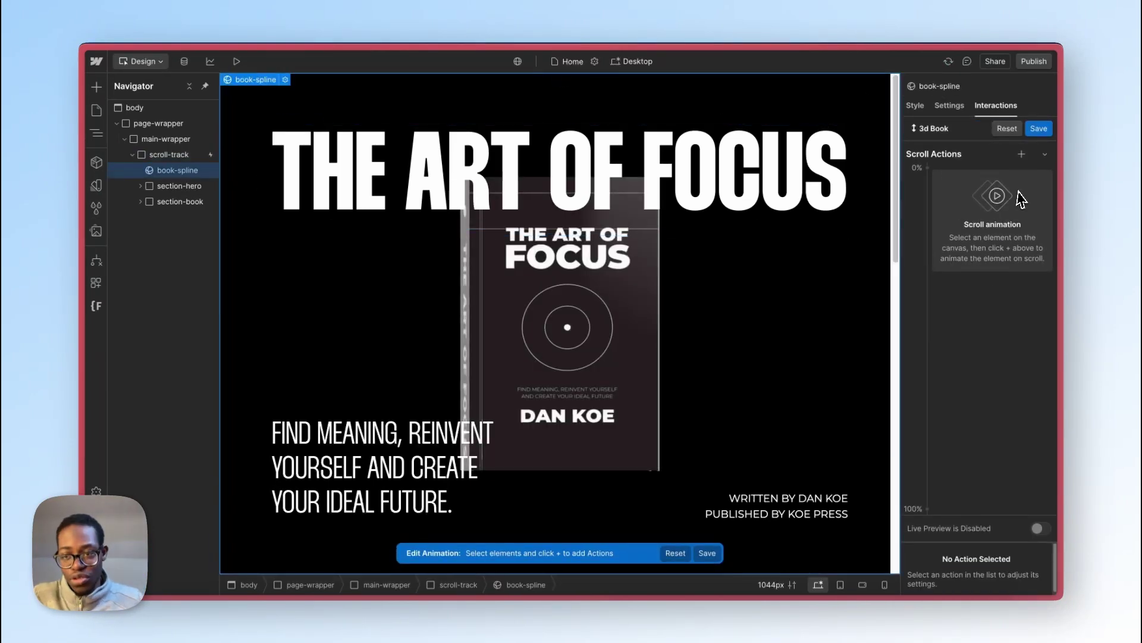
pyautogui.click(1021, 154)
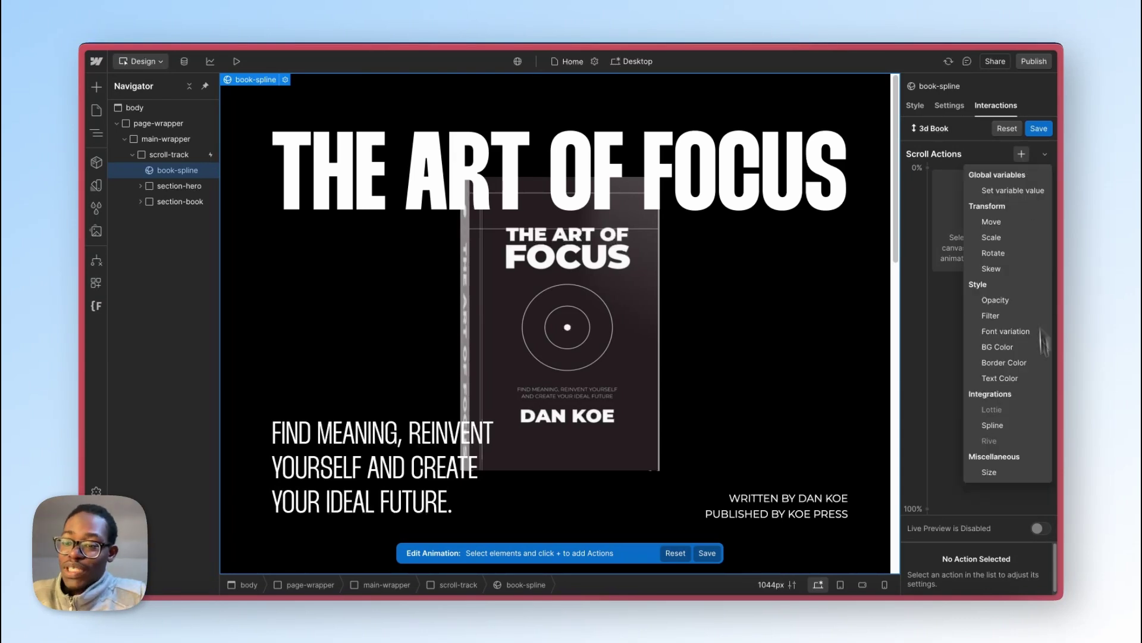
pyautogui.click(1008, 424)
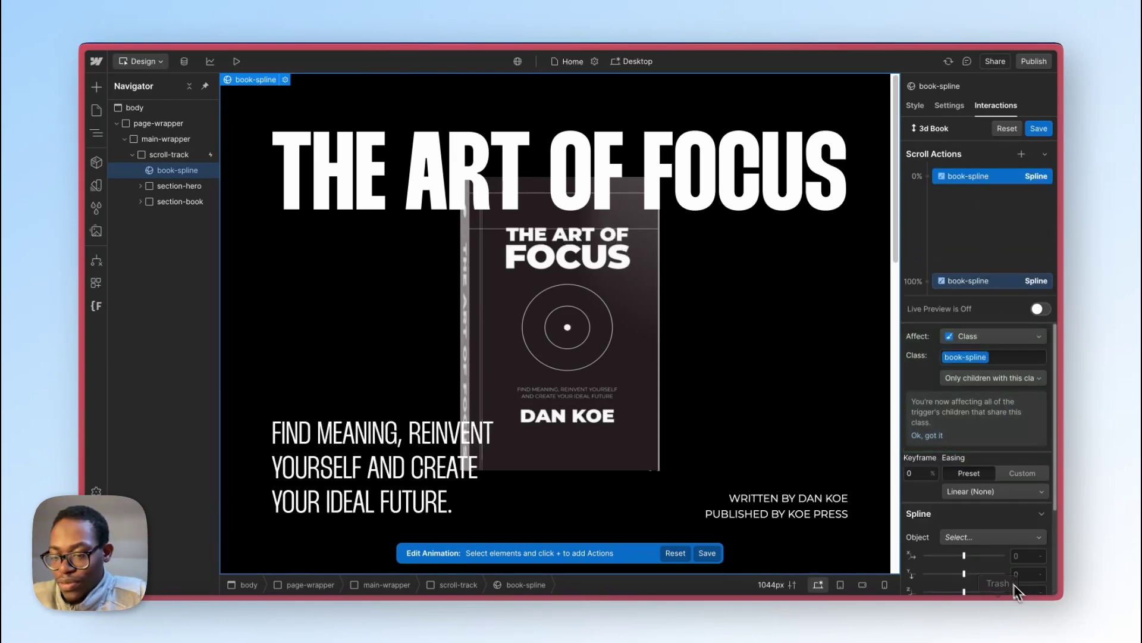
pyautogui.click(1005, 542)
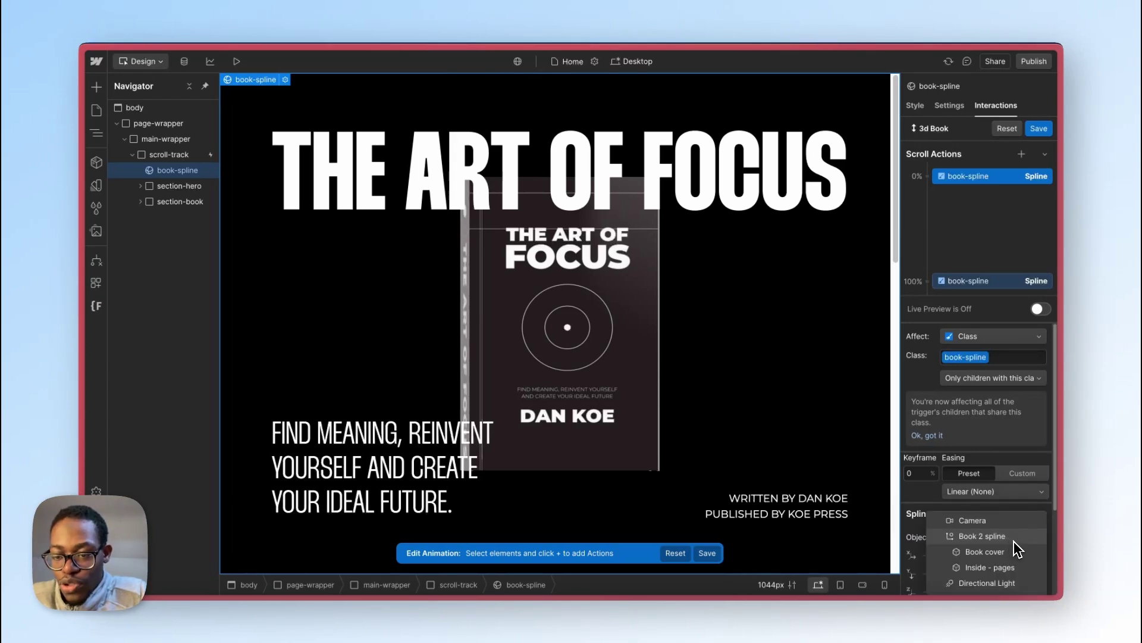
pyautogui.click(1013, 539)
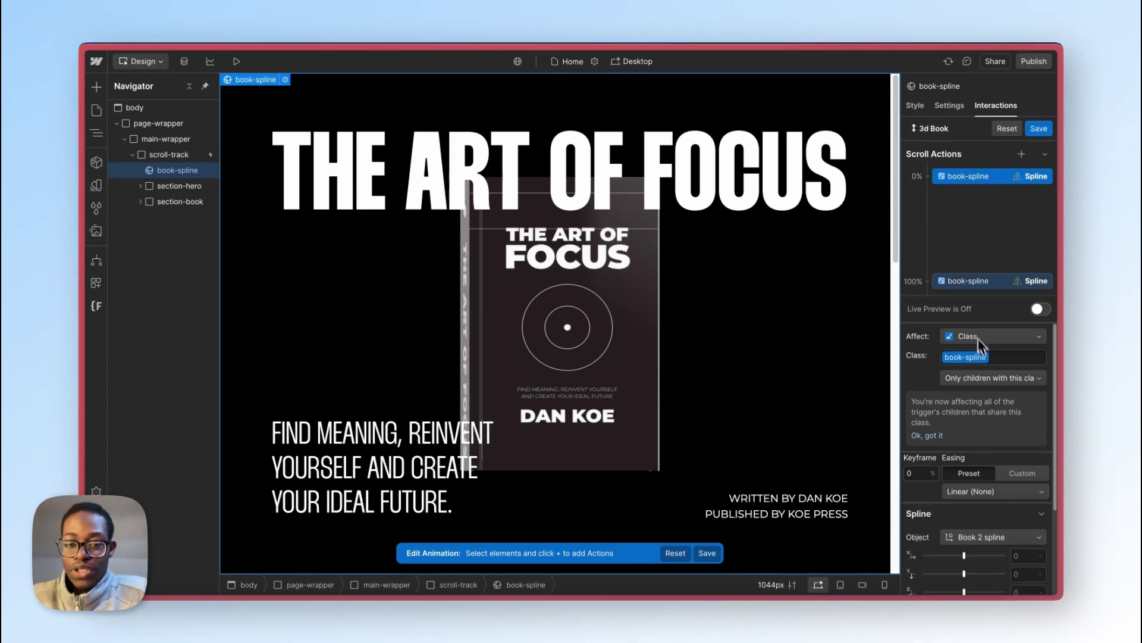
# Step: Try an X position of 49 on the Directional Light, clear it, and return the action's target to Book 2 spline
pyautogui.scroll(-1, 952, 435)
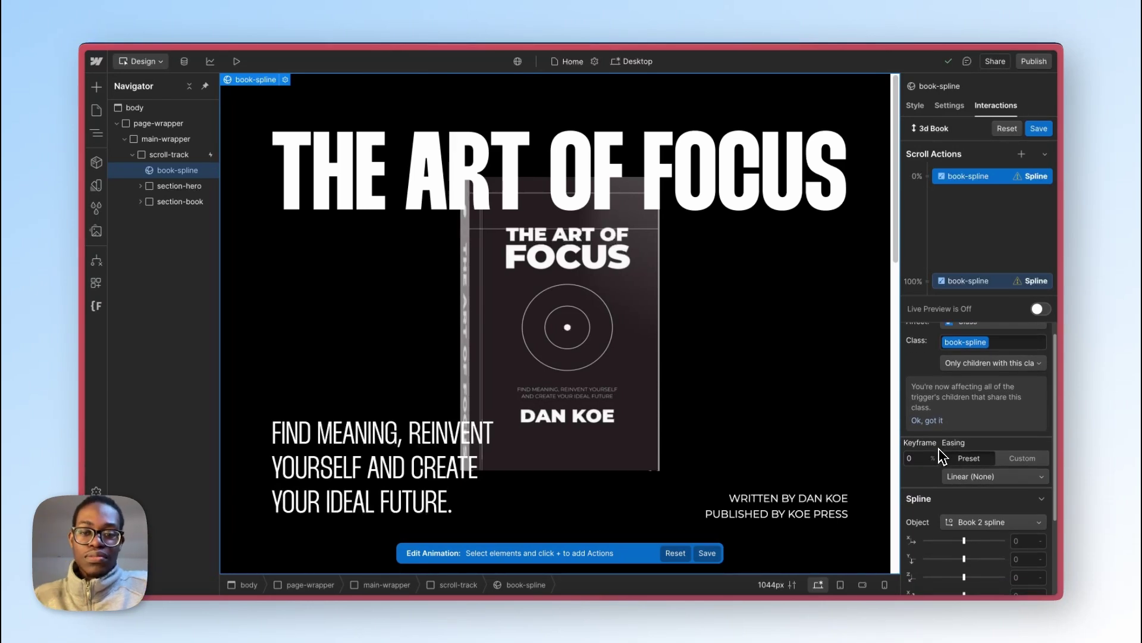
pyautogui.click(990, 522)
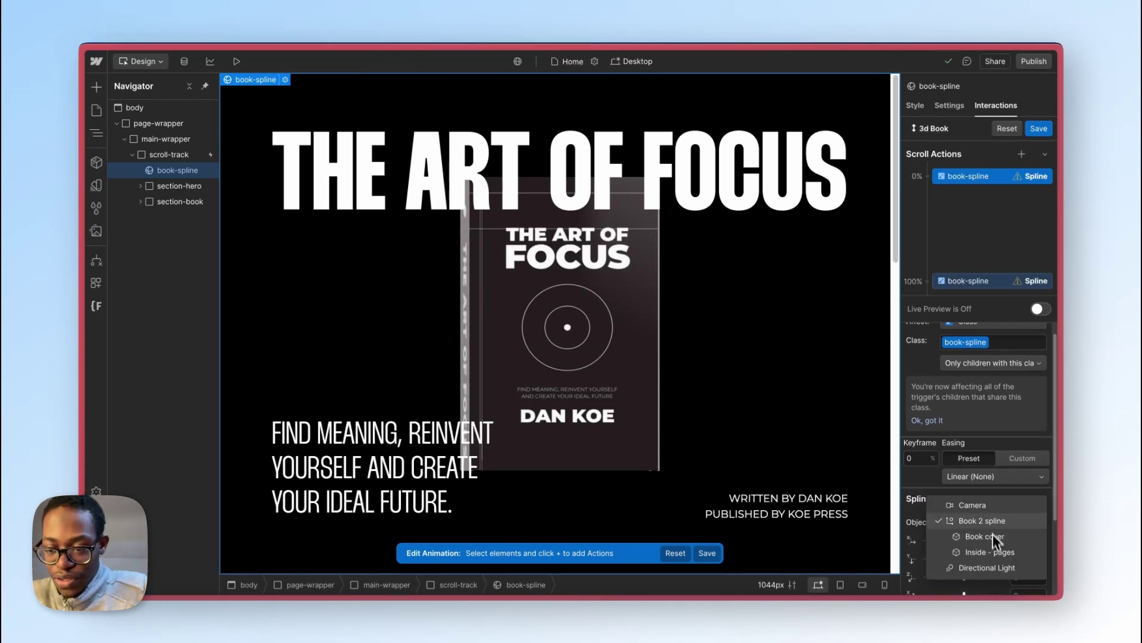
pyautogui.click(1007, 572)
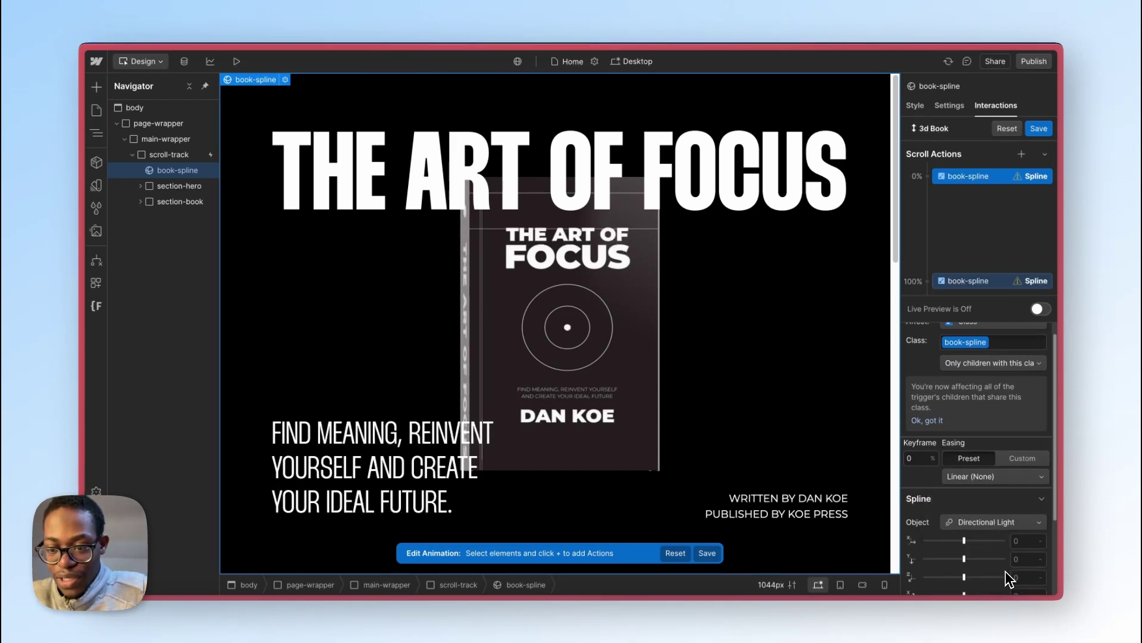
pyautogui.moveTo(961, 541)
pyautogui.mouseDown()
pyautogui.moveTo(976, 543)
pyautogui.moveTo(952, 542)
pyautogui.moveTo(967, 548)
pyautogui.mouseUp()
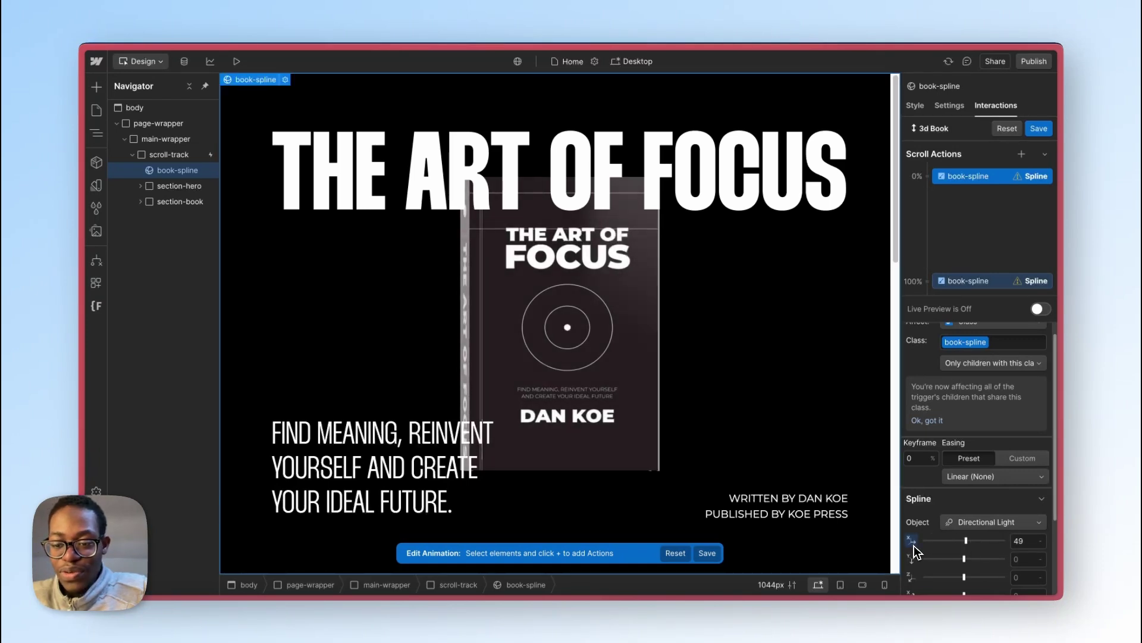
pyautogui.keyDown('alt'); pyautogui.click(915, 543); pyautogui.keyUp('alt')
pyautogui.click(962, 523)
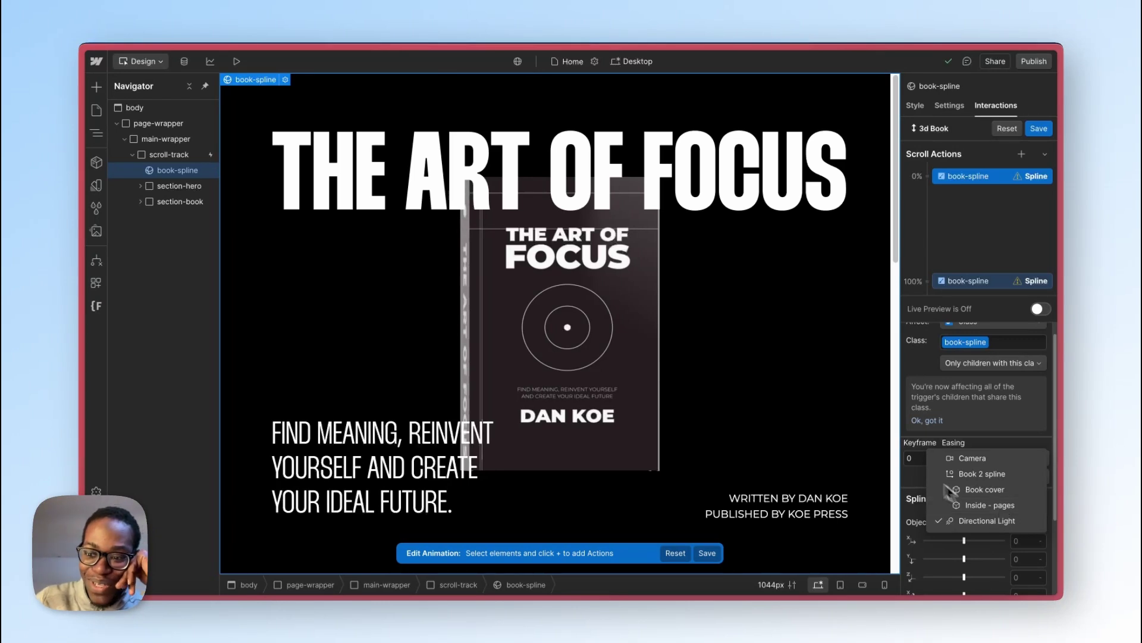
pyautogui.click(1005, 475)
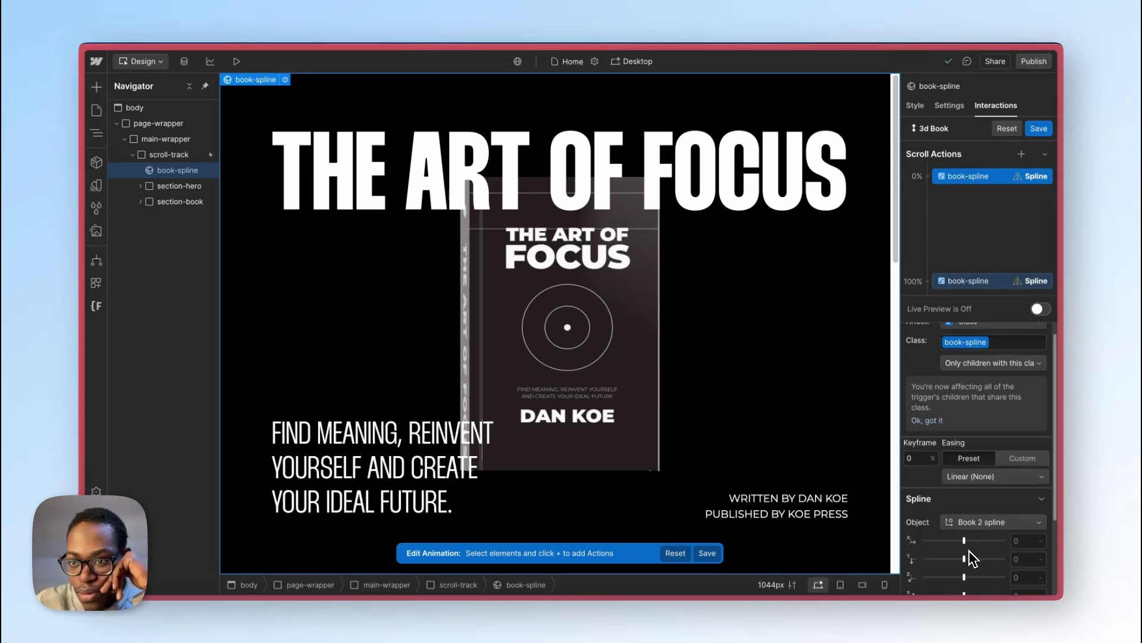
# Step: Set the easing of the 0% and 100% keyframes to Out Quart and target Book 2 spline in the 100% keyframe
pyautogui.click(1009, 476)
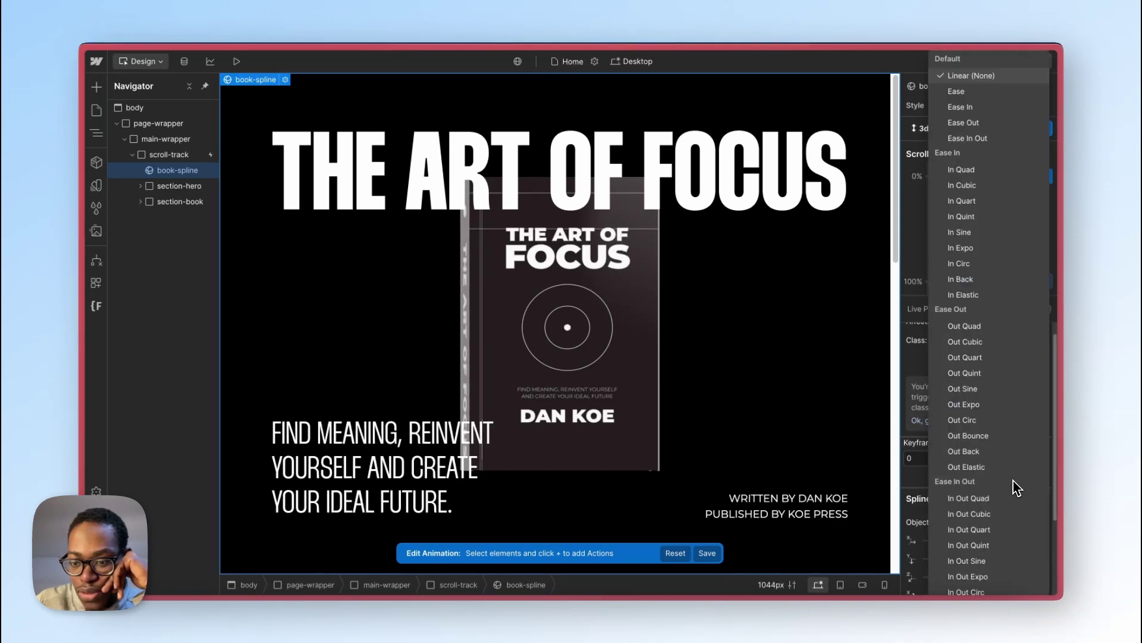
pyautogui.click(990, 358)
pyautogui.click(991, 287)
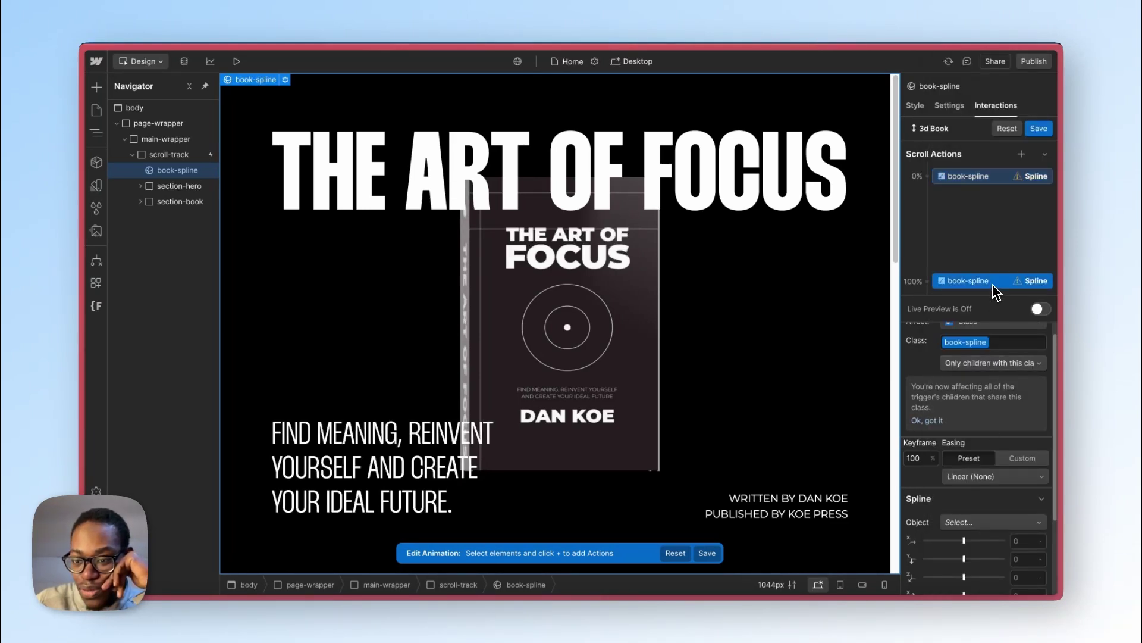
pyautogui.click(986, 476)
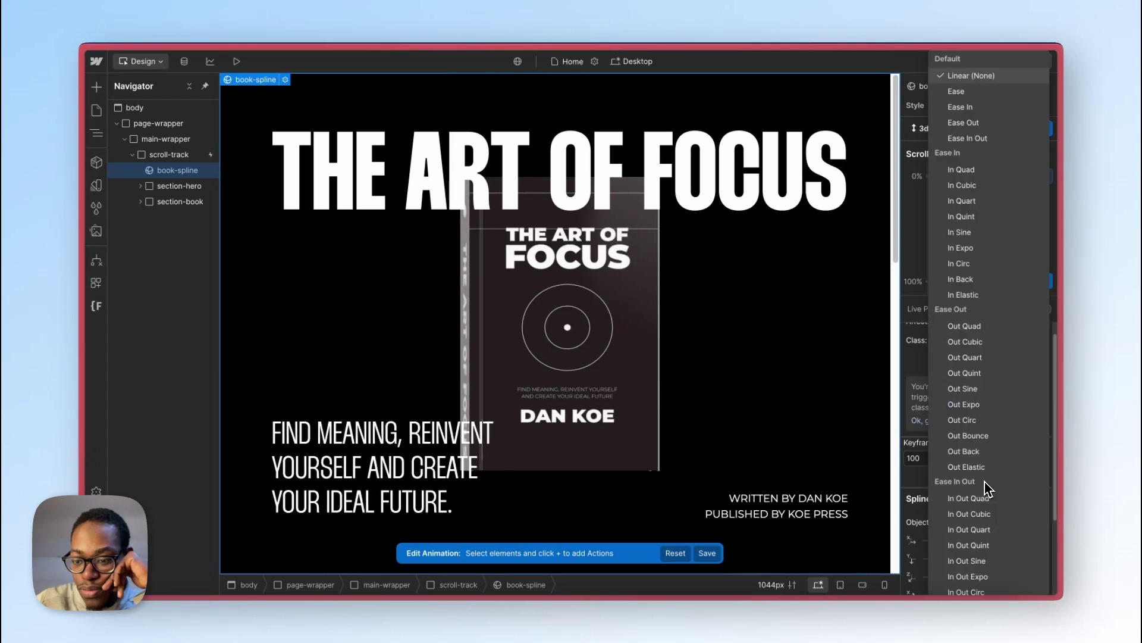
pyautogui.click(991, 358)
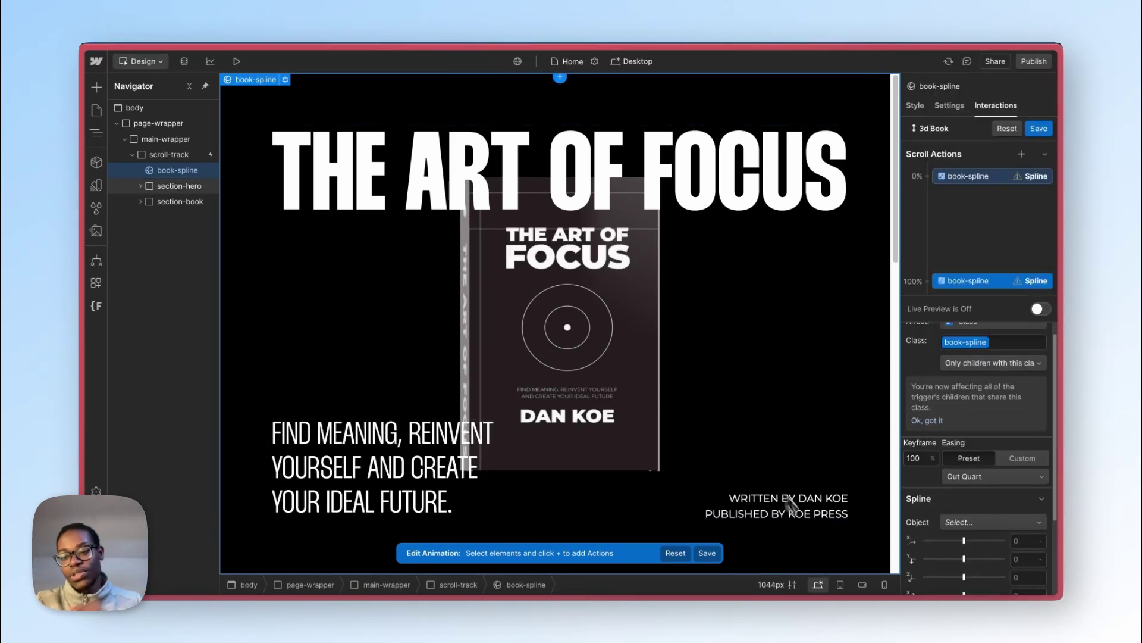
pyautogui.click(971, 525)
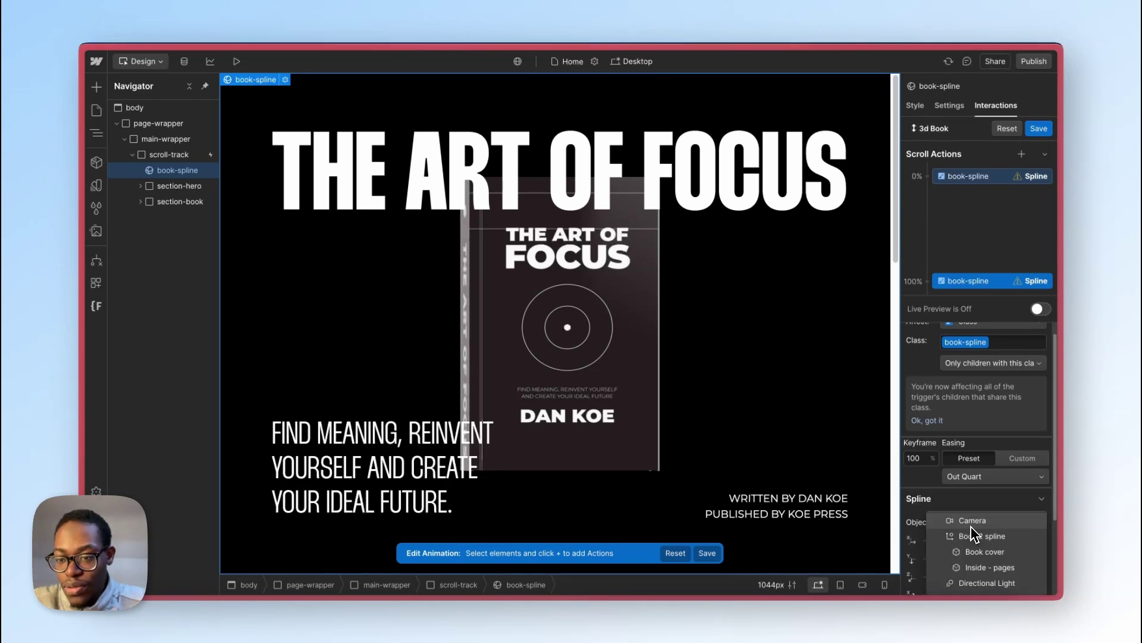
pyautogui.click(974, 535)
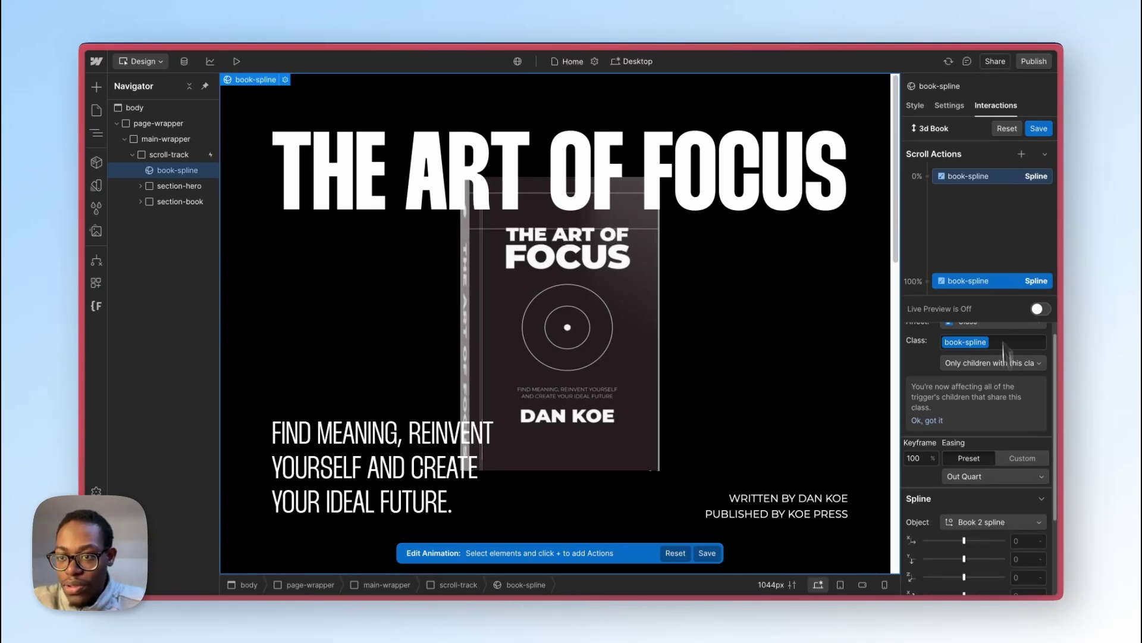
# Step: Set Book 2 spline's X, Y and Z positions to 0 in the 0% keyframe
pyautogui.click(987, 175)
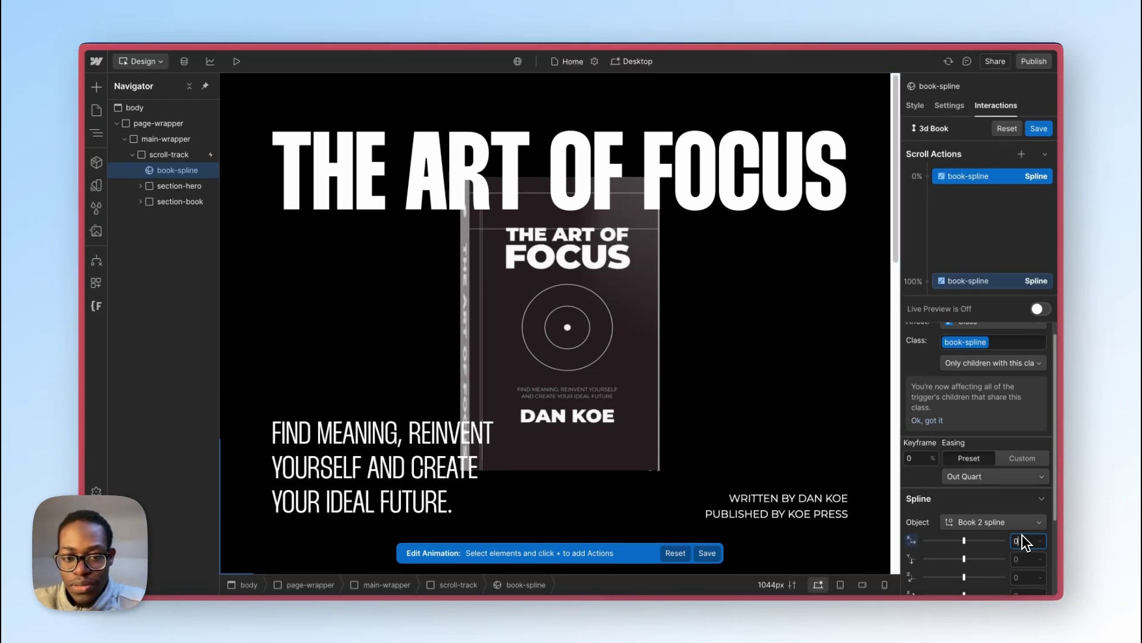
pyautogui.click(1018, 560)
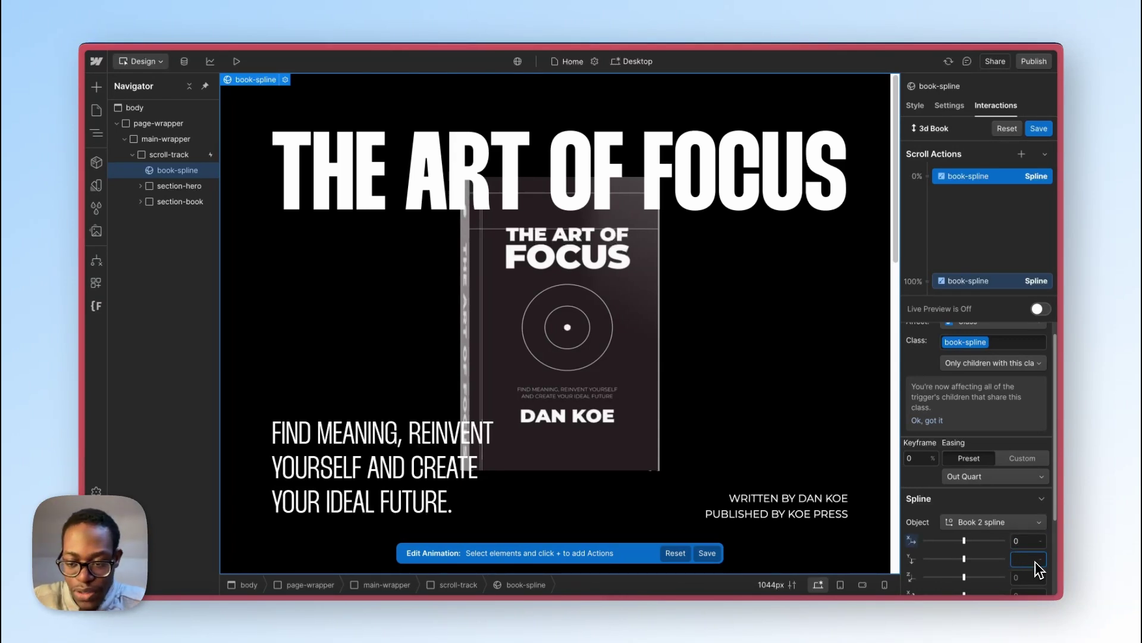
pyautogui.write('0')
pyautogui.scroll(-2, 1021, 536)
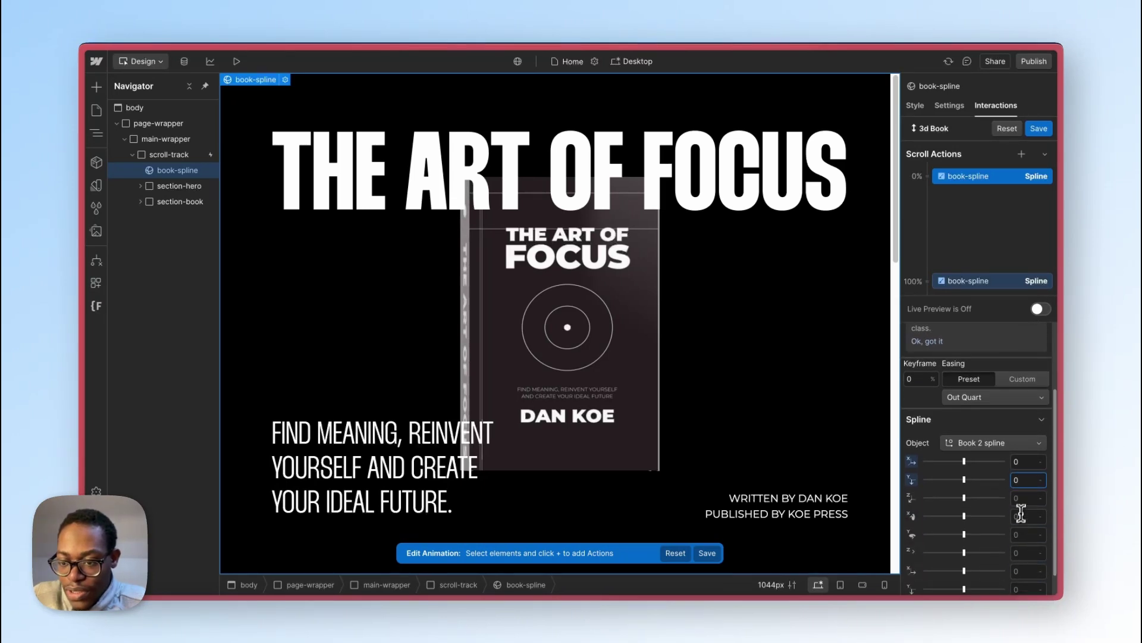
pyautogui.click(1023, 499)
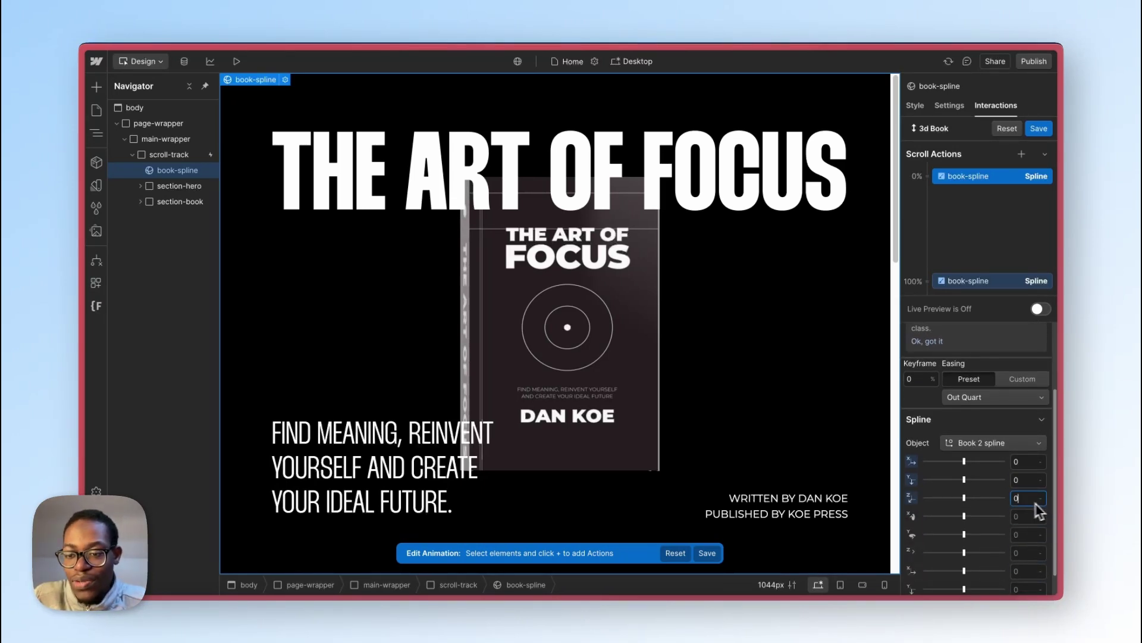
# Step: Try moving Book 2 spline to X 98, Y 115 and Z -361, and reset all three positions to 0
pyautogui.moveTo(964, 497); pyautogui.dragTo(969, 466)
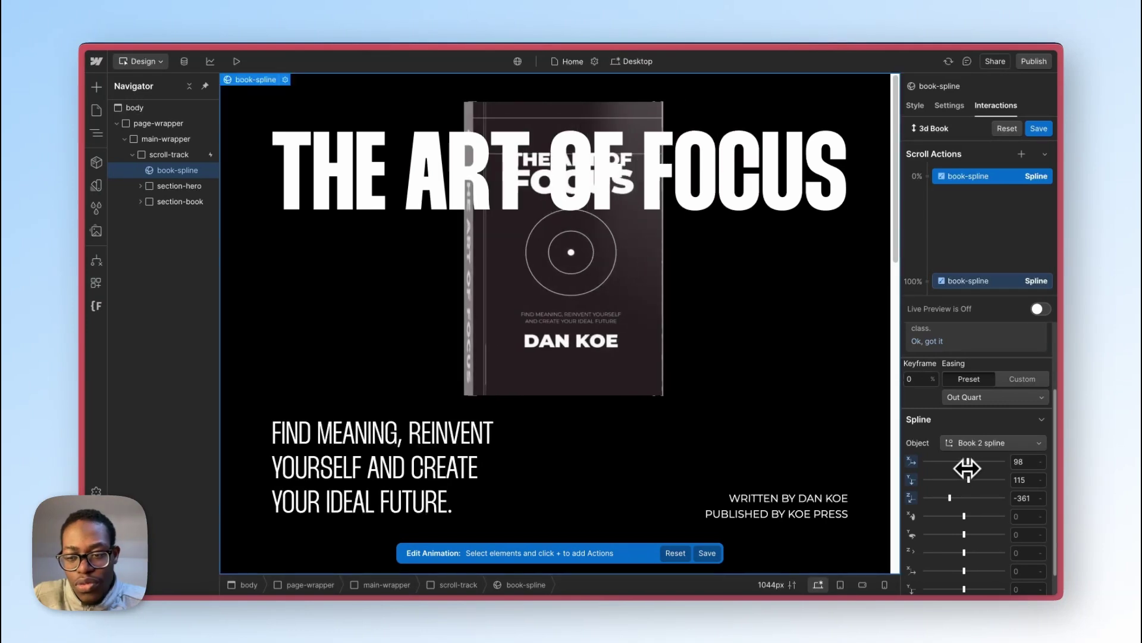
pyautogui.click(1031, 464)
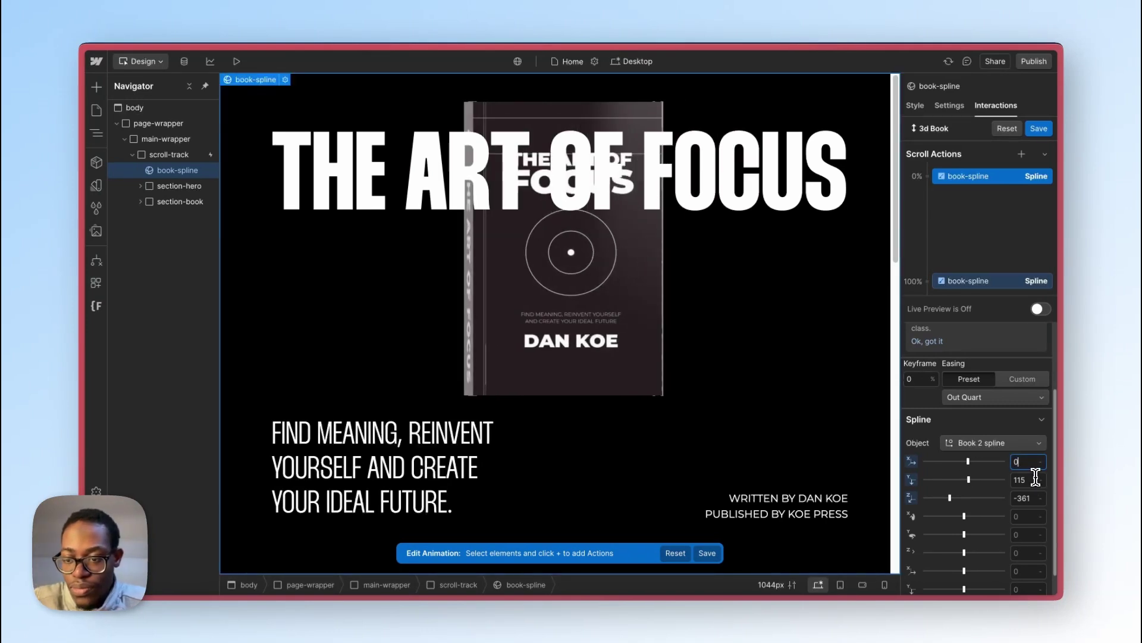
pyautogui.click(1030, 479)
pyautogui.write('0')
pyautogui.press('Return')
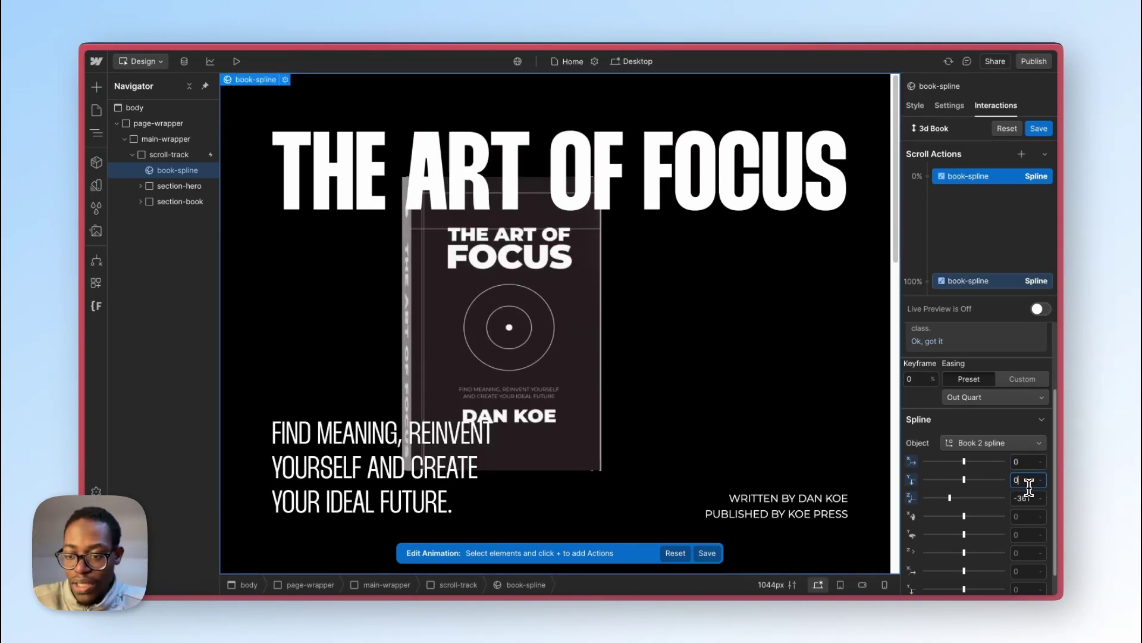
pyautogui.click(1028, 499)
pyautogui.write('0')
pyautogui.press('Return')
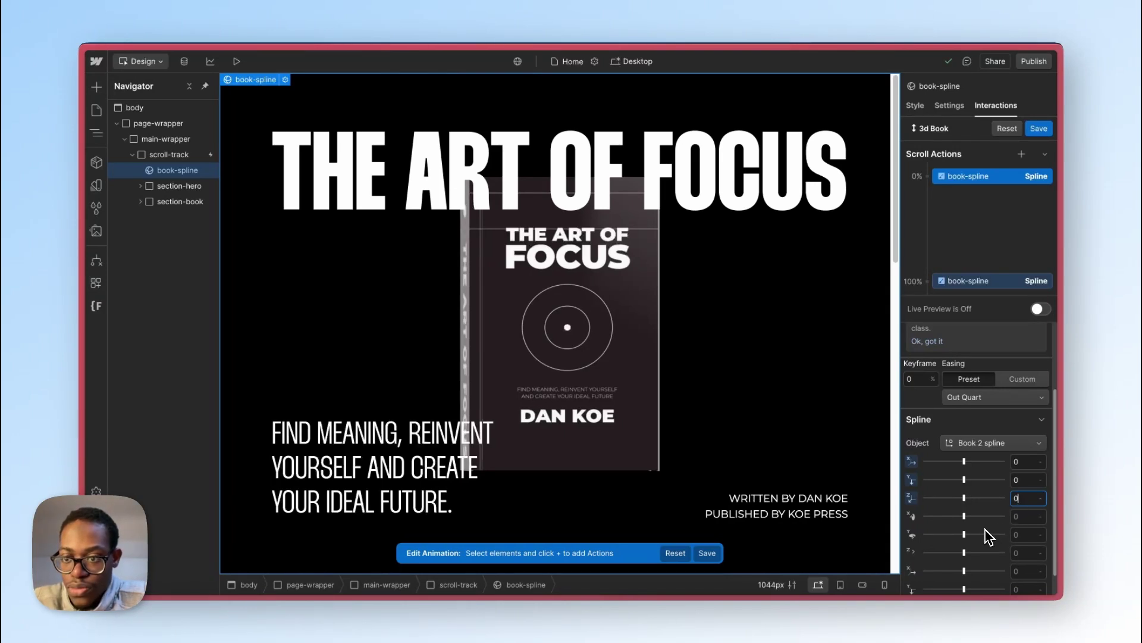
# Step: Preview the animation live down to the book section's text, duplicate the 0% book-spline action and place the copy at 28%
pyautogui.click(1041, 308)
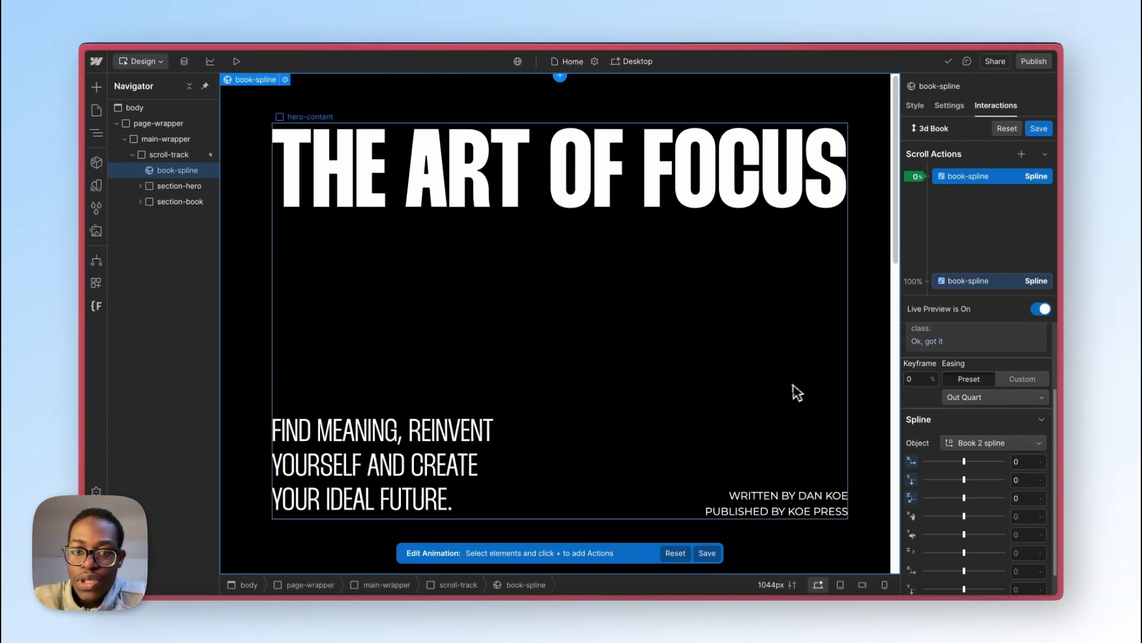
pyautogui.scroll(-5, 798, 392)
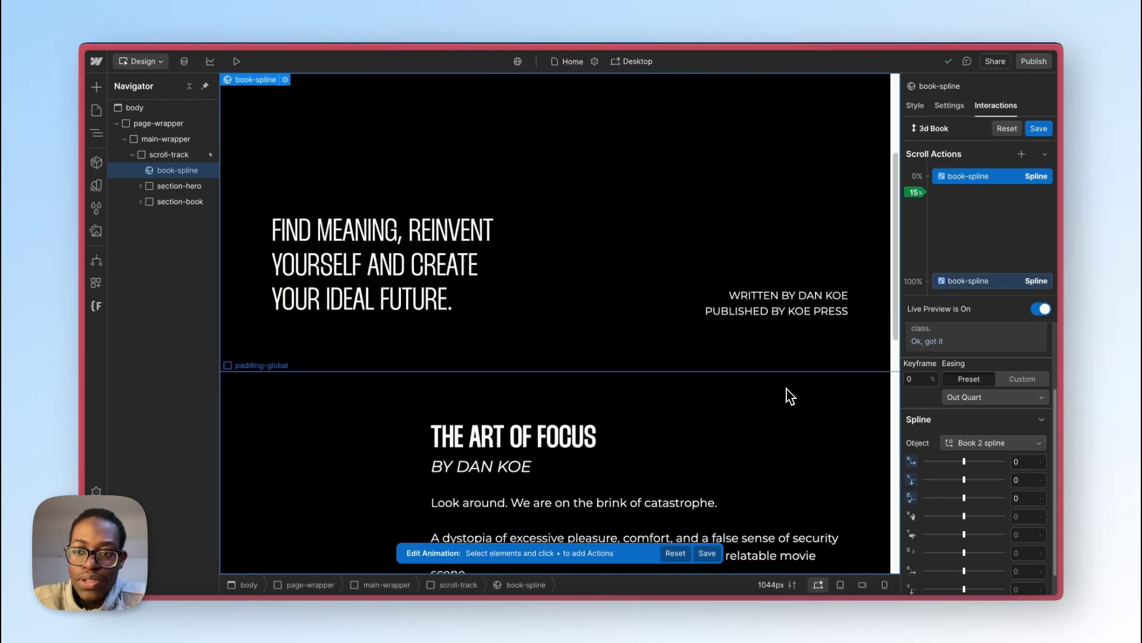
pyautogui.scroll(-2, 789, 396)
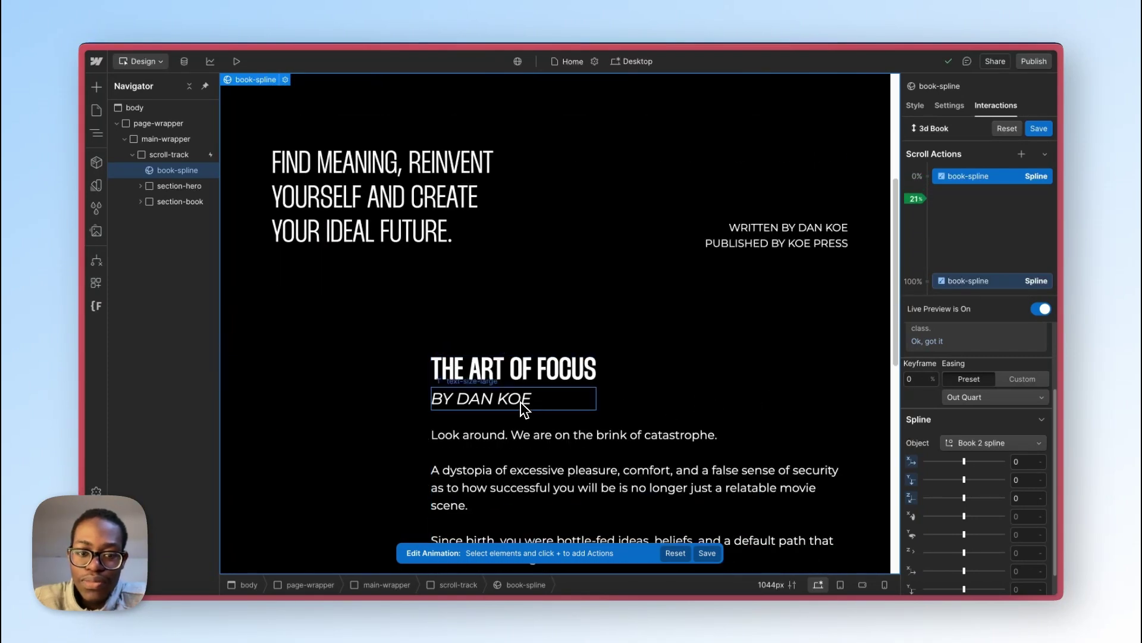
pyautogui.scroll(-3, 522, 410)
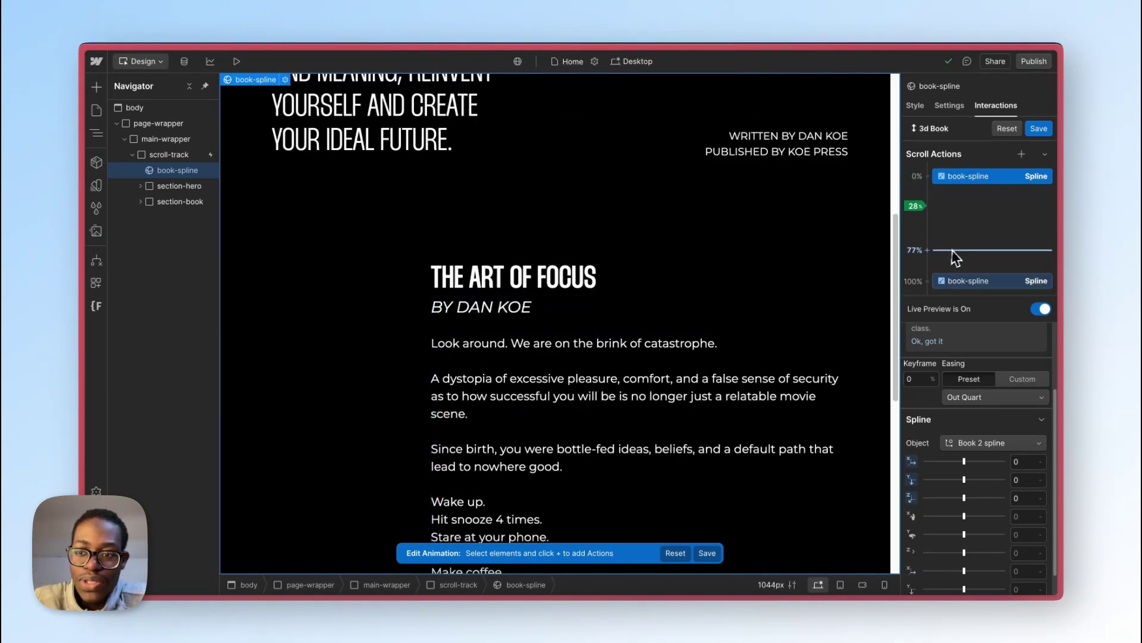
pyautogui.rightClick(977, 179)
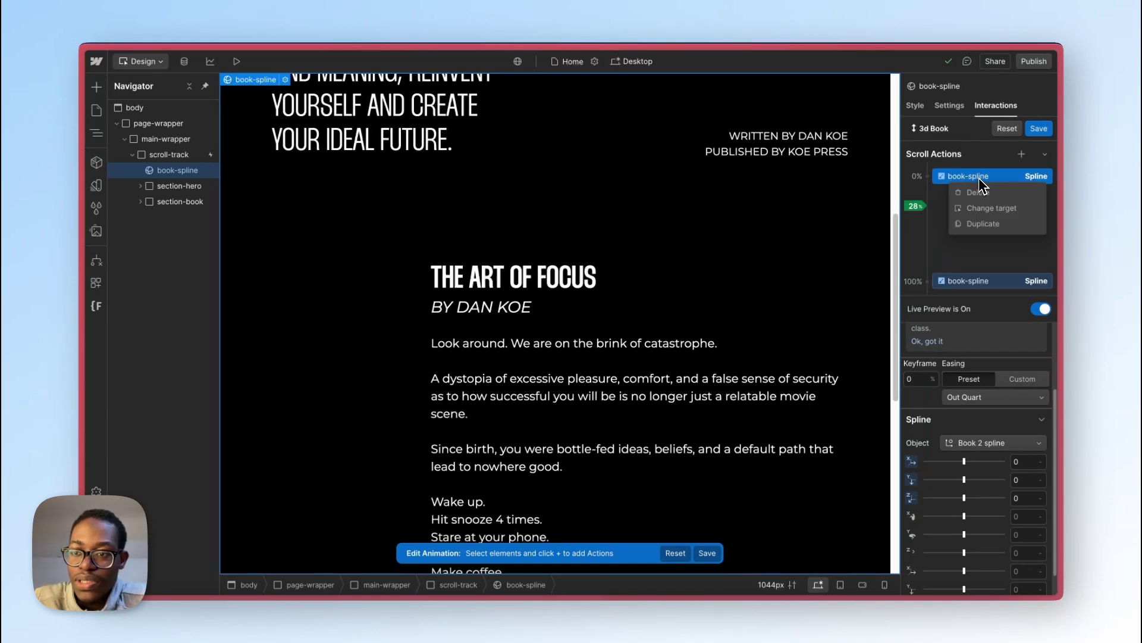
pyautogui.click(989, 224)
pyautogui.moveTo(982, 214); pyautogui.dragTo(979, 223)
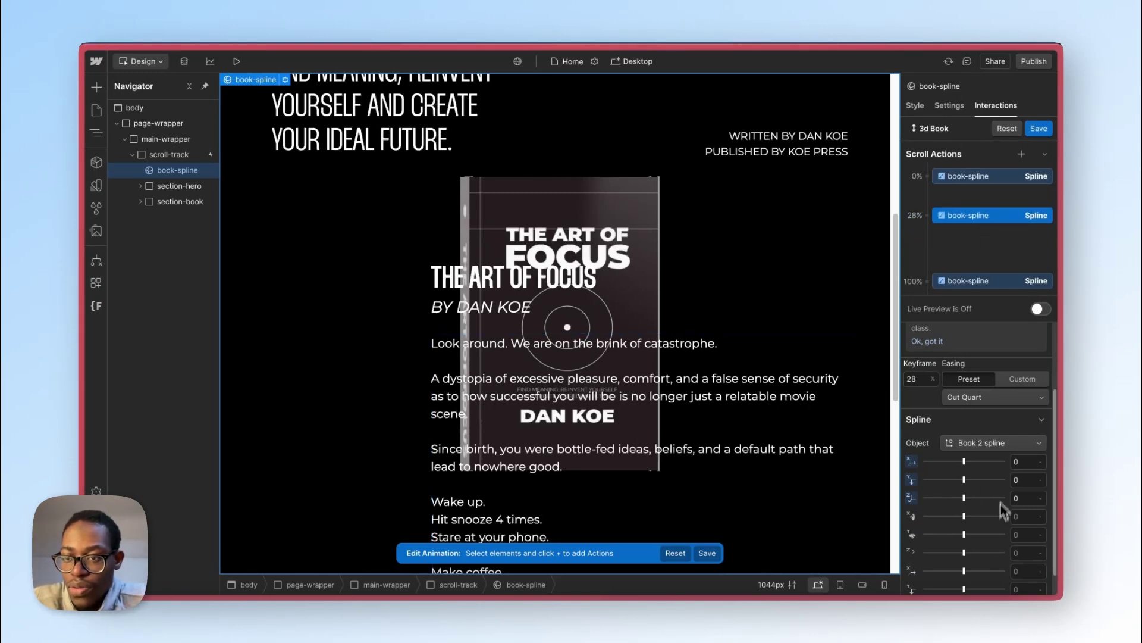
# Step: Move Book 2 spline beside the book section's text in the 28% keyframe, with X -344, Y -82 and Z 0
pyautogui.moveTo(964, 480); pyautogui.dragTo(961, 479)
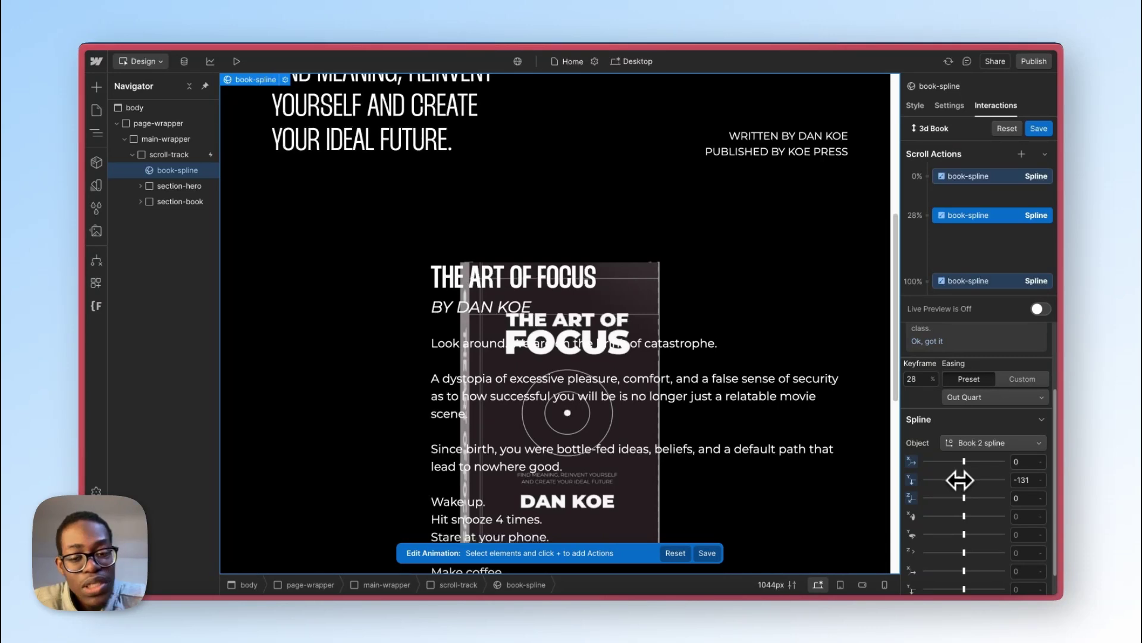
pyautogui.click(1029, 480)
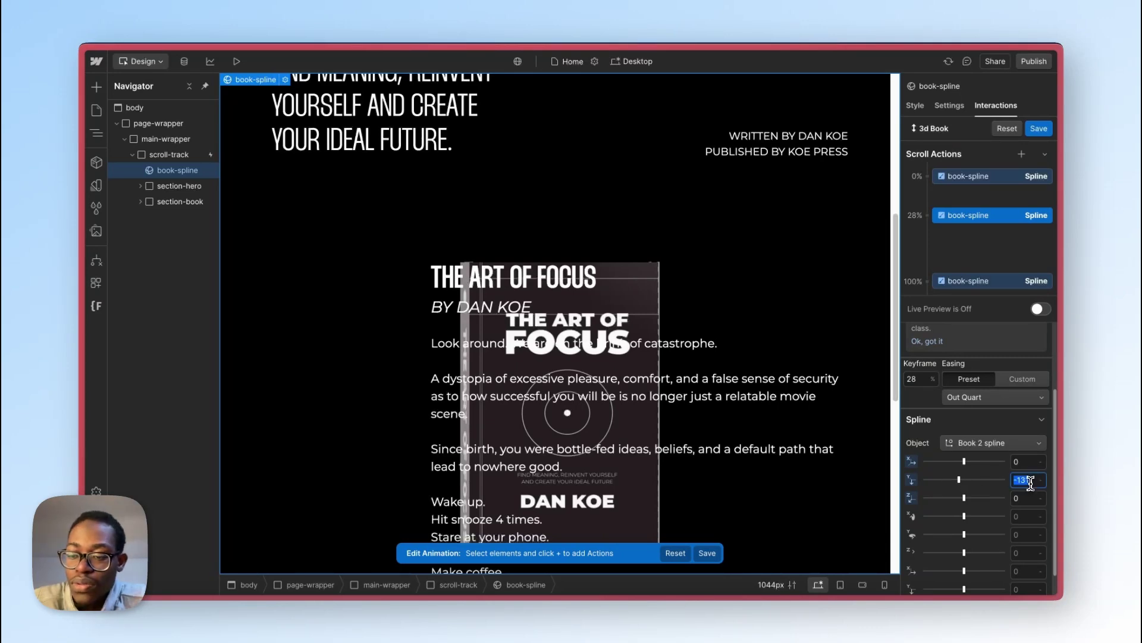
pyautogui.moveTo(965, 480); pyautogui.dragTo(1012, 495)
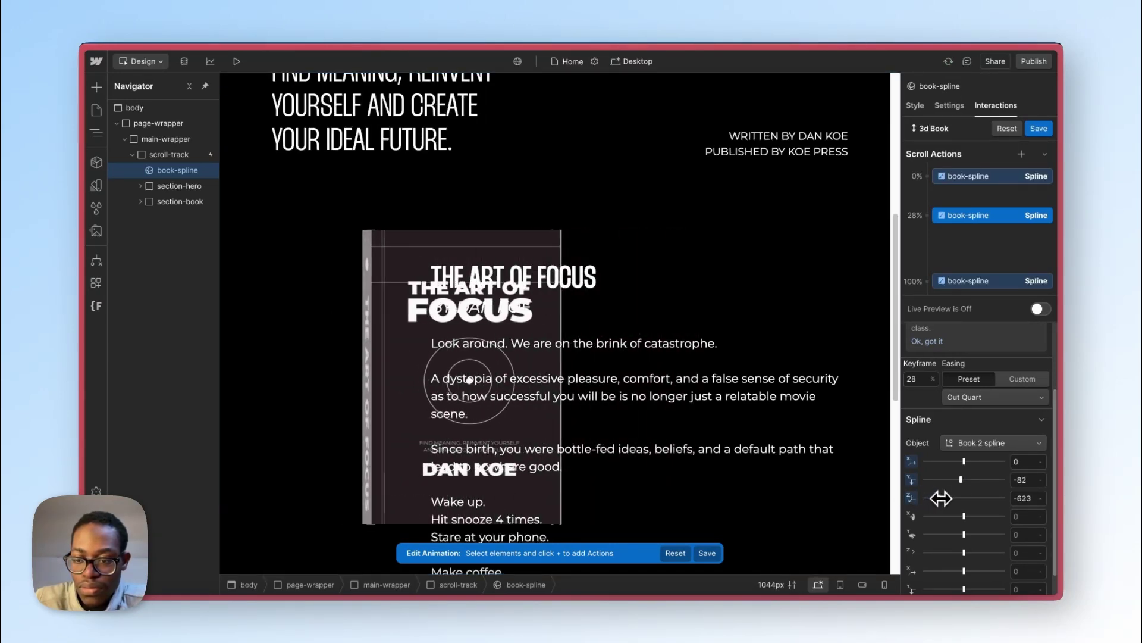
pyautogui.click(1029, 497)
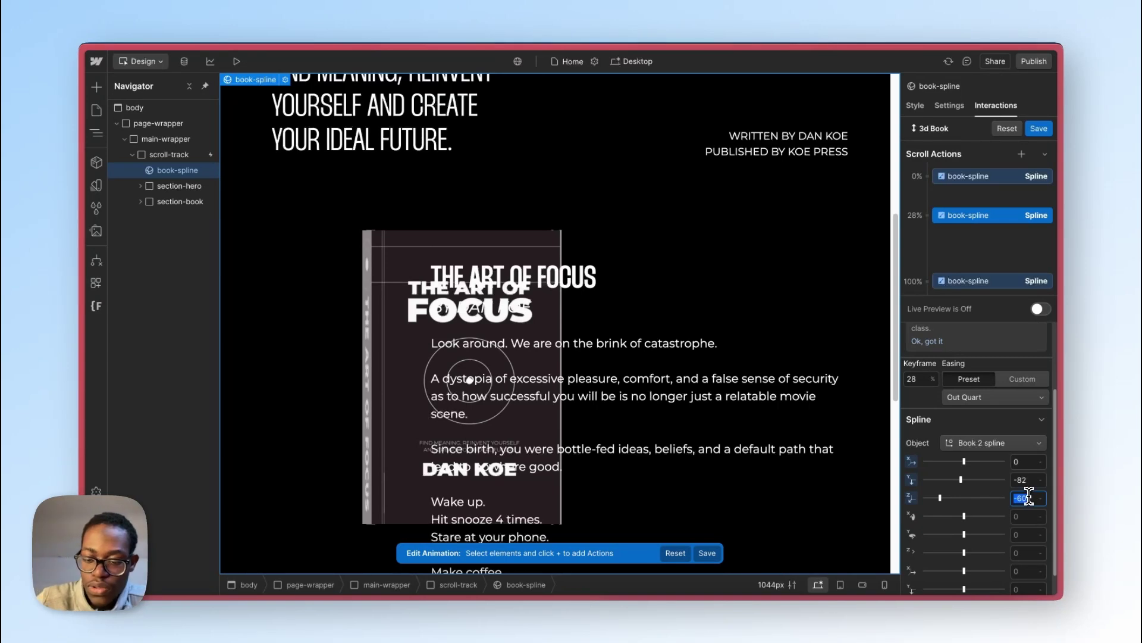
pyautogui.write('0')
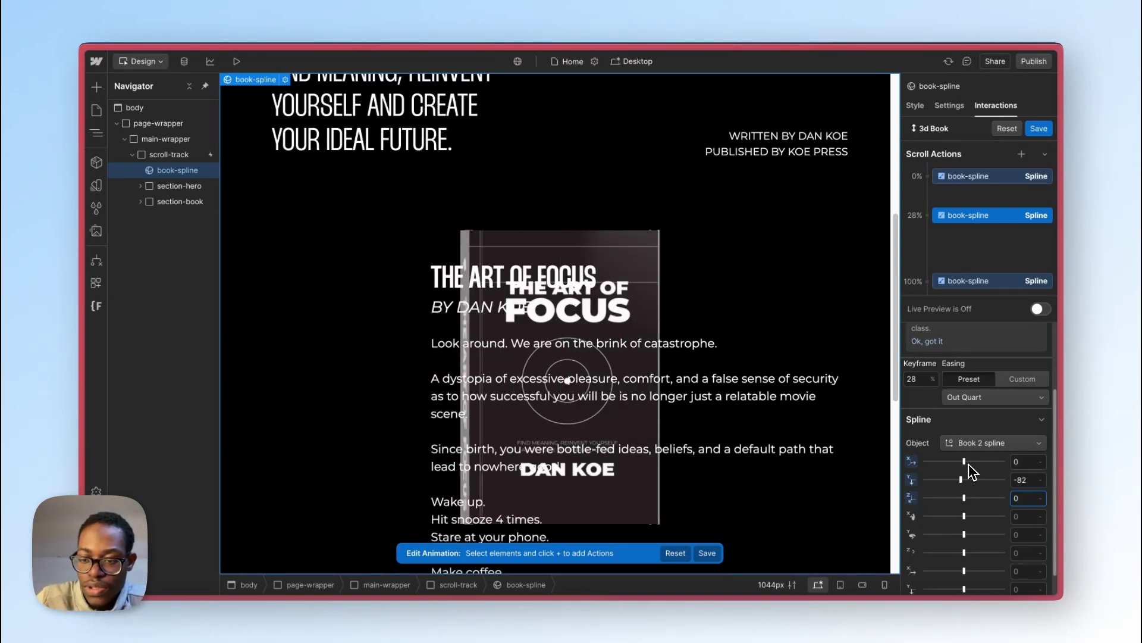
pyautogui.moveTo(970, 462); pyautogui.dragTo(952, 462)
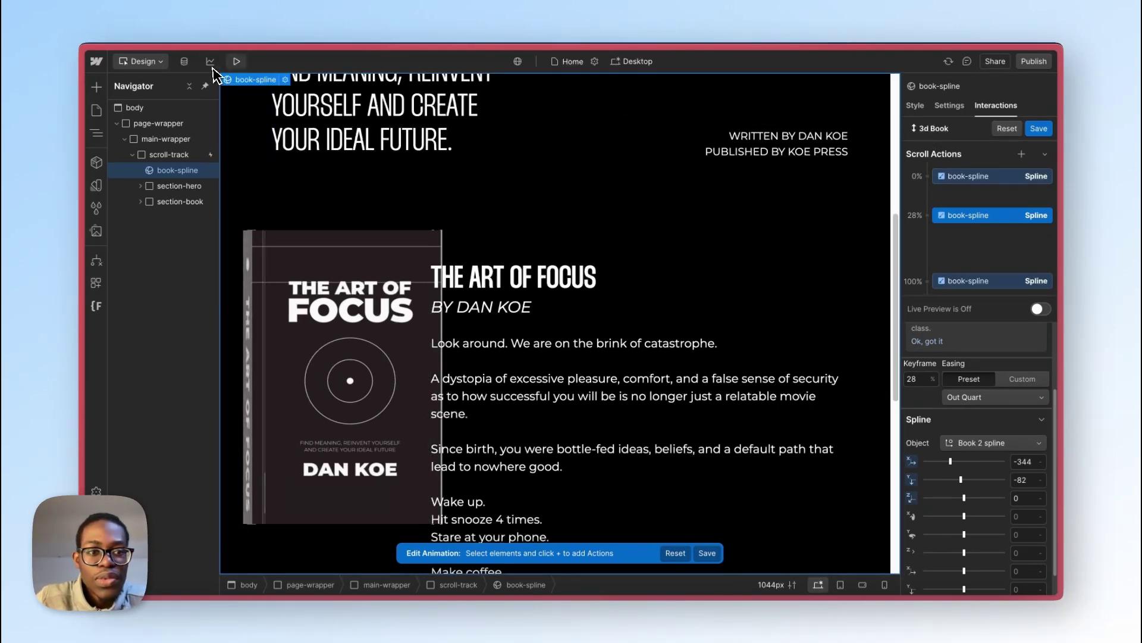
# Step: Preview the page at 1462px width and check the book's movement from the hero to the end of the book text
pyautogui.click(236, 61)
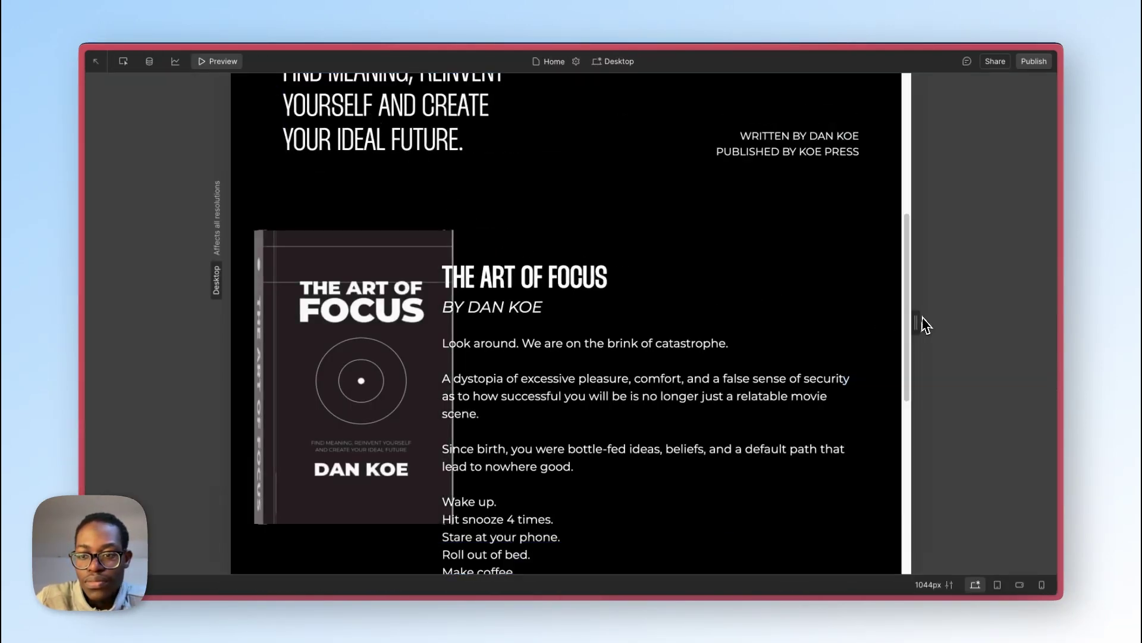
pyautogui.moveTo(910, 320); pyautogui.dragTo(1035, 316)
pyautogui.scroll(5, 905, 306)
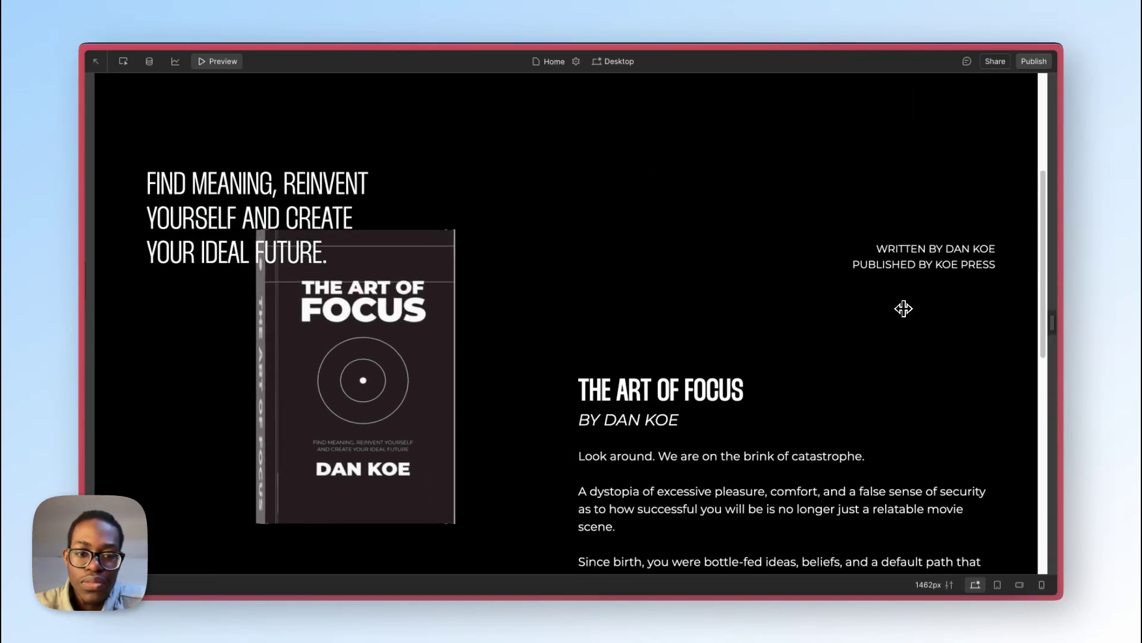
pyautogui.scroll(-10, 903, 307)
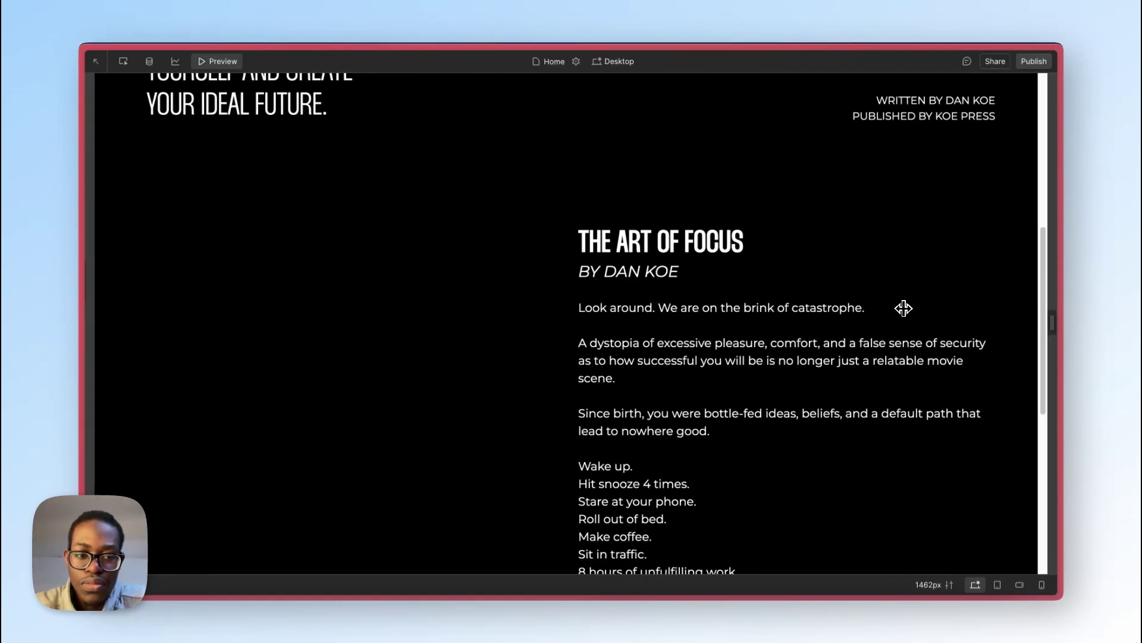
pyautogui.scroll(1, 903, 307)
pyautogui.scroll(-3, 904, 307)
pyautogui.scroll(6, 904, 308)
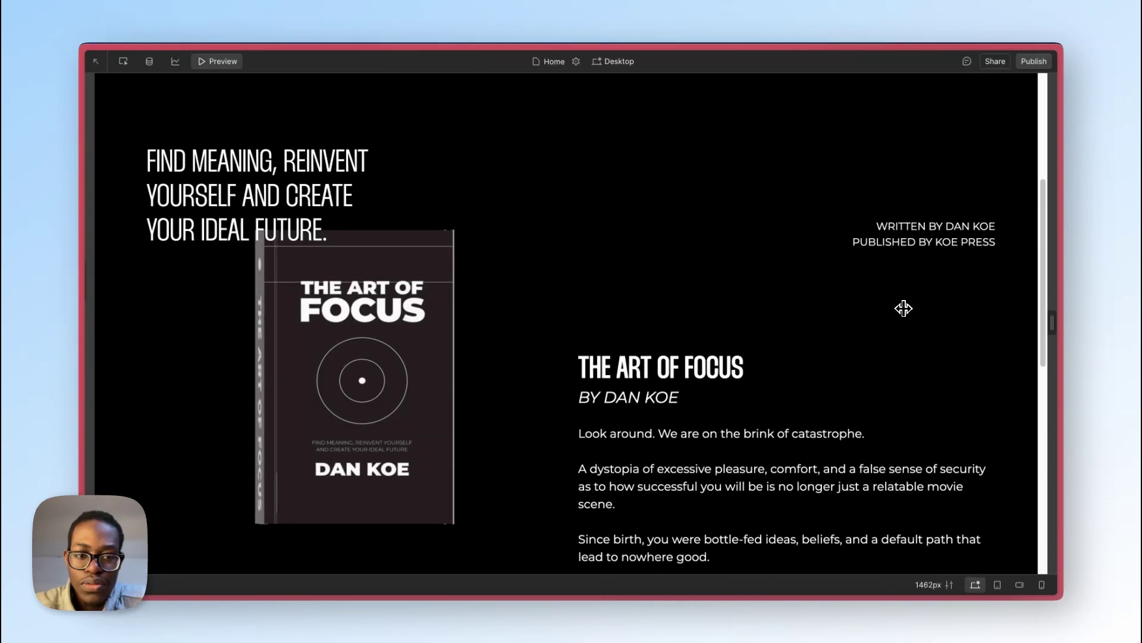
pyautogui.scroll(-3, 904, 307)
pyautogui.scroll(-8, 904, 307)
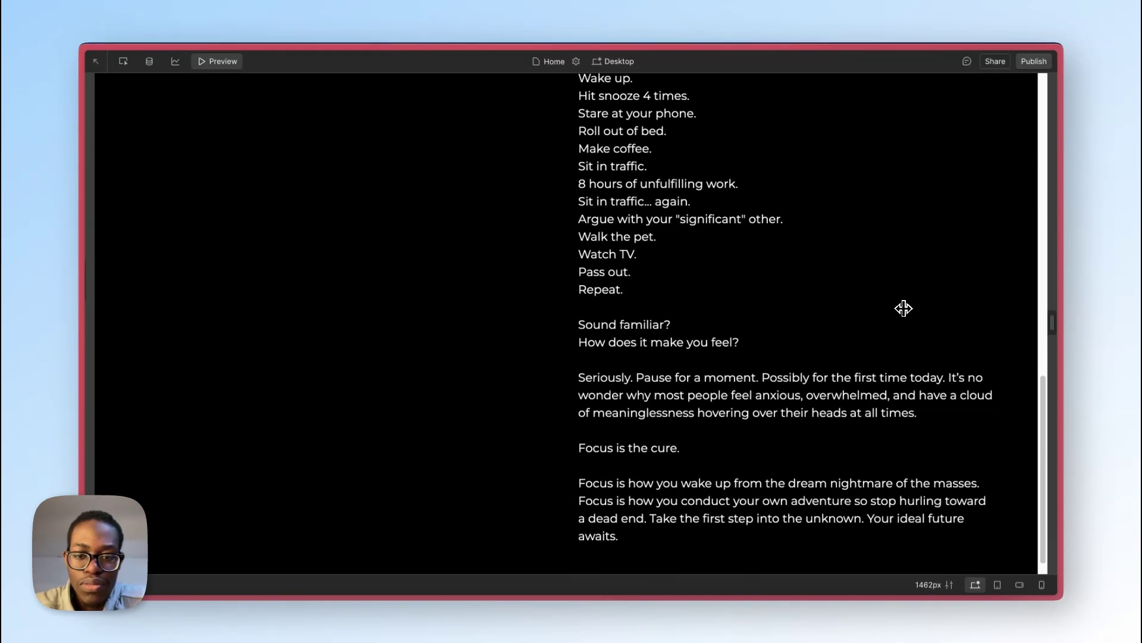
pyautogui.scroll(10, 904, 308)
pyautogui.scroll(-6, 903, 307)
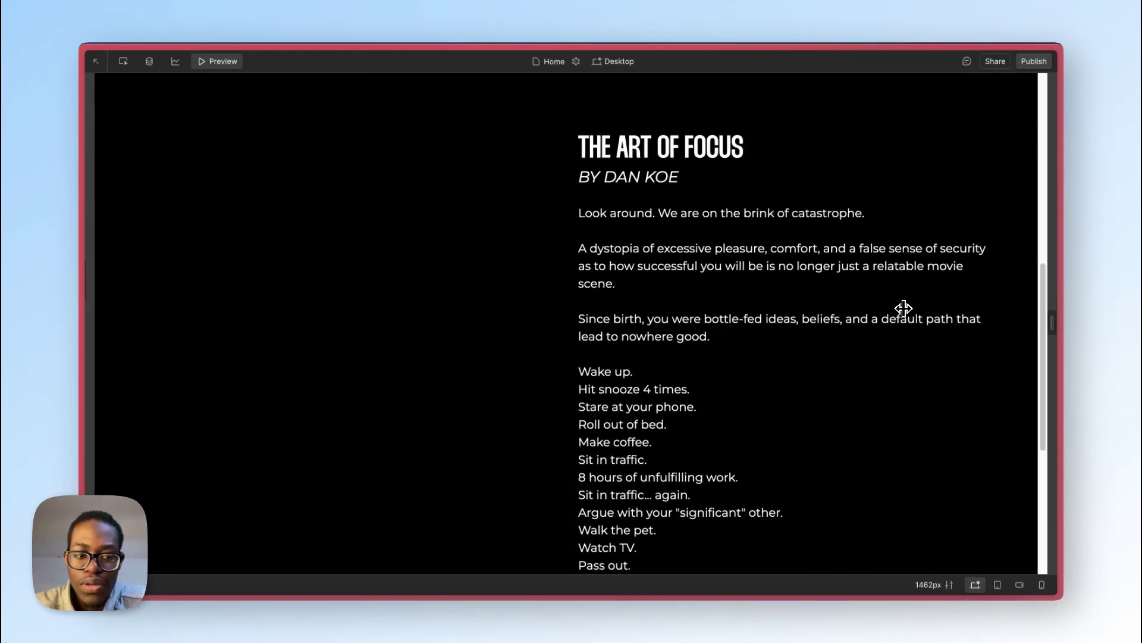
pyautogui.scroll(3, 903, 308)
pyautogui.scroll(4, 904, 308)
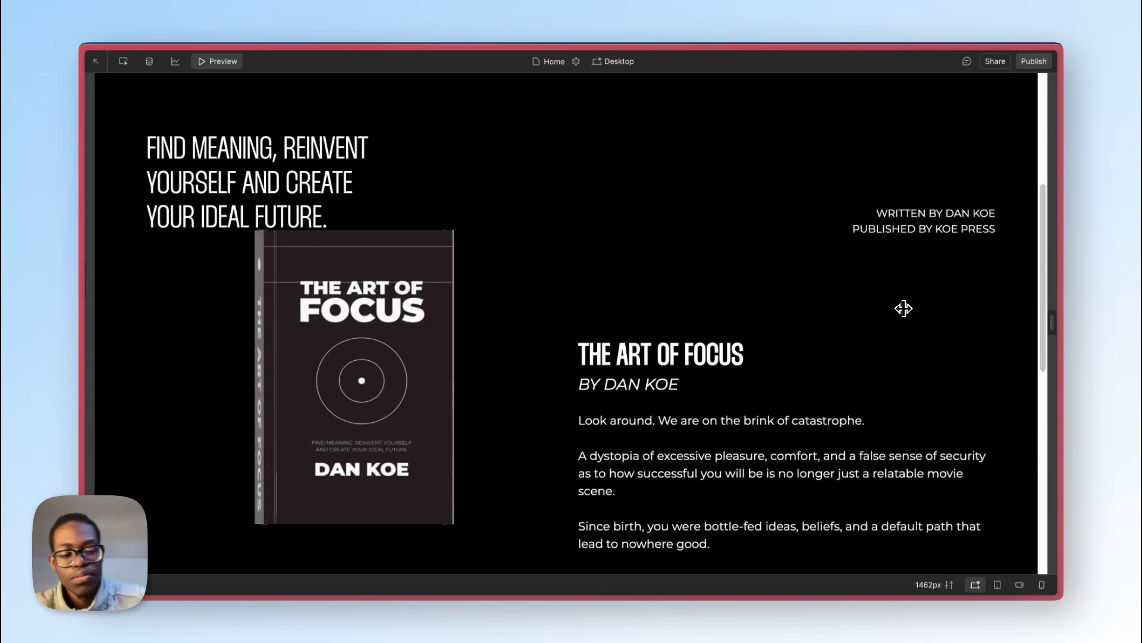
pyautogui.scroll(-17, 903, 307)
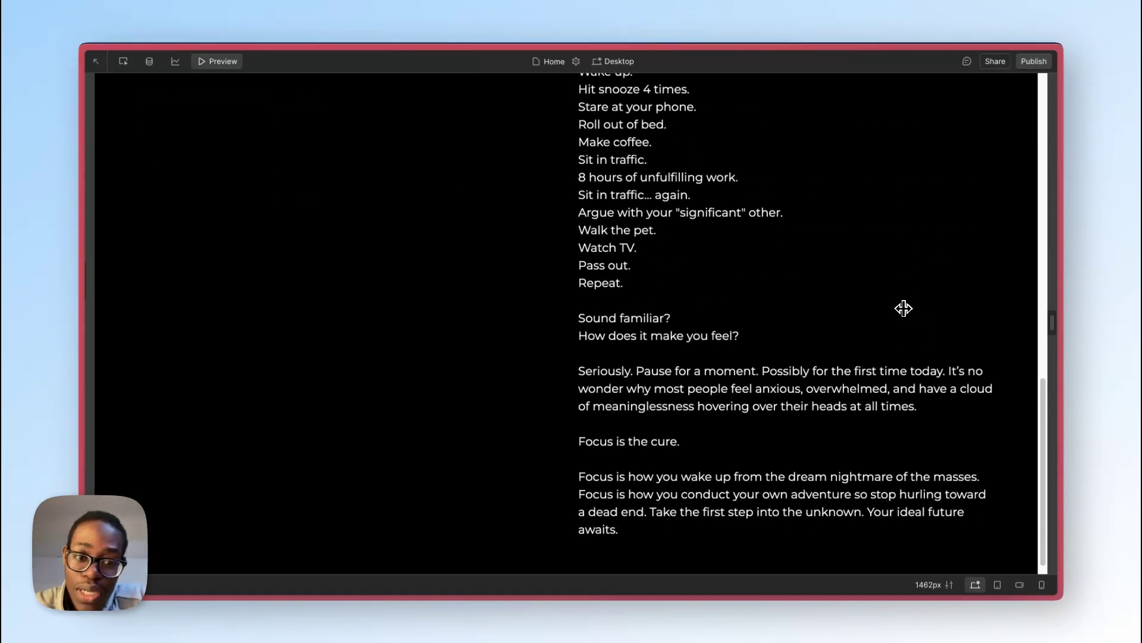
pyautogui.scroll(17, 905, 312)
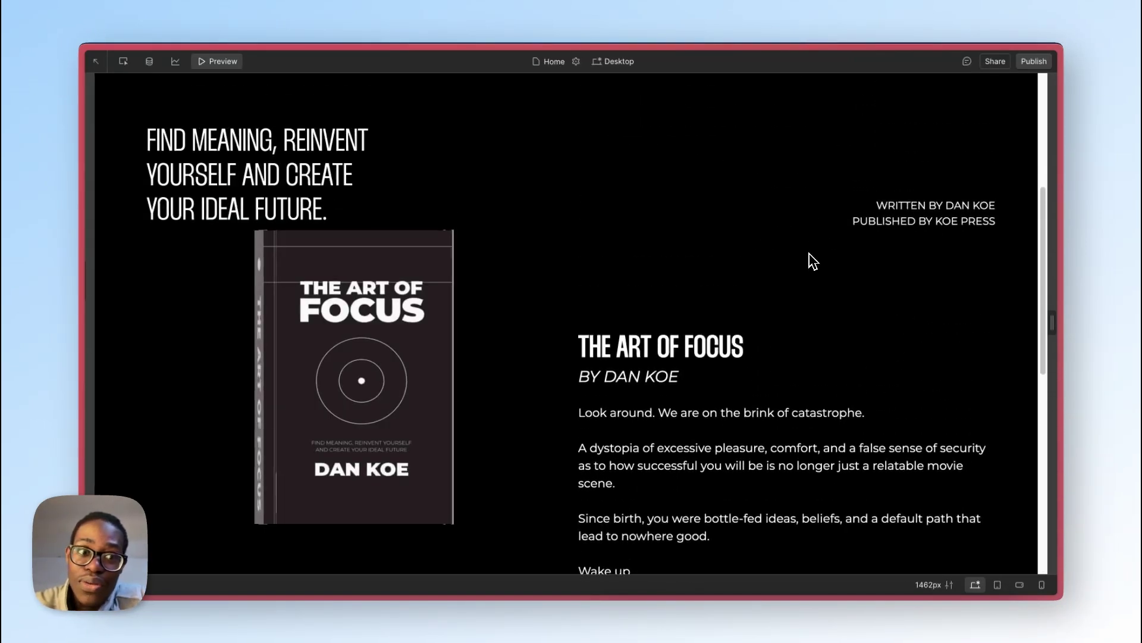
pyautogui.click(238, 62)
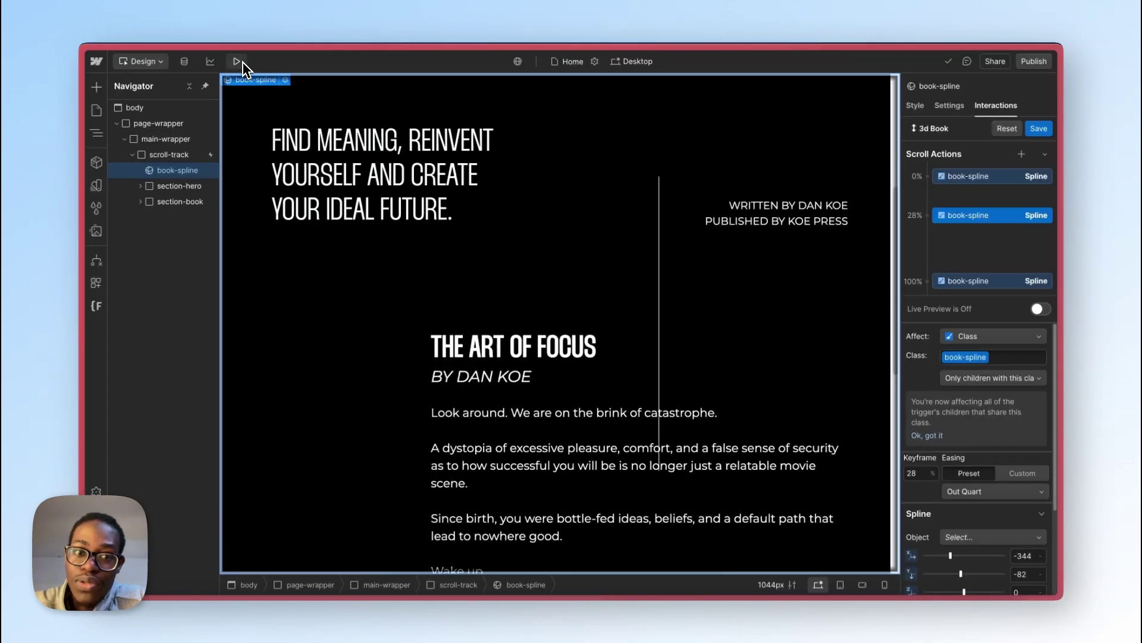
# Step: Set Book 2 spline's X, Y and Z positions to 0 in the 100% keyframe
pyautogui.click(991, 285)
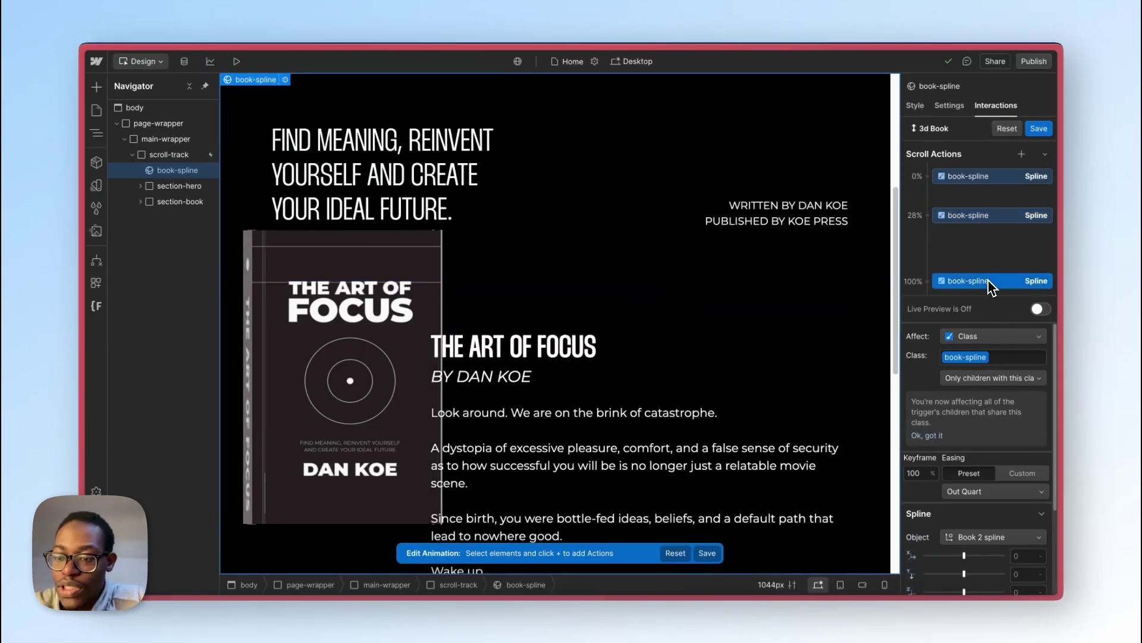
pyautogui.scroll(-2, 1012, 529)
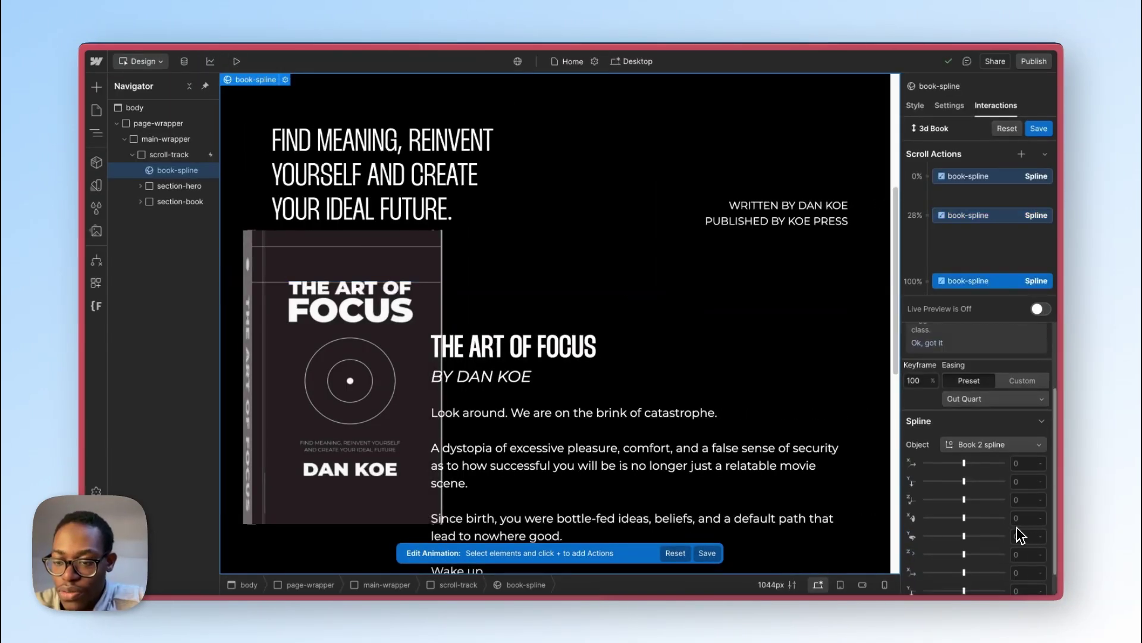
pyautogui.click(1029, 481)
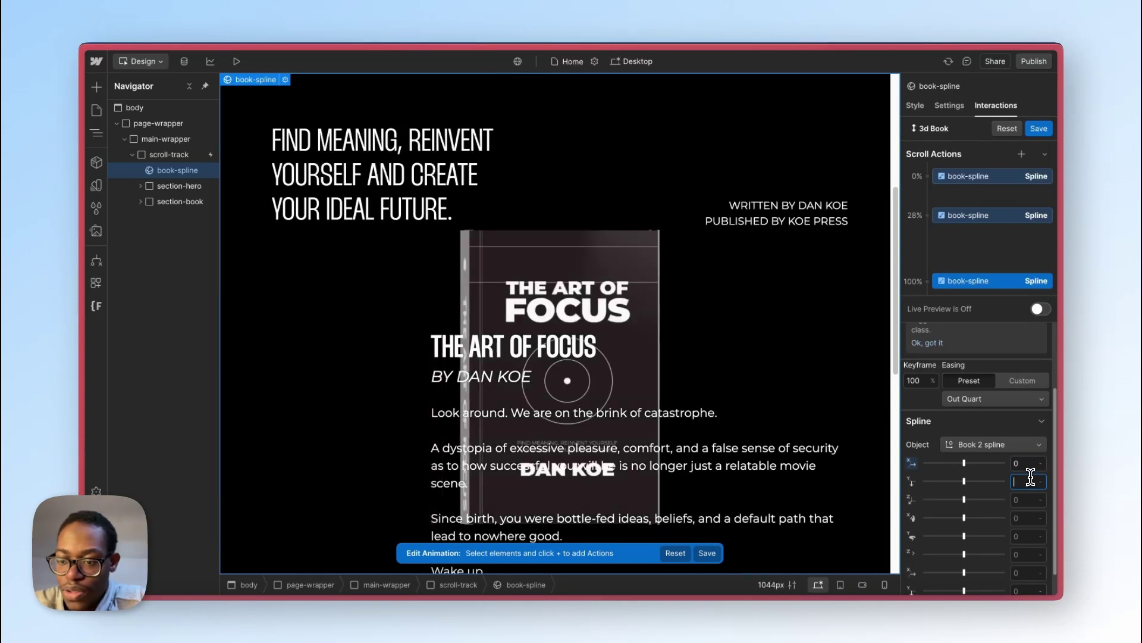
pyautogui.write('0')
pyautogui.click(1029, 500)
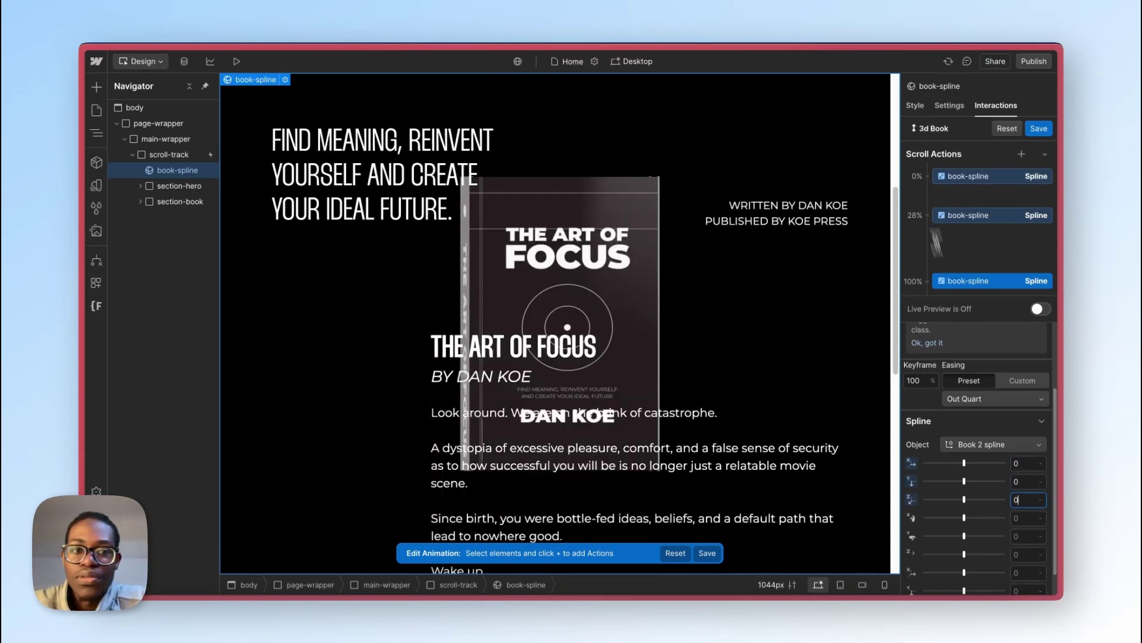
# Step: Preview the page at 1424px width and check the book's path through all three keyframes over the full scroll
pyautogui.click(239, 63)
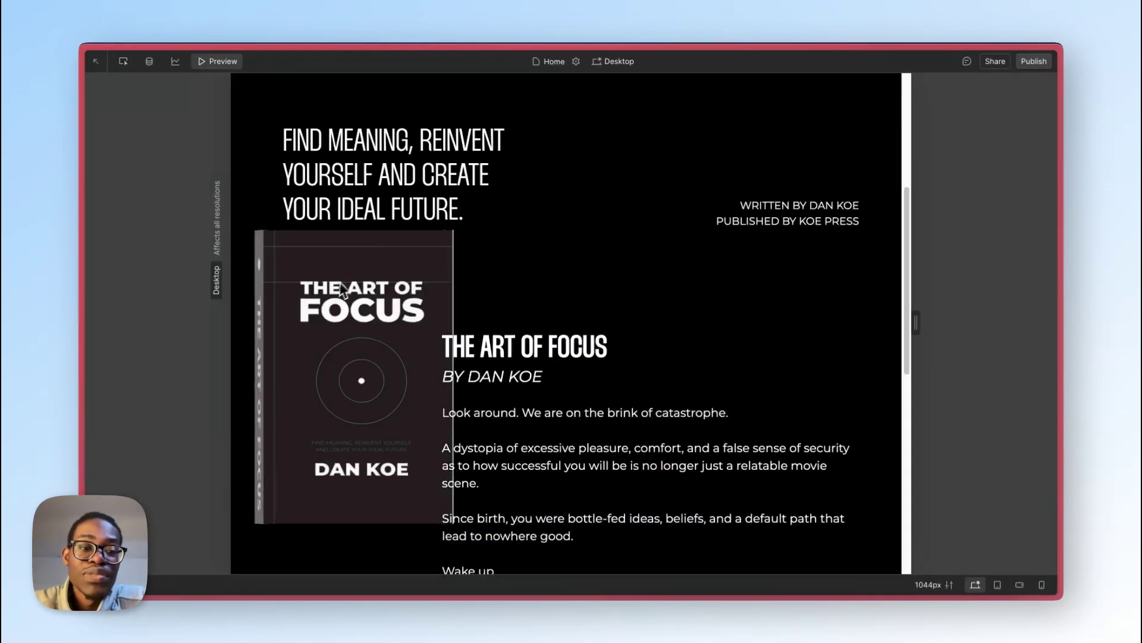
pyautogui.moveTo(232, 288); pyautogui.dragTo(107, 275)
pyautogui.scroll(5, 369, 307)
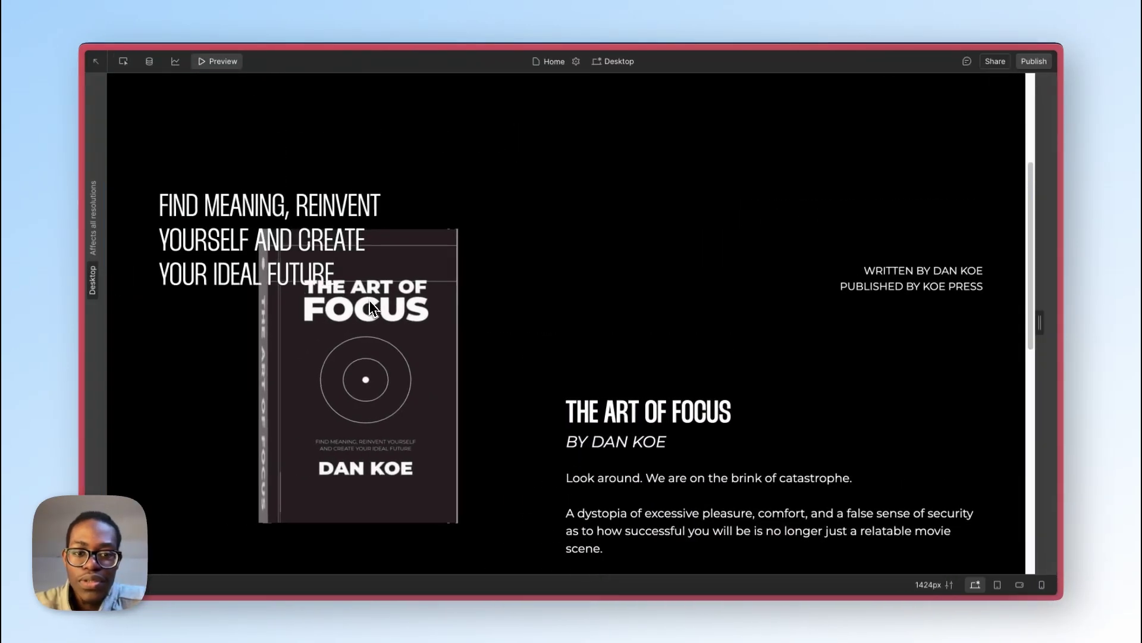
pyautogui.scroll(-10, 370, 300)
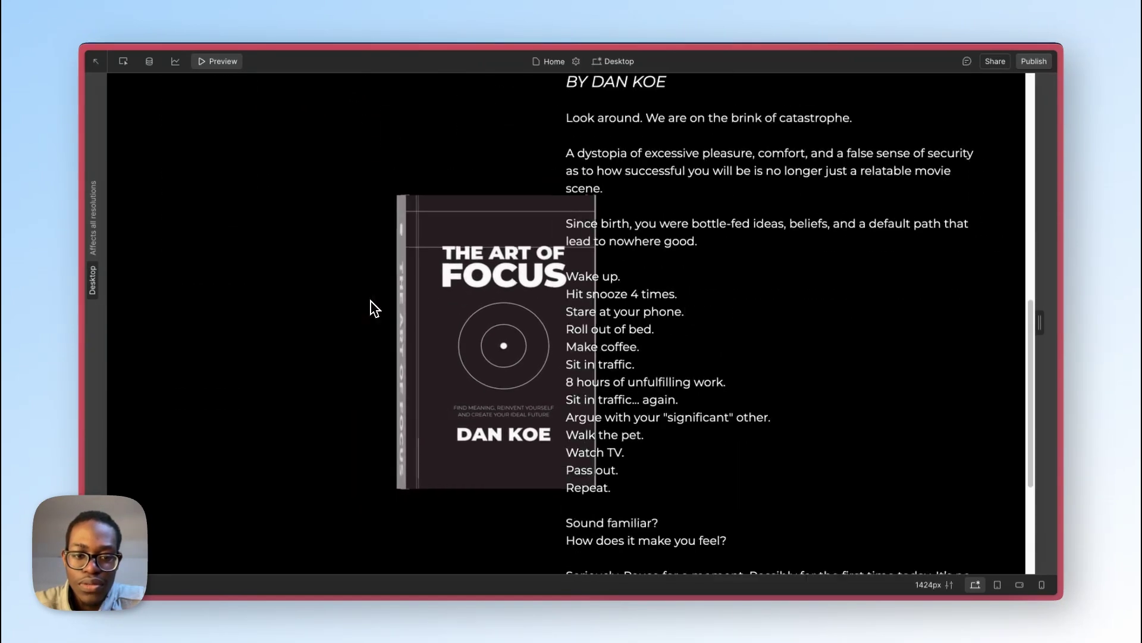
pyautogui.scroll(8, 374, 307)
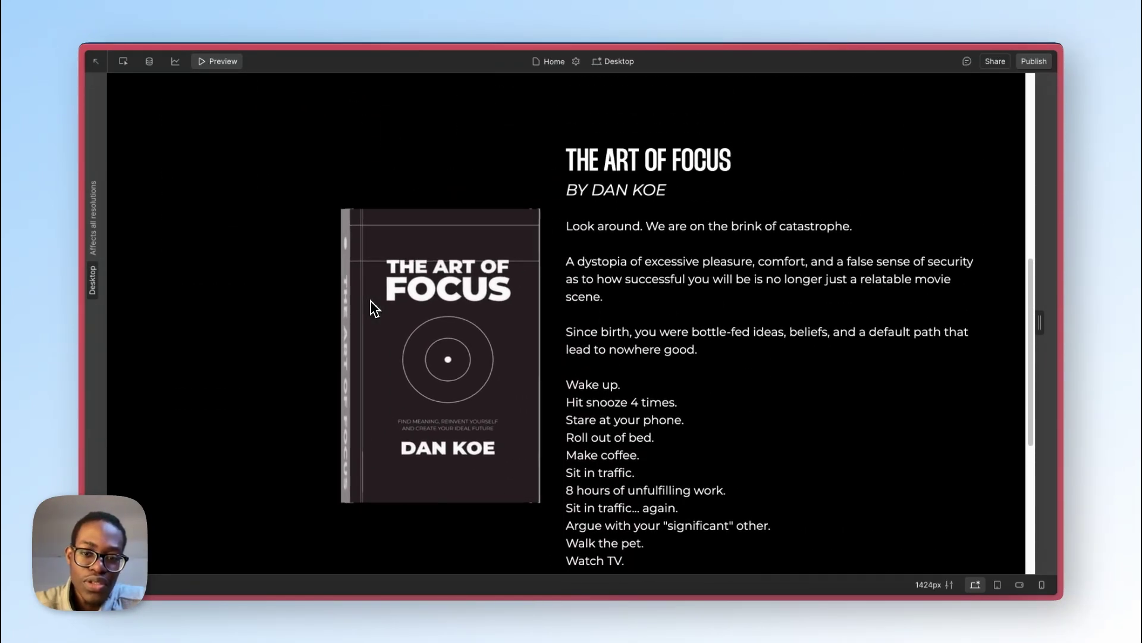
pyautogui.scroll(2, 373, 307)
pyautogui.scroll(-10, 370, 306)
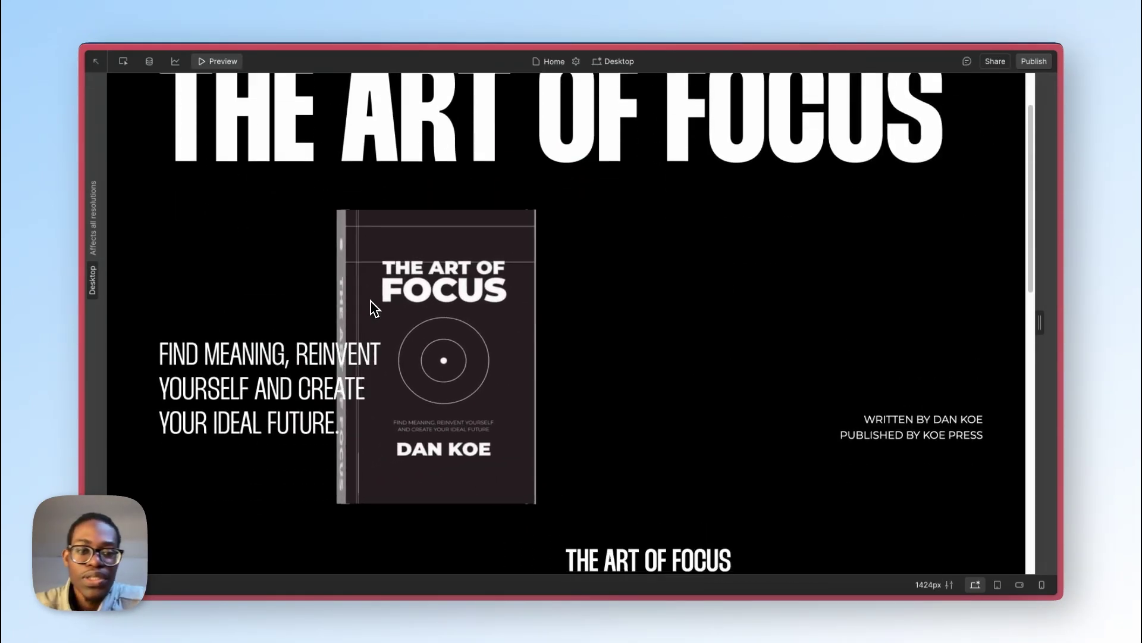
pyautogui.scroll(-2, 373, 308)
pyautogui.scroll(10, 373, 308)
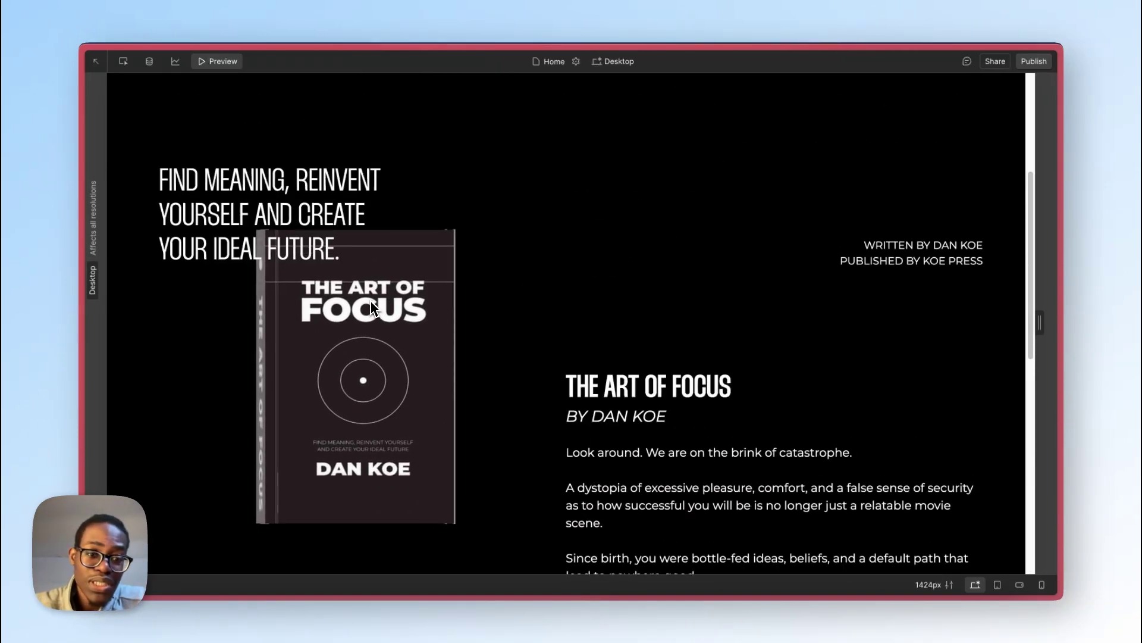
pyautogui.scroll(-10, 373, 308)
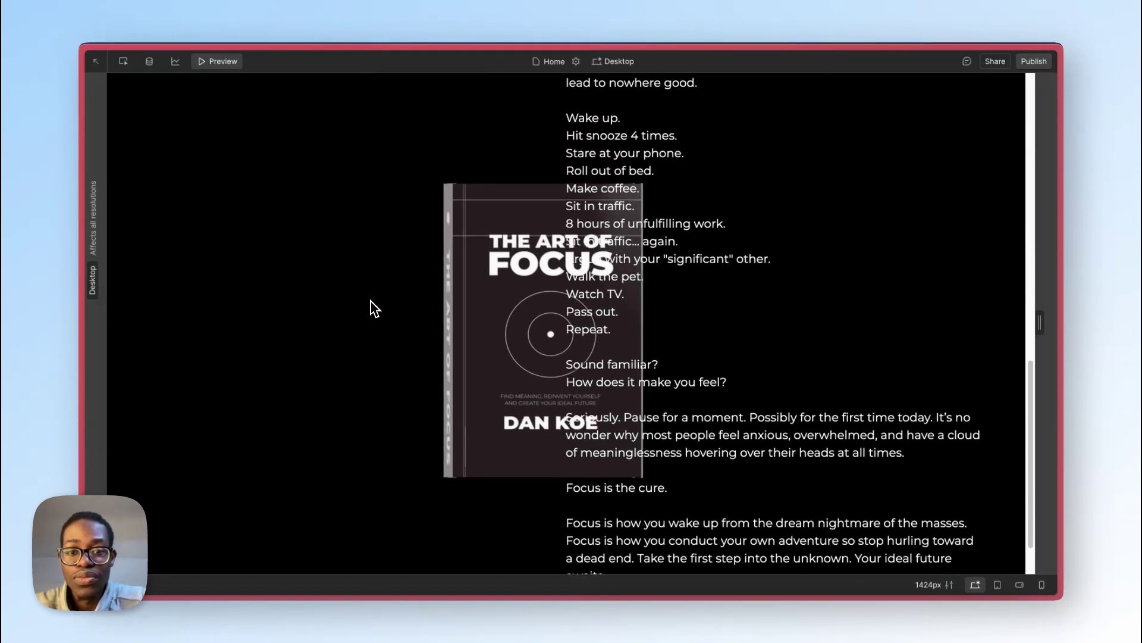
pyautogui.scroll(10, 374, 307)
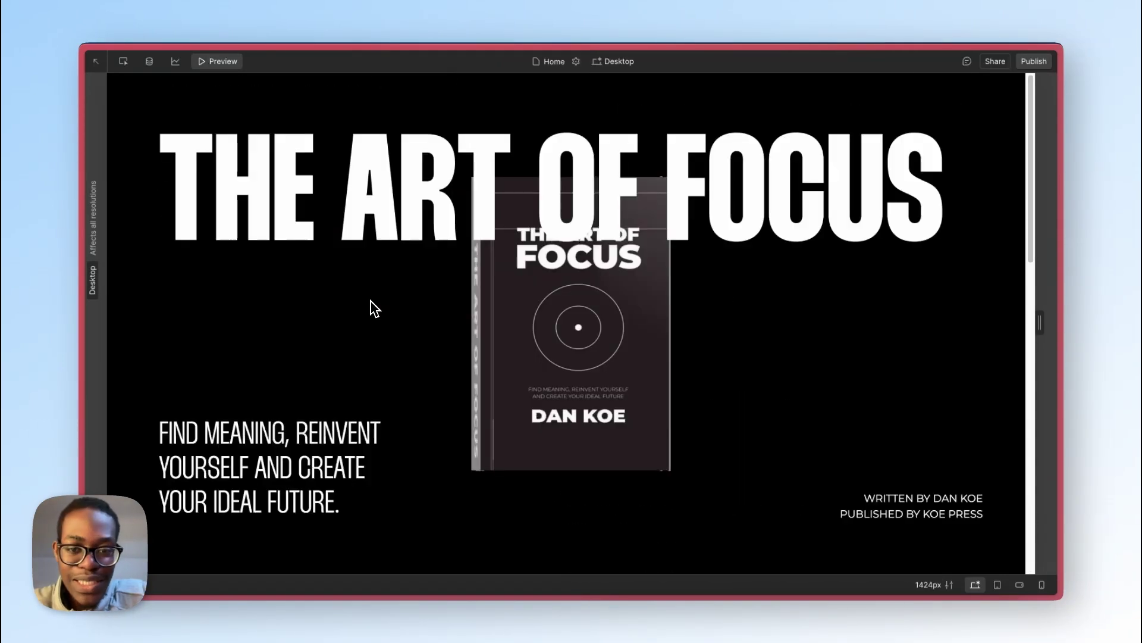
pyautogui.scroll(-3, 374, 308)
pyautogui.scroll(-6, 371, 305)
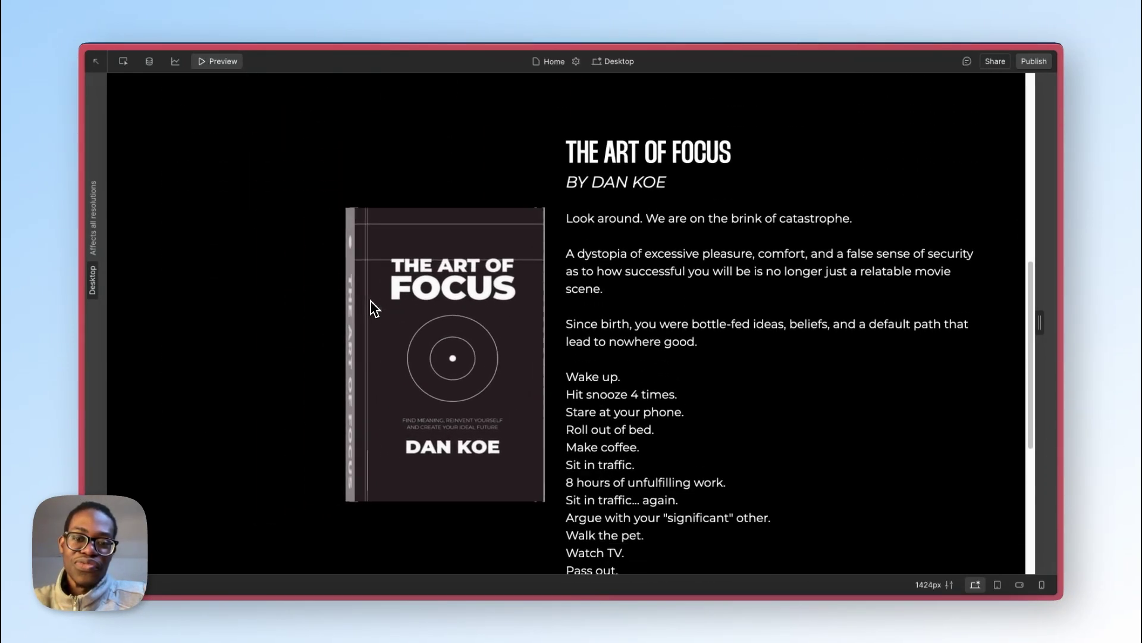
pyautogui.scroll(8, 374, 308)
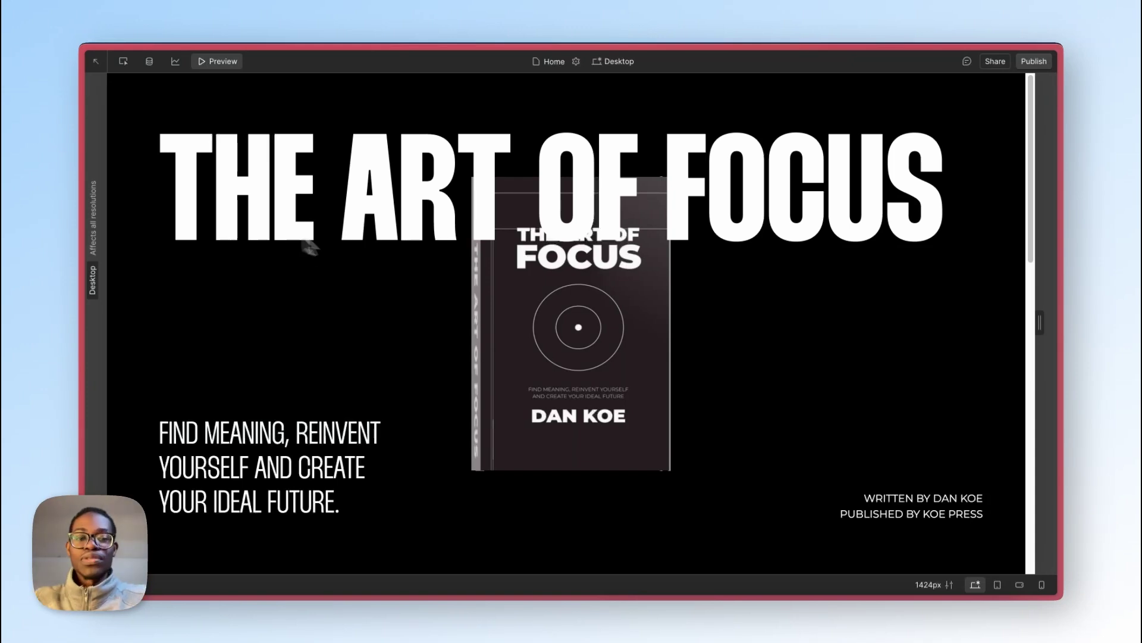
pyautogui.scroll(-6, 465, 339)
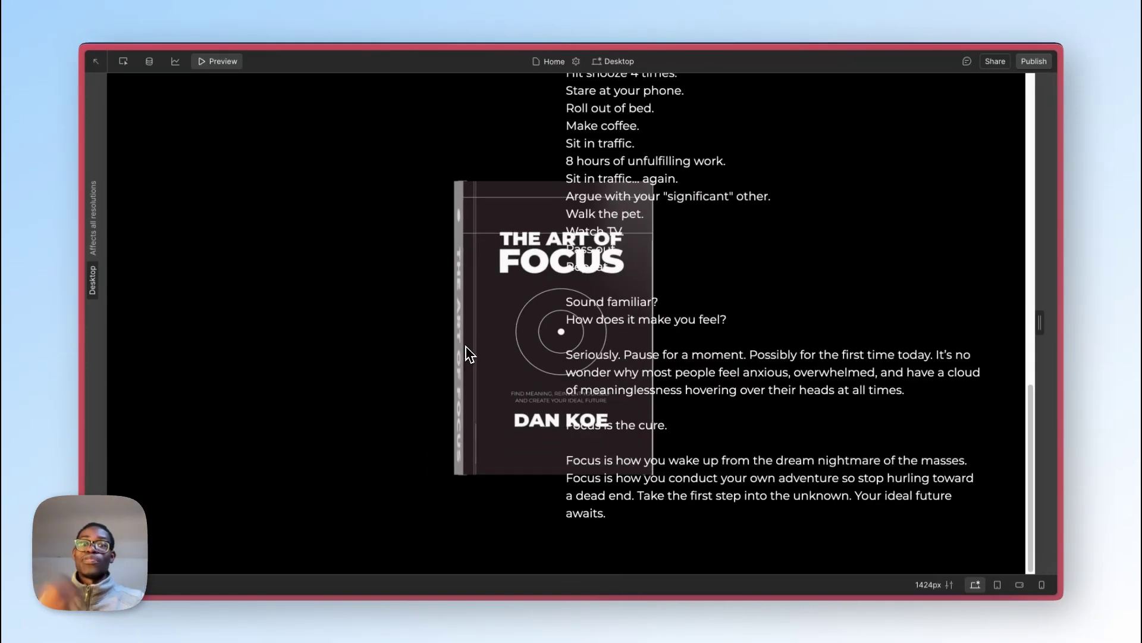
# Step: Switch to the Figma design, review the question cards and author section below the book text, and open the animate page
pyautogui.hotkey('ctrl', 'Right')
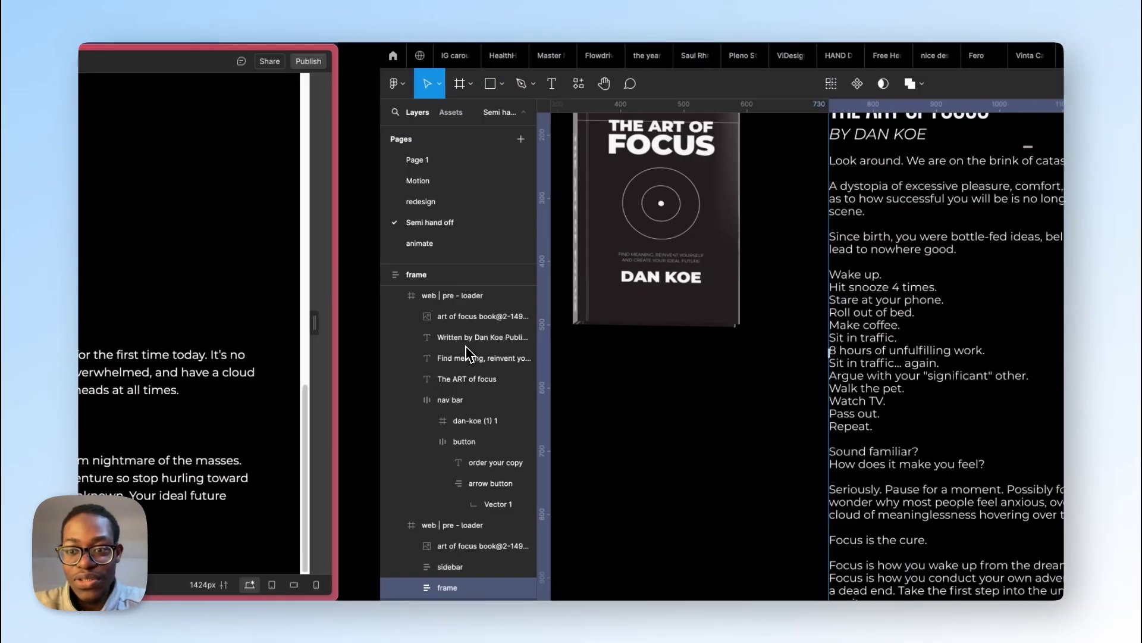
pyautogui.scroll(-10, 524, 357)
pyautogui.scroll(2, 524, 362)
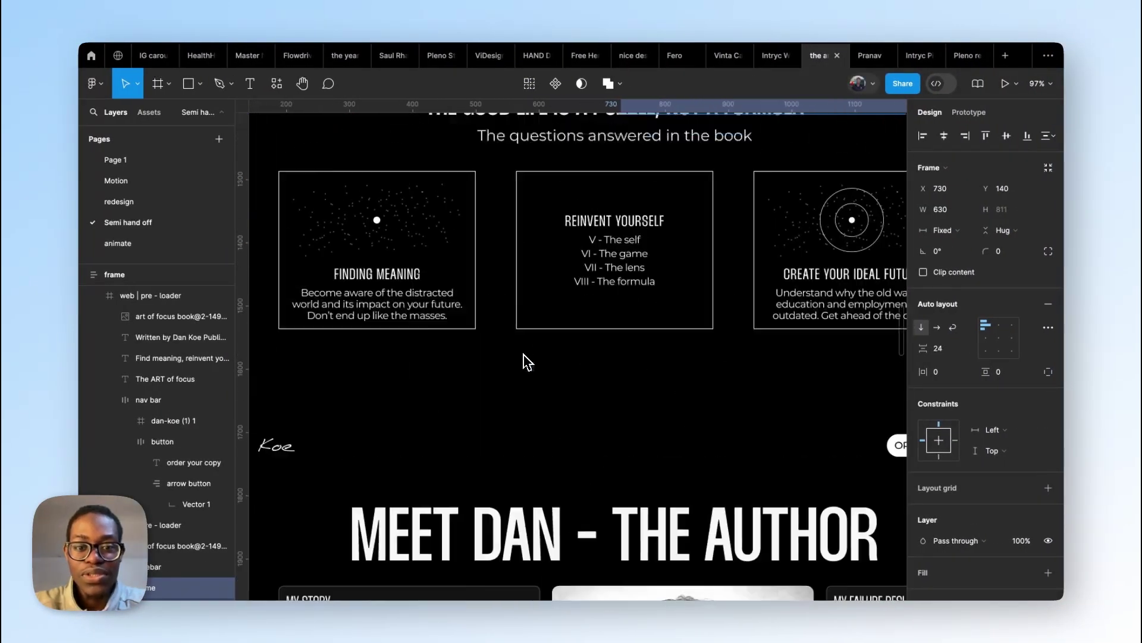
pyautogui.scroll(-5, 523, 362)
pyautogui.scroll(6, 524, 361)
pyautogui.hscroll(-3, 524, 361)
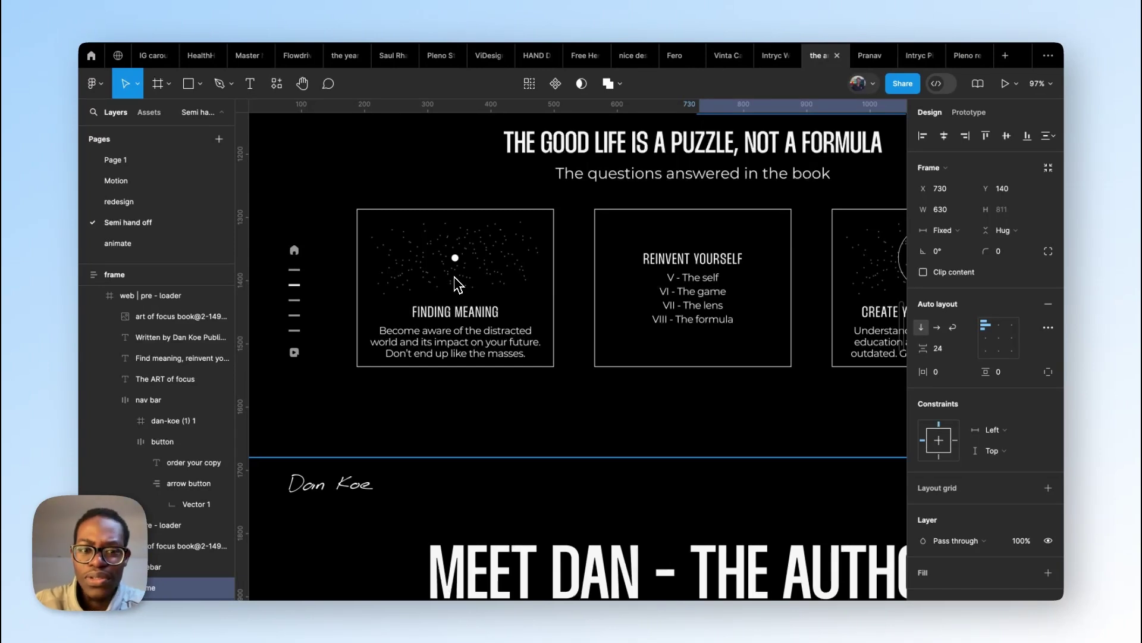
pyautogui.scroll(-5, 455, 284)
pyautogui.scroll(5, 444, 298)
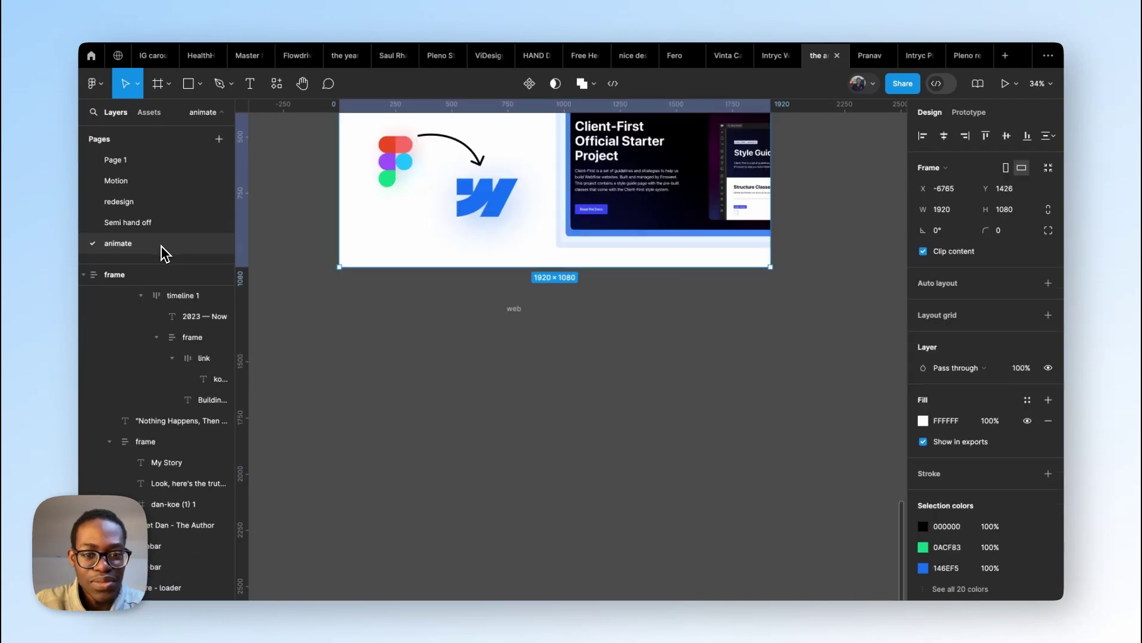
# Step: Look over the frames on the animate page, and open the Semi hand off page at the book and question-card sections
pyautogui.scroll(-5, 452, 324)
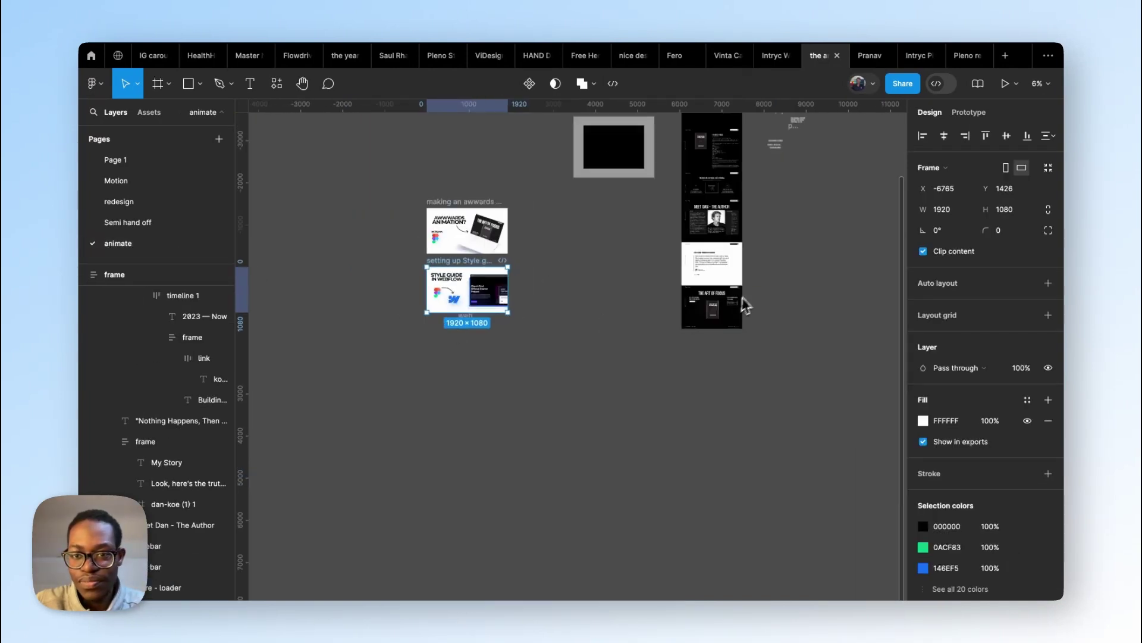
pyautogui.scroll(3, 740, 306)
pyautogui.scroll(3, 776, 320)
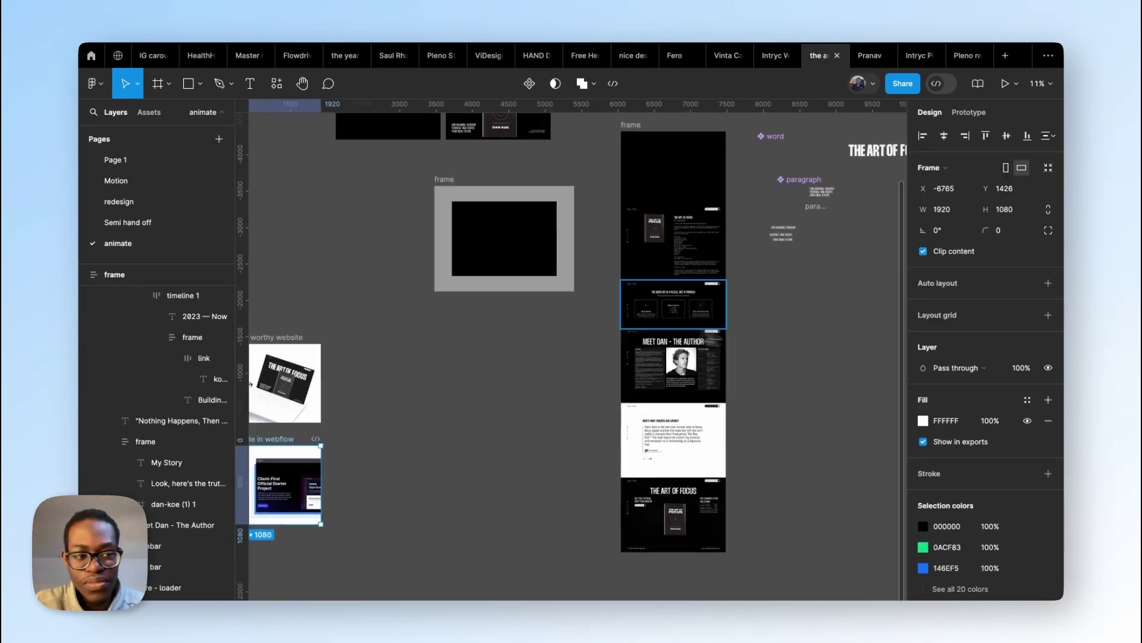
pyautogui.click(172, 225)
pyautogui.scroll(-10, 654, 372)
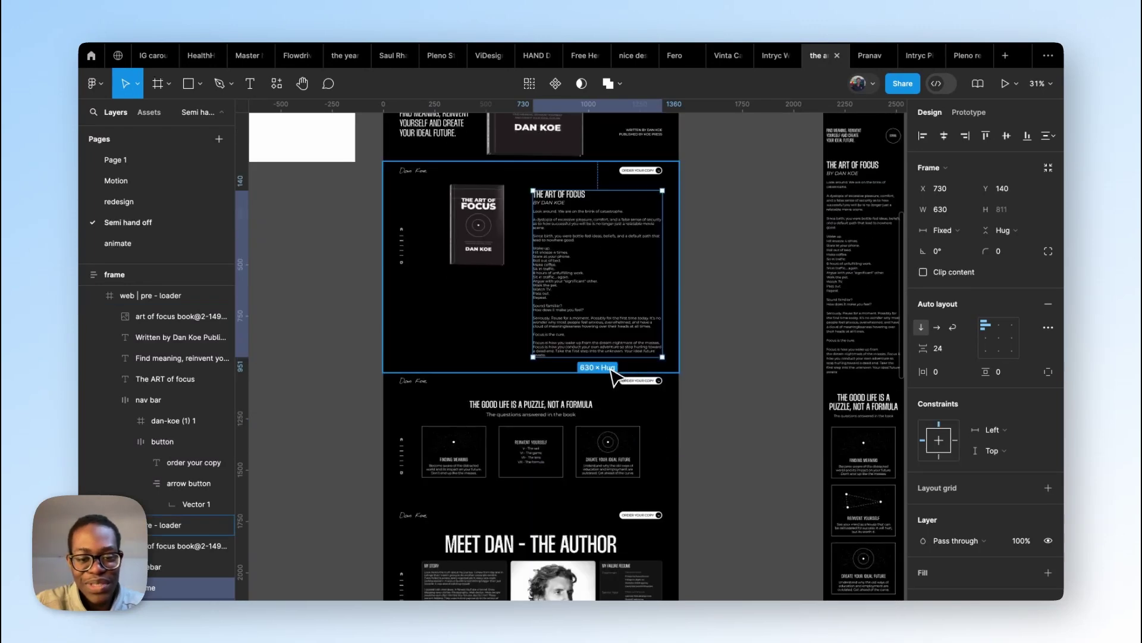
pyautogui.click(444, 233)
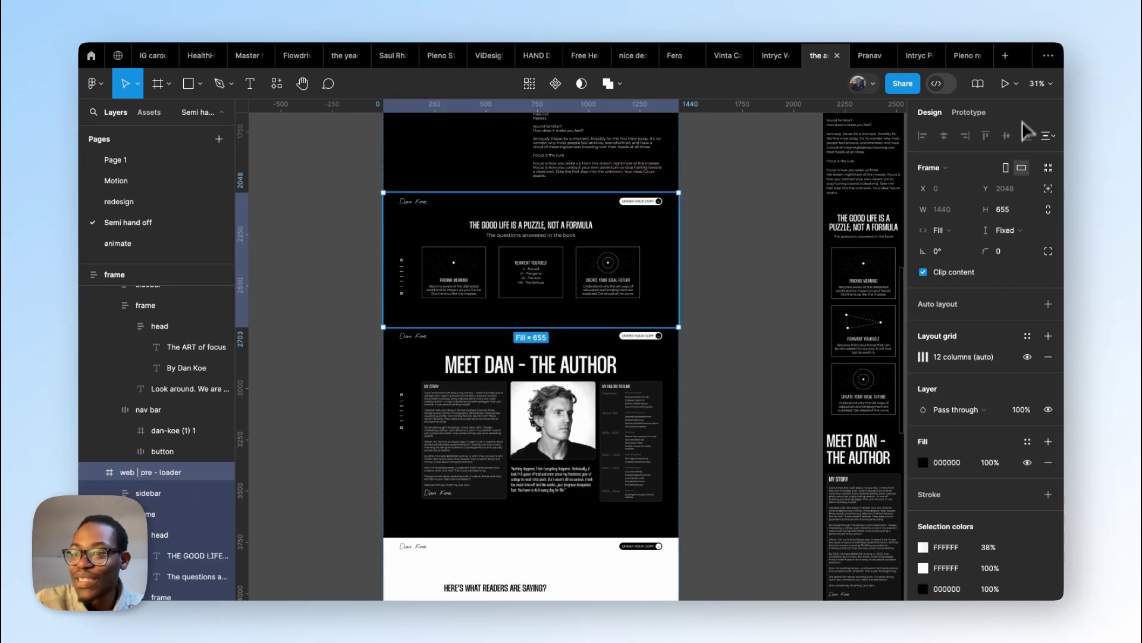
# Step: Play the Semi hand off prototype and examine the book's placement from the hero through the book text to the question cards
pyautogui.click(1007, 84)
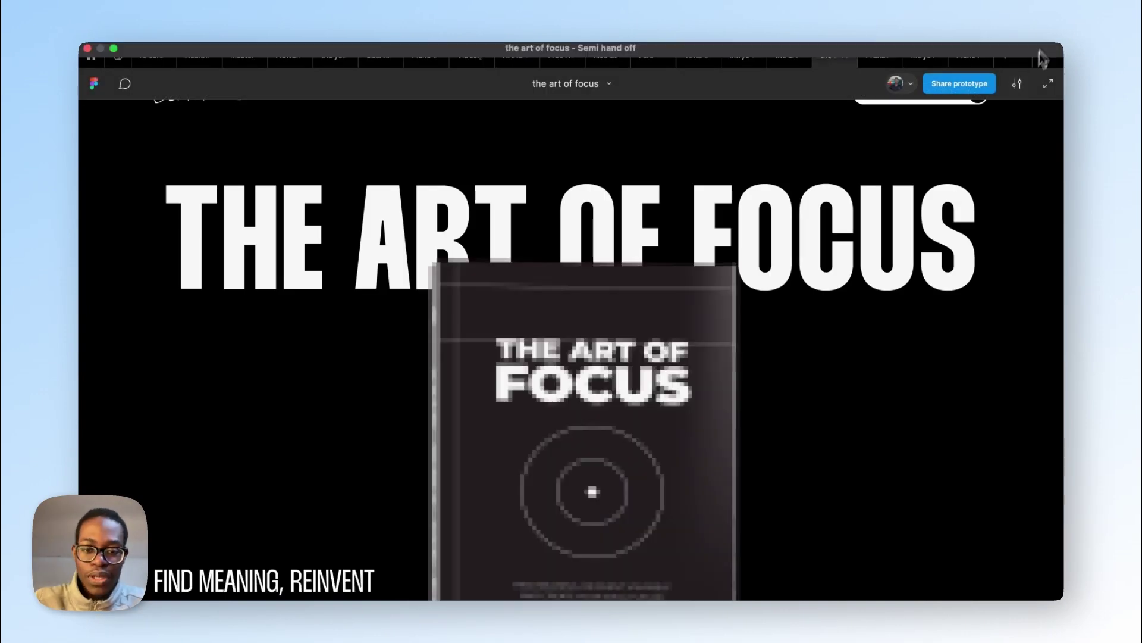
pyautogui.scroll(-3, 699, 418)
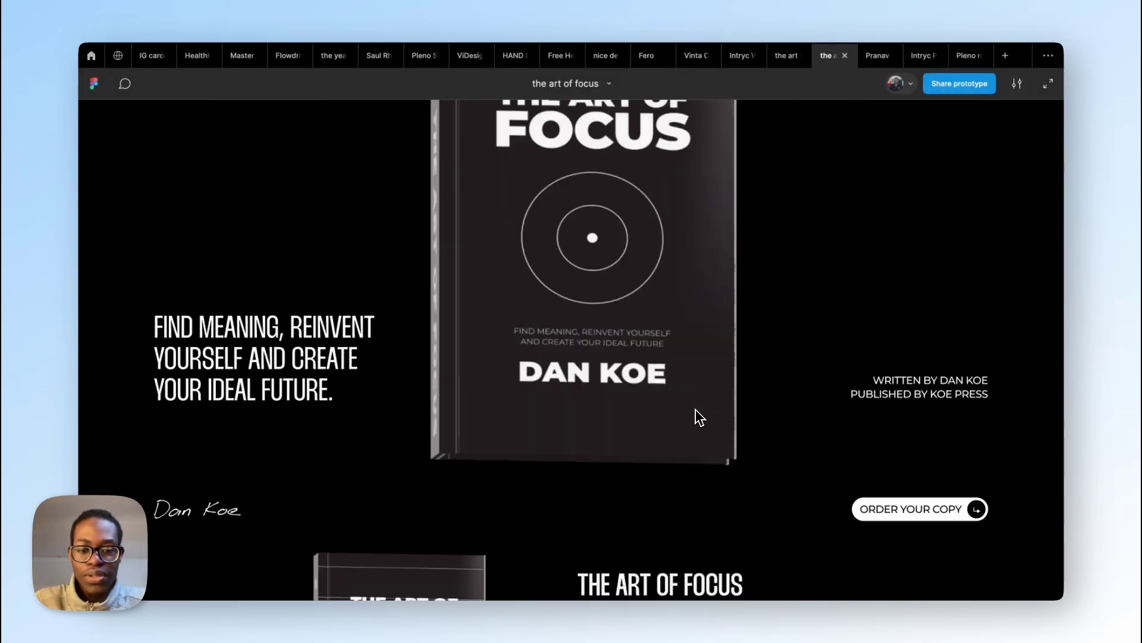
pyautogui.scroll(3, 699, 415)
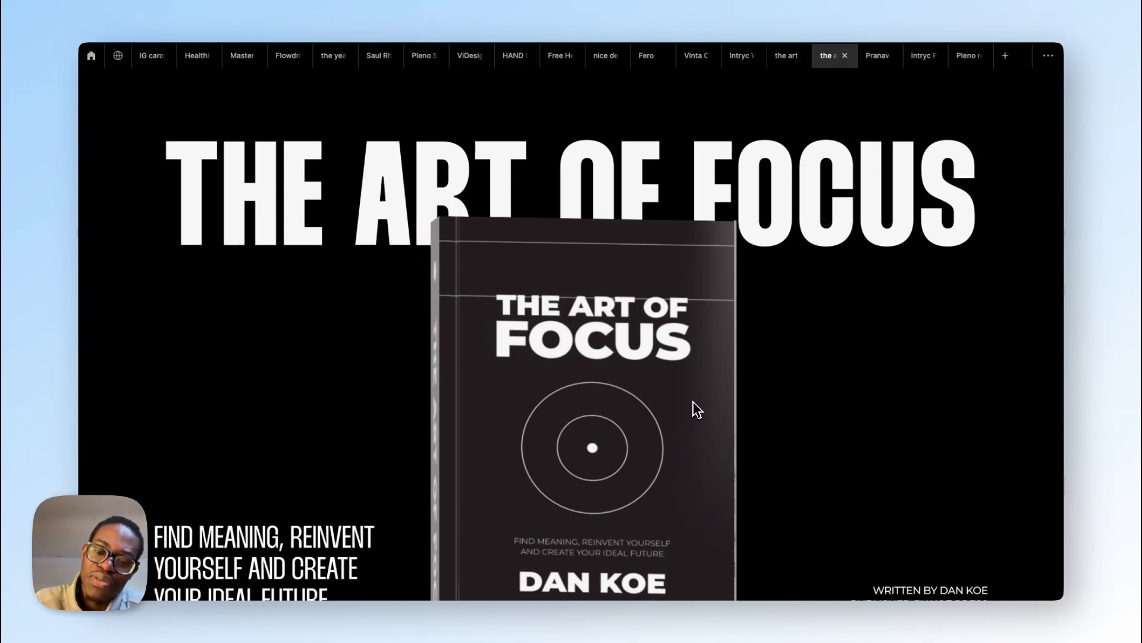
pyautogui.scroll(-1, 697, 411)
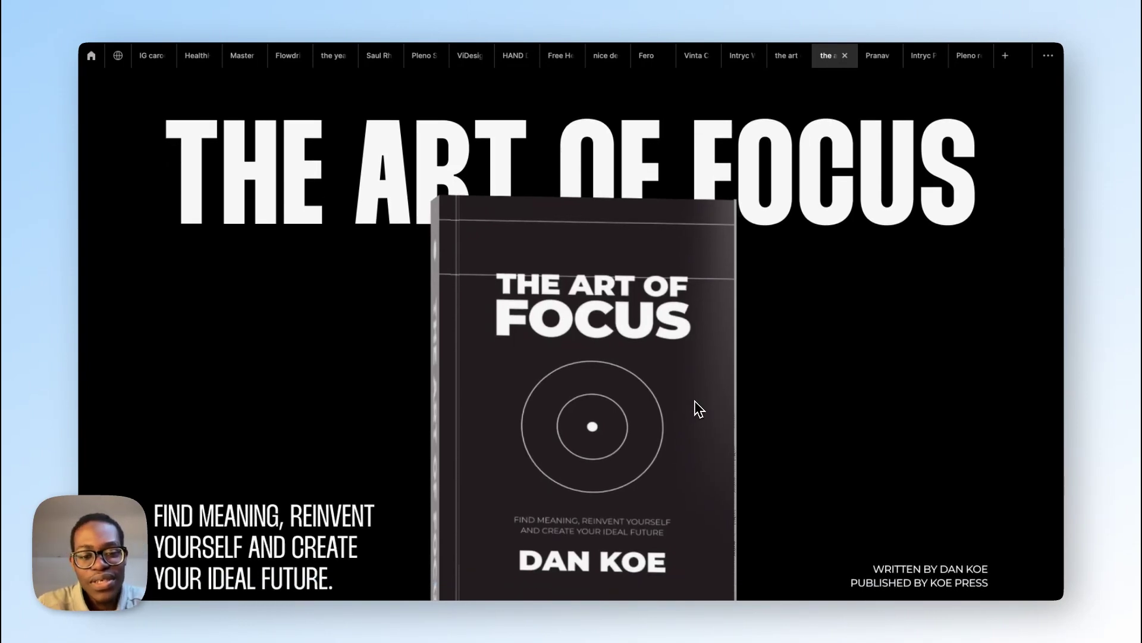
pyautogui.scroll(-15, 695, 400)
pyautogui.scroll(-5, 694, 398)
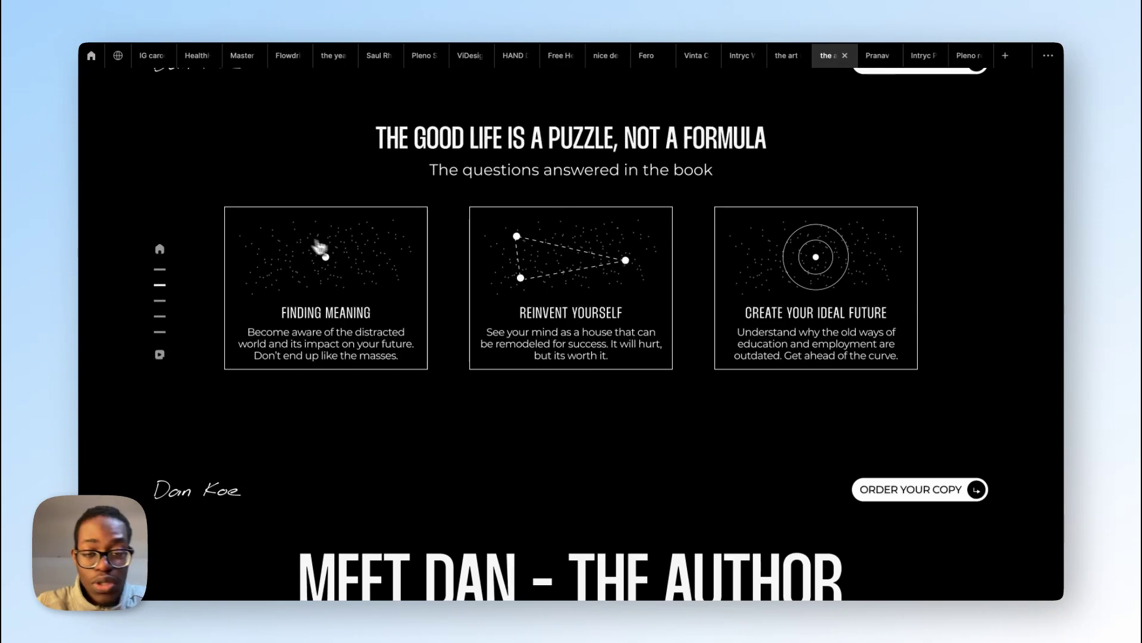
pyautogui.scroll(-10, 459, 357)
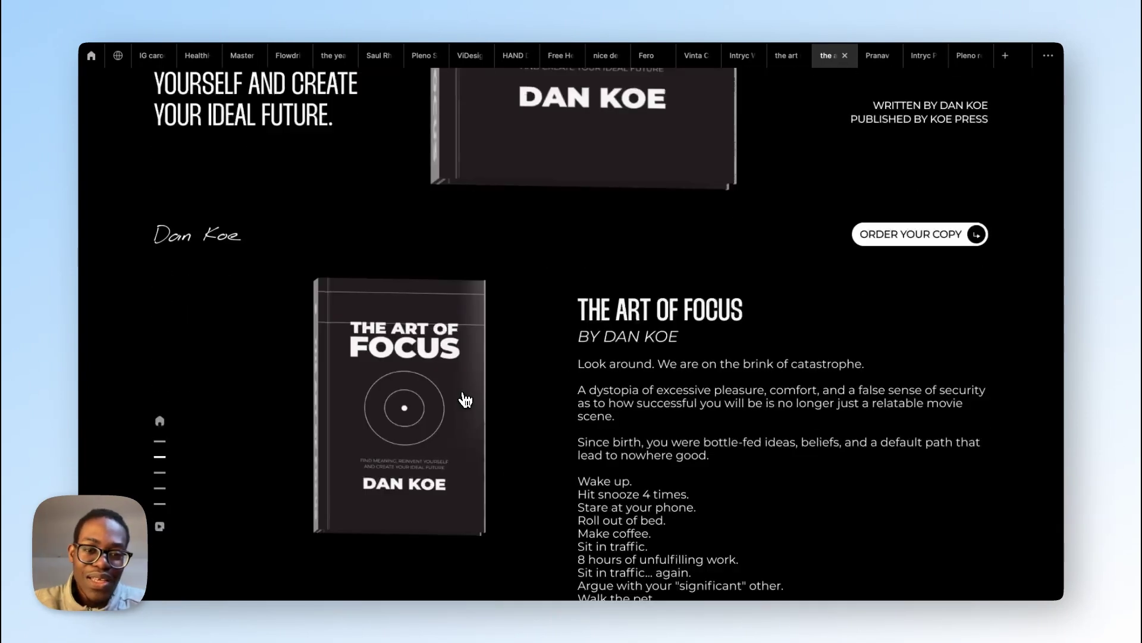
pyautogui.scroll(2, 465, 399)
pyautogui.scroll(5, 413, 530)
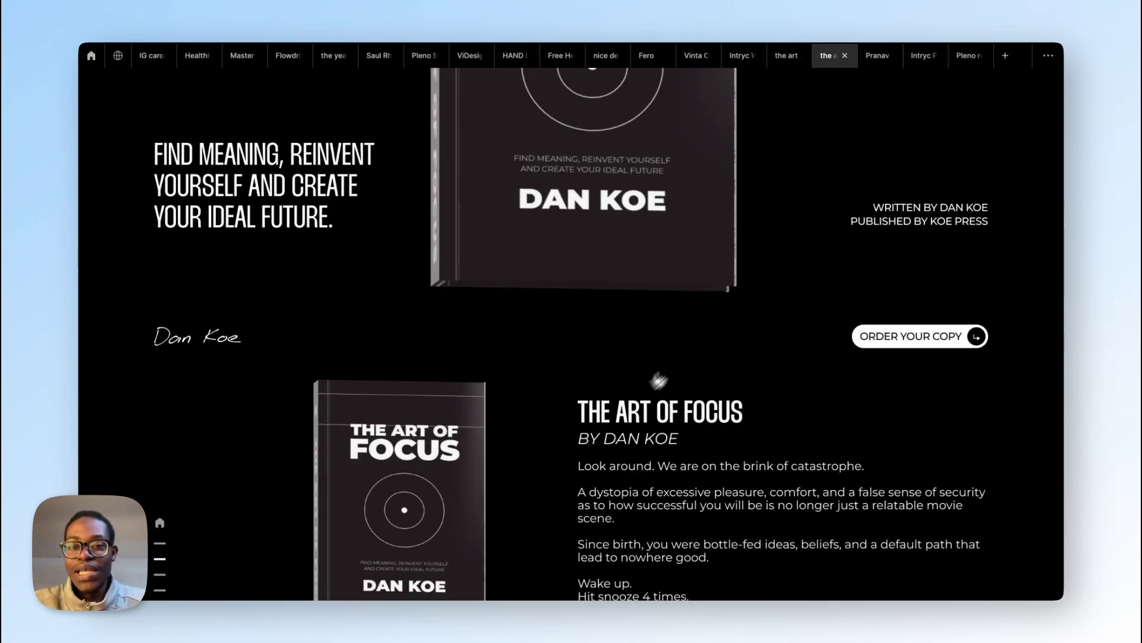